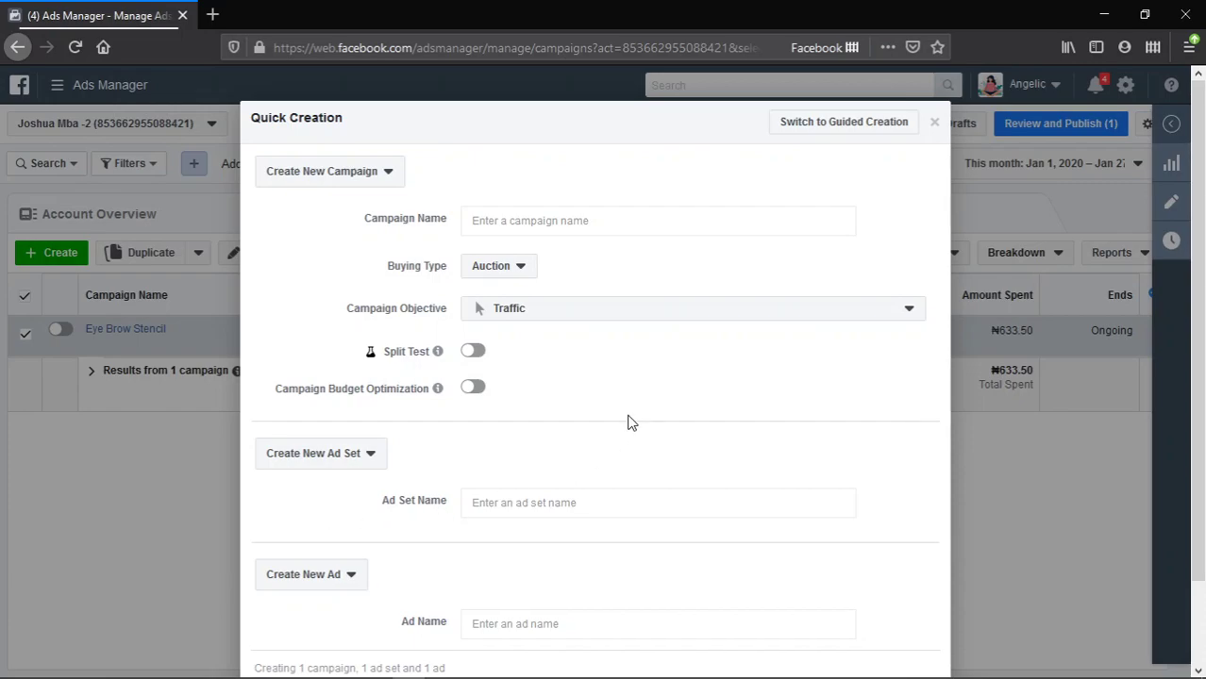
- Keep the New campaign option and enter EYE STENCIL WHOLESALE CAMPAIGN as the campaign name
{"action": "scroll", "coordinate": [628, 417], "scroll_direction": "down", "scroll_amount": 2}
{"action": "scroll", "coordinate": [628, 416], "scroll_direction": "up", "scroll_amount": 2}
{"action": "left_click", "coordinate": [396, 171]}
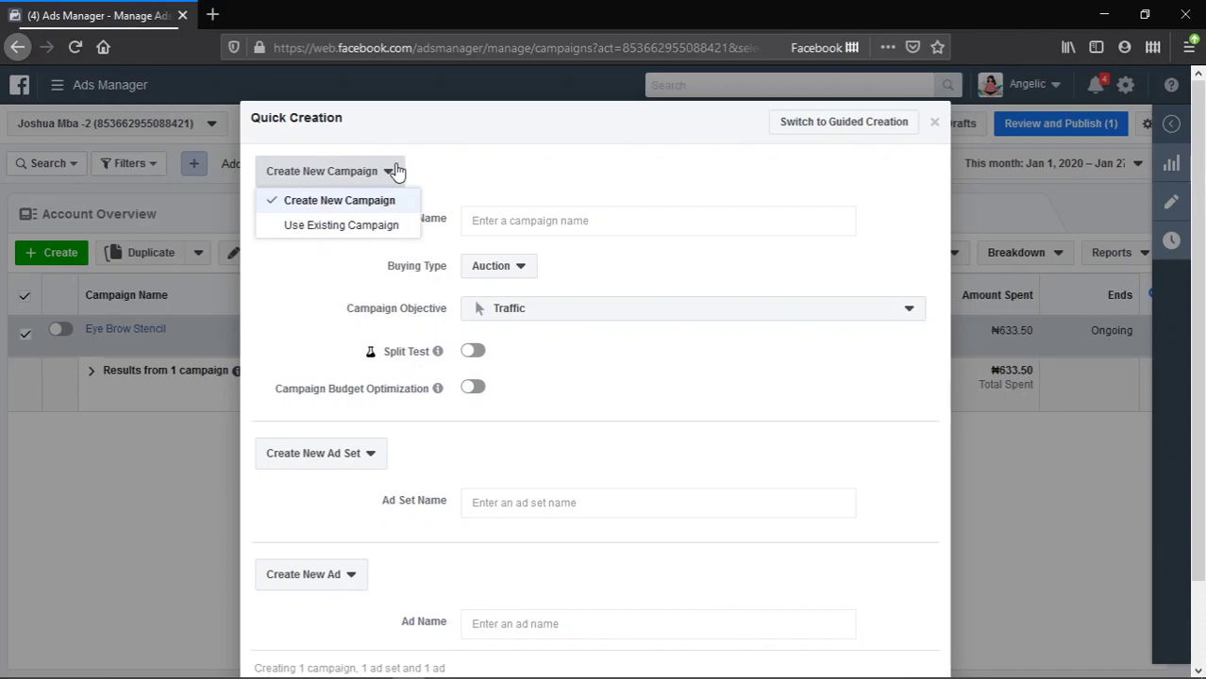
{"action": "left_click", "coordinate": [396, 171]}
{"action": "left_click", "coordinate": [569, 225]}
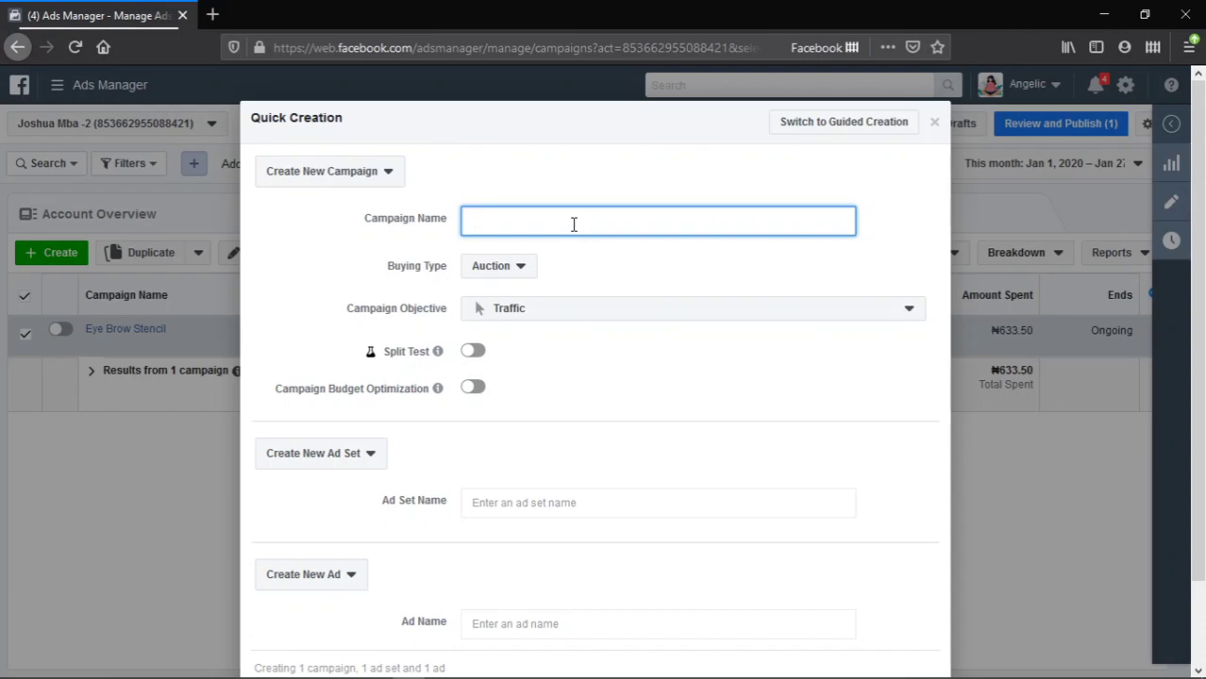
{"action": "type", "text": "EYE STENCIL WHOLE"}
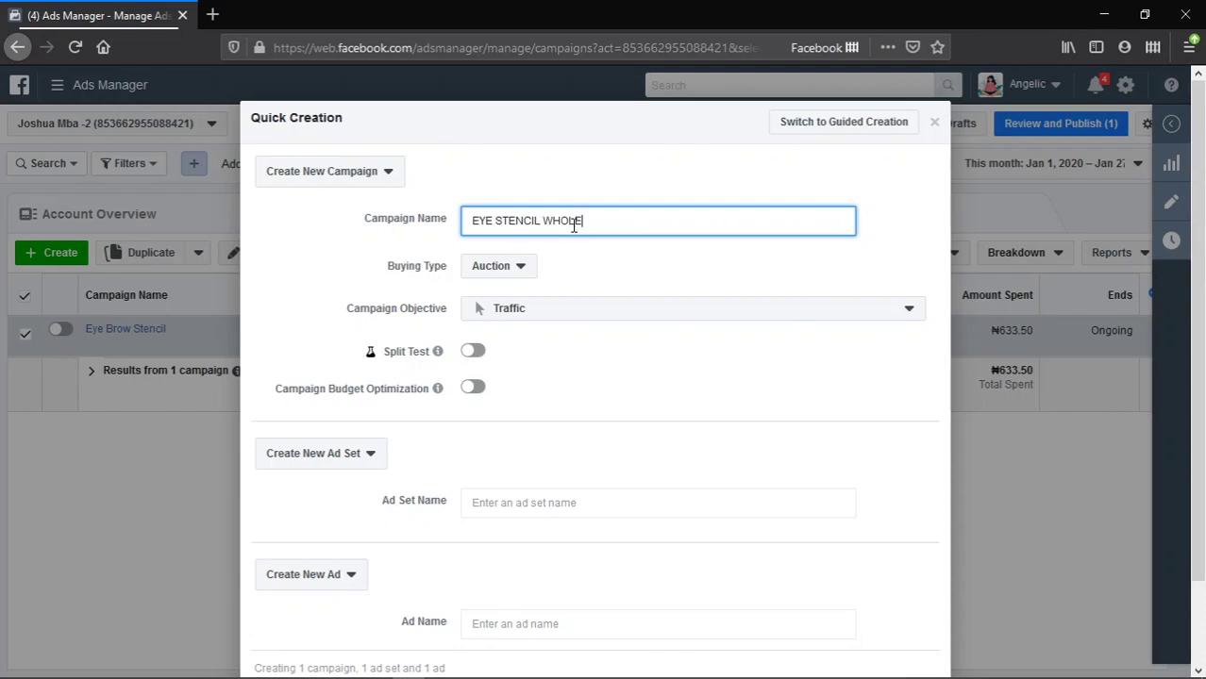
{"action": "type", "text": "SALE CAMPAIGN"}
{"action": "left_click", "coordinate": [523, 279]}
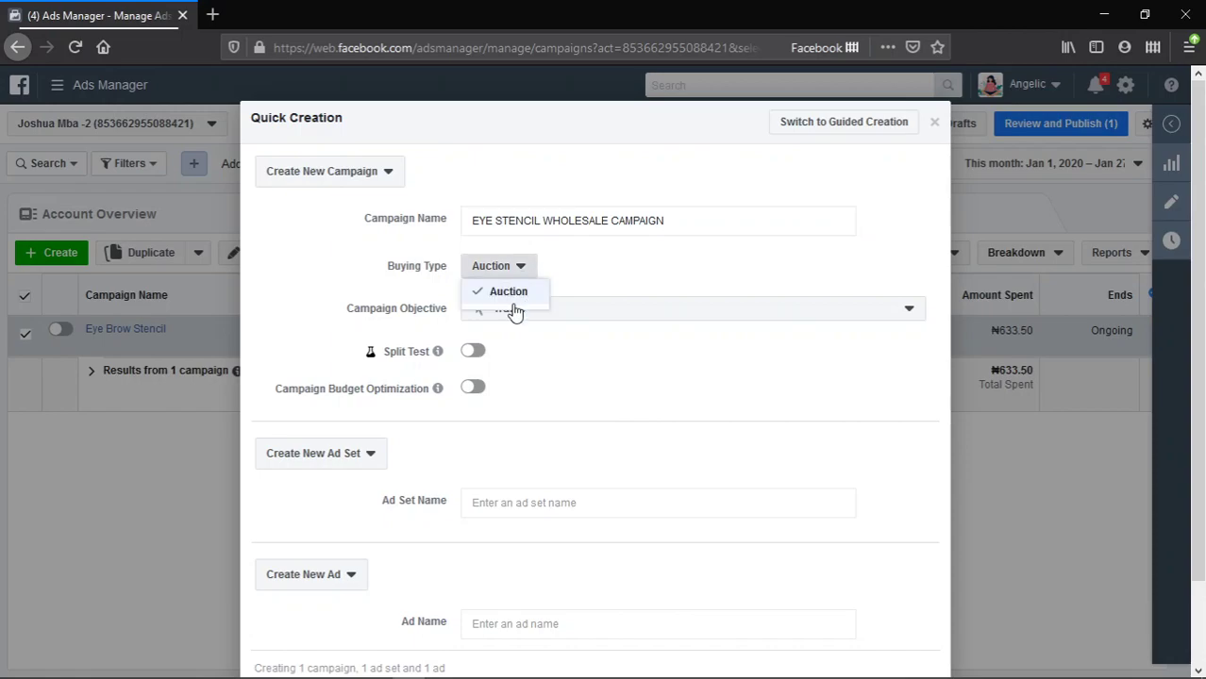
{"action": "left_click", "coordinate": [514, 291]}
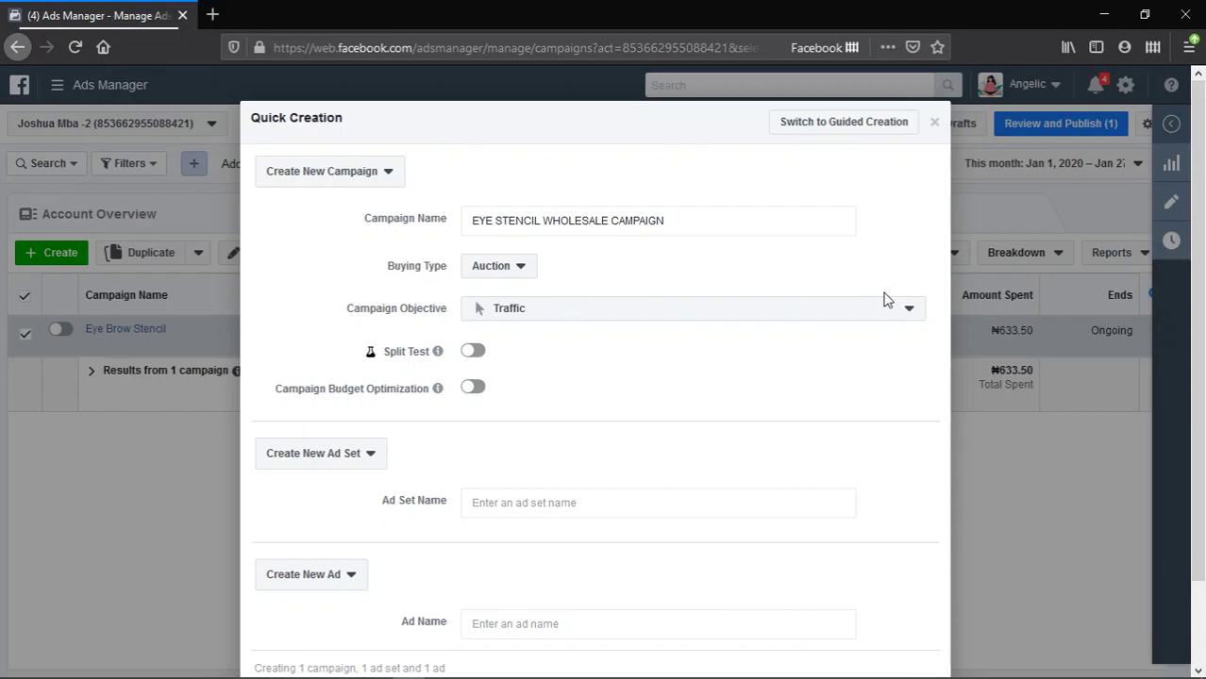
{"action": "scroll", "coordinate": [865, 312], "scroll_direction": "down", "scroll_amount": 2}
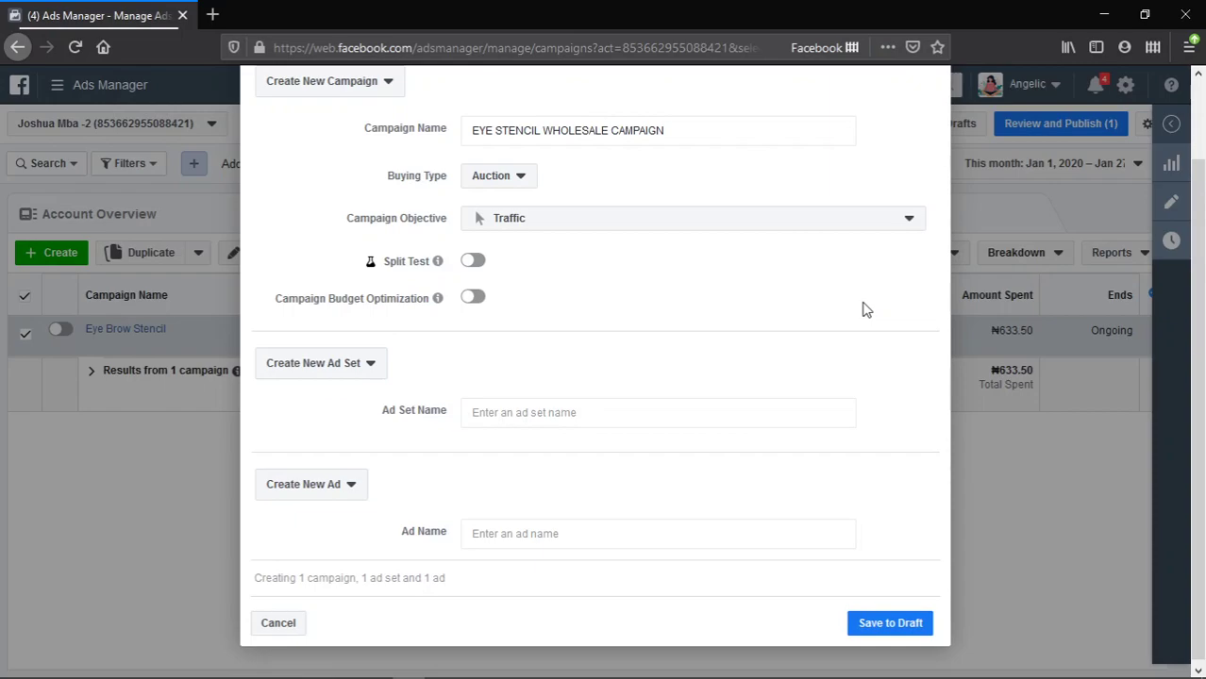
{"action": "scroll", "coordinate": [865, 311], "scroll_direction": "up", "scroll_amount": 2}
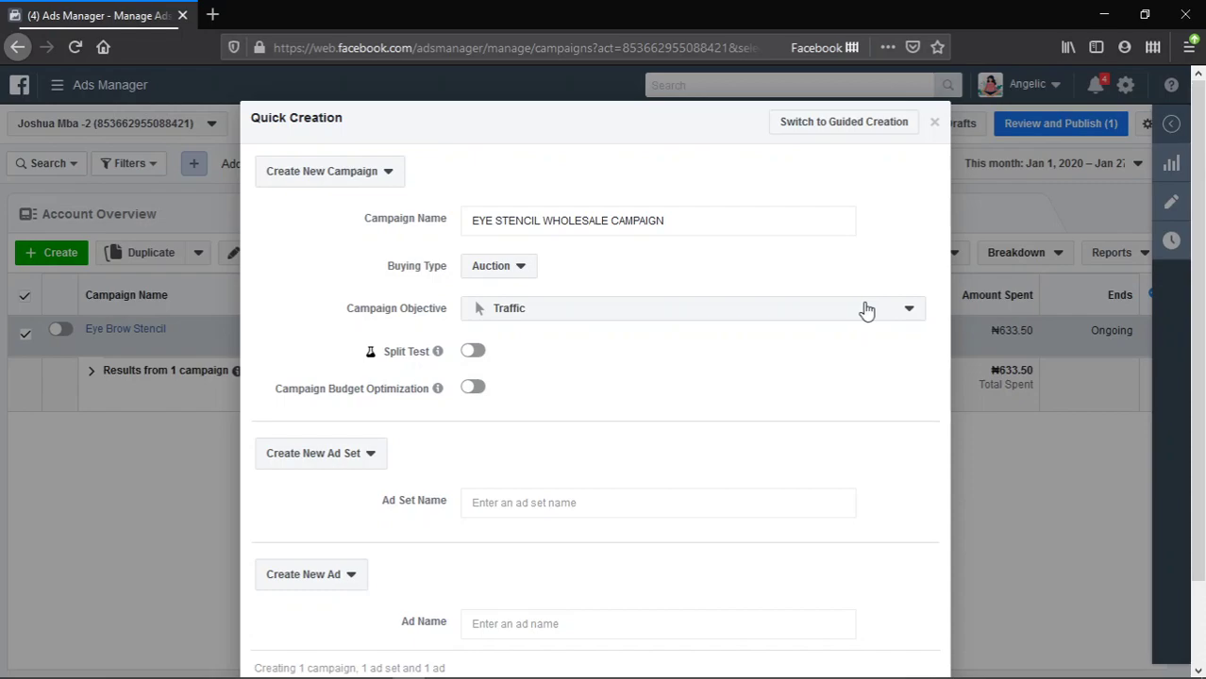
{"action": "scroll", "coordinate": [866, 310], "scroll_direction": "down", "scroll_amount": 2}
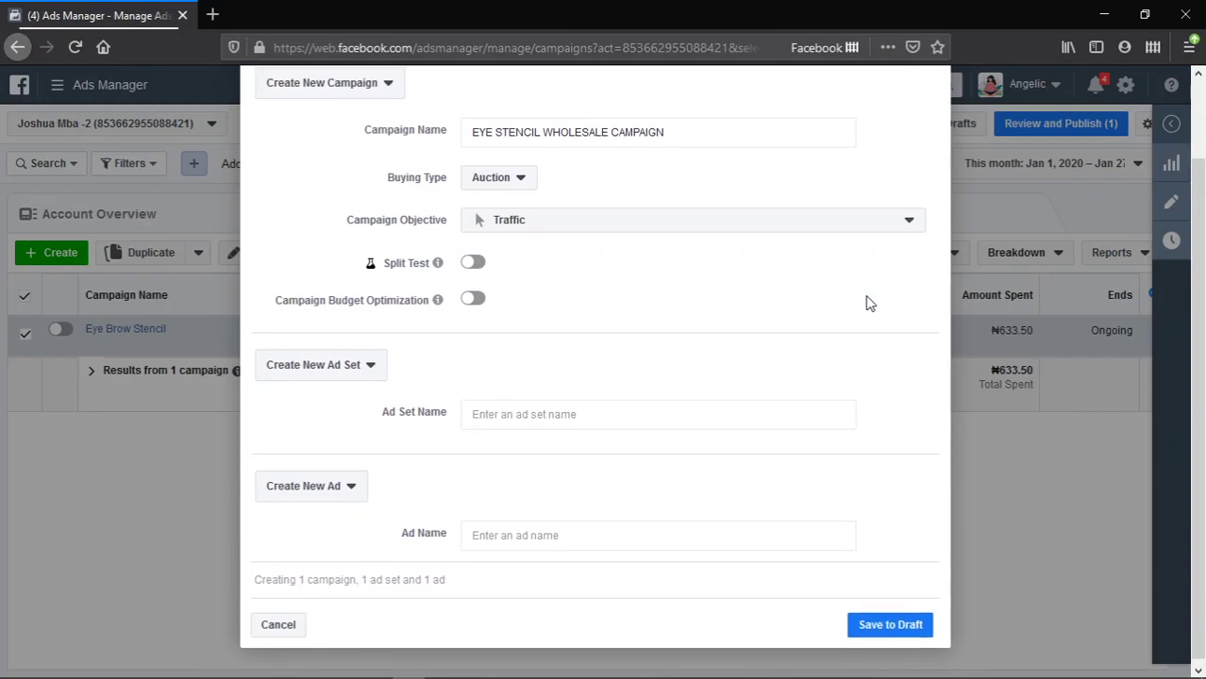
{"action": "scroll", "coordinate": [493, 306], "scroll_direction": "up", "scroll_amount": 2}
{"action": "scroll", "coordinate": [486, 509], "scroll_direction": "down", "scroll_amount": 2}
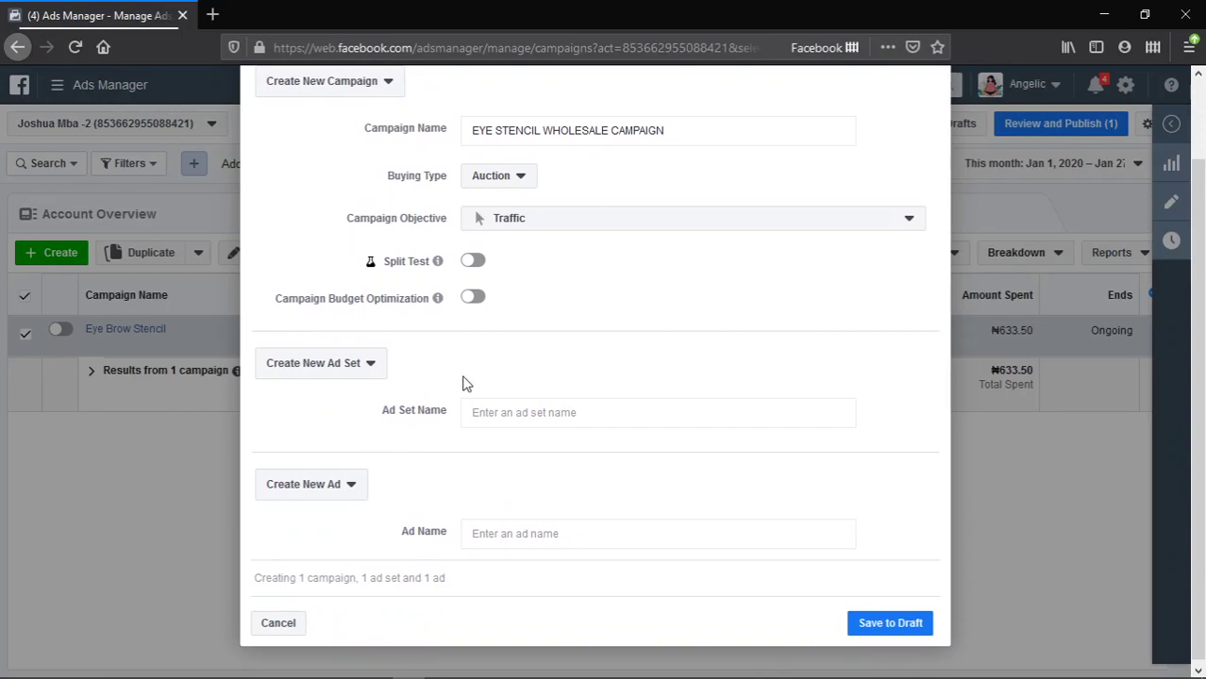
{"action": "scroll", "coordinate": [471, 375], "scroll_direction": "up", "scroll_amount": 1}
{"action": "scroll", "coordinate": [472, 376], "scroll_direction": "up", "scroll_amount": 1}
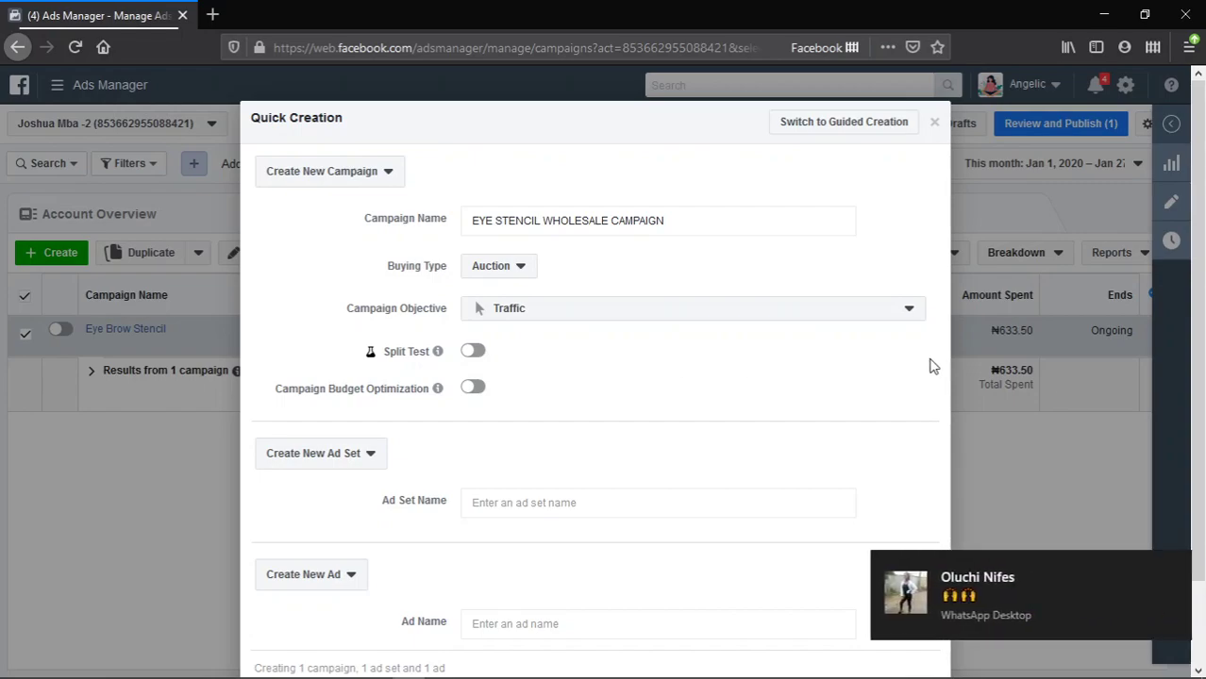
{"action": "left_click", "coordinate": [1173, 570]}
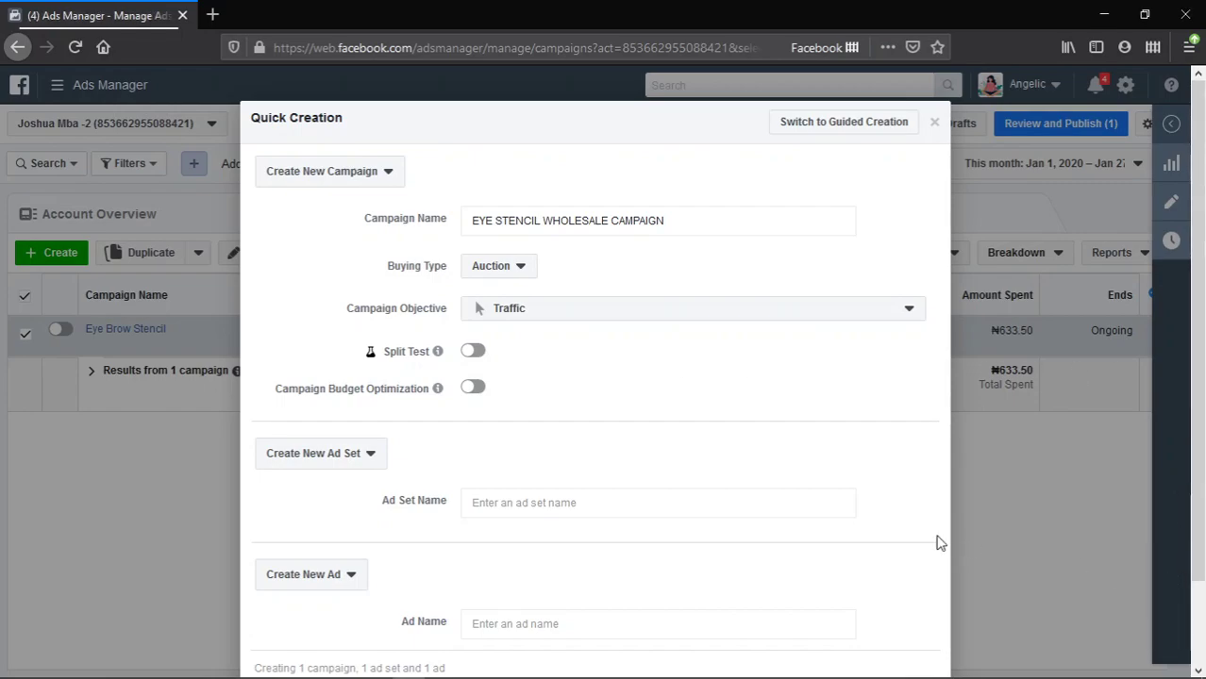
{"action": "mouse_move", "coordinate": [646, 654]}
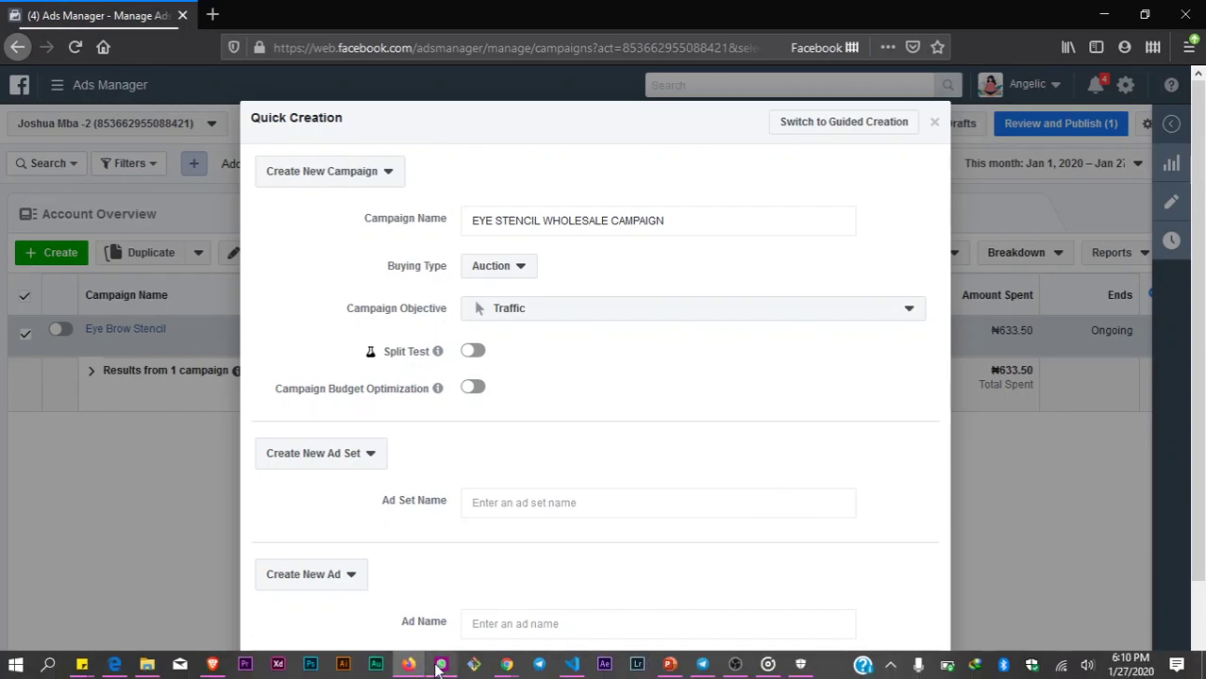
{"action": "mouse_move", "coordinate": [441, 664]}
{"action": "left_click", "coordinate": [514, 536]}
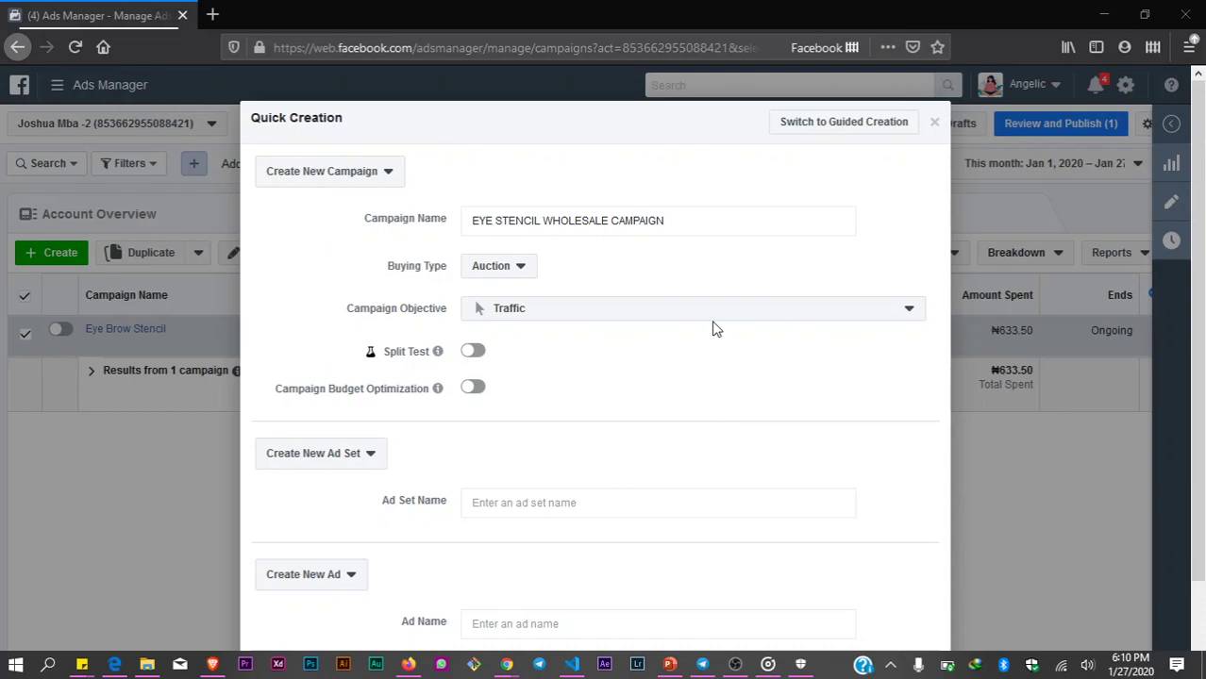
- Browse the Awareness, Consideration and Conversion objectives in the Campaign Objective list
{"action": "left_click", "coordinate": [715, 327]}
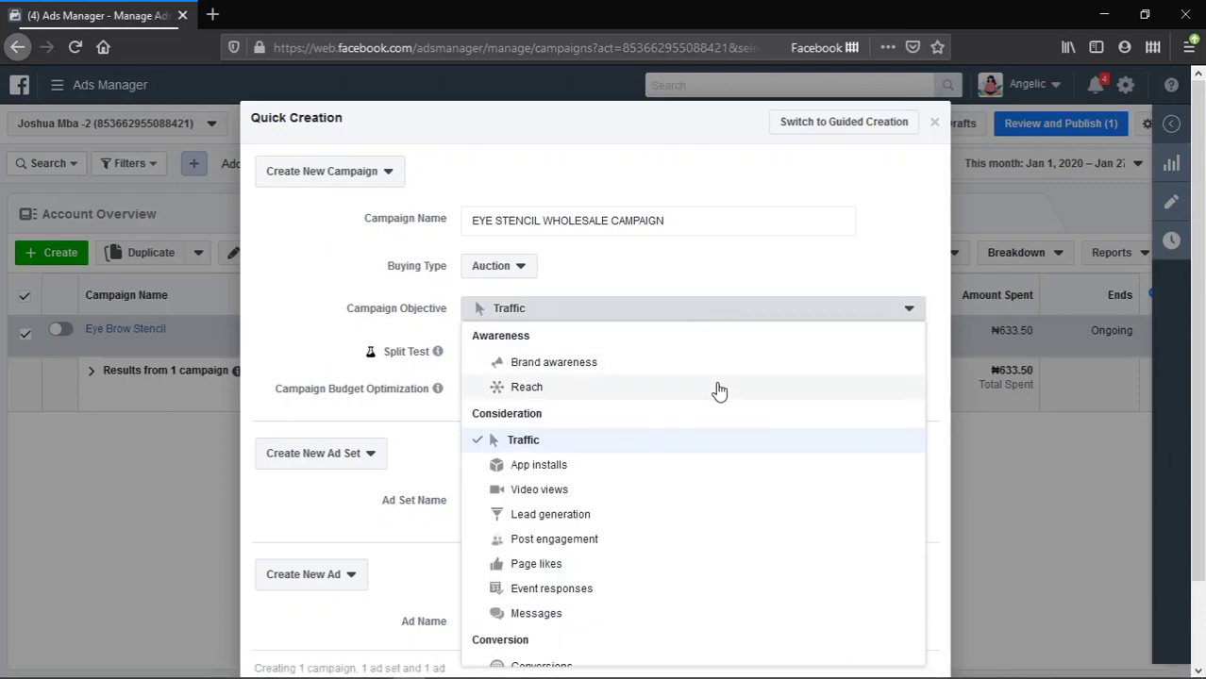
{"action": "scroll", "coordinate": [719, 394], "scroll_direction": "down", "scroll_amount": 1}
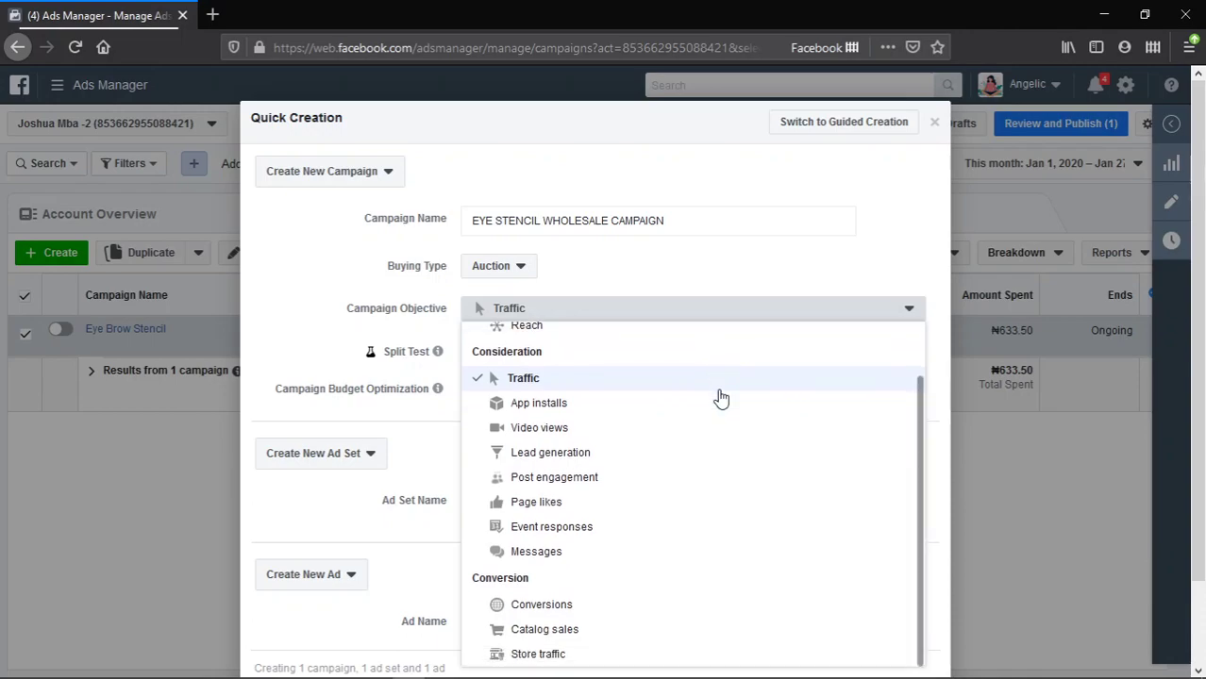
{"action": "scroll", "coordinate": [719, 397], "scroll_direction": "up", "scroll_amount": 1}
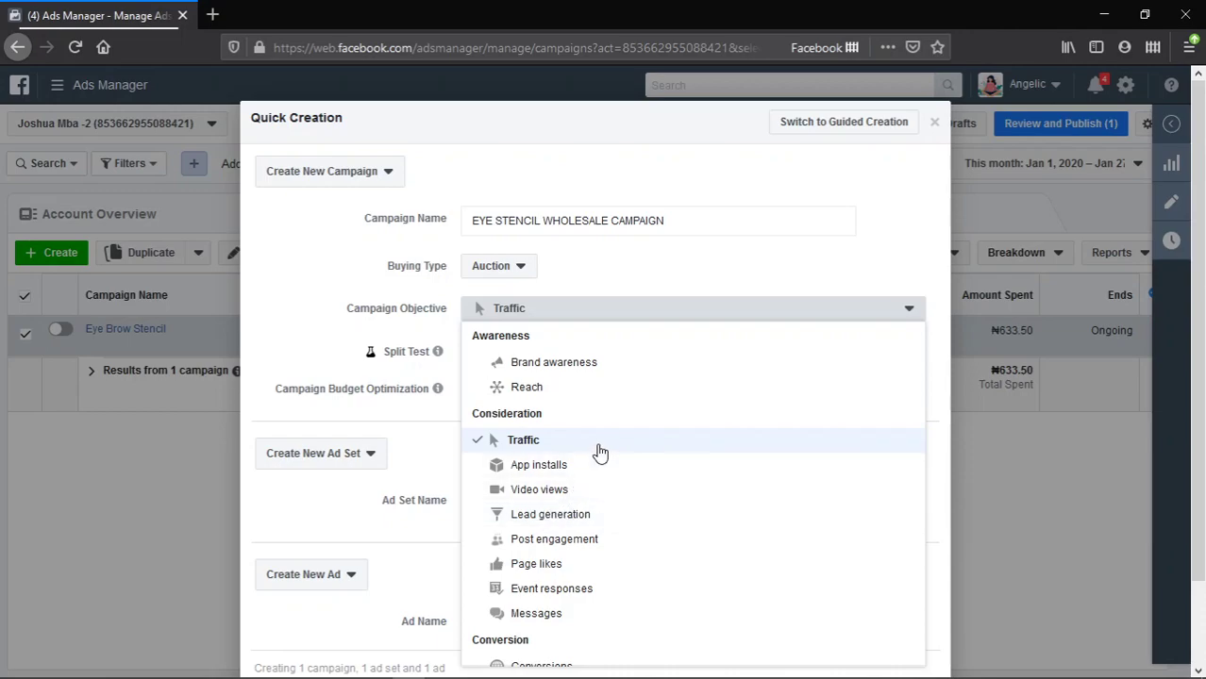
- Scroll through the Quick Creation form to review it, with Traffic still the objective
{"action": "scroll", "coordinate": [615, 451], "scroll_direction": "down", "scroll_amount": 2}
{"action": "scroll", "coordinate": [609, 459], "scroll_direction": "up", "scroll_amount": 1}
{"action": "scroll", "coordinate": [607, 459], "scroll_direction": "up", "scroll_amount": 1}
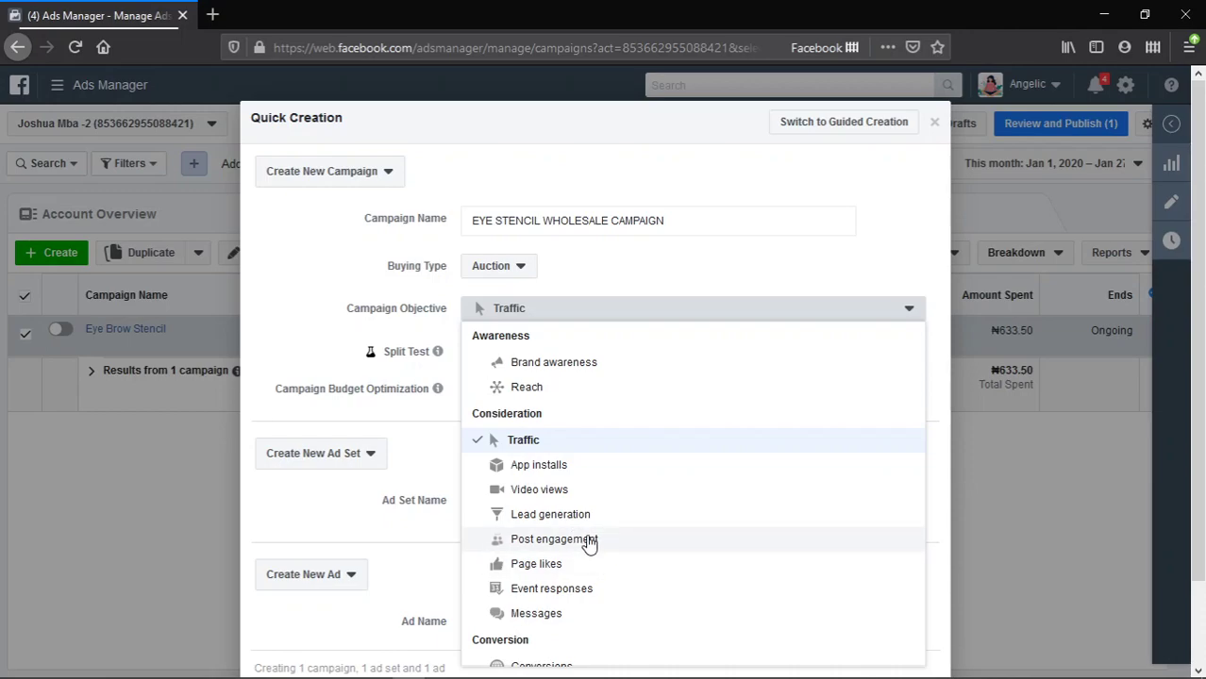
{"action": "scroll", "coordinate": [589, 540], "scroll_direction": "down", "scroll_amount": 1}
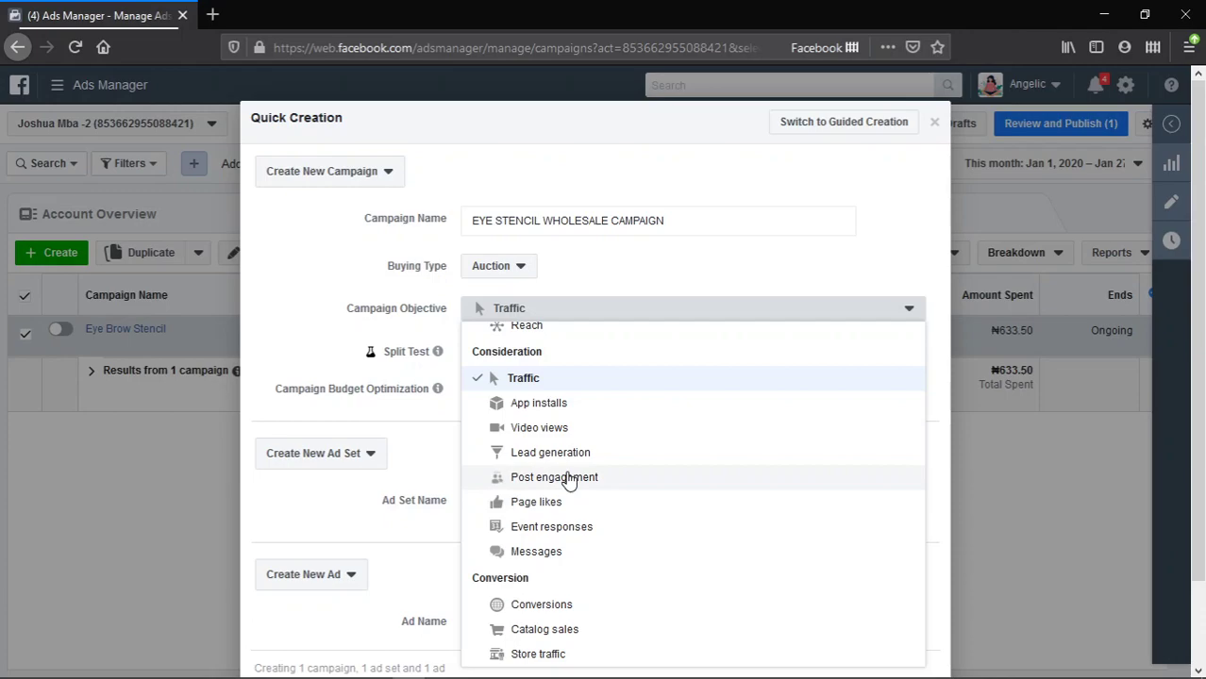
- Choose Post engagement as the campaign objective instead of Traffic
{"action": "left_click", "coordinate": [569, 478]}
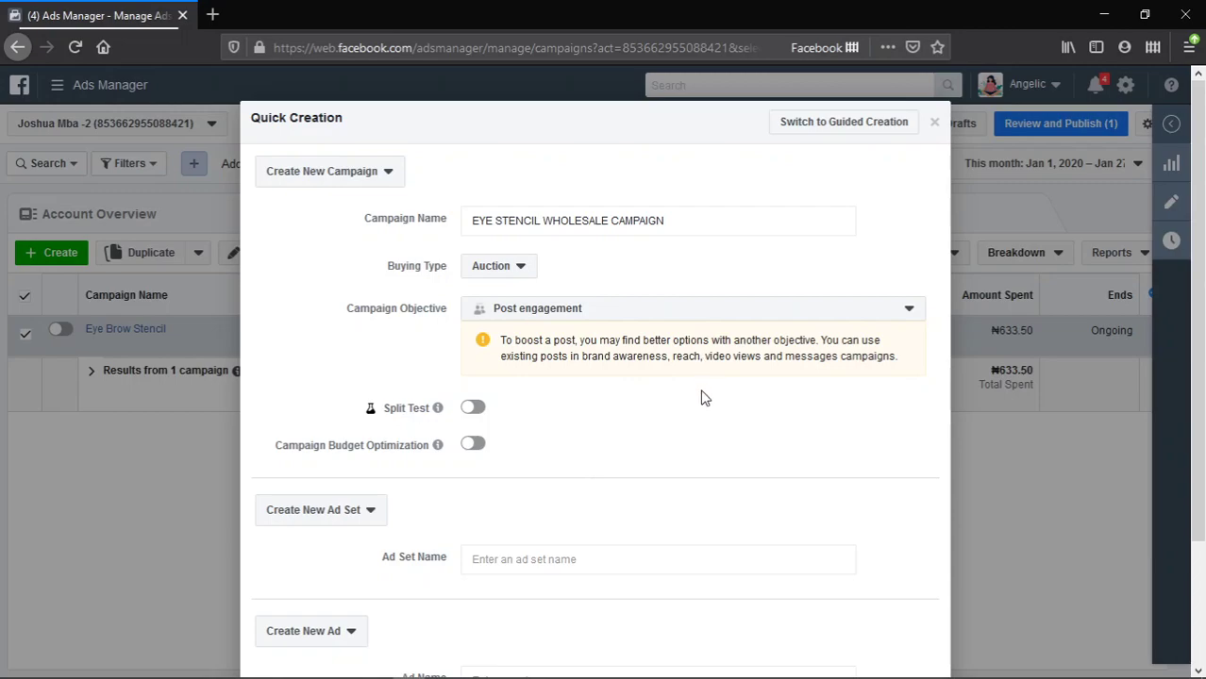
{"action": "scroll", "coordinate": [706, 411], "scroll_direction": "down", "scroll_amount": 1}
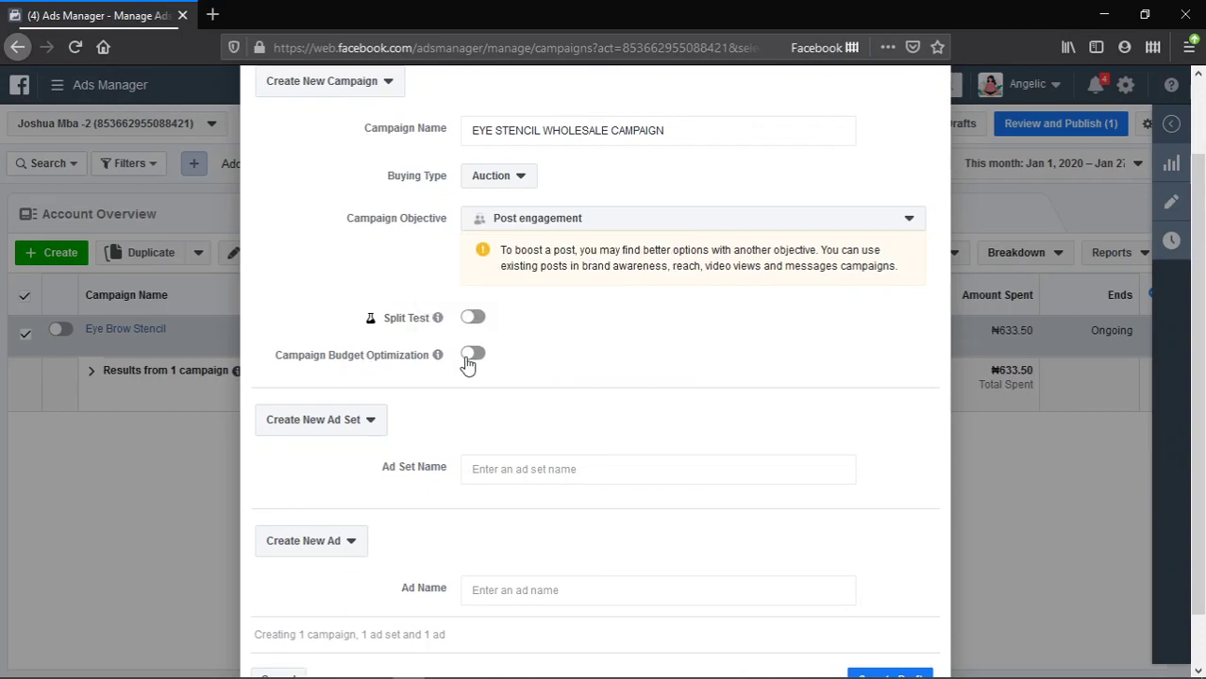
- Turn on Campaign Budget Optimization and show the daily or lifetime budget type options
{"action": "left_click", "coordinate": [471, 356]}
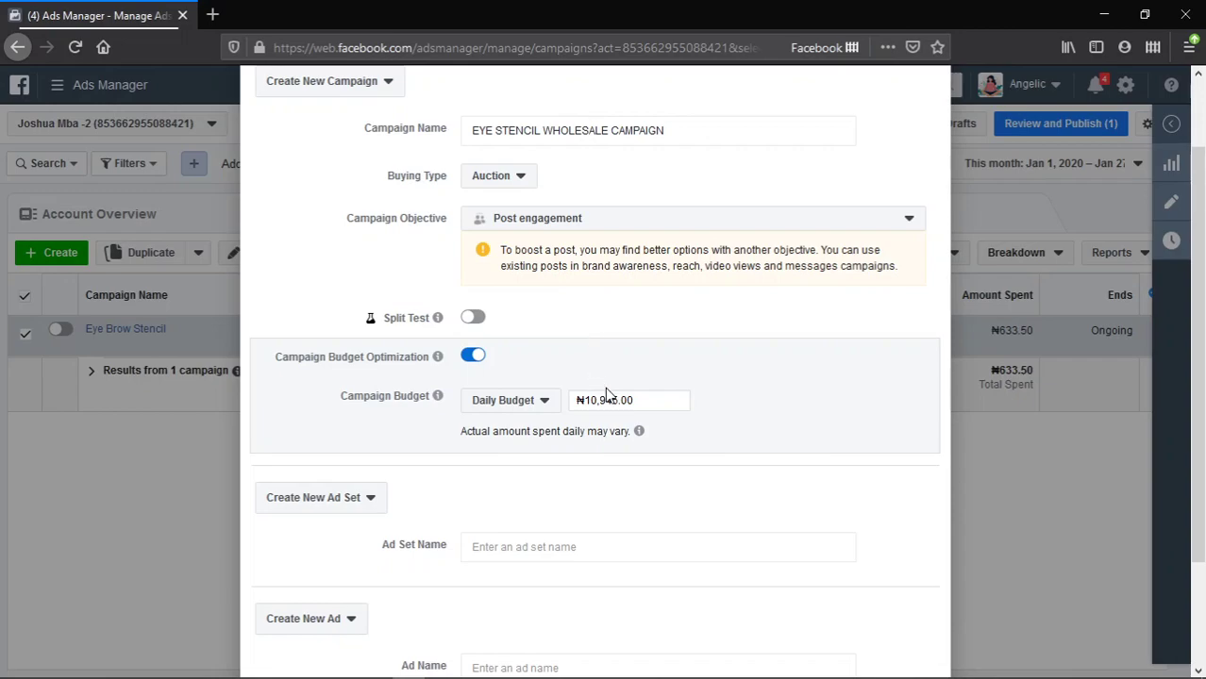
{"action": "left_click", "coordinate": [550, 410]}
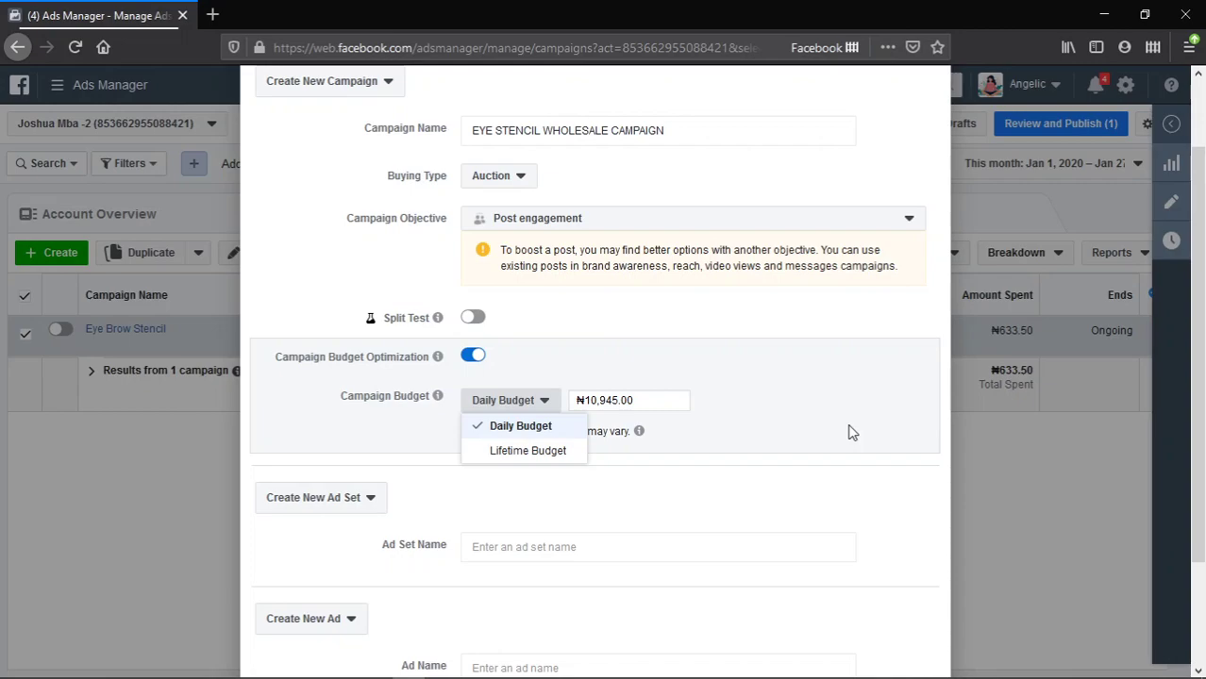
- Try a ₦50,000.00 lifetime budget, then switch the campaign budget back to Daily Budget
{"action": "left_click_drag", "start_coordinate": [554, 456], "coordinate": [548, 459]}
{"action": "left_click", "coordinate": [547, 457]}
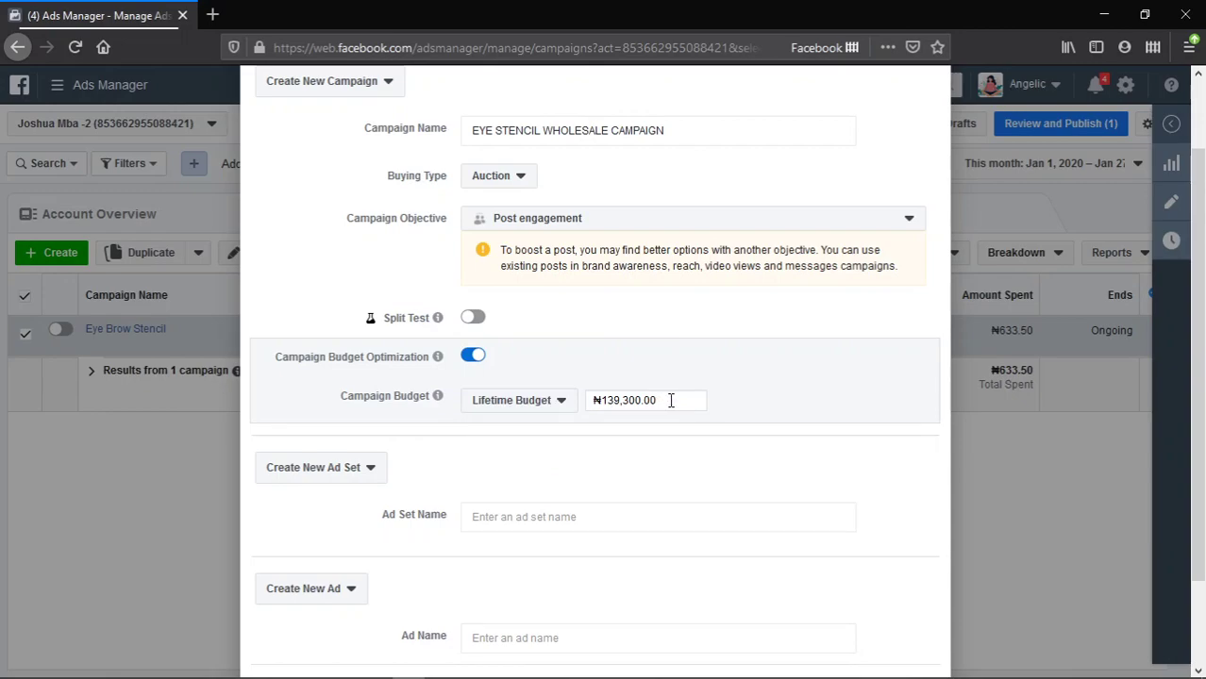
{"action": "left_click_drag", "start_coordinate": [671, 400], "coordinate": [541, 404]}
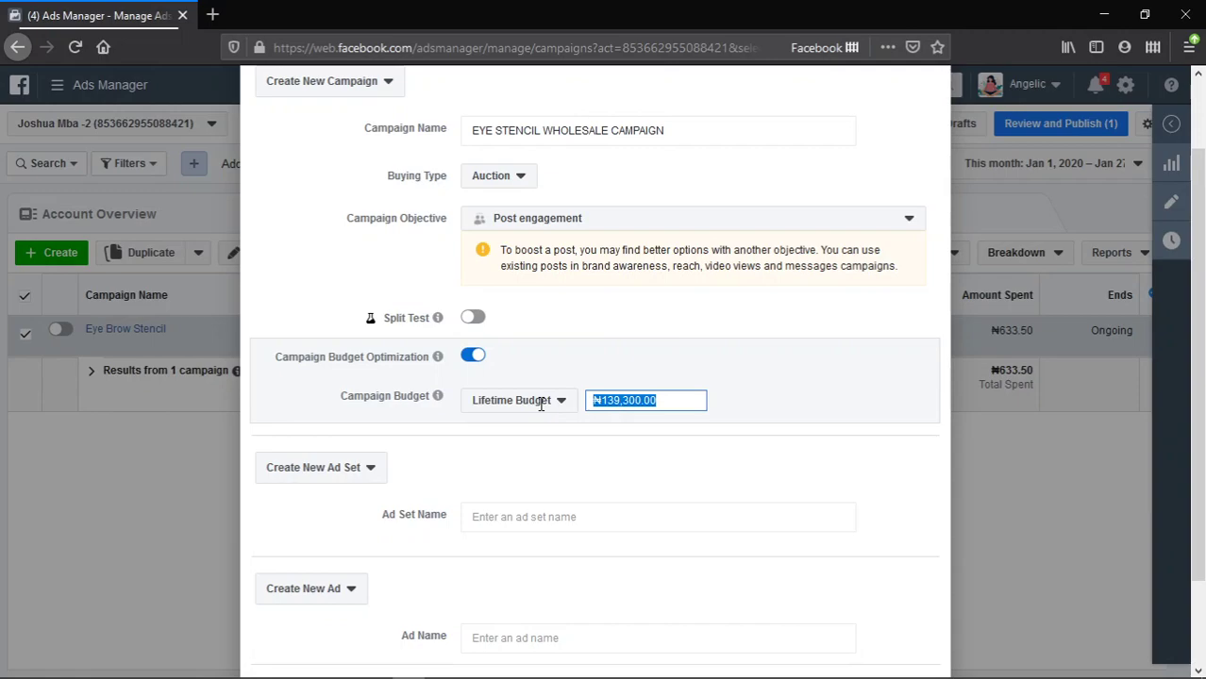
{"action": "type", "text": "50000"}
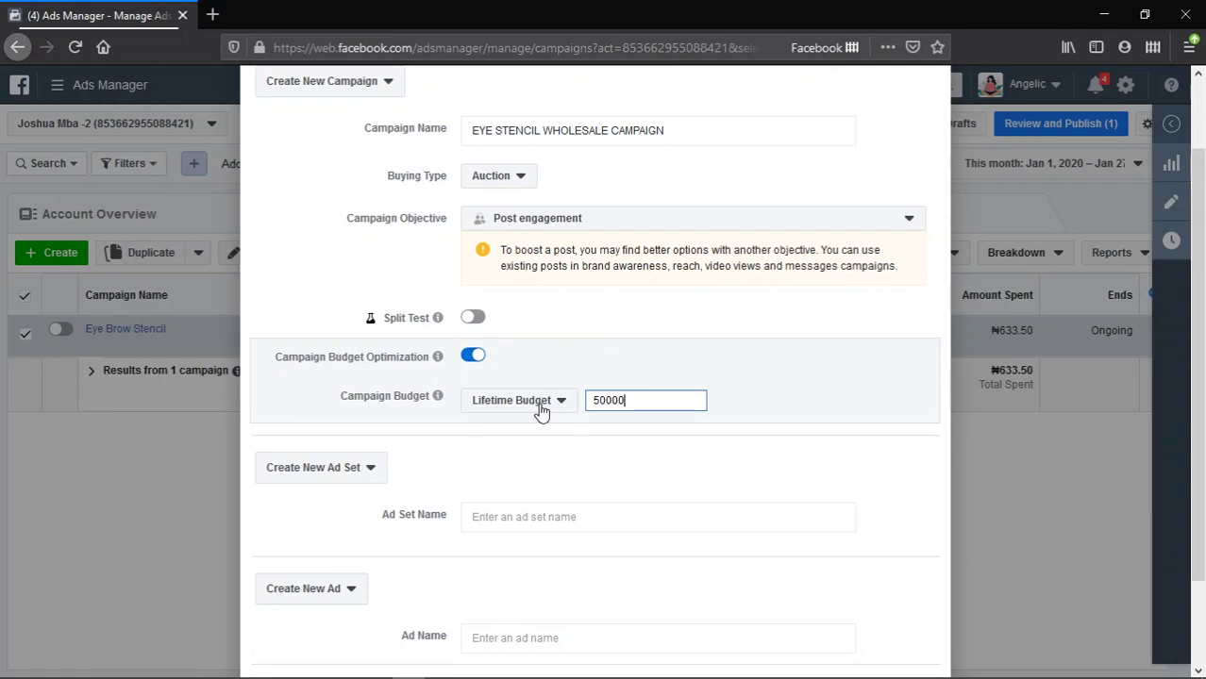
{"action": "left_click", "coordinate": [672, 460]}
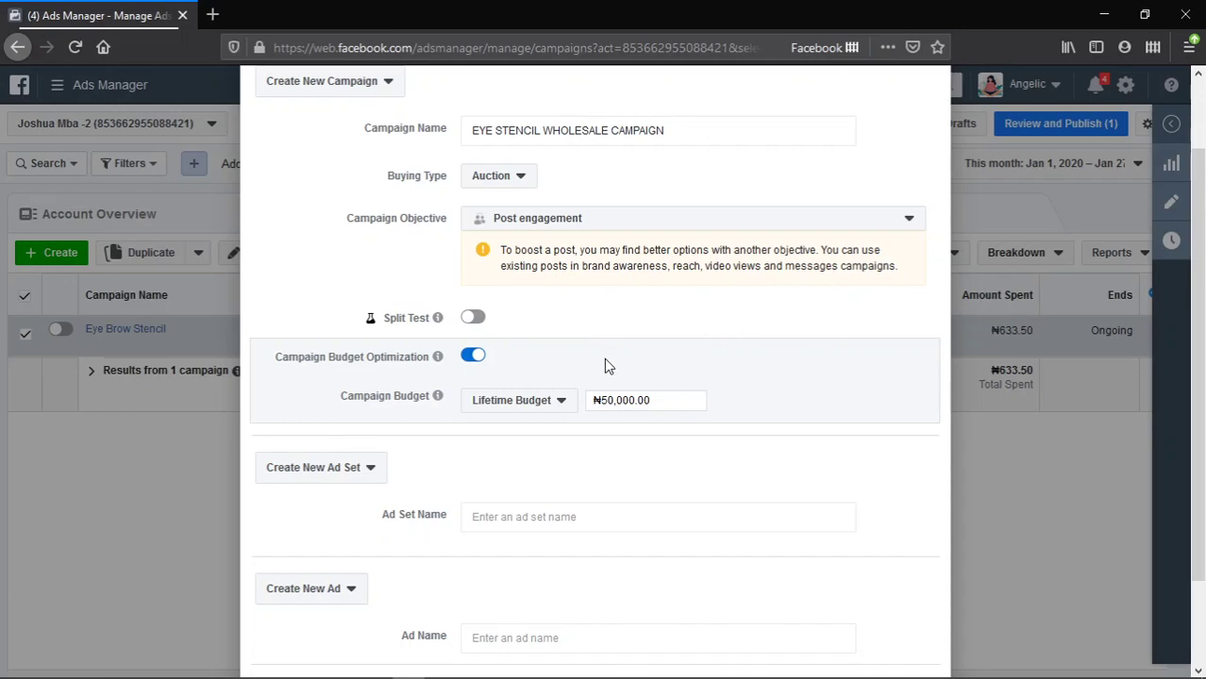
{"action": "left_click", "coordinate": [545, 407]}
{"action": "left_click", "coordinate": [525, 436]}
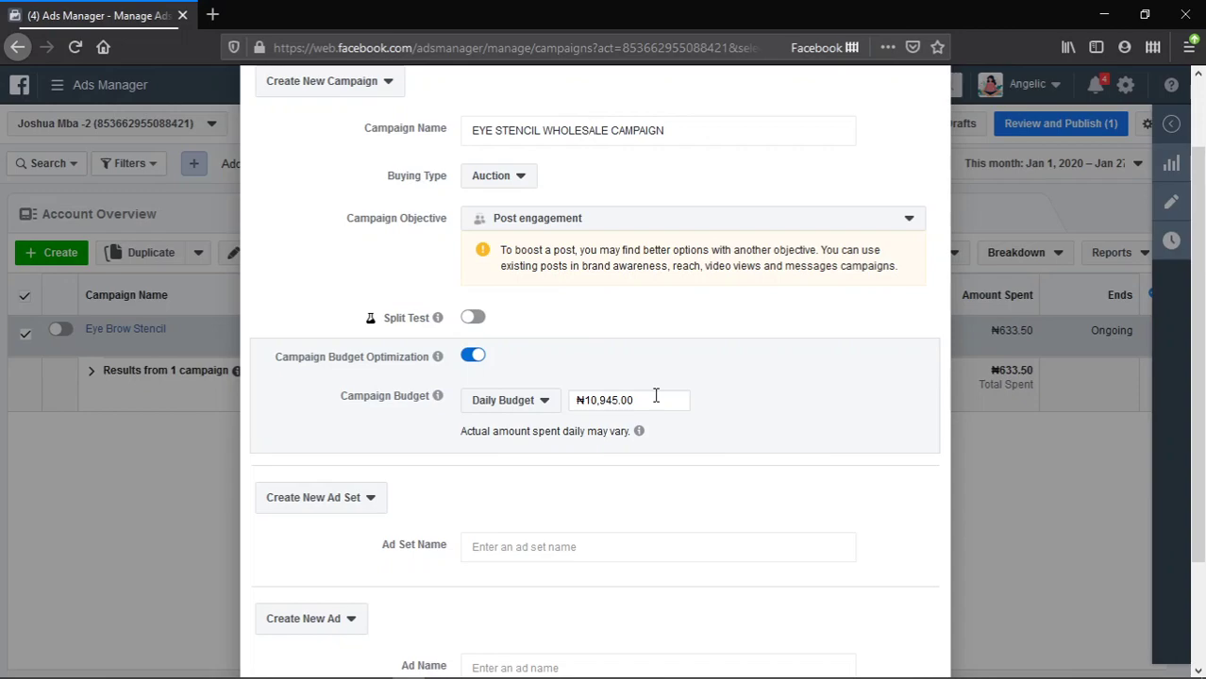
- Replace the ₦10,945.00 budget with 1000, then correct it to ₦2,000.00 daily
{"action": "left_click_drag", "start_coordinate": [649, 400], "coordinate": [579, 401]}
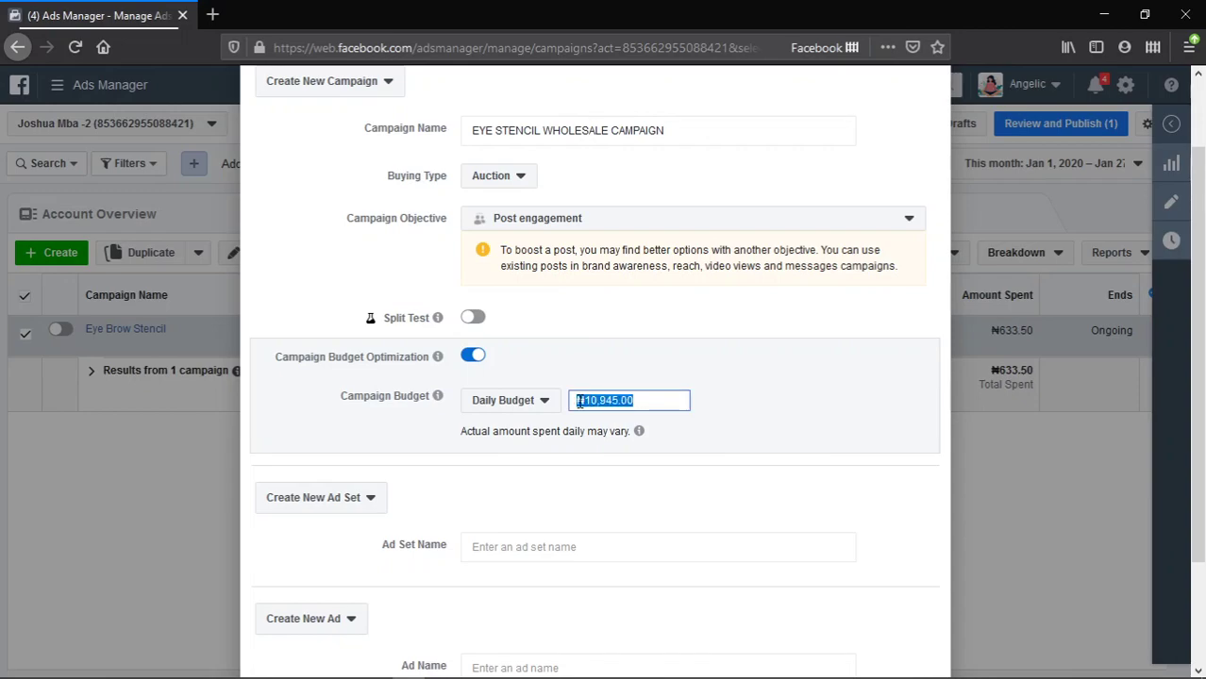
{"action": "type", "text": "1000"}
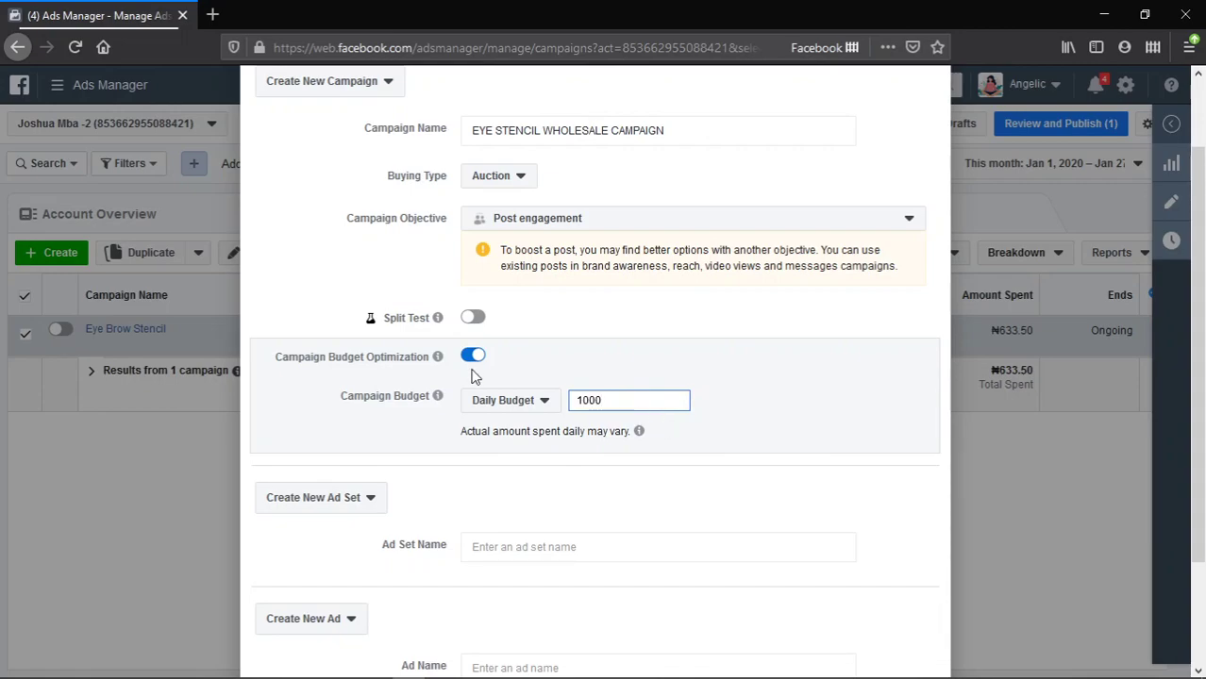
{"action": "left_click", "coordinate": [686, 499]}
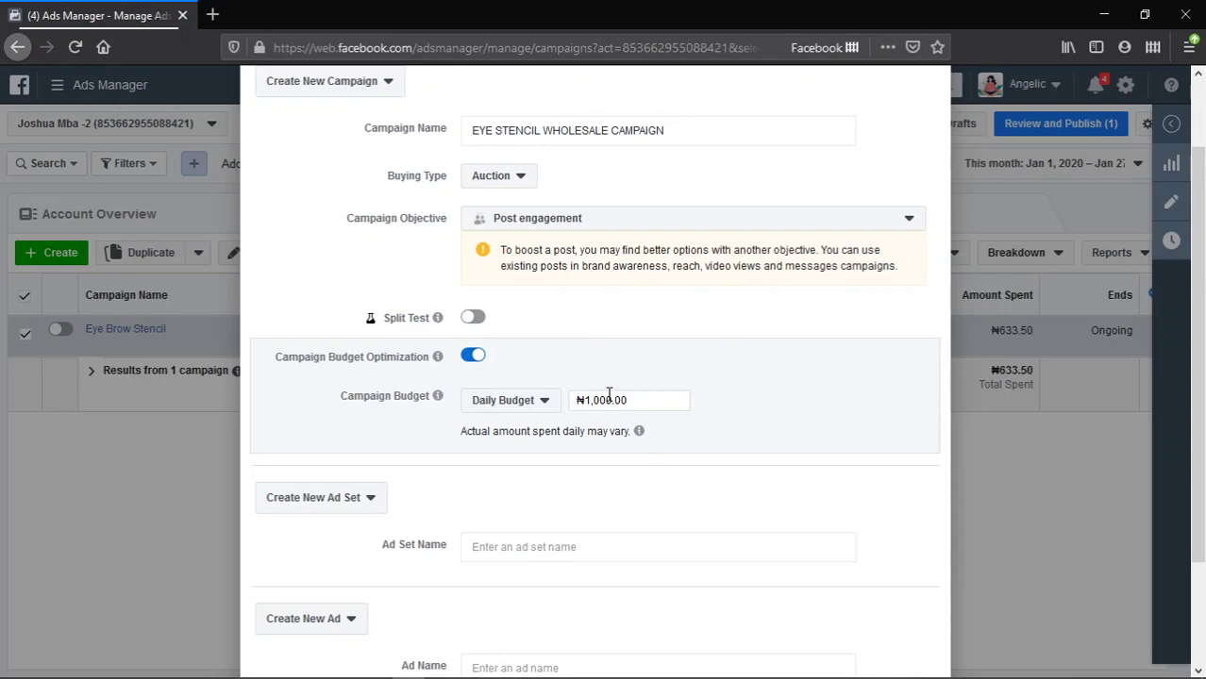
{"action": "triple_click", "coordinate": [637, 400]}
{"action": "type", "text": "2000"}
{"action": "left_click", "coordinate": [644, 507]}
{"action": "scroll", "coordinate": [624, 486], "scroll_direction": "down", "scroll_amount": 2}
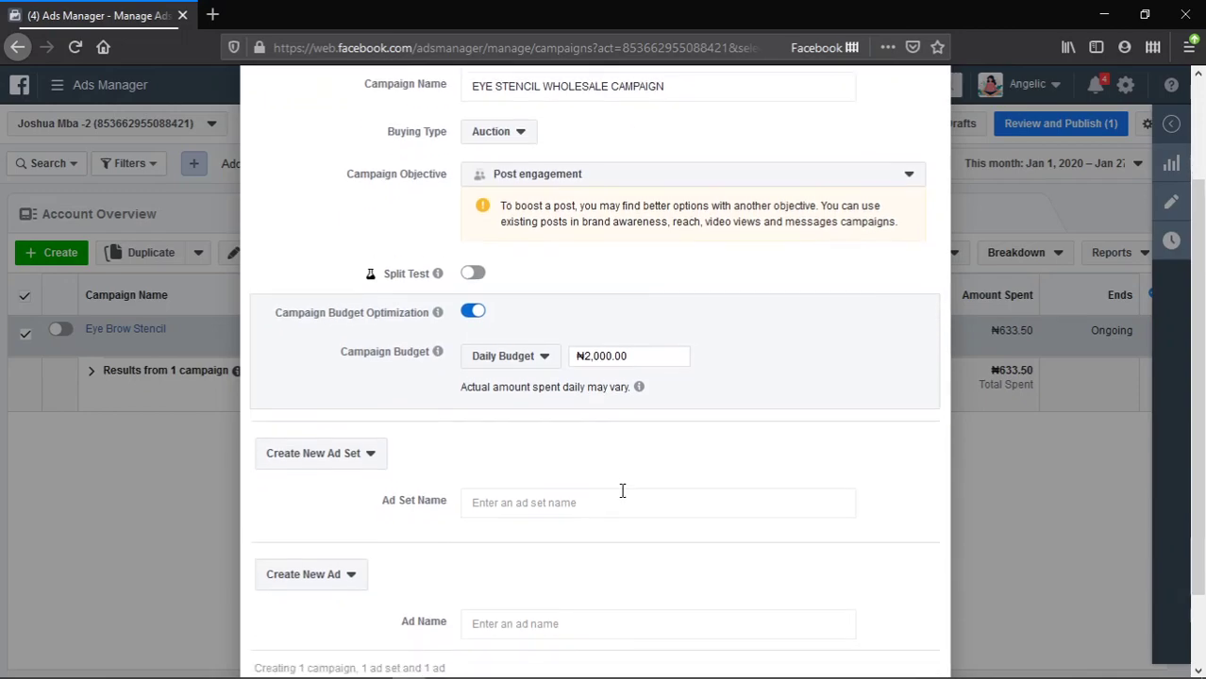
- Check the ad set creation choices, leaving the new ad set option unchanged
{"action": "mouse_move", "coordinate": [638, 343]}
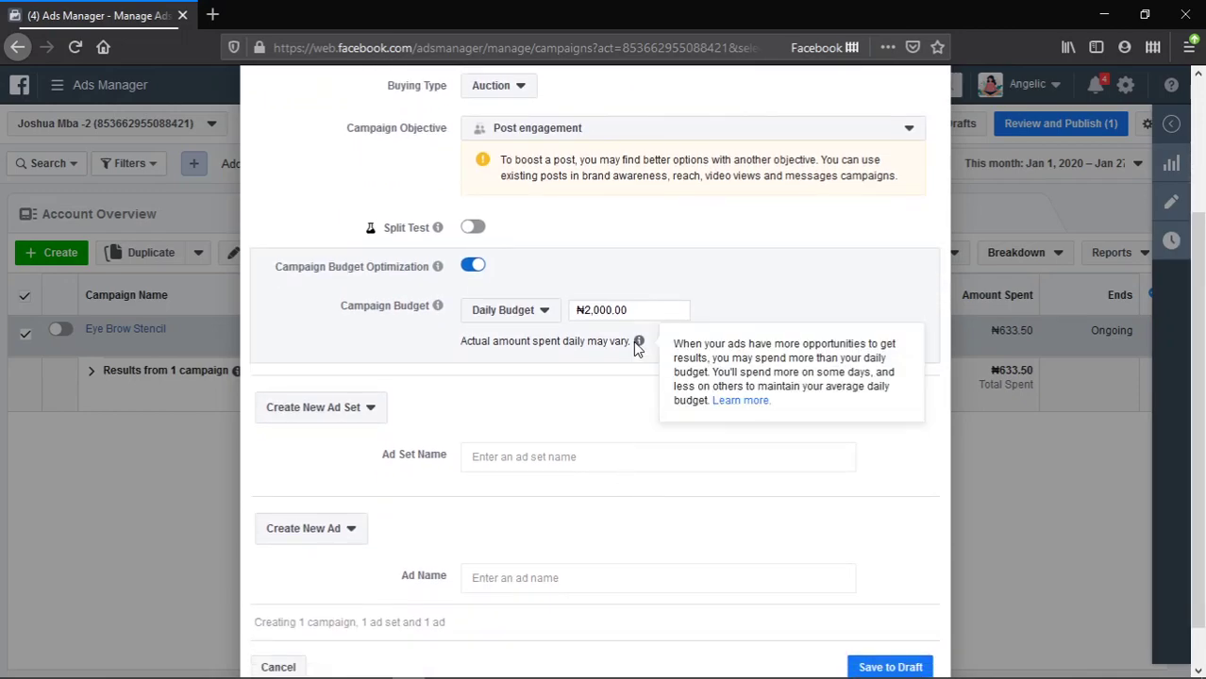
{"action": "left_click", "coordinate": [372, 413]}
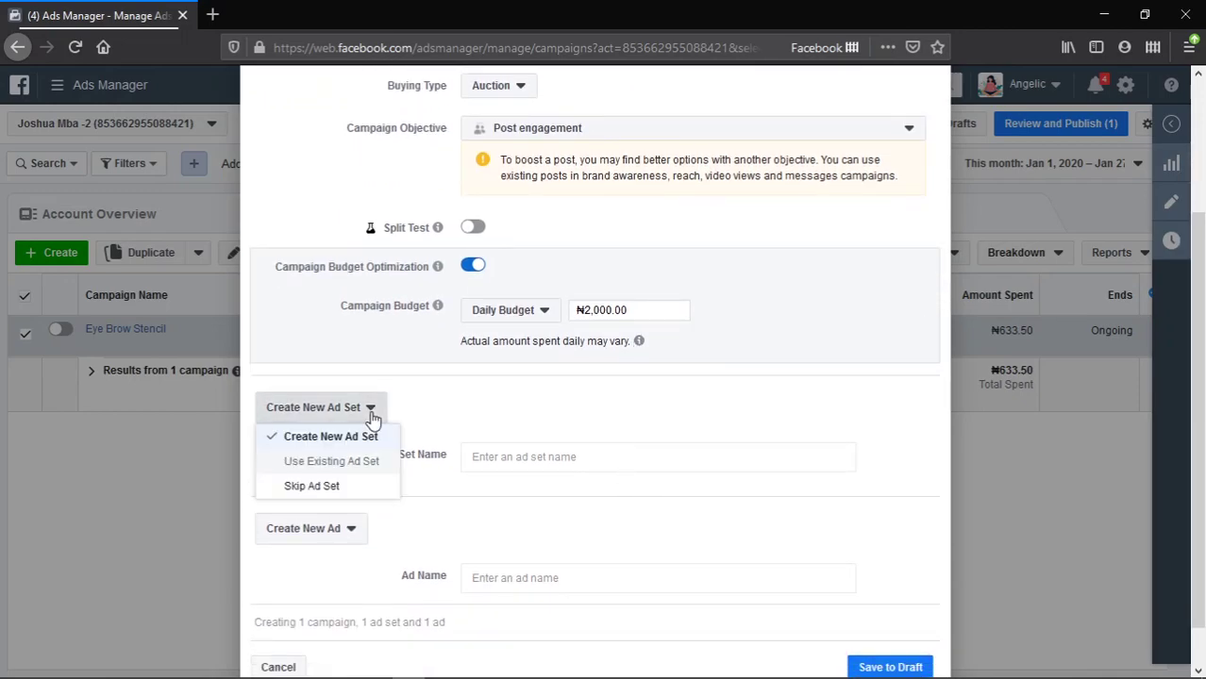
{"action": "left_click", "coordinate": [566, 394]}
{"action": "scroll", "coordinate": [560, 406], "scroll_direction": "down", "scroll_amount": 1}
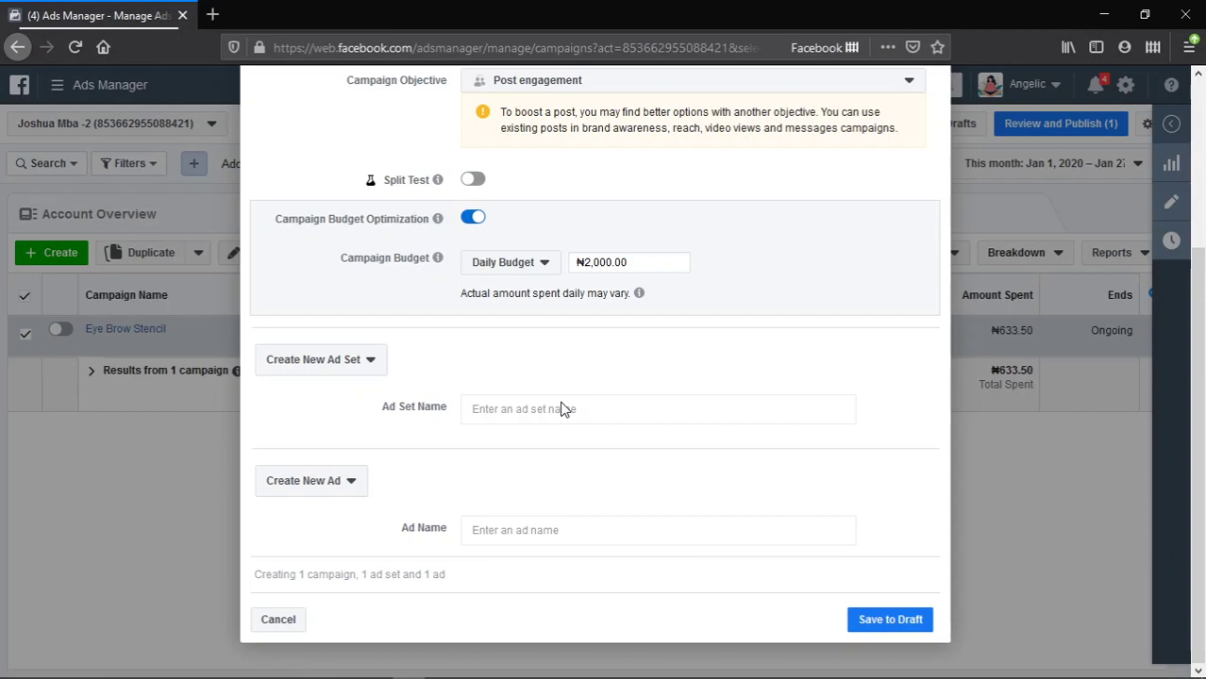
{"action": "scroll", "coordinate": [562, 408], "scroll_direction": "up", "scroll_amount": 2}
{"action": "scroll", "coordinate": [573, 406], "scroll_direction": "up", "scroll_amount": 3}
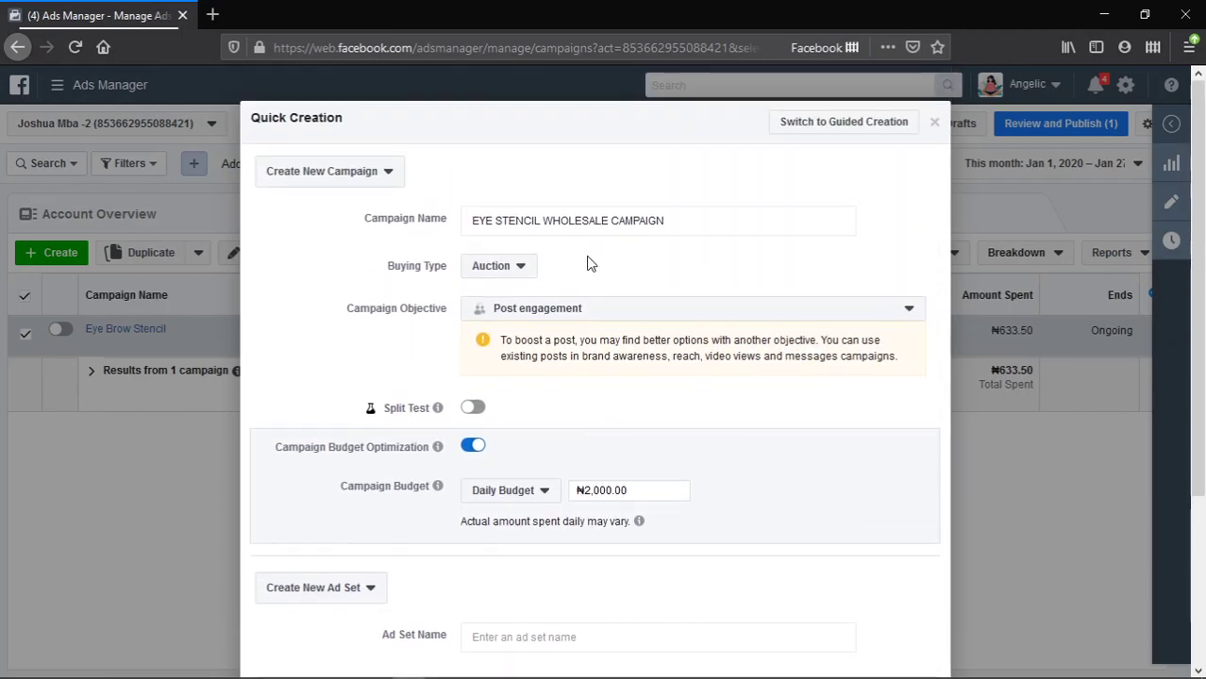
- Name the ad set EYE STENCIL WHOLESALE CAMPAIGN- ADS SET using the copied campaign name
{"action": "left_click", "coordinate": [678, 216]}
{"action": "key", "text": "ctrl+a"}
{"action": "key", "text": "ctrl+c"}
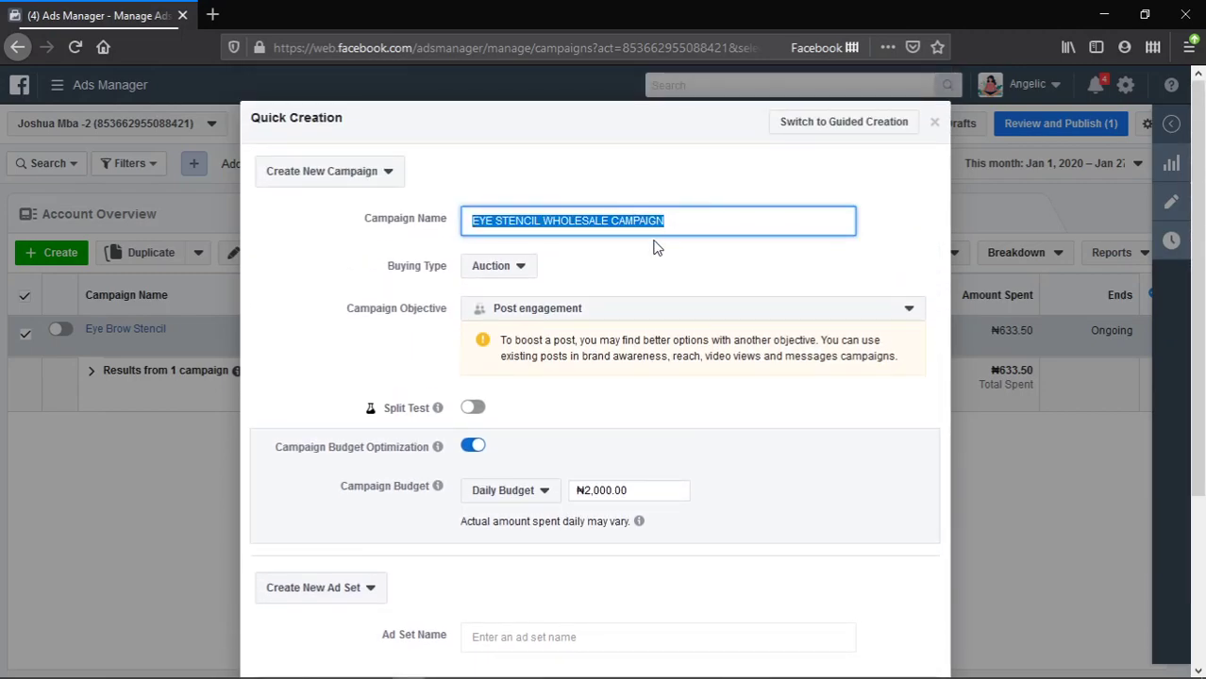
{"action": "scroll", "coordinate": [651, 283], "scroll_direction": "down", "scroll_amount": 5}
{"action": "left_click", "coordinate": [607, 409]}
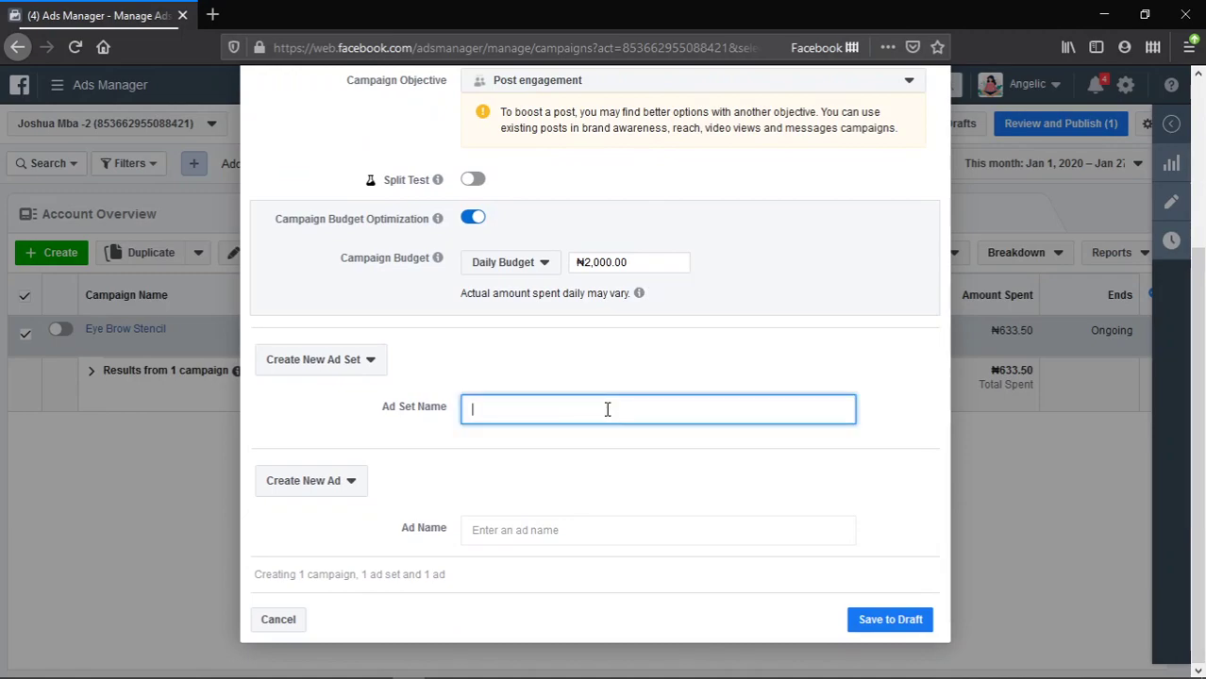
{"action": "key", "text": "ctrl+v"}
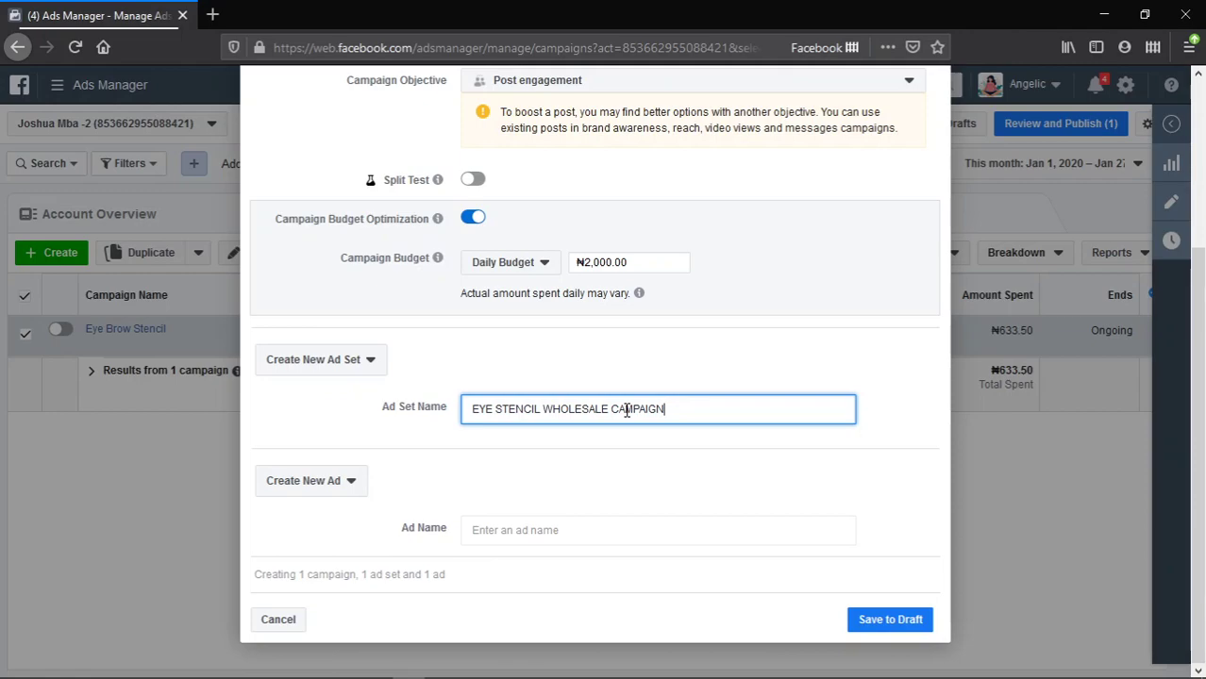
{"action": "type", "text": "- ADS S"}
{"action": "key", "text": "BackSpace"}
{"action": "type", "text": "SET"}
- Name the ad EYE STENCIL WHOLESALE CAMPAIGN - AD and save everything as a draft
{"action": "left_click", "coordinate": [648, 530]}
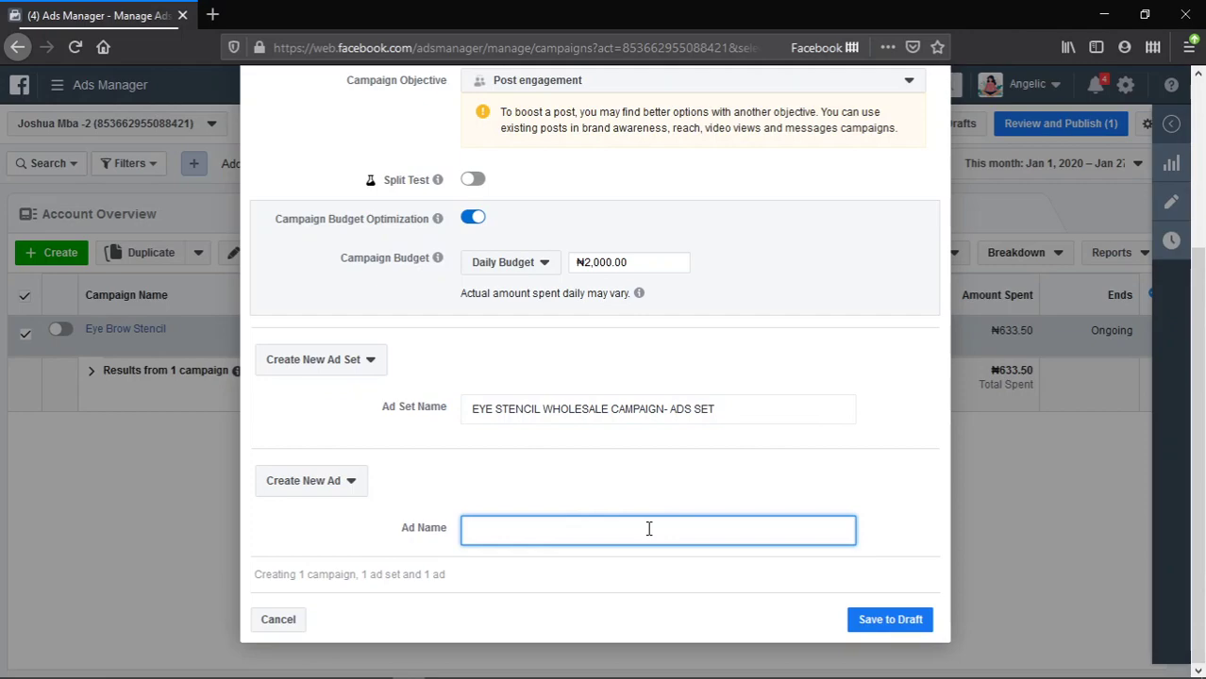
{"action": "key", "text": "ctrl+v"}
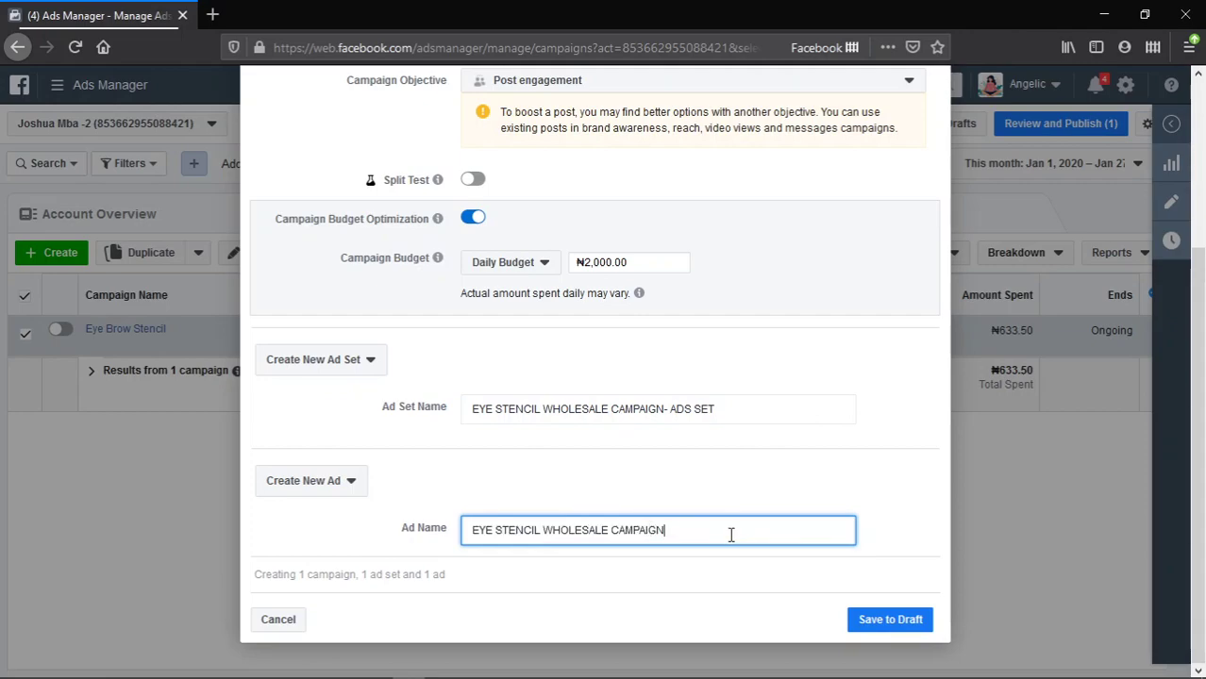
{"action": "type", "text": "- AD"}
{"action": "scroll", "coordinate": [829, 440], "scroll_direction": "up", "scroll_amount": 1}
{"action": "scroll", "coordinate": [818, 476], "scroll_direction": "down", "scroll_amount": 1}
{"action": "scroll", "coordinate": [816, 482], "scroll_direction": "up", "scroll_amount": 3}
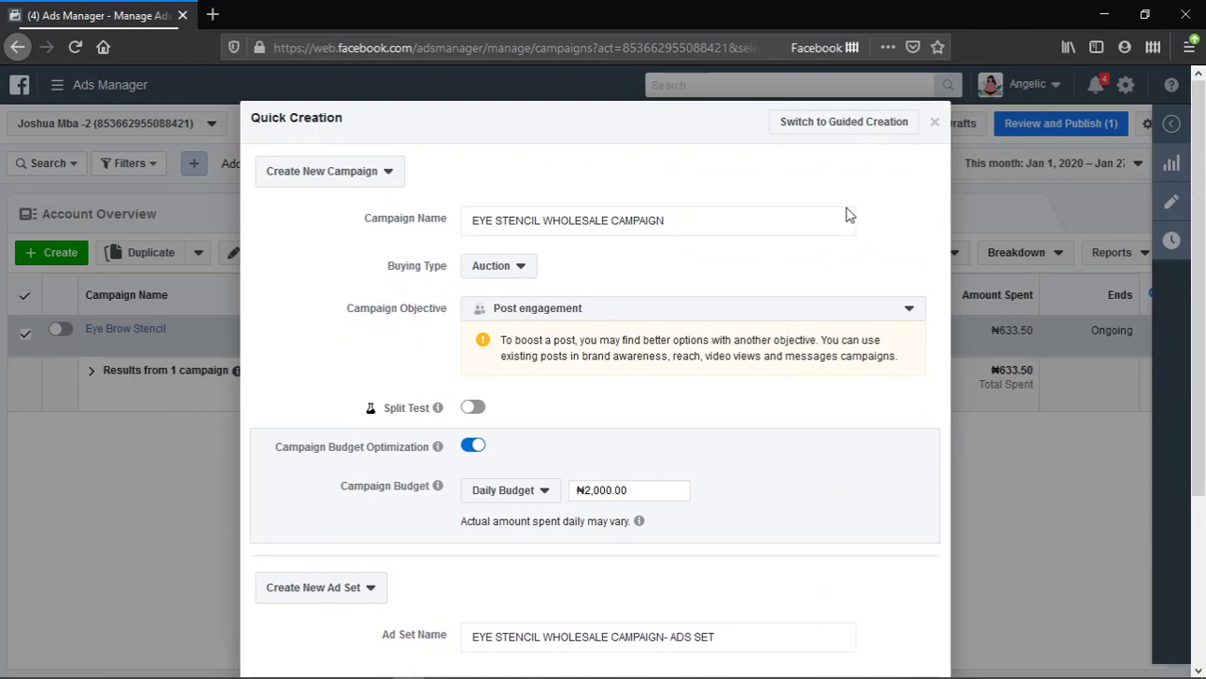
{"action": "scroll", "coordinate": [755, 425], "scroll_direction": "down", "scroll_amount": 3}
{"action": "scroll", "coordinate": [755, 431], "scroll_direction": "down", "scroll_amount": 1}
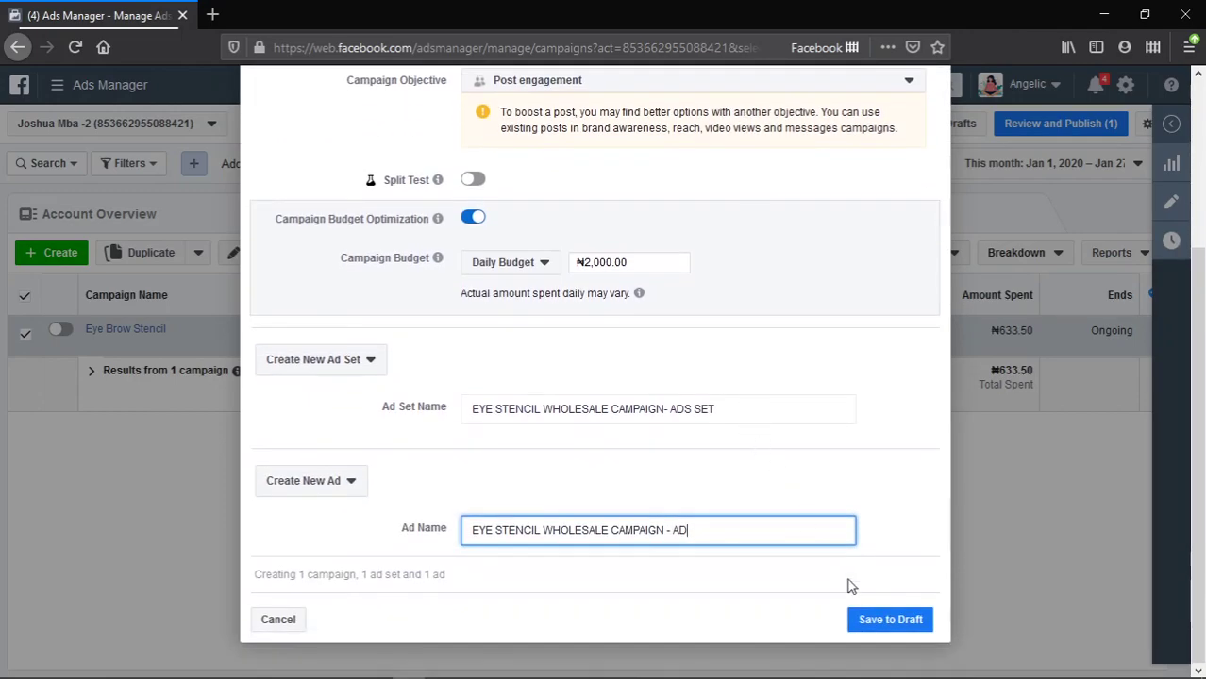
{"action": "left_click", "coordinate": [904, 629]}
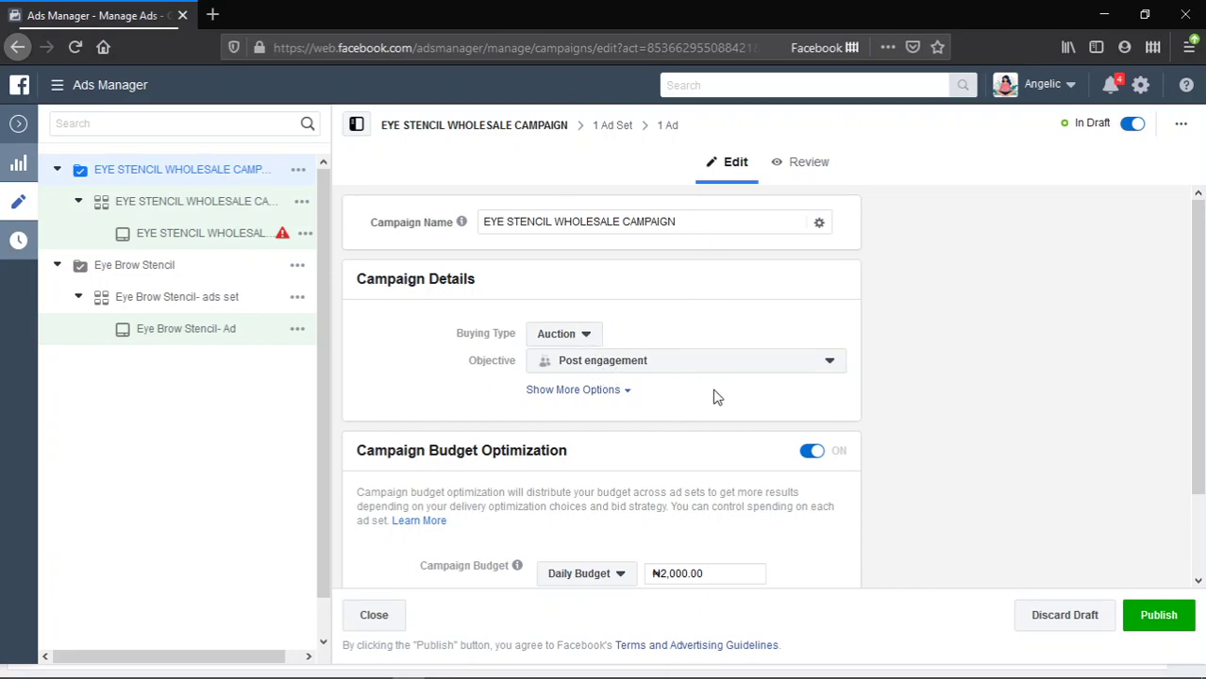
- Collapse Eye Brow Stencil in the editor tree, reselect EYE STENCIL WHOLESALE CAMPAIGN, and zoom to 110%
{"action": "scroll", "coordinate": [714, 396], "scroll_direction": "down", "scroll_amount": 2}
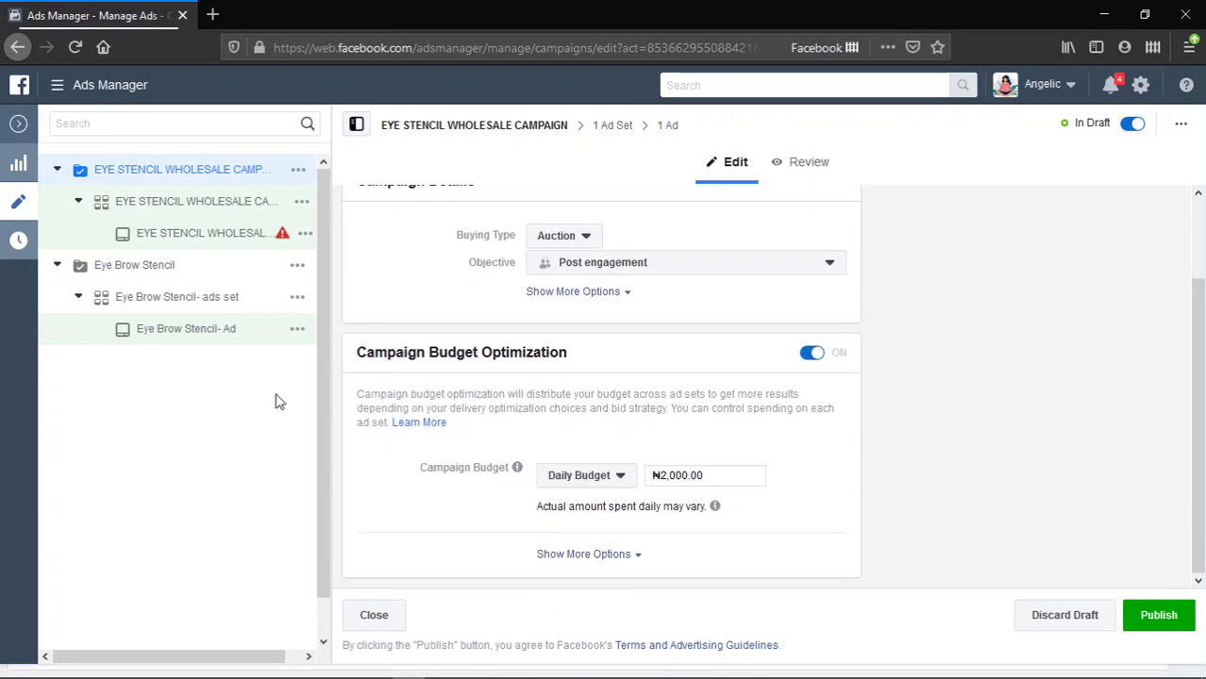
{"action": "left_click", "coordinate": [59, 269]}
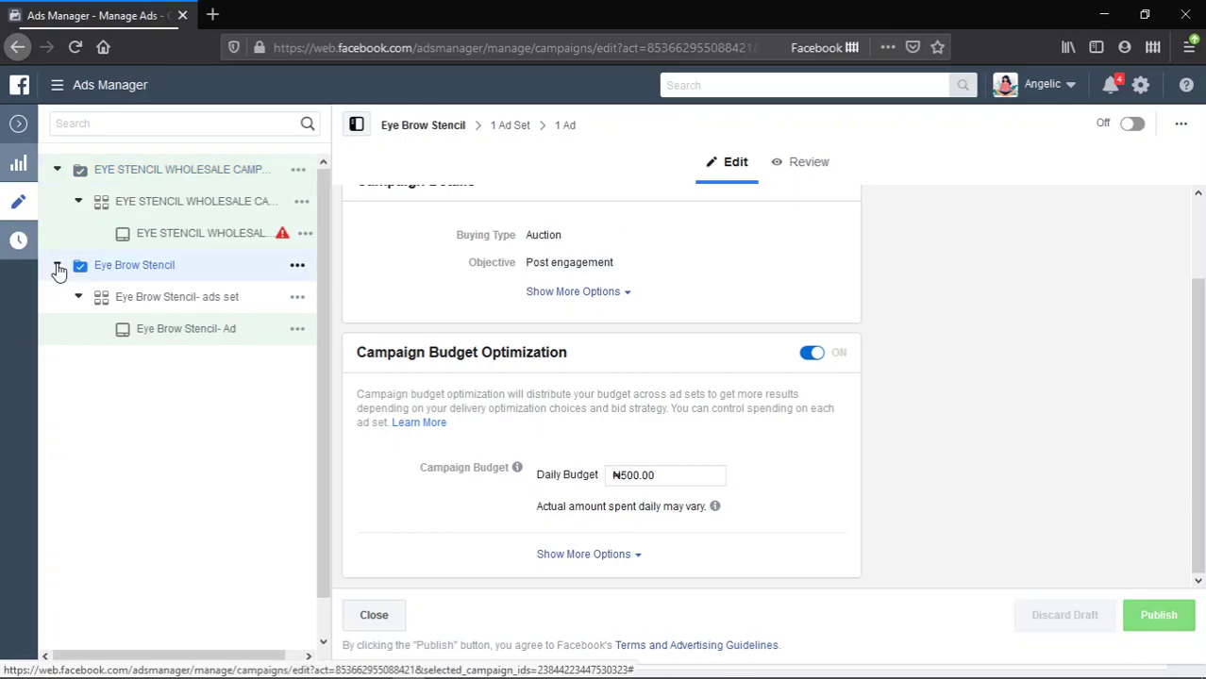
{"action": "left_click", "coordinate": [58, 267]}
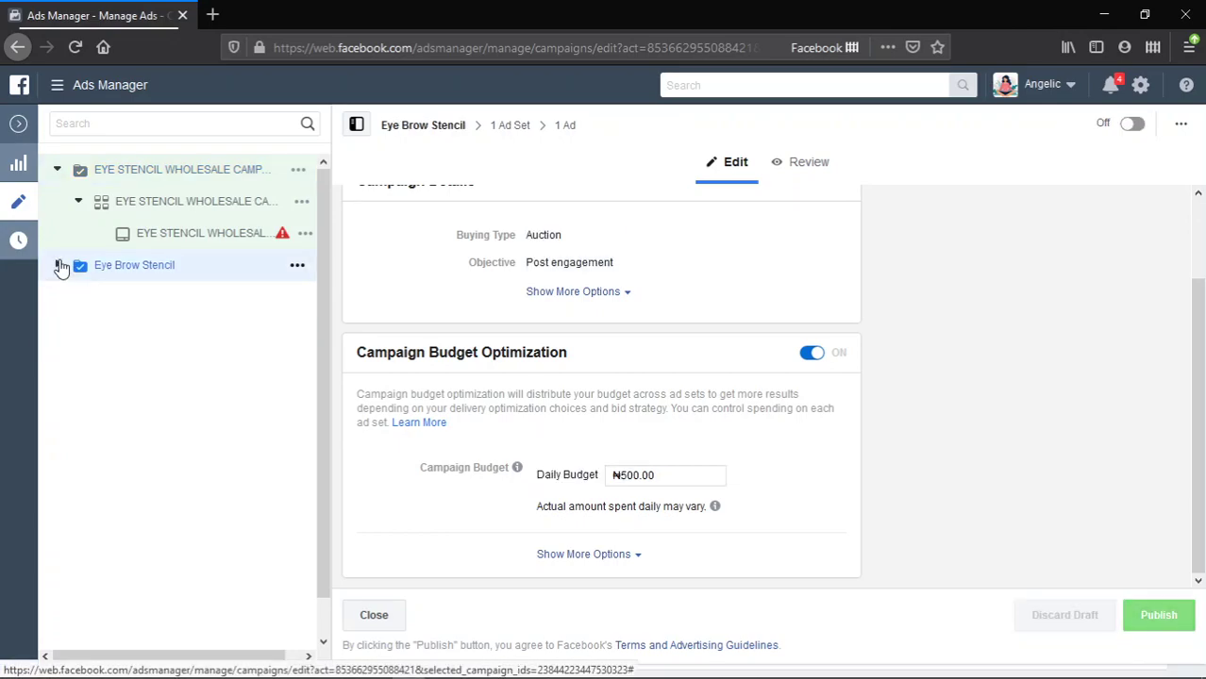
{"action": "left_click", "coordinate": [151, 176]}
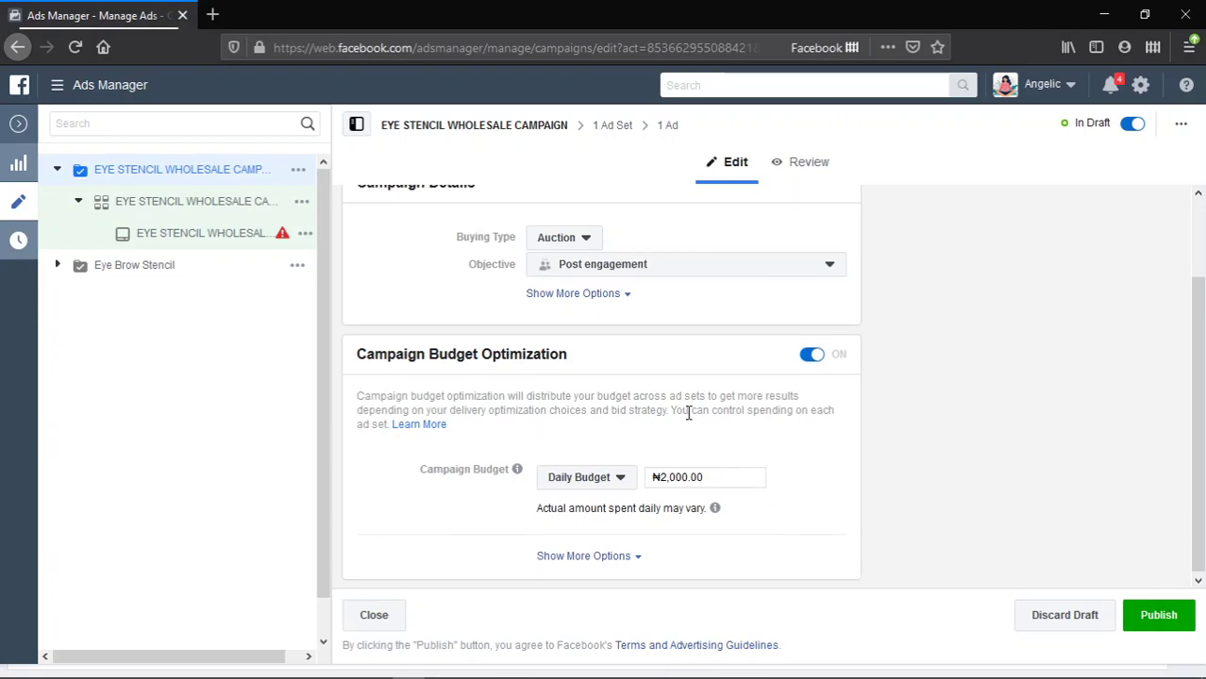
{"action": "scroll", "coordinate": [690, 415], "scroll_direction": "up", "scroll_amount": 2}
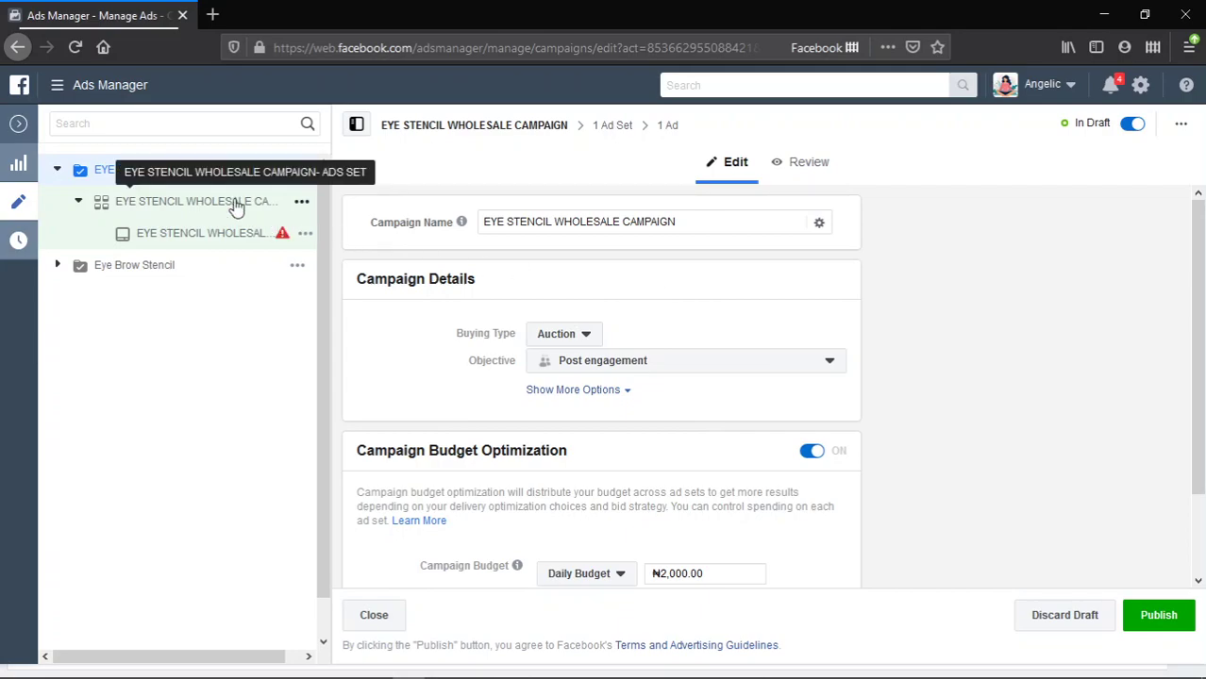
{"action": "left_click", "coordinate": [79, 170]}
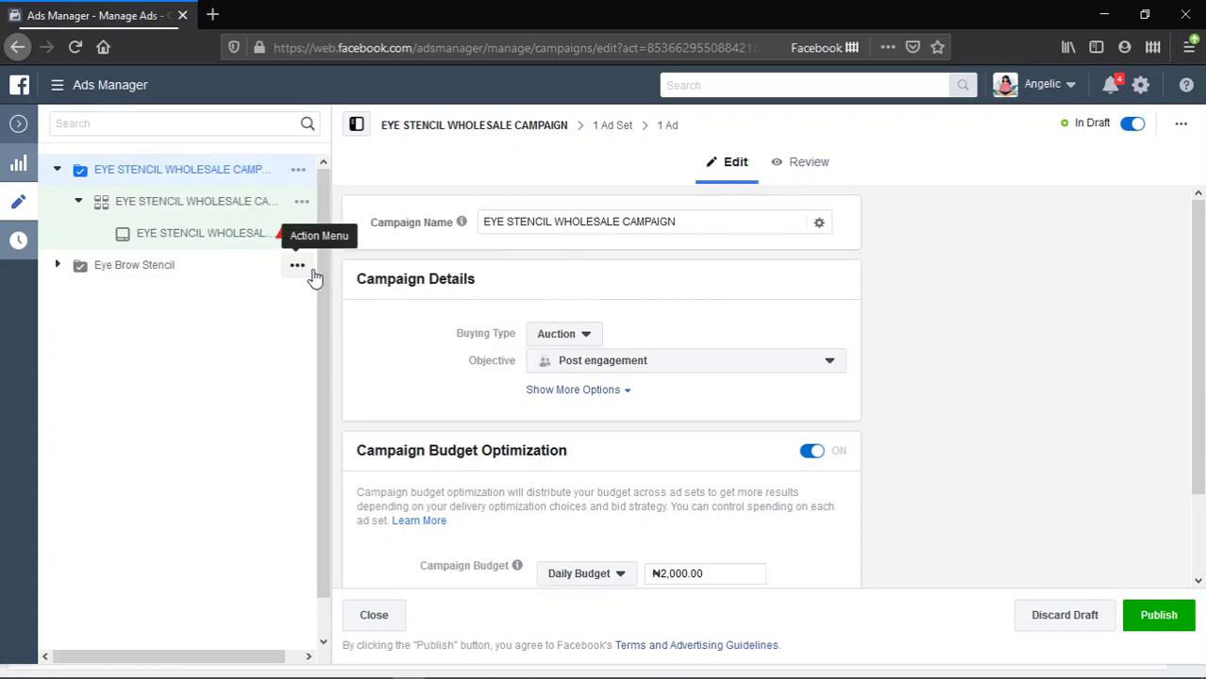
{"action": "key", "text": "ctrl+plus"}
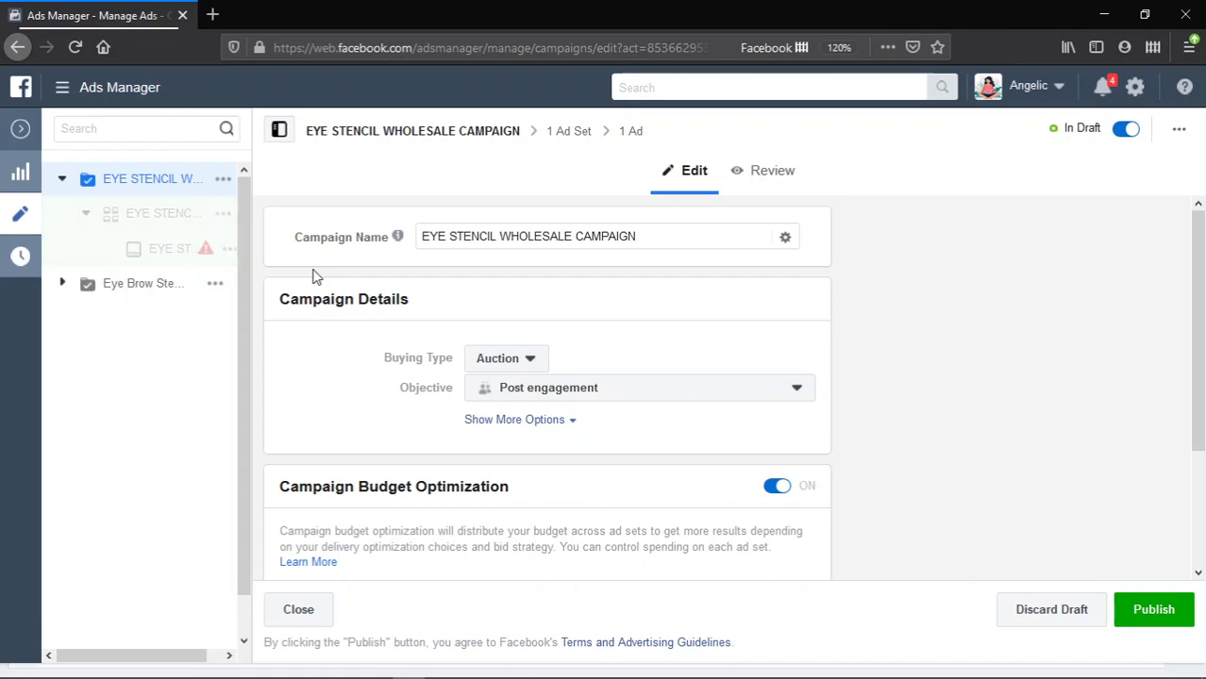
- Zoom to 120%, close the editor, view the campaign's ad sets, then return to Campaigns
{"action": "key", "text": "ctrl+plus"}
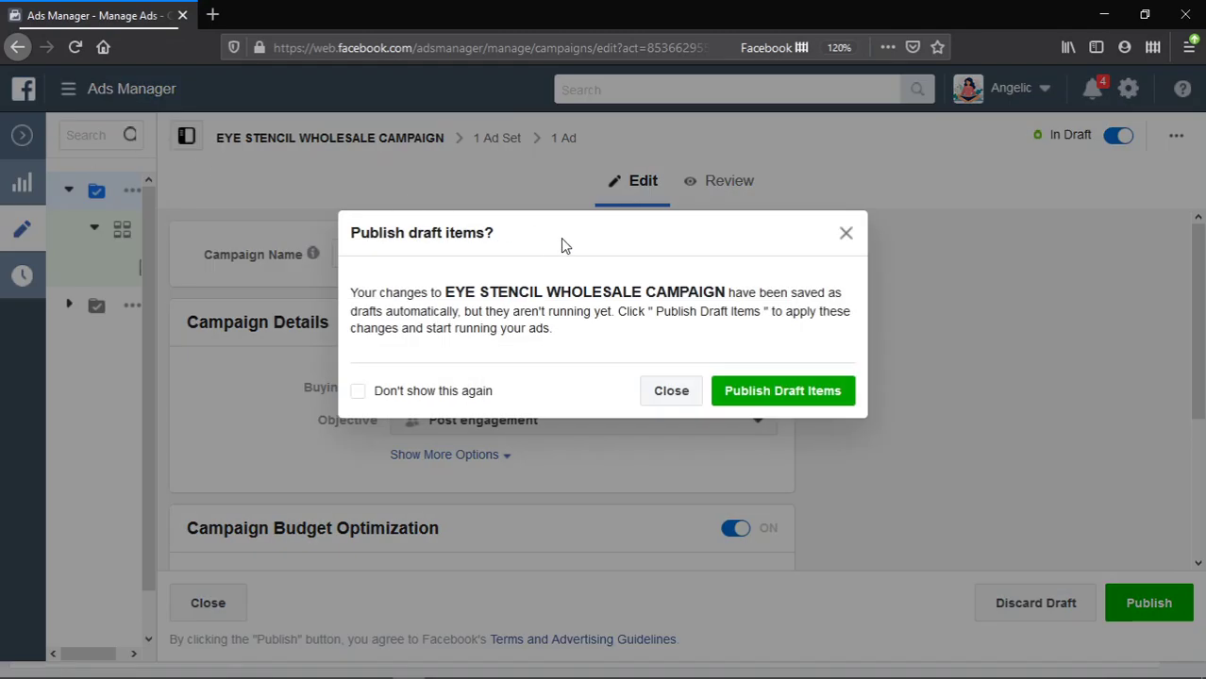
{"action": "left_click", "coordinate": [845, 236]}
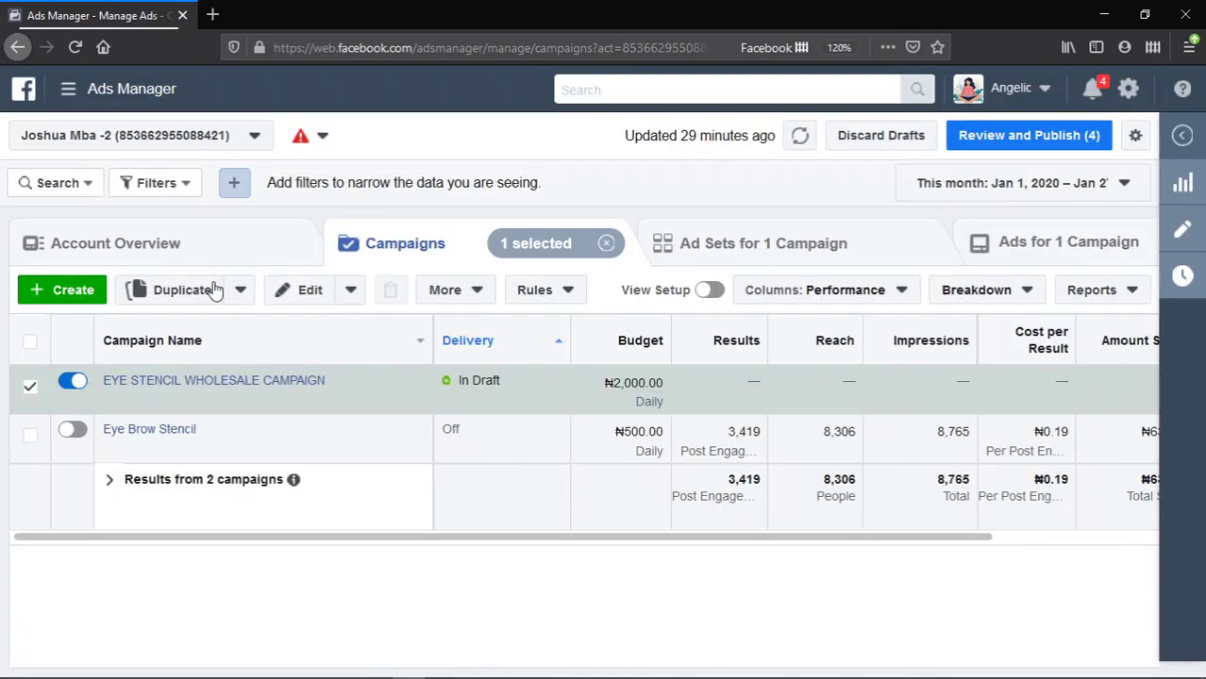
{"action": "left_click", "coordinate": [279, 382]}
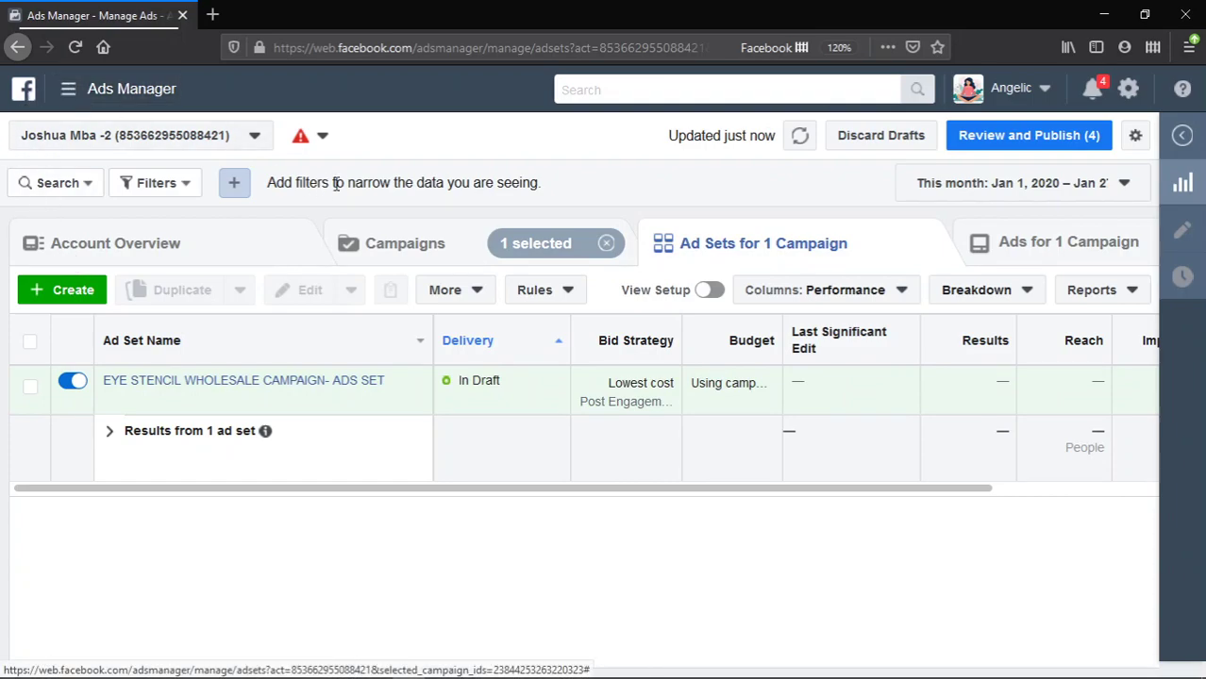
{"action": "left_click", "coordinate": [407, 244]}
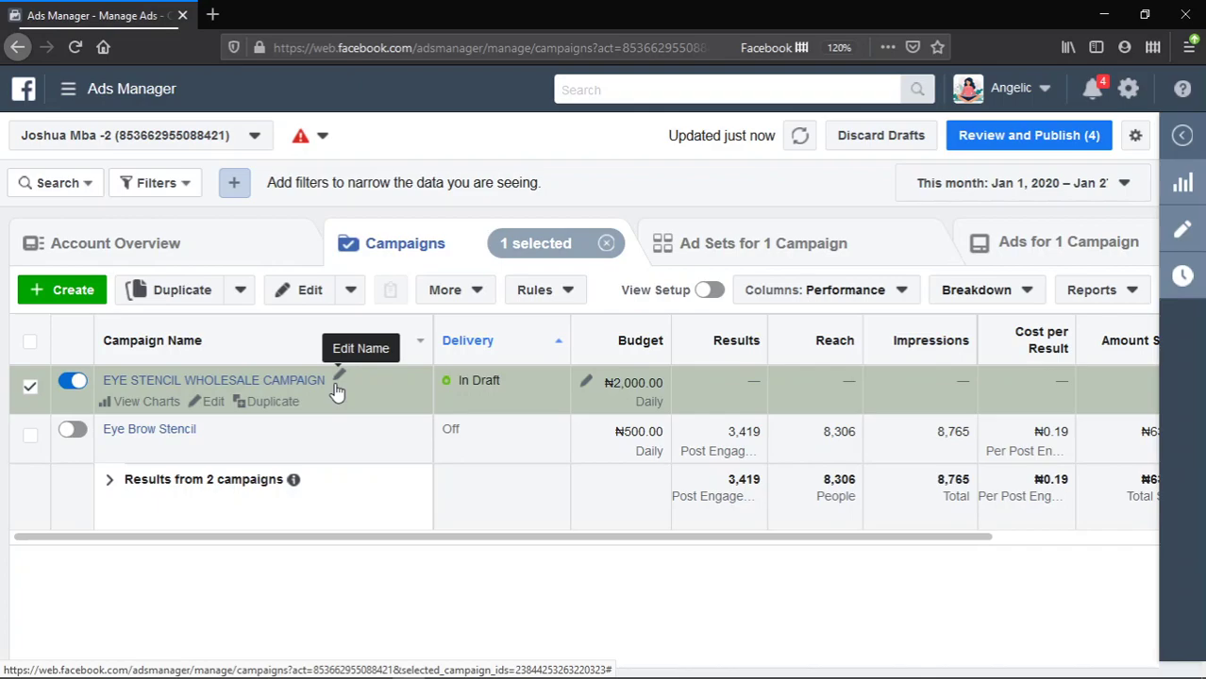
{"action": "left_click", "coordinate": [492, 50]}
- Load web.facebook.com/adsmanager/ to return to the unfiltered campaigns list
{"action": "type", "text": "https://web.facebook.com/adsmanager/"}
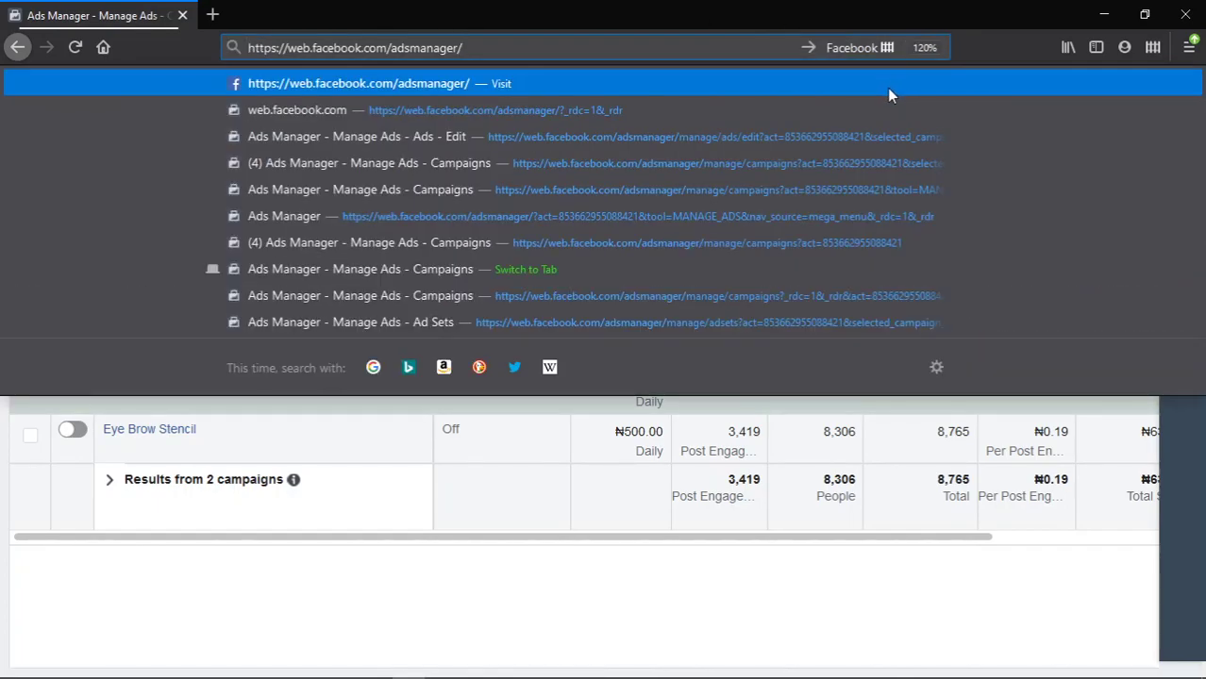
{"action": "key", "text": "Return"}
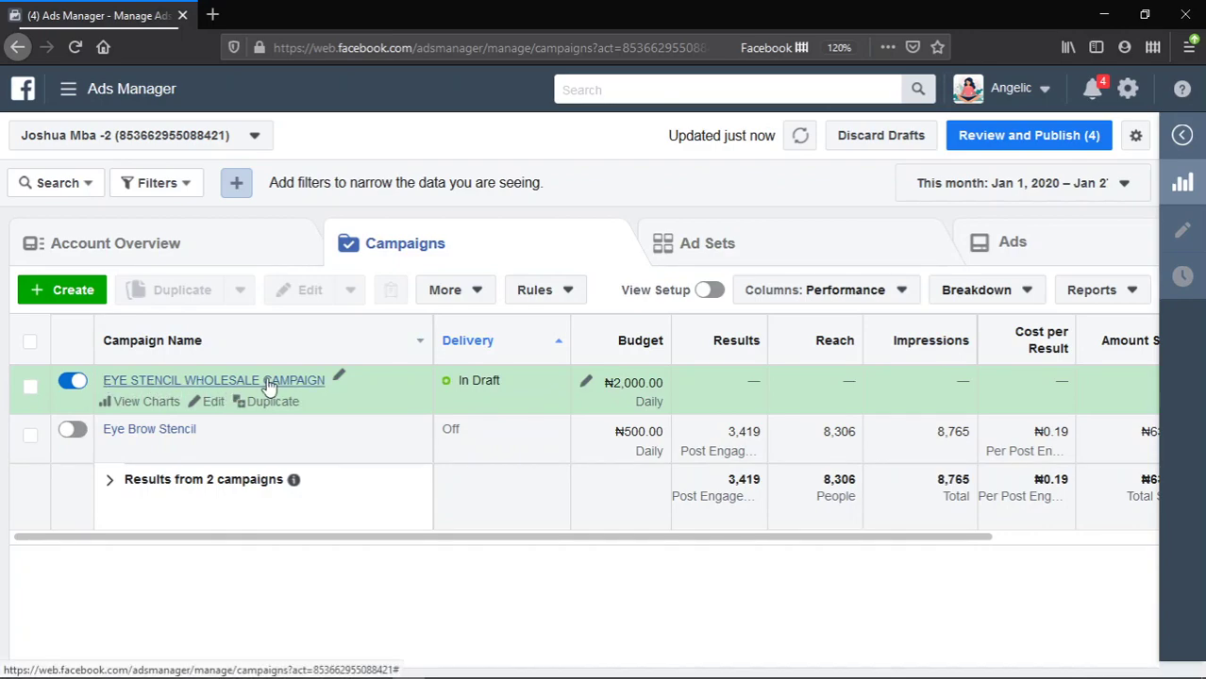
- Open EYE STENCIL WHOLESALE CAMPAIGN- ADS SET for editing and close the Publish draft items prompt
{"action": "left_click", "coordinate": [269, 385]}
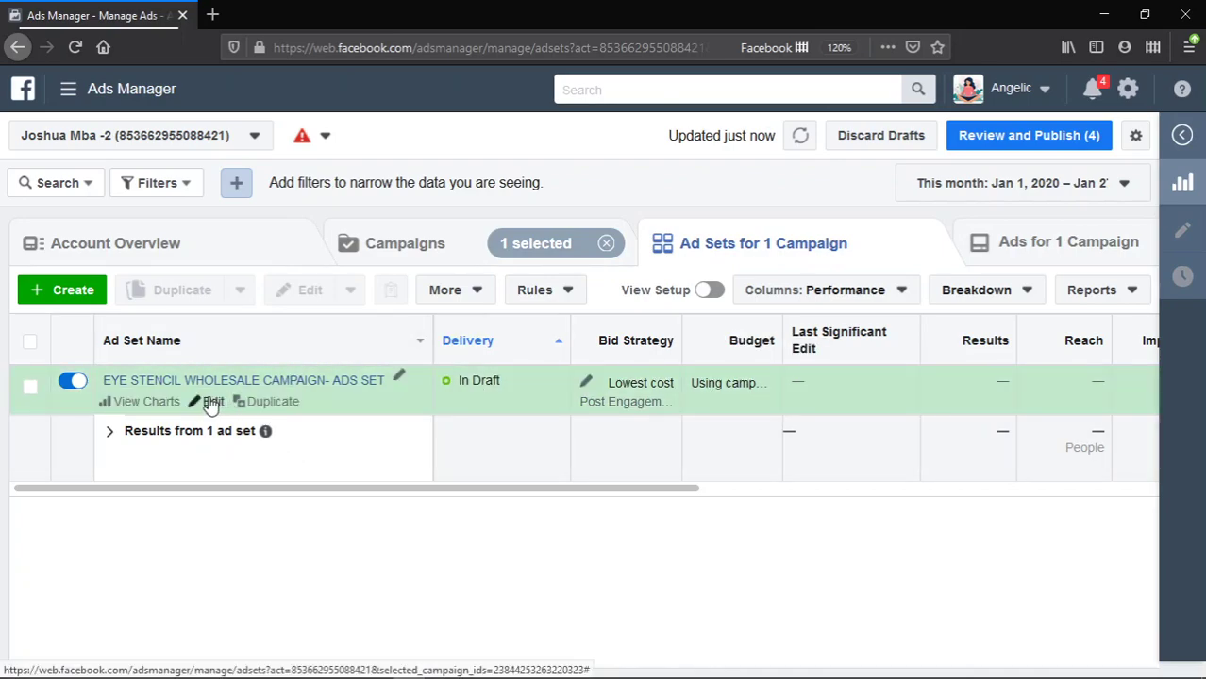
{"action": "left_click", "coordinate": [215, 397]}
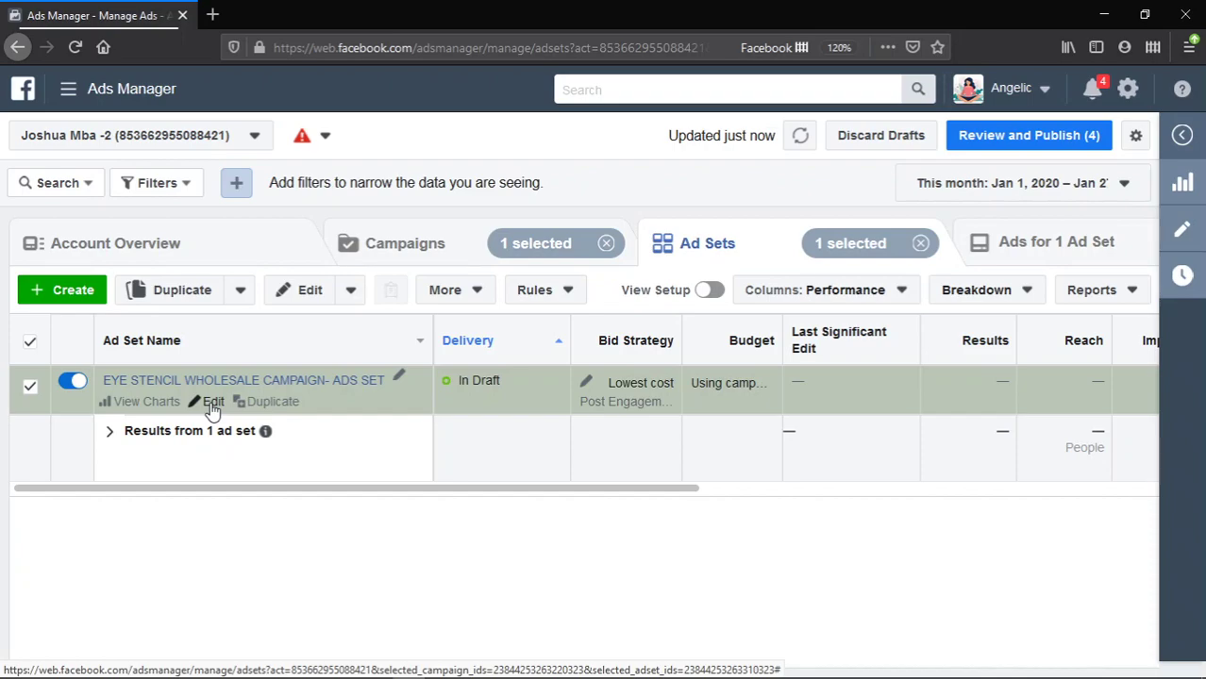
{"action": "left_click", "coordinate": [213, 405]}
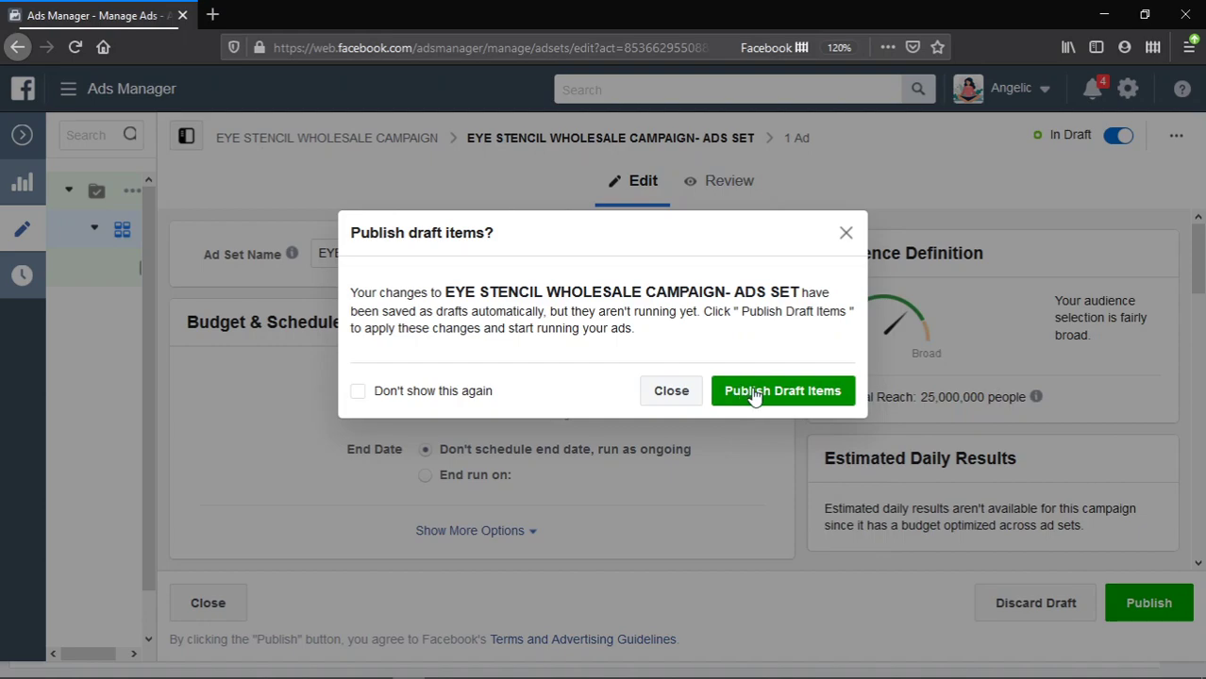
{"action": "left_click", "coordinate": [846, 234]}
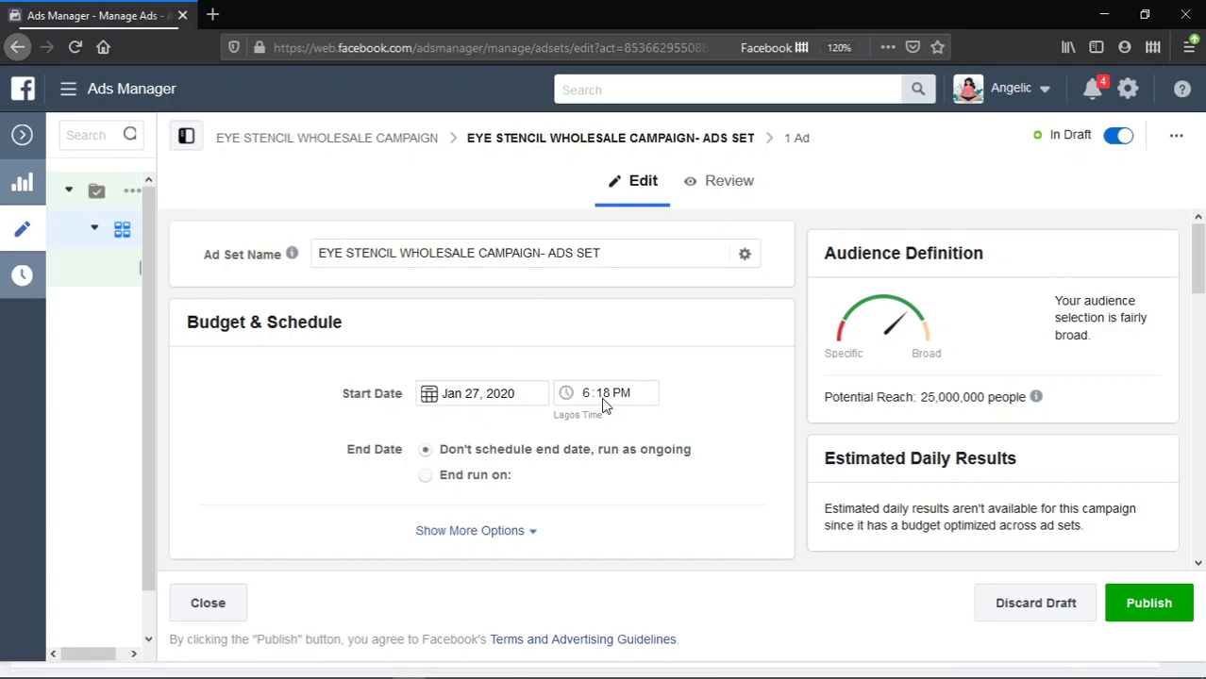
{"action": "mouse_move", "coordinate": [409, 676]}
{"action": "scroll", "coordinate": [490, 499], "scroll_direction": "down", "scroll_amount": 2}
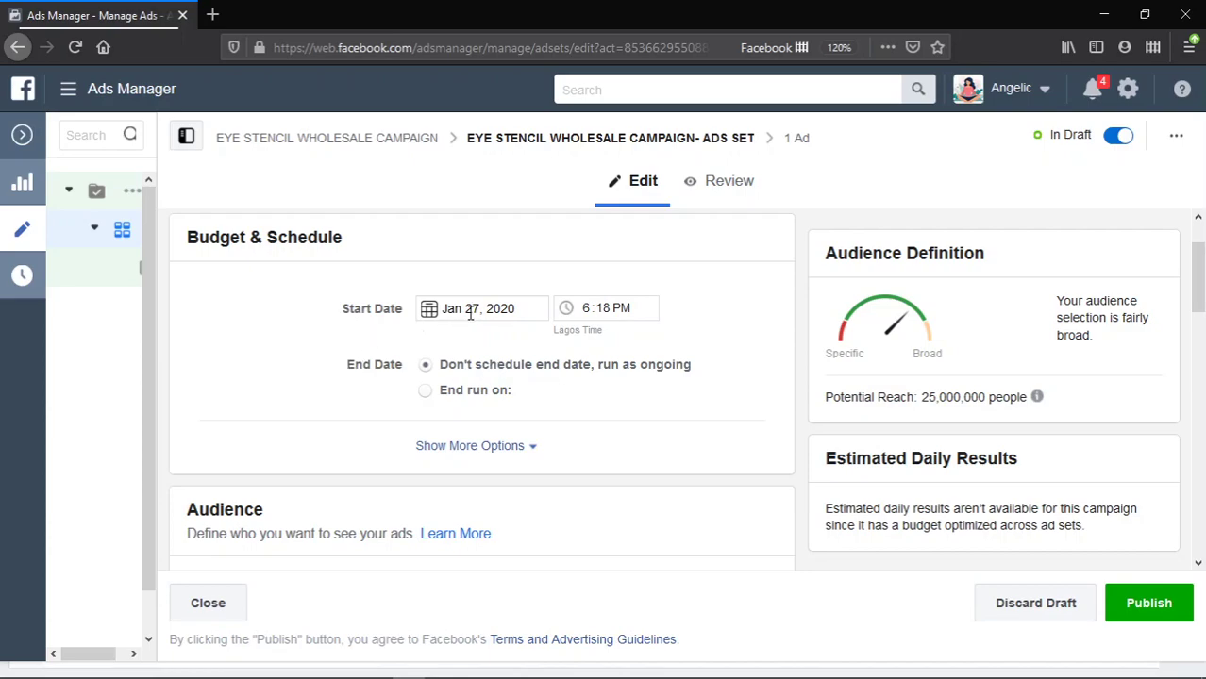
{"action": "left_click", "coordinate": [425, 392]}
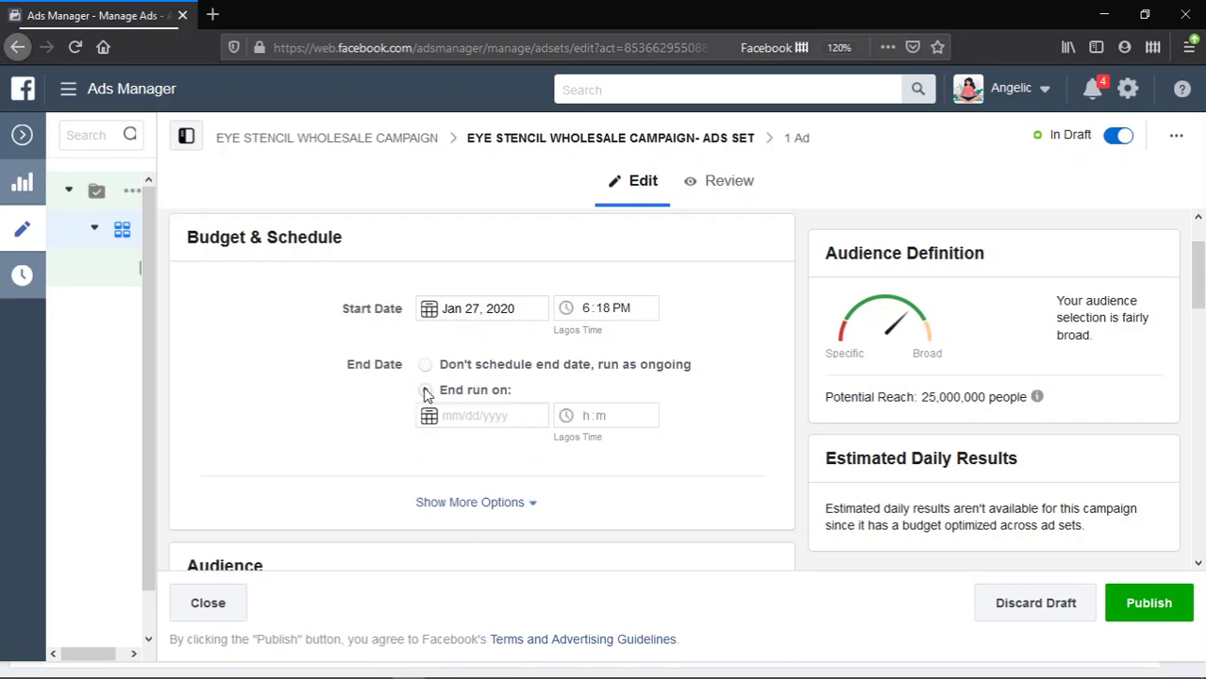
{"action": "left_click", "coordinate": [499, 416]}
{"action": "left_click", "coordinate": [614, 347]}
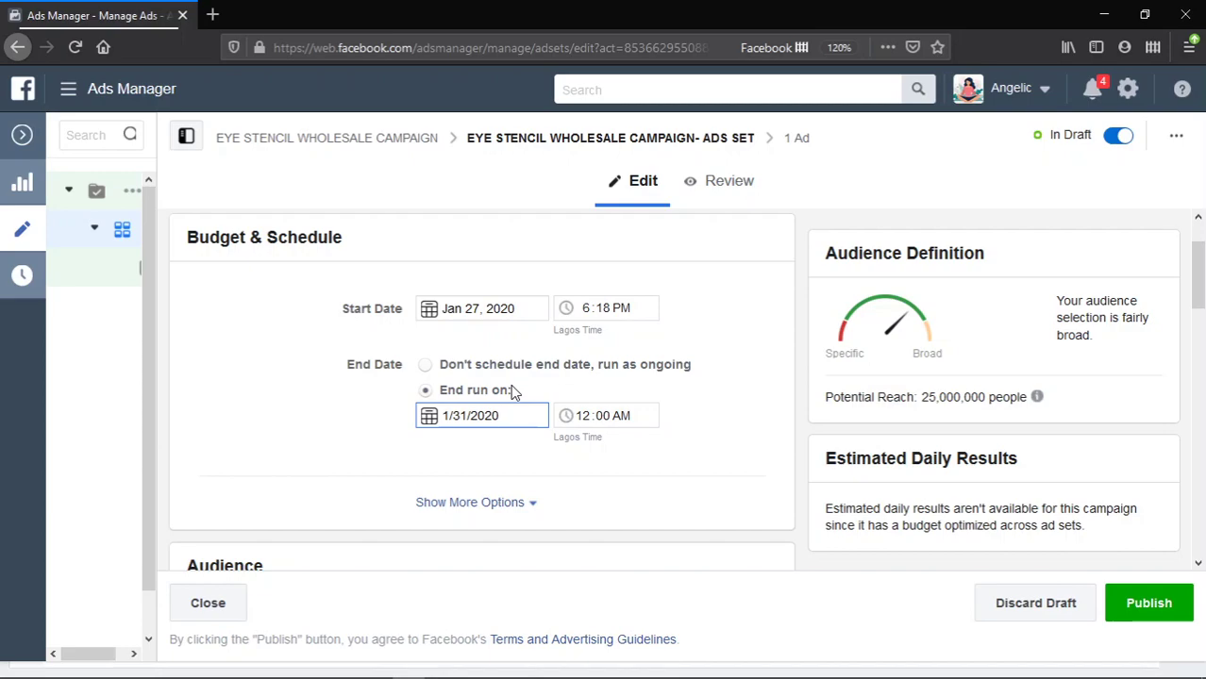
{"action": "left_click", "coordinate": [426, 366]}
{"action": "scroll", "coordinate": [566, 425], "scroll_direction": "down", "scroll_amount": 4}
{"action": "scroll", "coordinate": [537, 412], "scroll_direction": "up", "scroll_amount": 2}
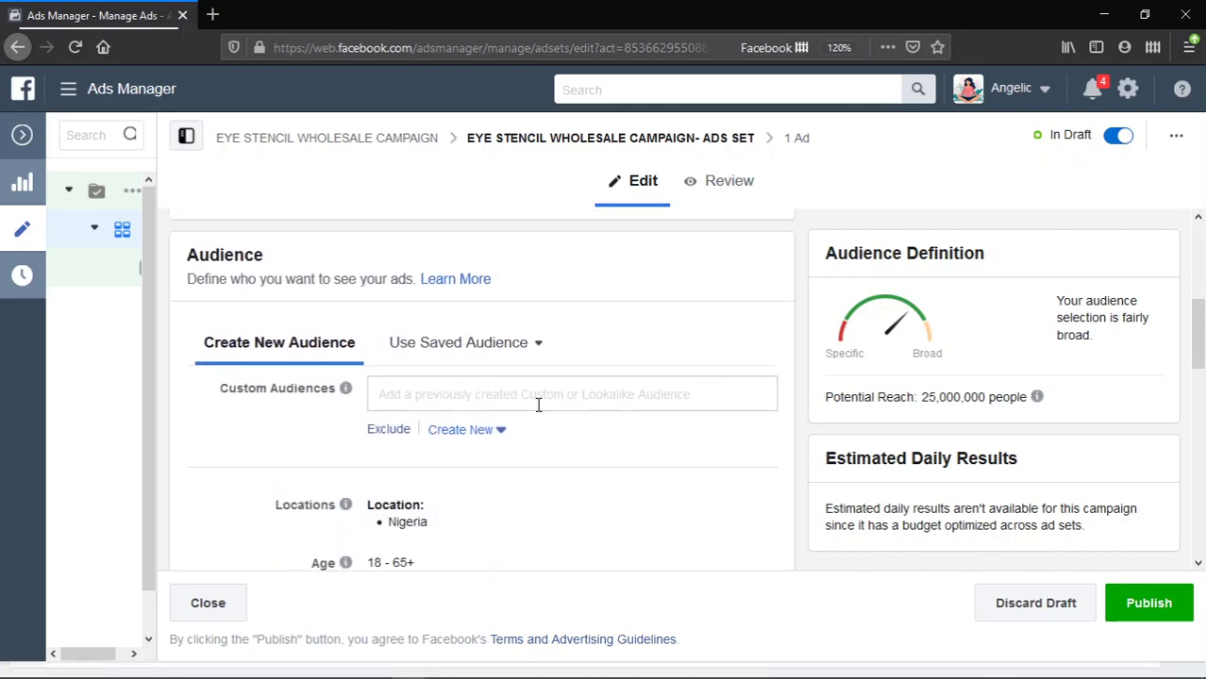
{"action": "left_click", "coordinate": [531, 394]}
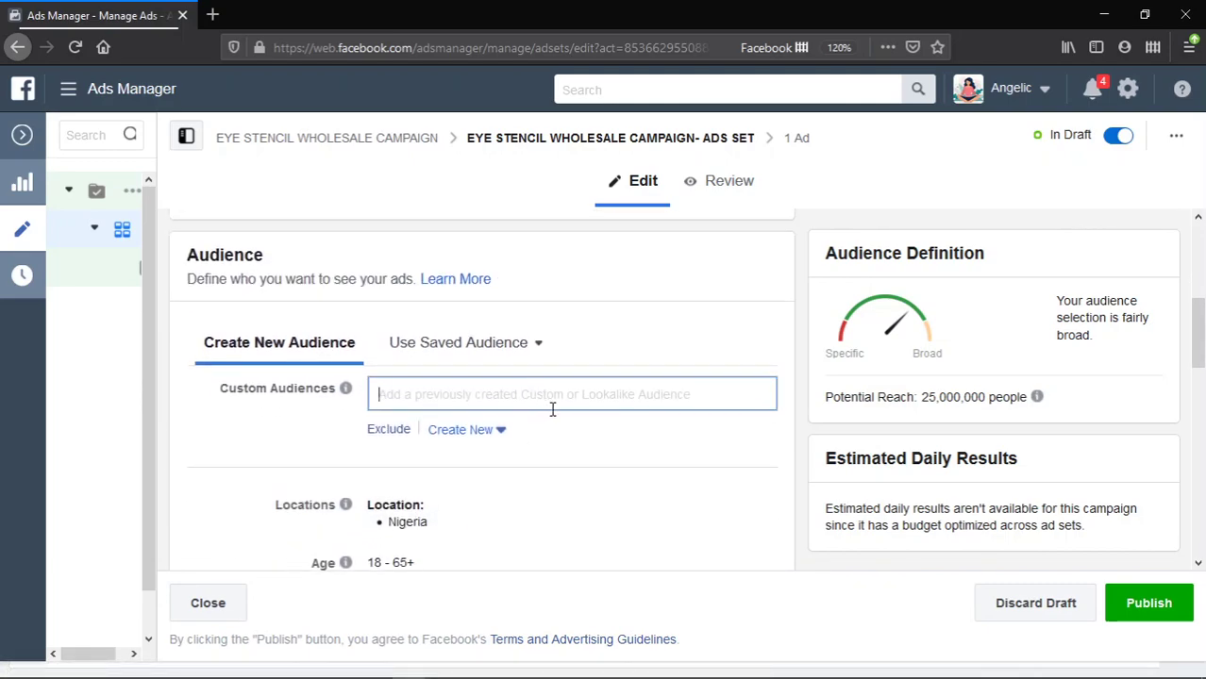
{"action": "scroll", "coordinate": [552, 408], "scroll_direction": "down", "scroll_amount": 2}
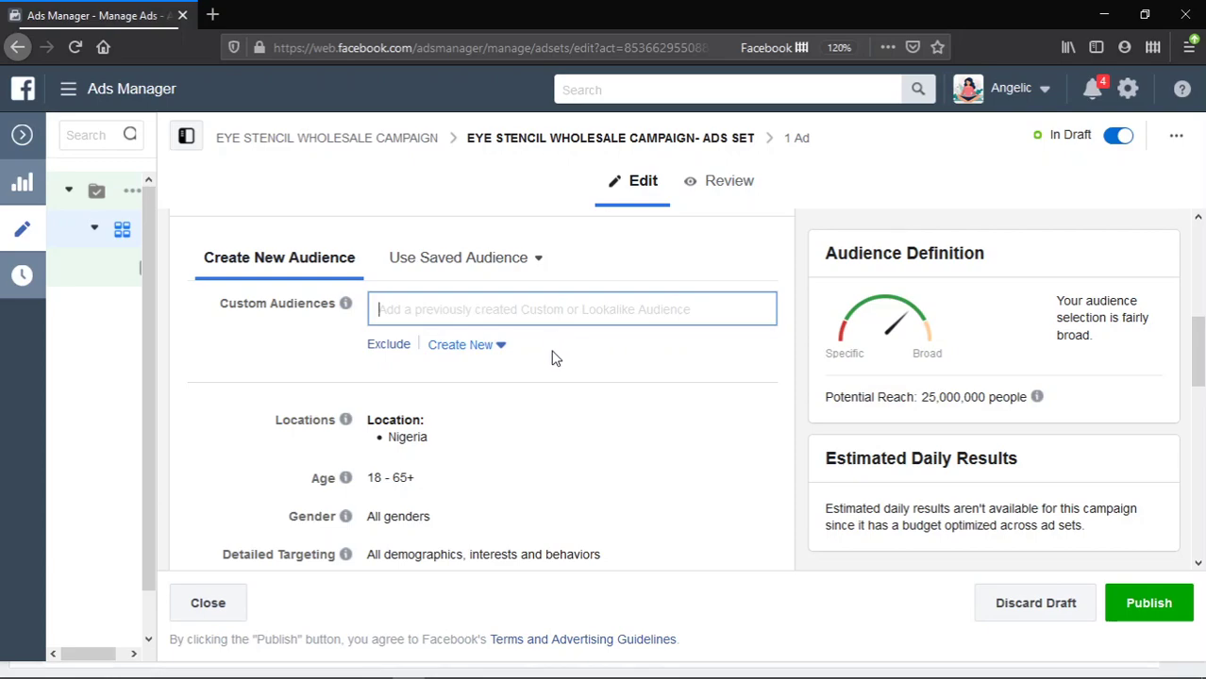
{"action": "scroll", "coordinate": [555, 356], "scroll_direction": "down", "scroll_amount": 2}
{"action": "left_click", "coordinate": [212, 297]}
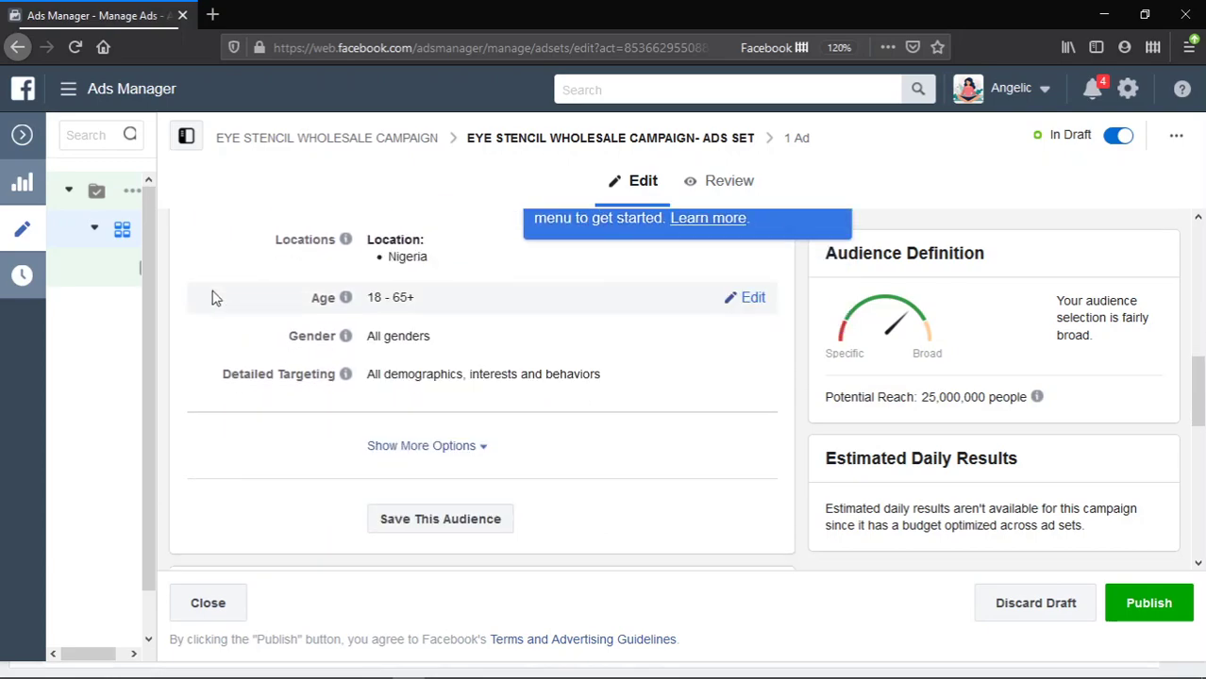
{"action": "scroll", "coordinate": [461, 306], "scroll_direction": "up", "scroll_amount": 1}
{"action": "scroll", "coordinate": [460, 306], "scroll_direction": "up", "scroll_amount": 2}
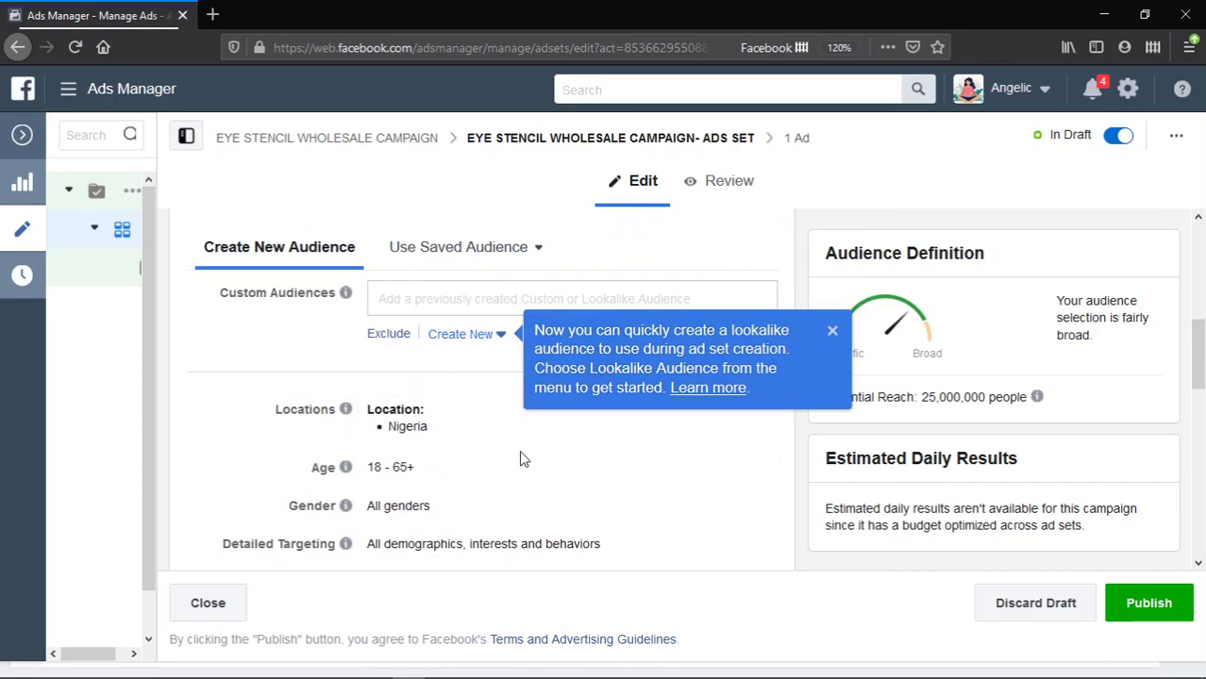
{"action": "left_click", "coordinate": [225, 351]}
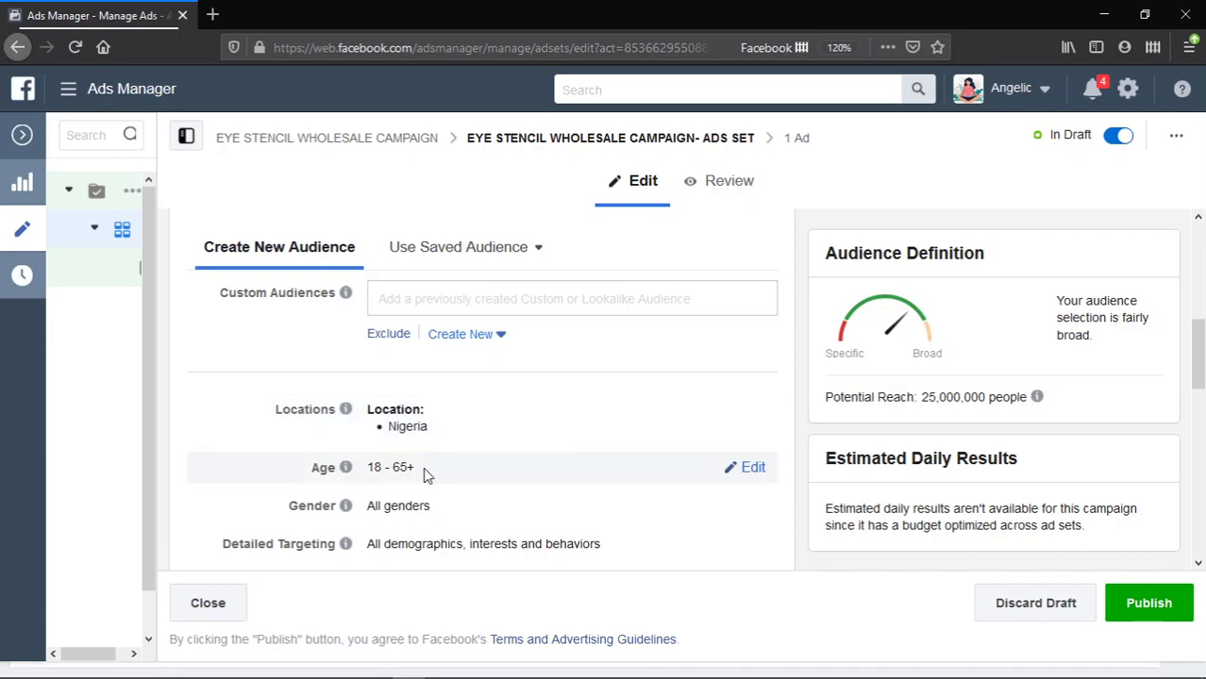
{"action": "scroll", "coordinate": [444, 490], "scroll_direction": "down", "scroll_amount": 1}
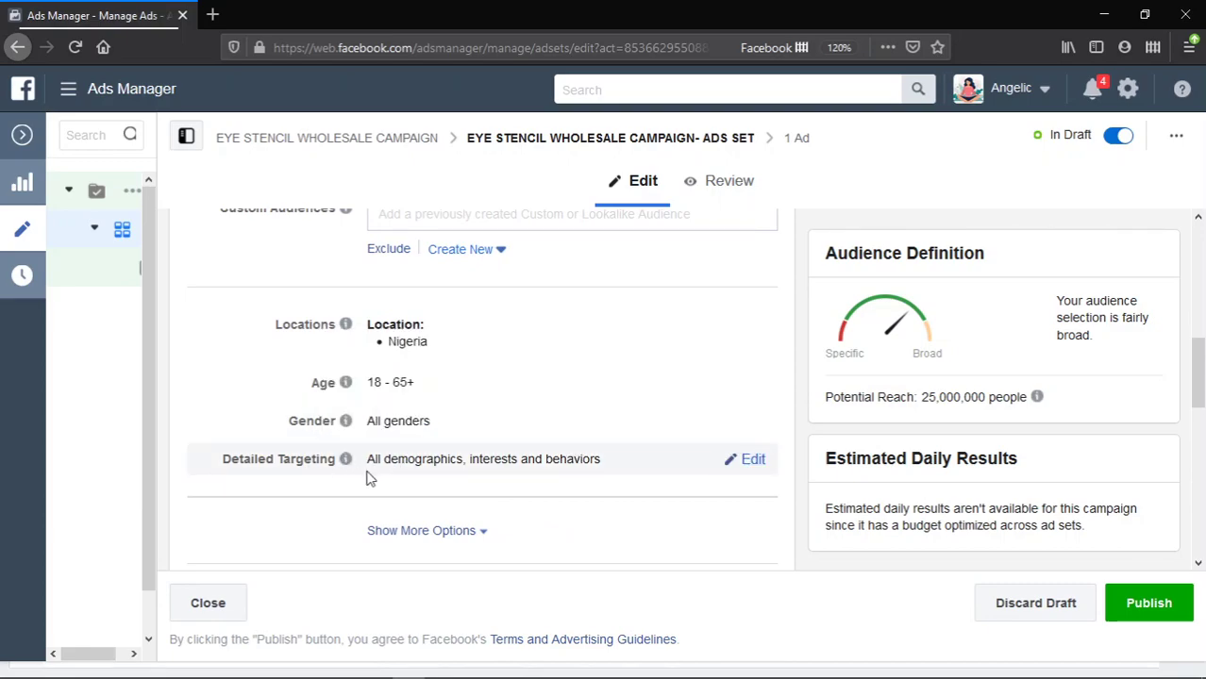
{"action": "scroll", "coordinate": [444, 493], "scroll_direction": "down", "scroll_amount": 1}
{"action": "scroll", "coordinate": [443, 492], "scroll_direction": "down", "scroll_amount": 2}
{"action": "scroll", "coordinate": [446, 493], "scroll_direction": "up", "scroll_amount": 6}
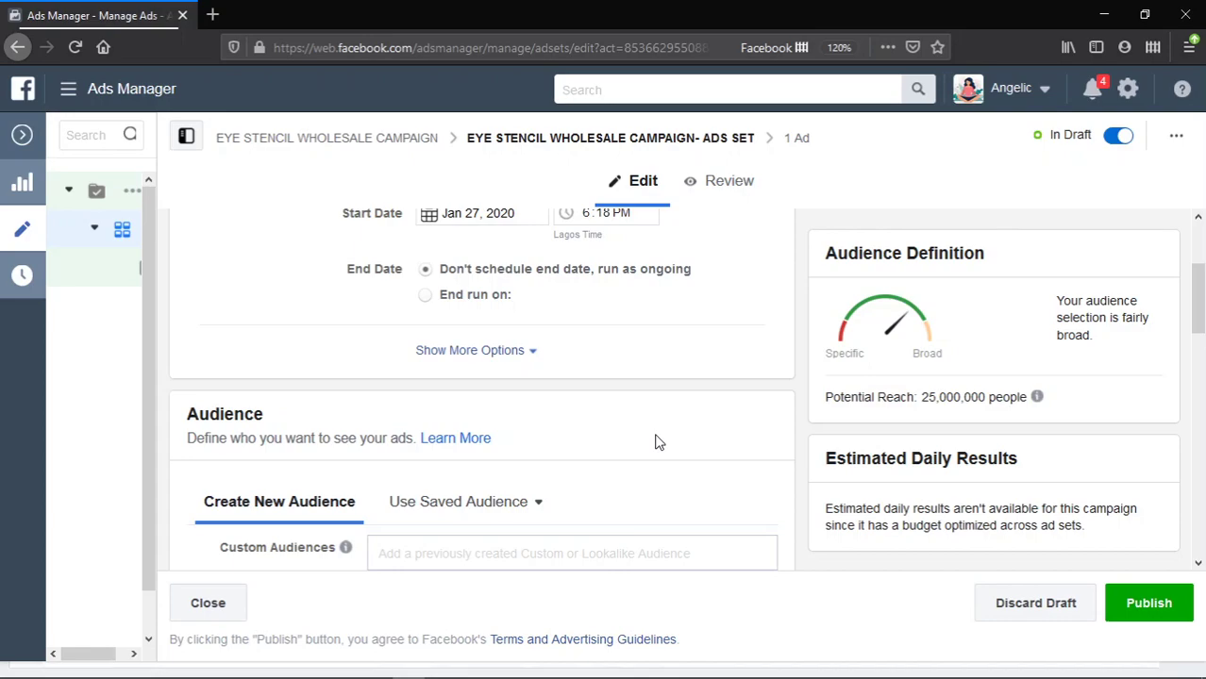
{"action": "scroll", "coordinate": [641, 439], "scroll_direction": "down", "scroll_amount": 2}
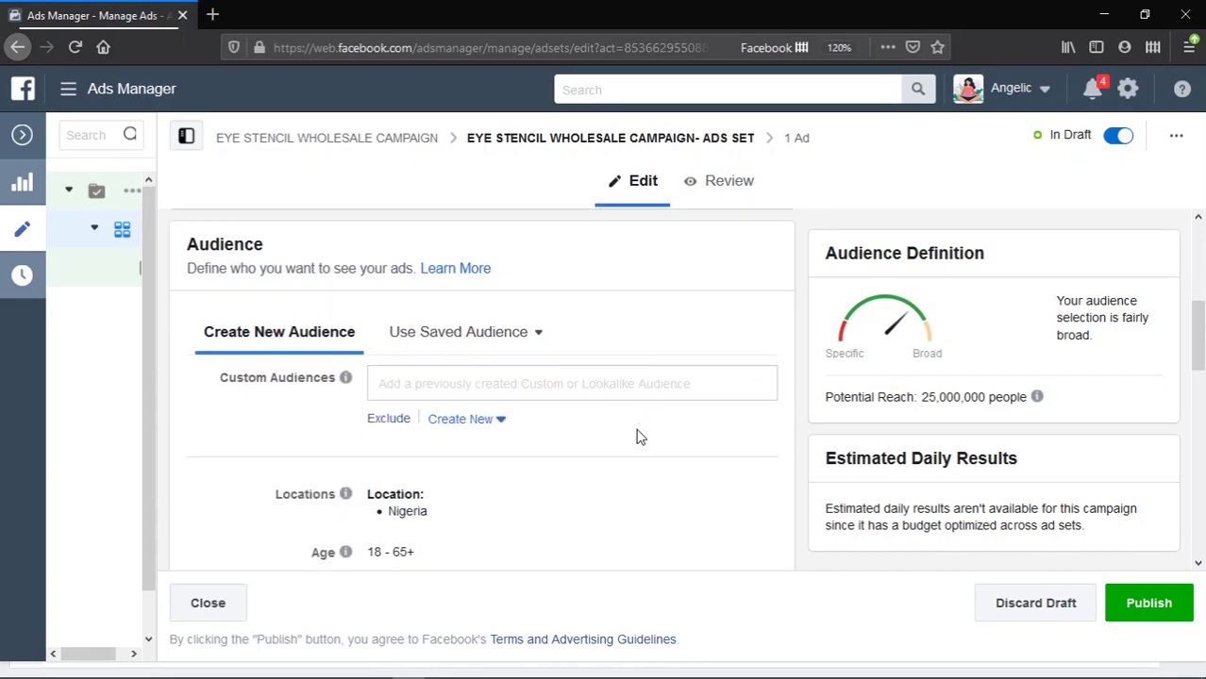
{"action": "scroll", "coordinate": [506, 444], "scroll_direction": "down", "scroll_amount": 3}
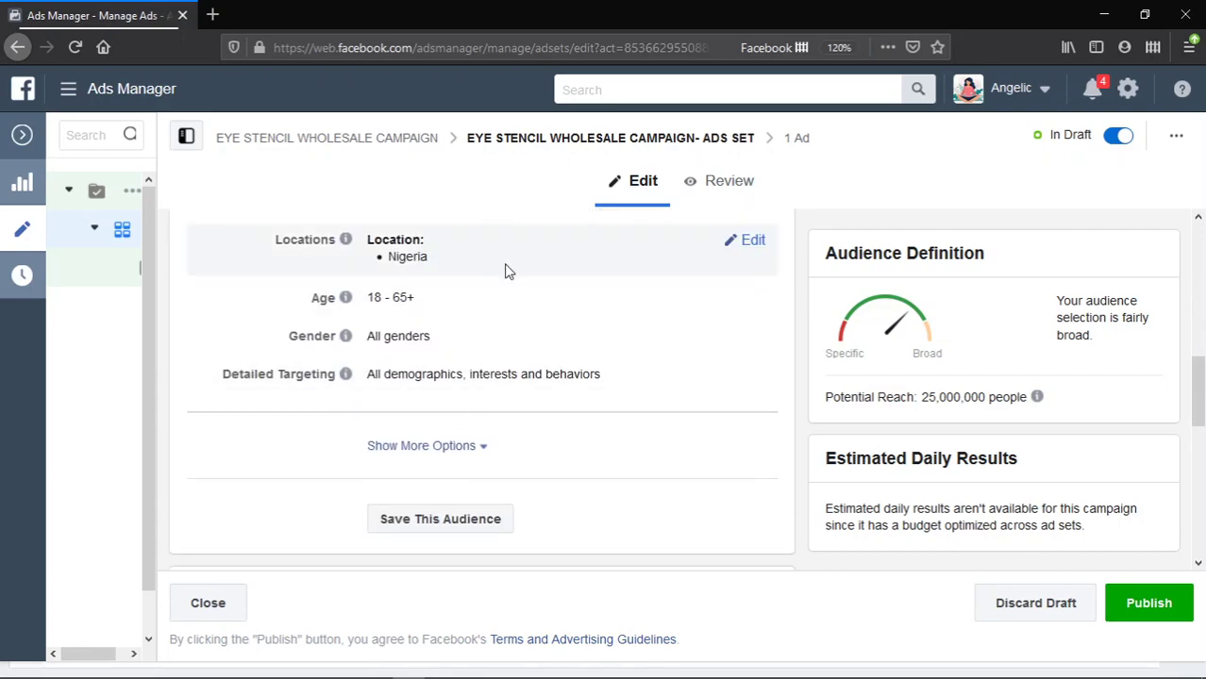
{"action": "scroll", "coordinate": [503, 269], "scroll_direction": "up", "scroll_amount": 2}
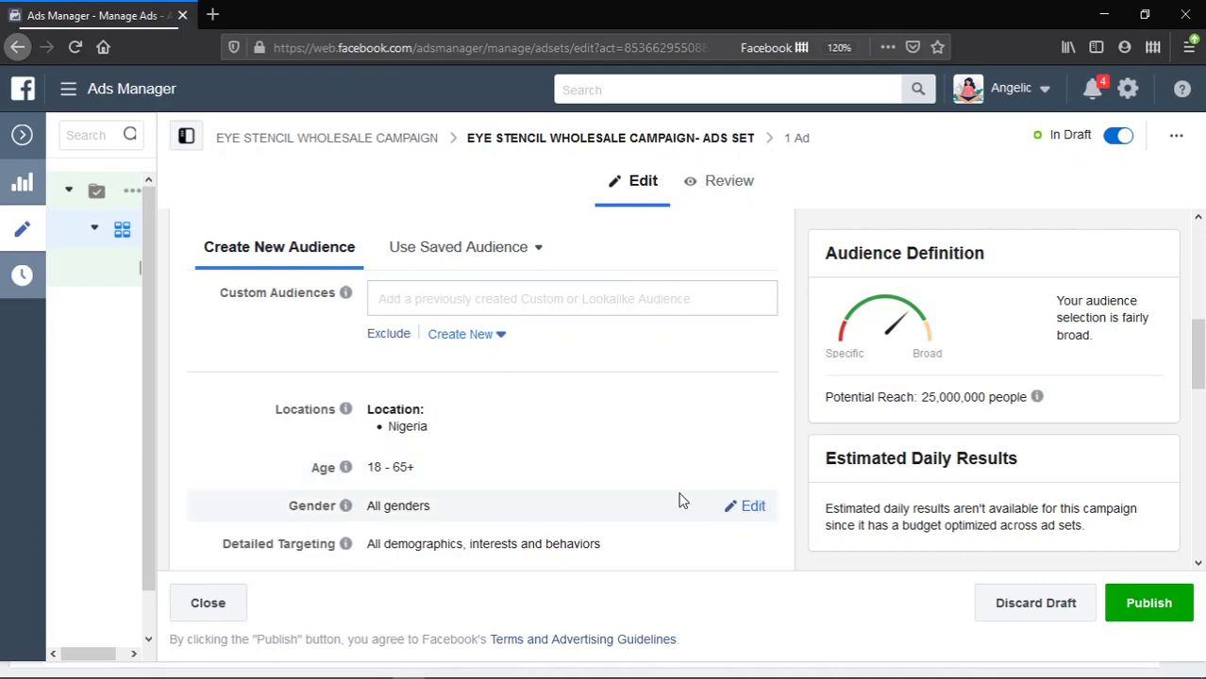
{"action": "scroll", "coordinate": [754, 477], "scroll_direction": "down", "scroll_amount": 1}
{"action": "scroll", "coordinate": [754, 477], "scroll_direction": "down", "scroll_amount": 3}
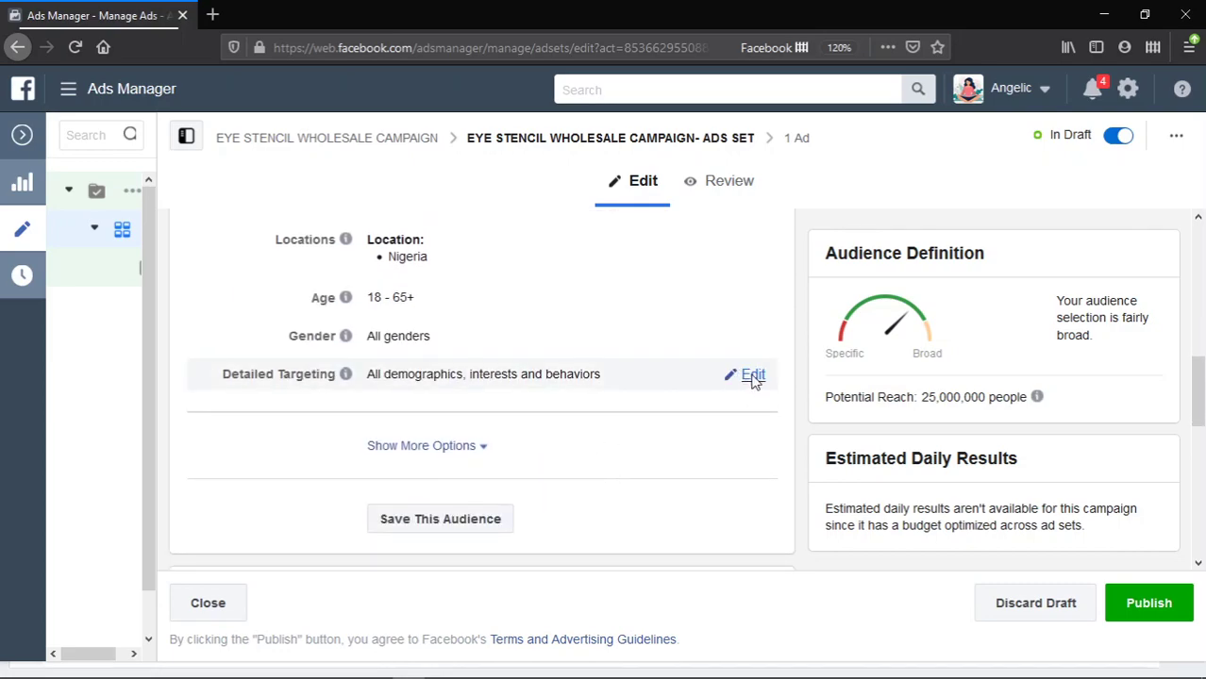
- Search detailed targeting for 'ONLINE SHOP' and add the Online shopping interest
{"action": "left_click", "coordinate": [752, 375]}
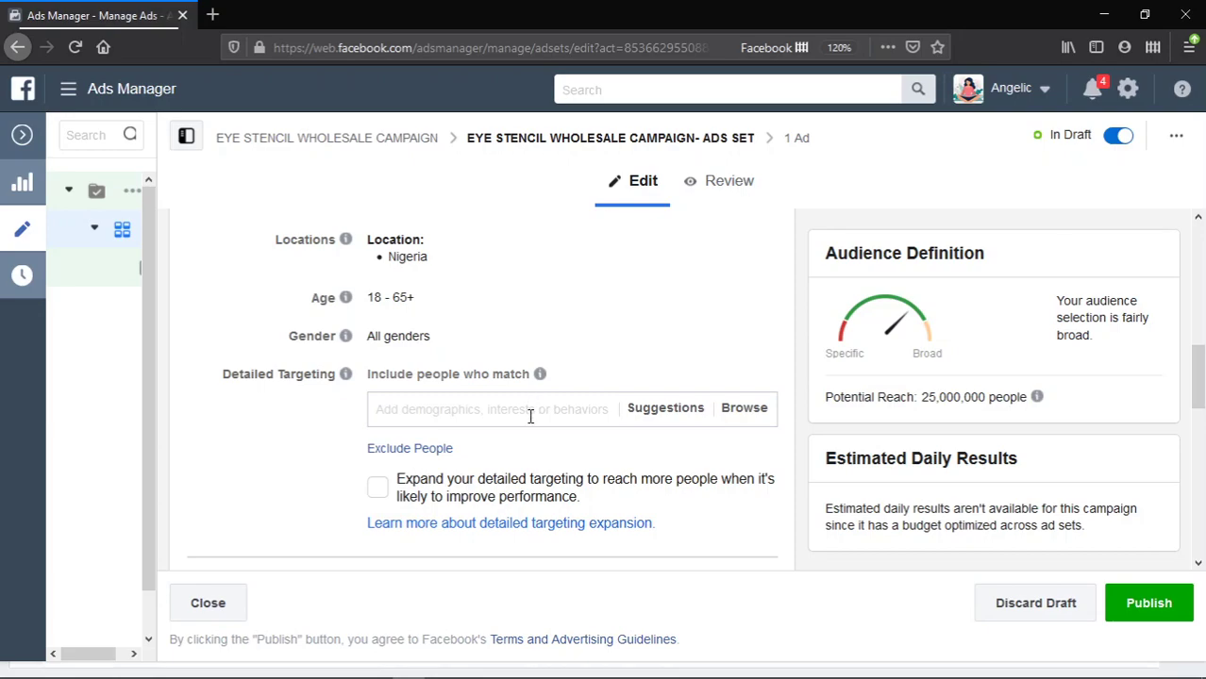
{"action": "left_click", "coordinate": [531, 415]}
{"action": "type", "text": "ONLI"}
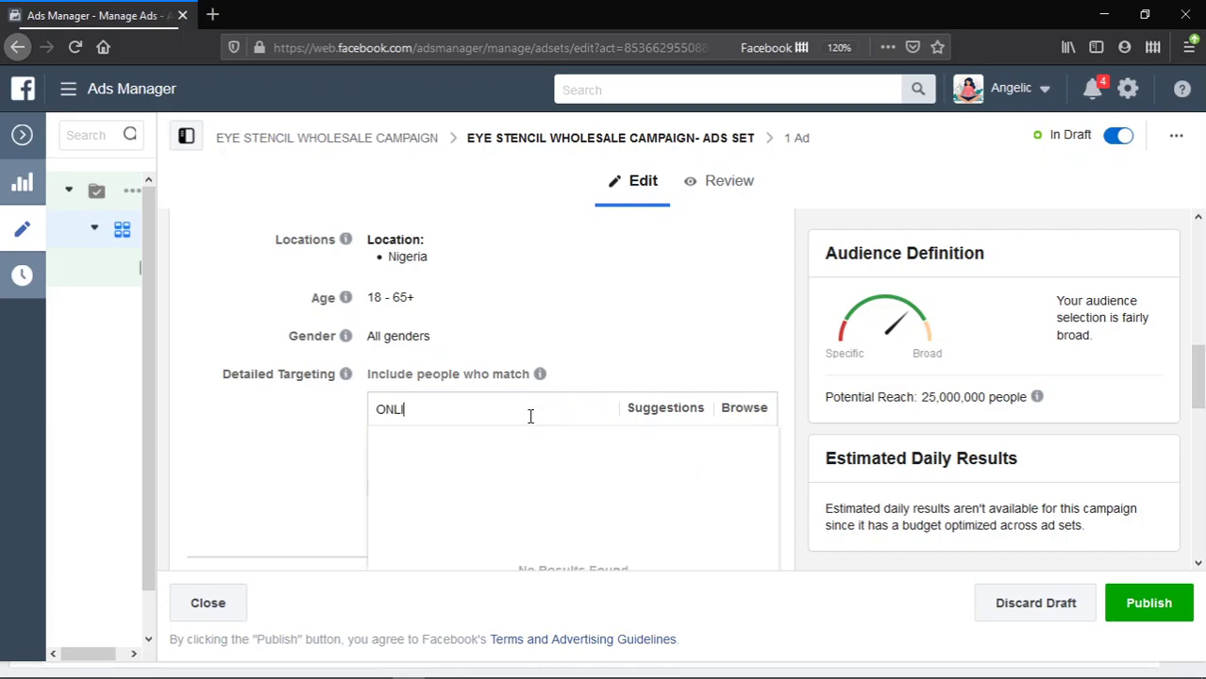
{"action": "type", "text": "NE SHOOPP"}
{"action": "key", "text": "BackSpace"}
{"action": "key", "text": "BackSpace"}
{"action": "key", "text": "BackSpace"}
{"action": "type", "text": "[P"}
{"action": "key", "text": "BackSpace"}
{"action": "key", "text": "BackSpace"}
{"action": "type", "text": "P"}
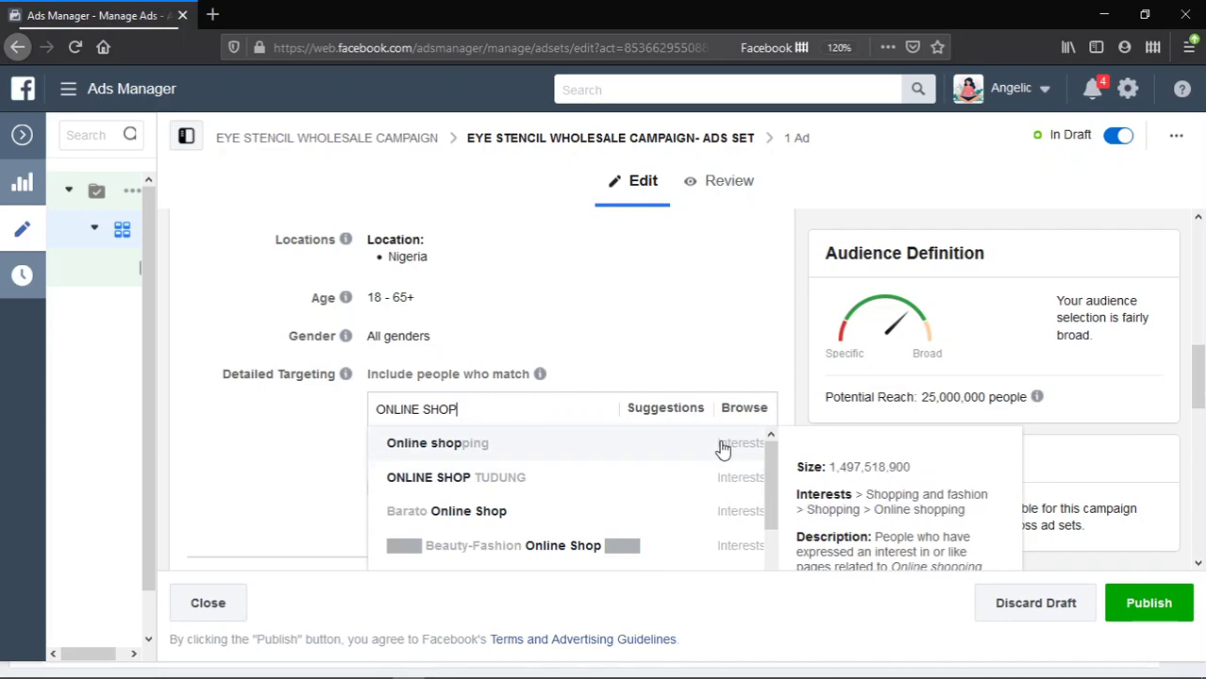
{"action": "left_click", "coordinate": [631, 449]}
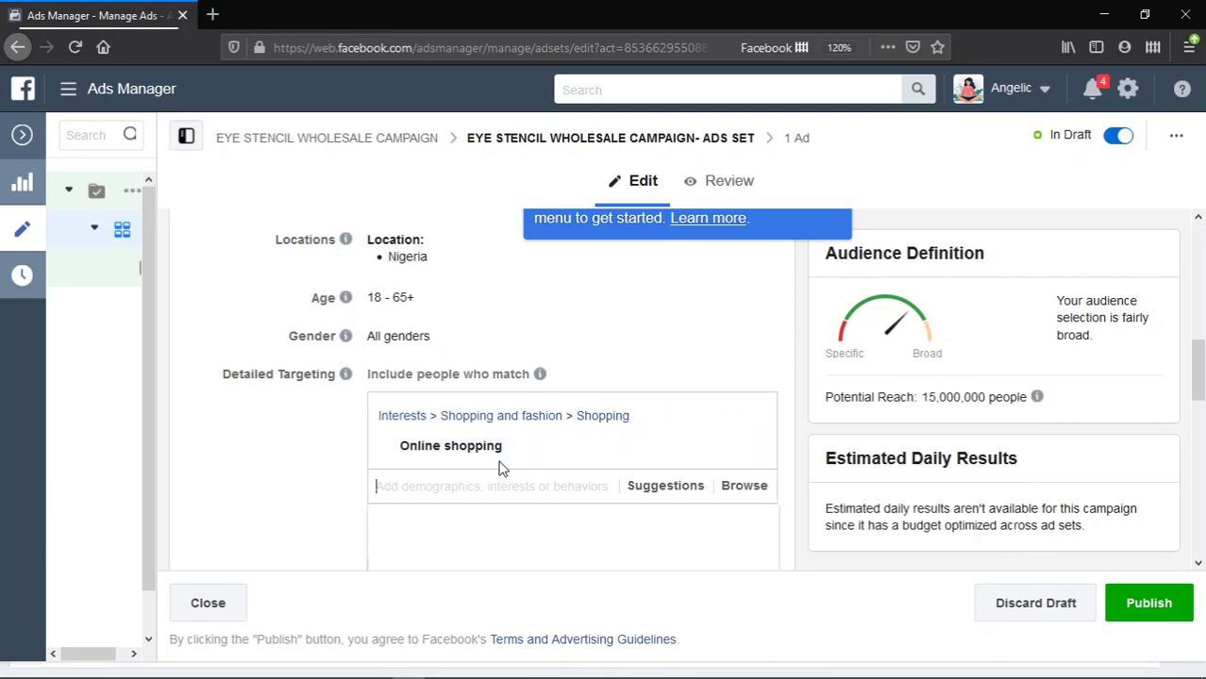
- Search 'FASHION' and add the Shopping and fashion interest
{"action": "mouse_move", "coordinate": [498, 462]}
{"action": "type", "text": "FASHION"}
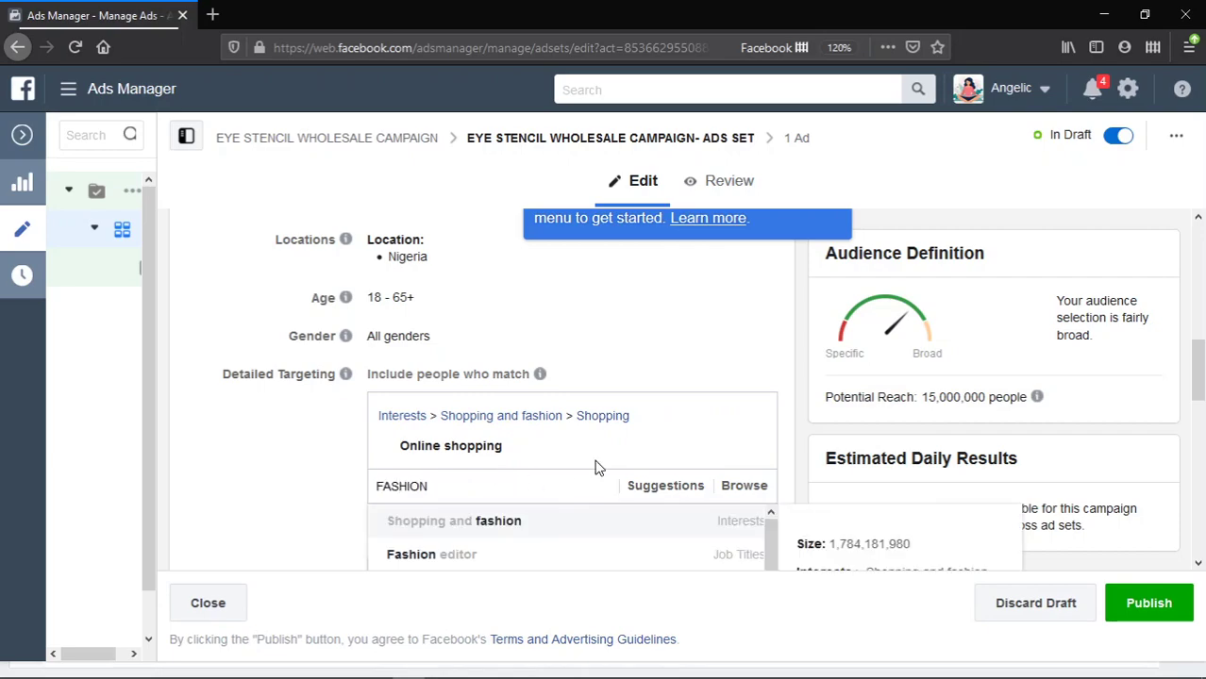
{"action": "scroll", "coordinate": [595, 459], "scroll_direction": "down", "scroll_amount": 1}
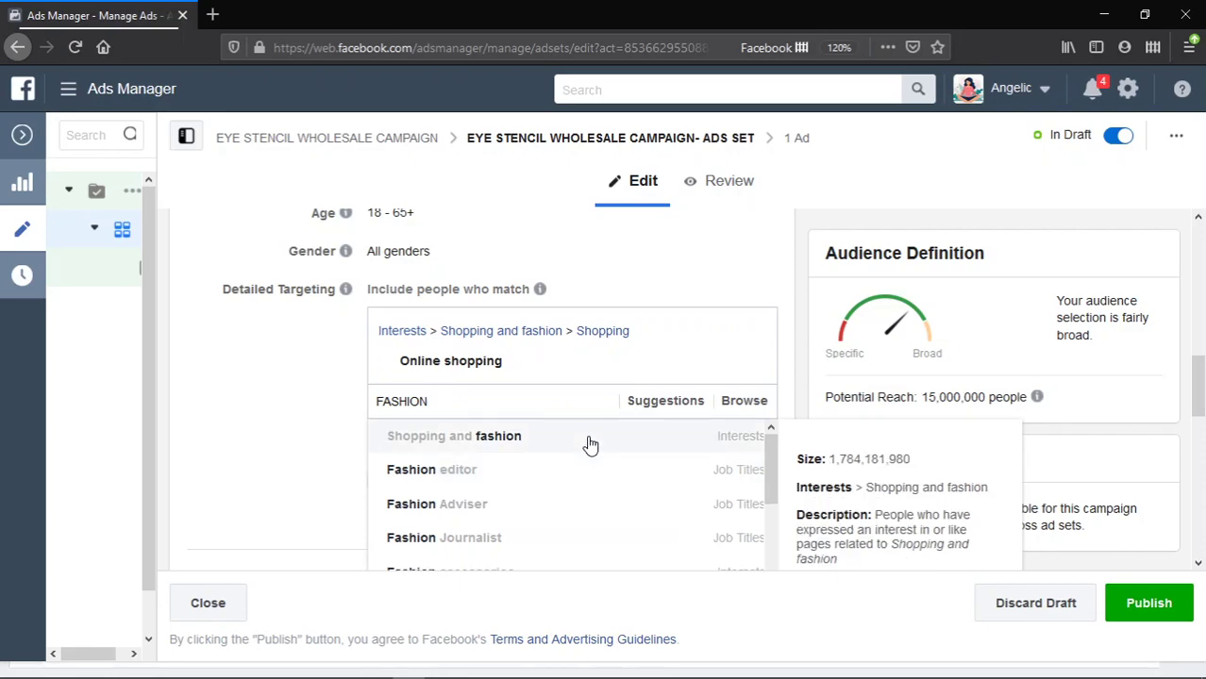
{"action": "left_click", "coordinate": [588, 437]}
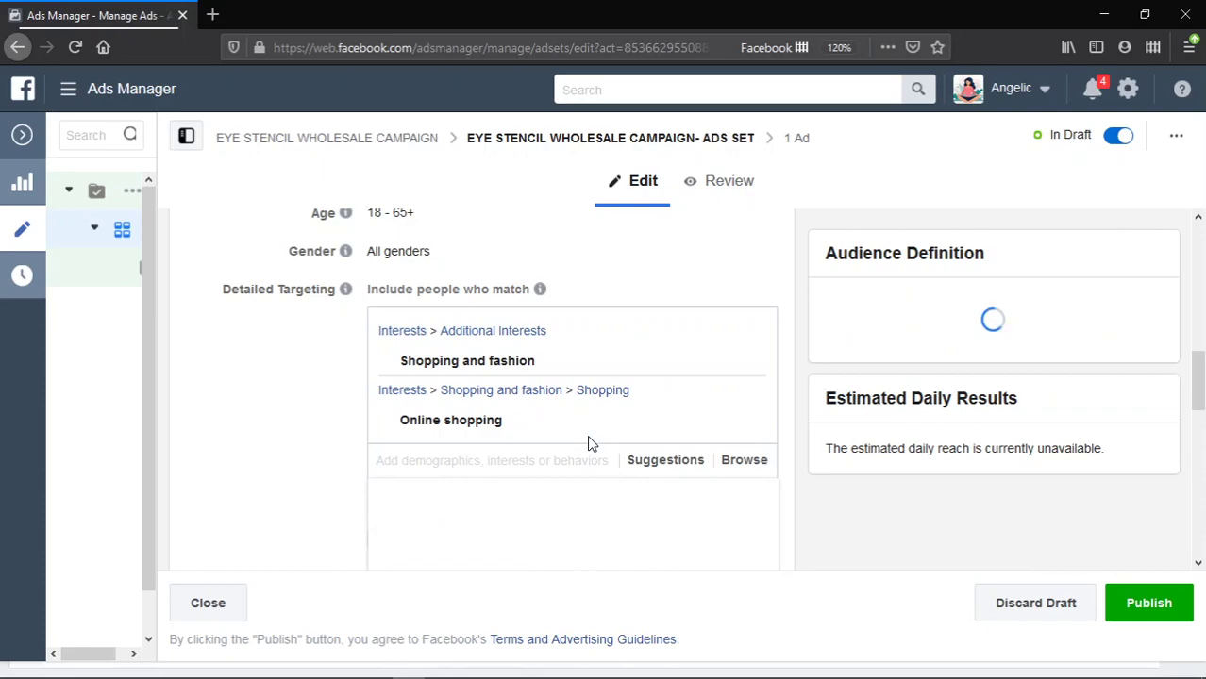
{"action": "scroll", "coordinate": [586, 441], "scroll_direction": "down", "scroll_amount": 1}
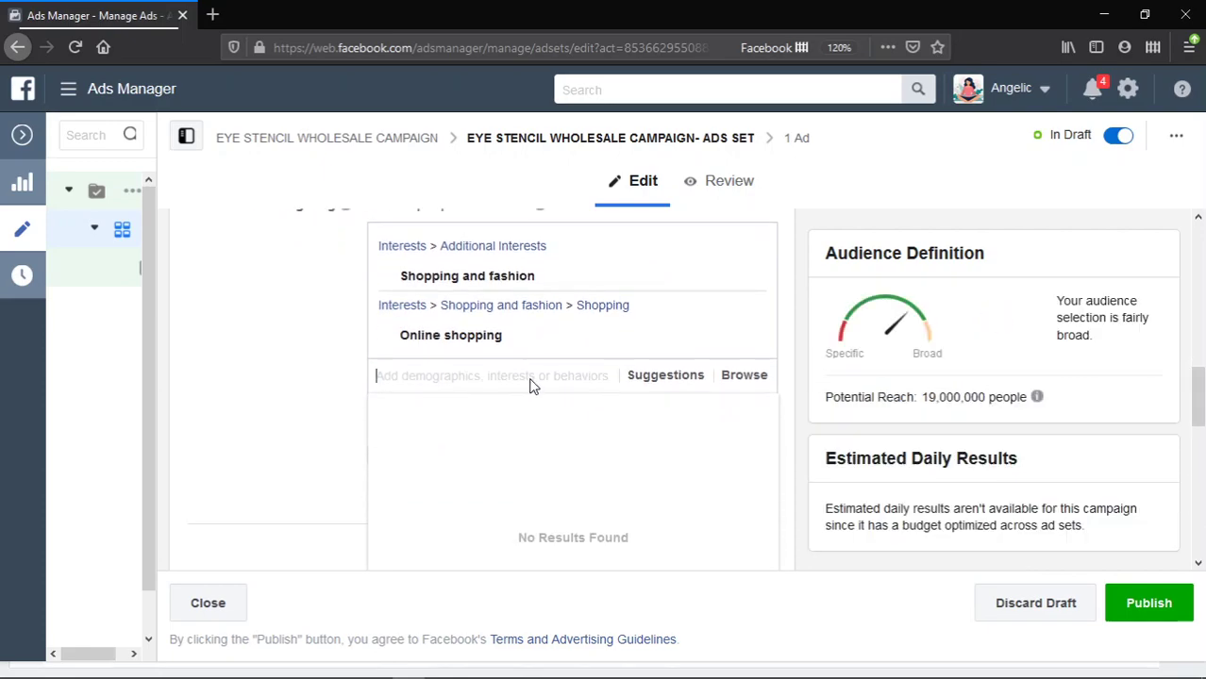
{"action": "type", "text": "MARRI"}
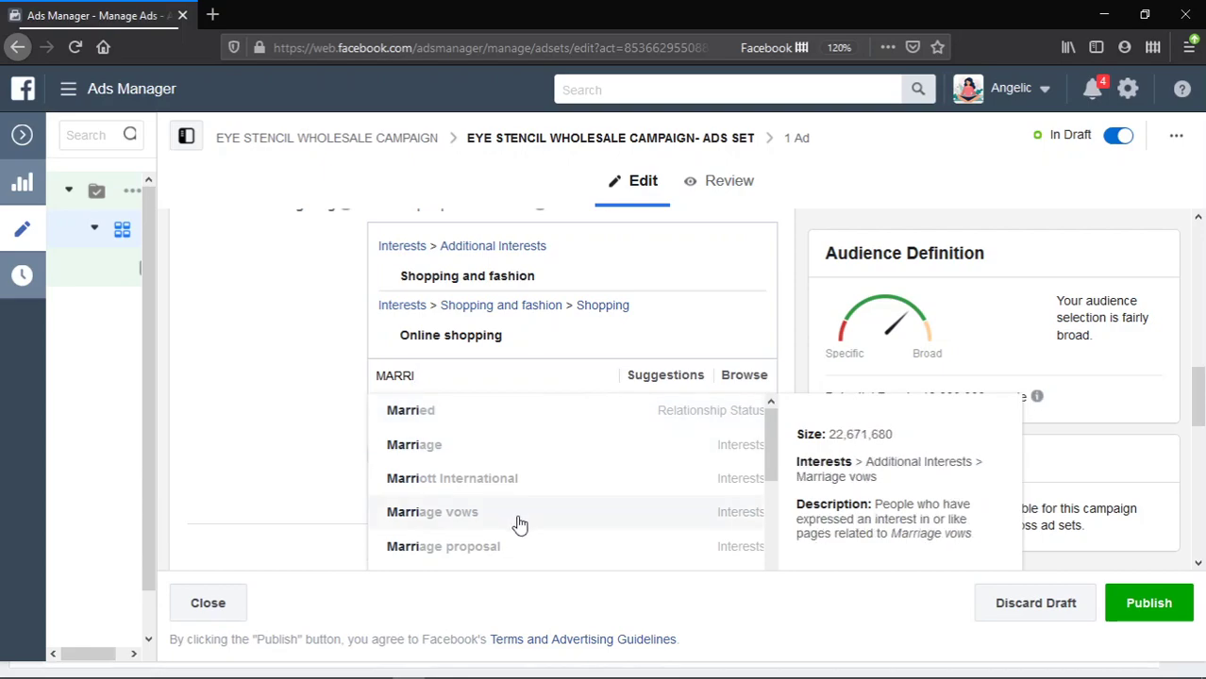
{"action": "scroll", "coordinate": [519, 500], "scroll_direction": "down", "scroll_amount": 2}
{"action": "scroll", "coordinate": [523, 457], "scroll_direction": "up", "scroll_amount": 2}
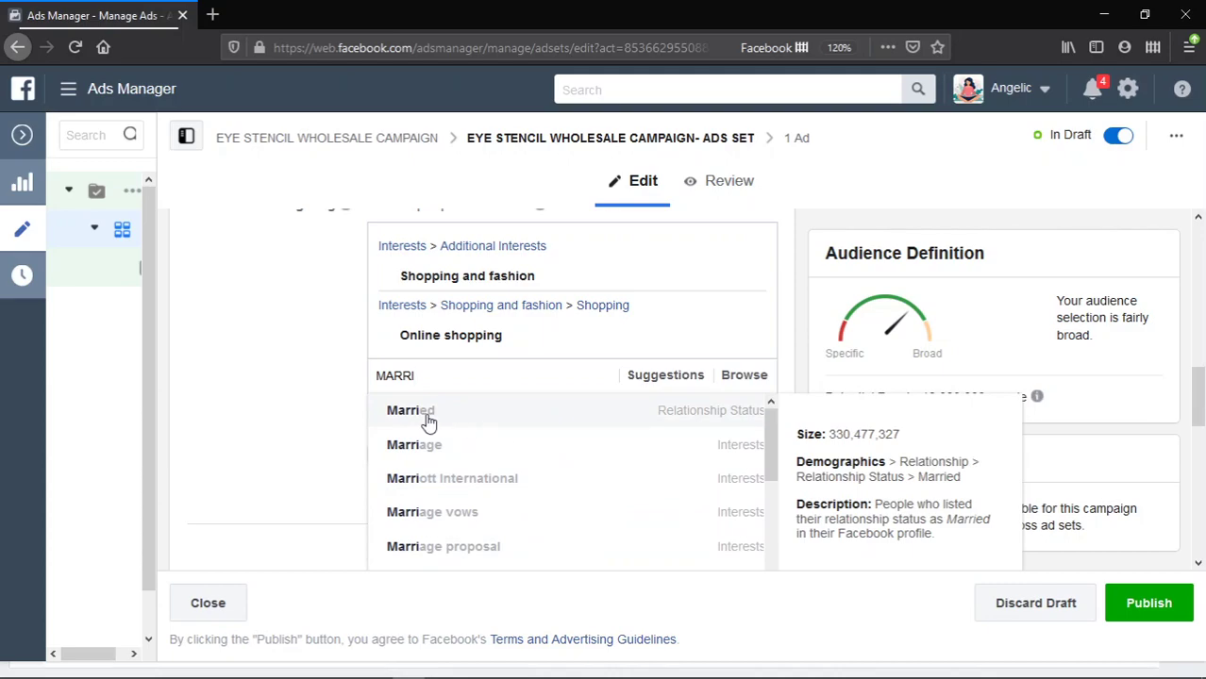
{"action": "key", "text": "ctrl+a"}
{"action": "type", "text": "Single"}
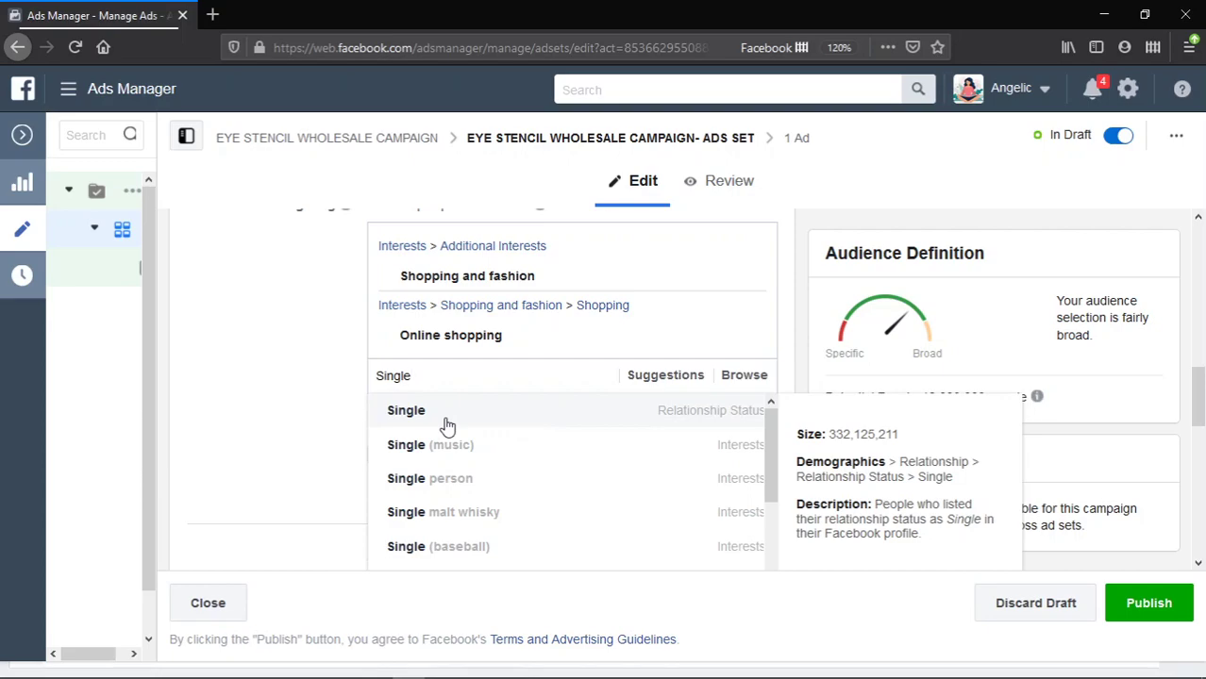
{"action": "double_click", "coordinate": [468, 378]}
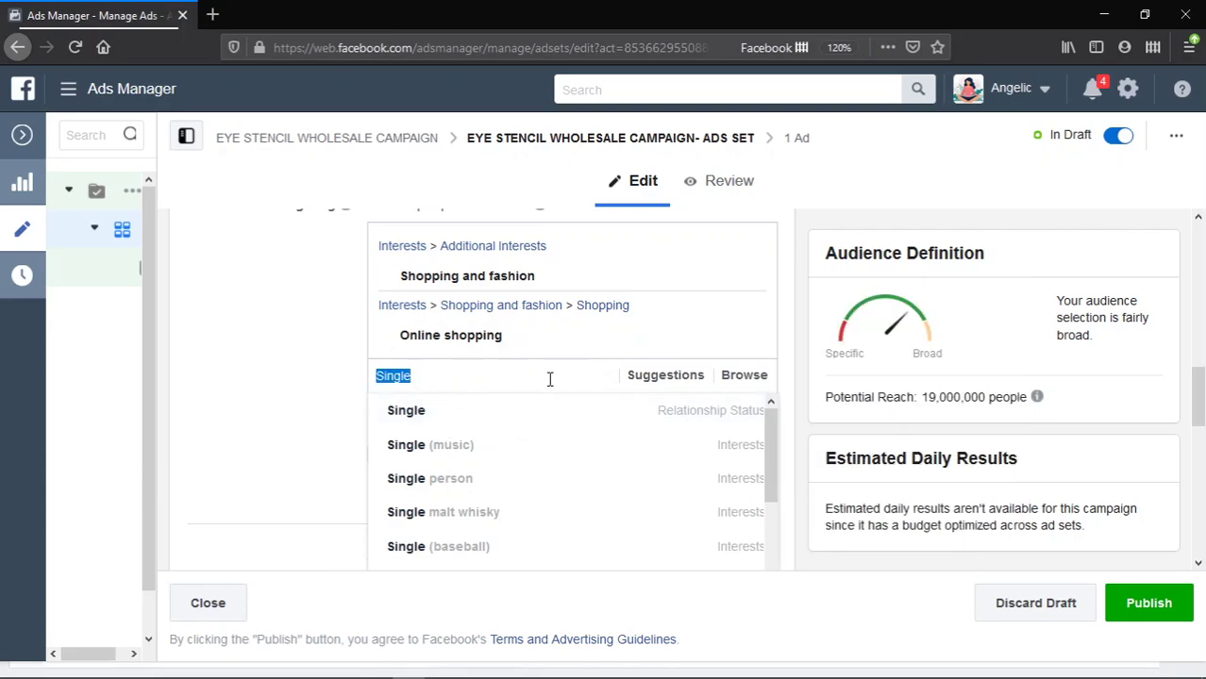
{"action": "key", "text": "BackSpace"}
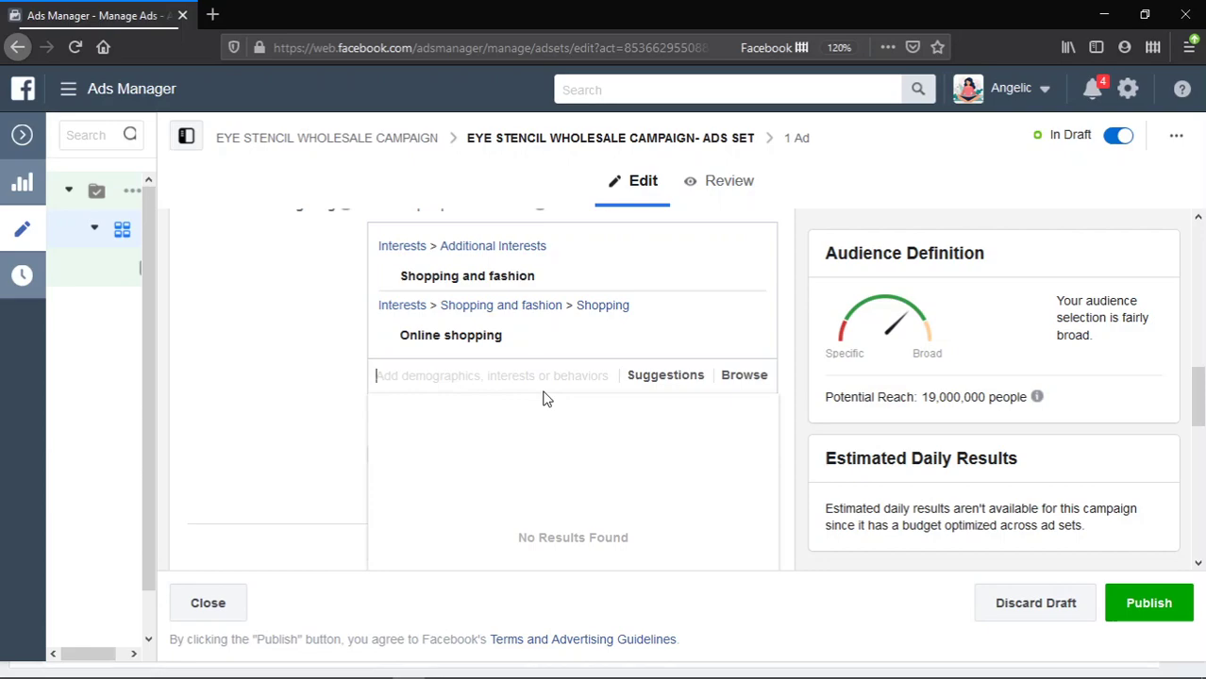
{"action": "scroll", "coordinate": [549, 361], "scroll_direction": "down", "scroll_amount": 2}
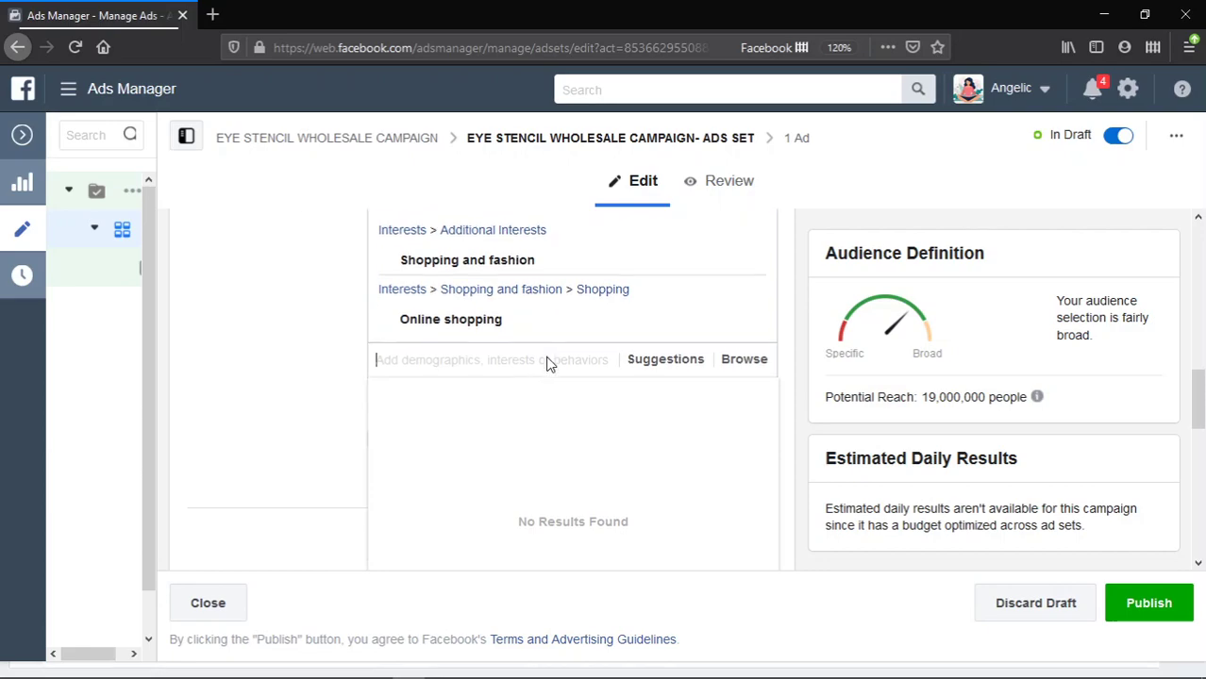
{"action": "scroll", "coordinate": [550, 356], "scroll_direction": "down", "scroll_amount": 2}
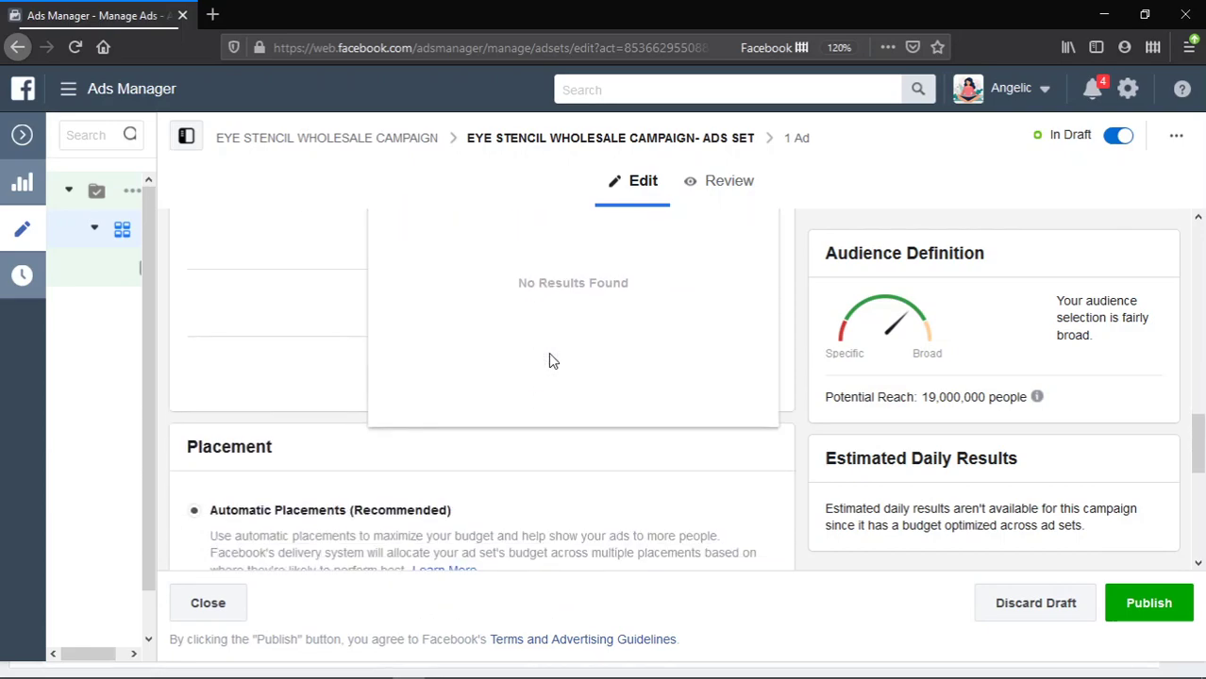
{"action": "scroll", "coordinate": [551, 361], "scroll_direction": "up", "scroll_amount": 3}
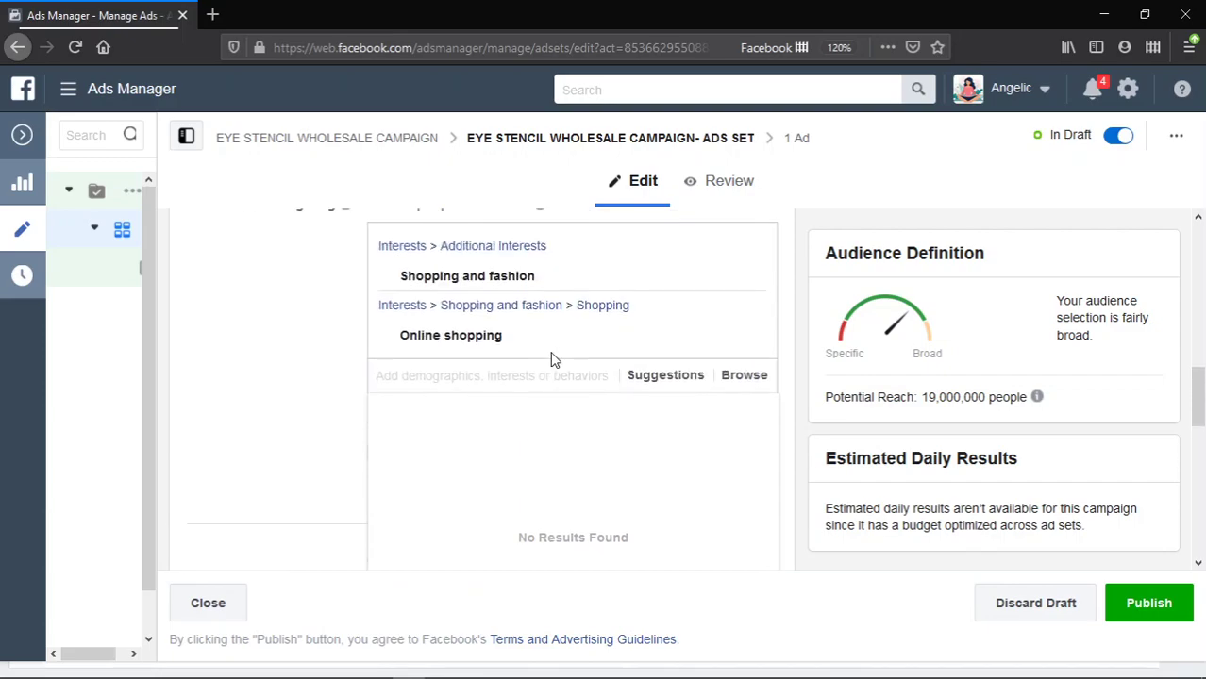
{"action": "scroll", "coordinate": [554, 359], "scroll_direction": "up", "scroll_amount": 1}
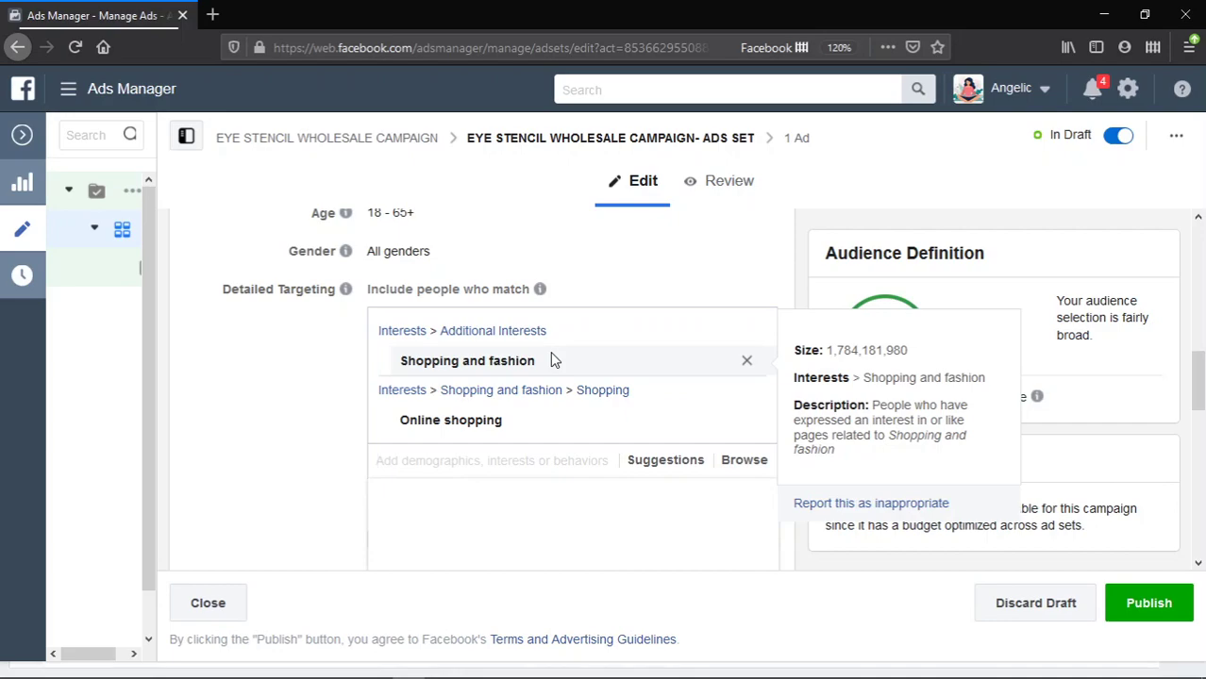
{"action": "left_click_drag", "start_coordinate": [547, 359], "coordinate": [530, 364]}
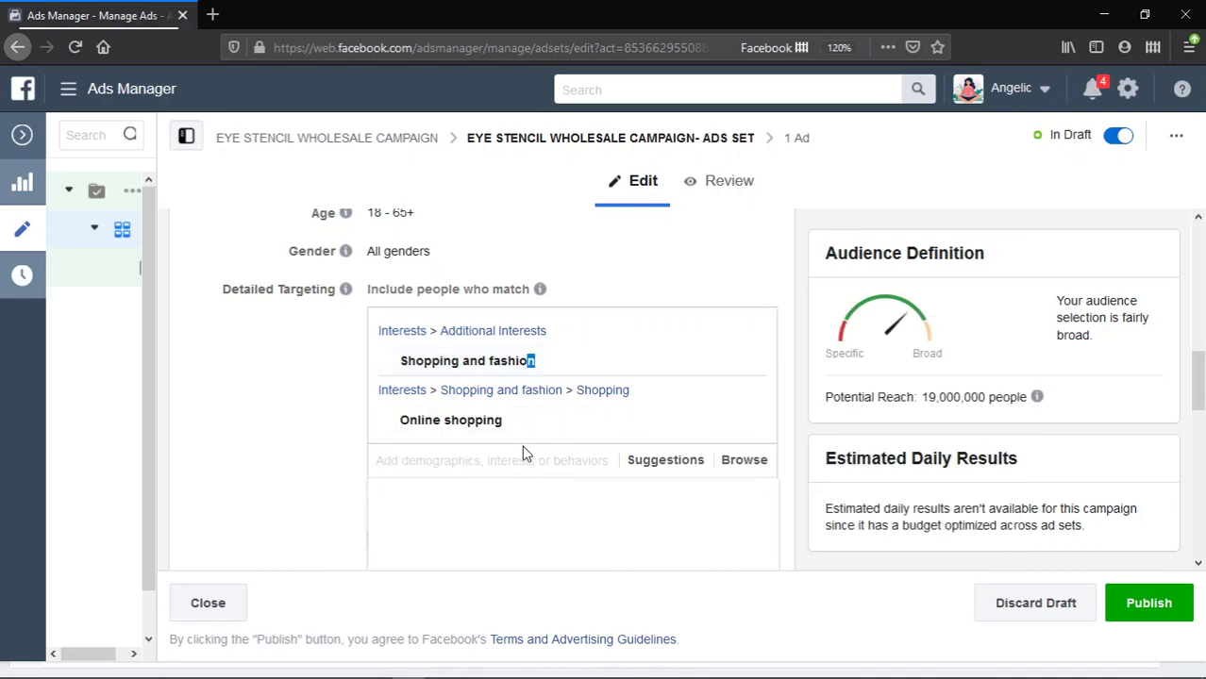
- Add the Wholesale and Retail interests to the ad set's detailed targeting
{"action": "left_click", "coordinate": [515, 469]}
{"action": "type", "text": "wholw"}
{"action": "key", "text": "BackSpace"}
{"action": "type", "text": "e"}
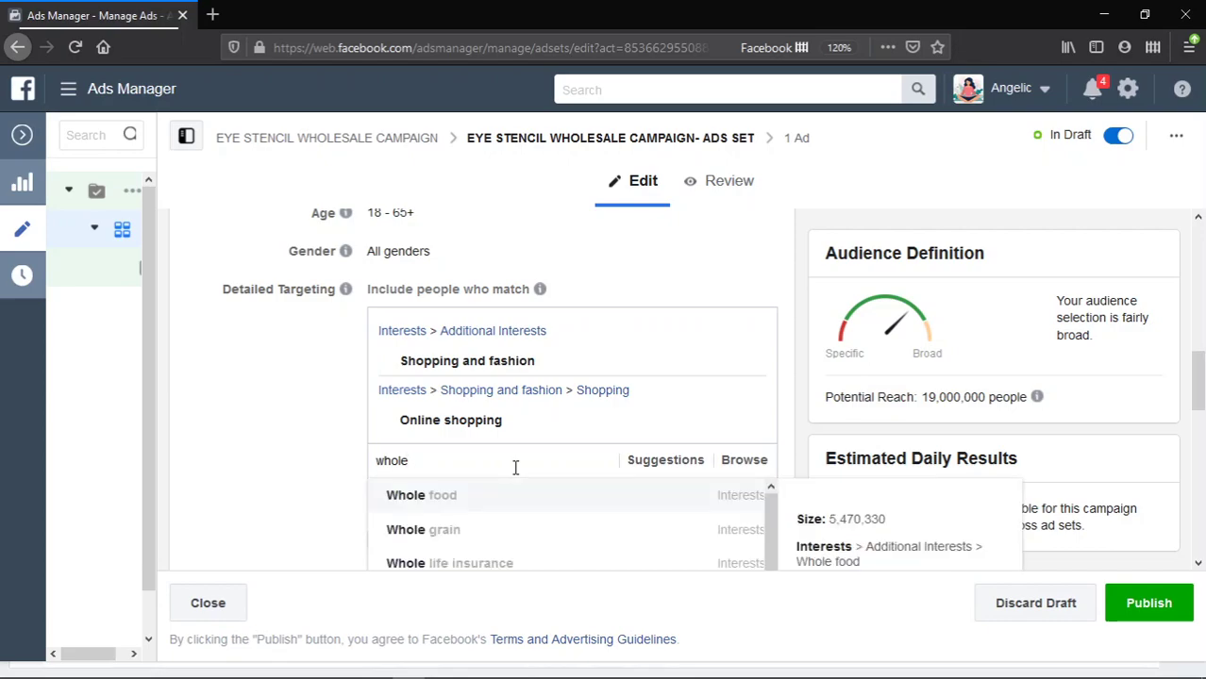
{"action": "type", "text": "sale"}
{"action": "scroll", "coordinate": [575, 453], "scroll_direction": "down", "scroll_amount": 1}
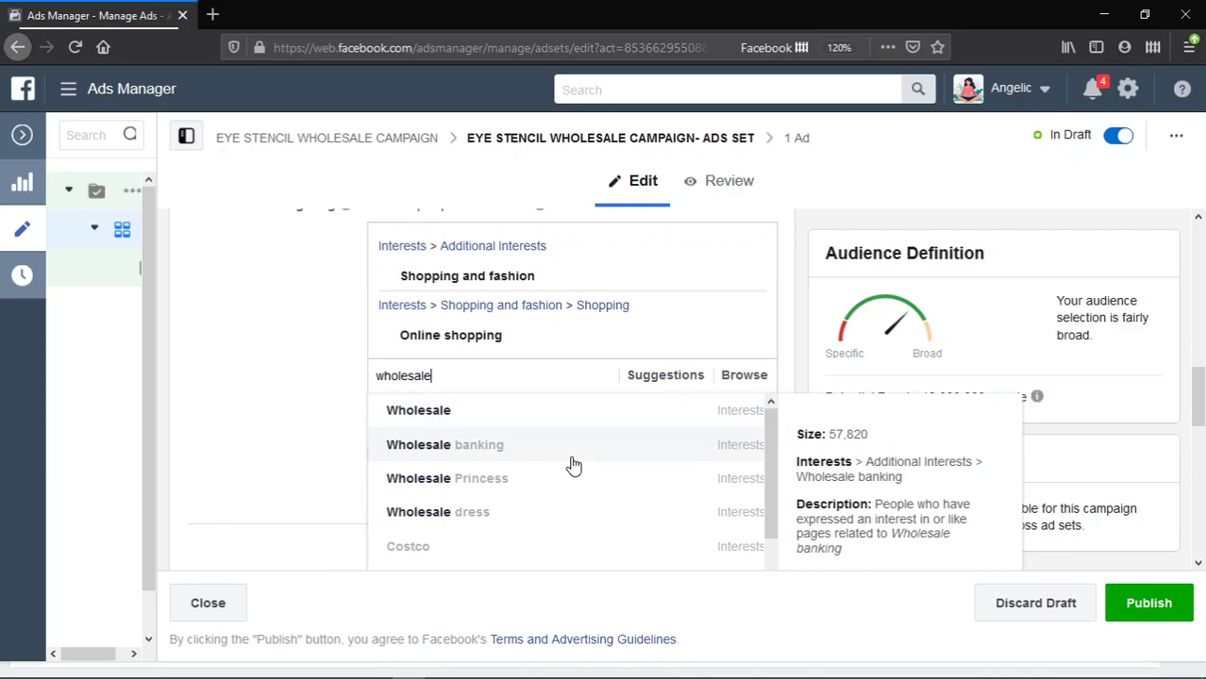
{"action": "left_click", "coordinate": [553, 412]}
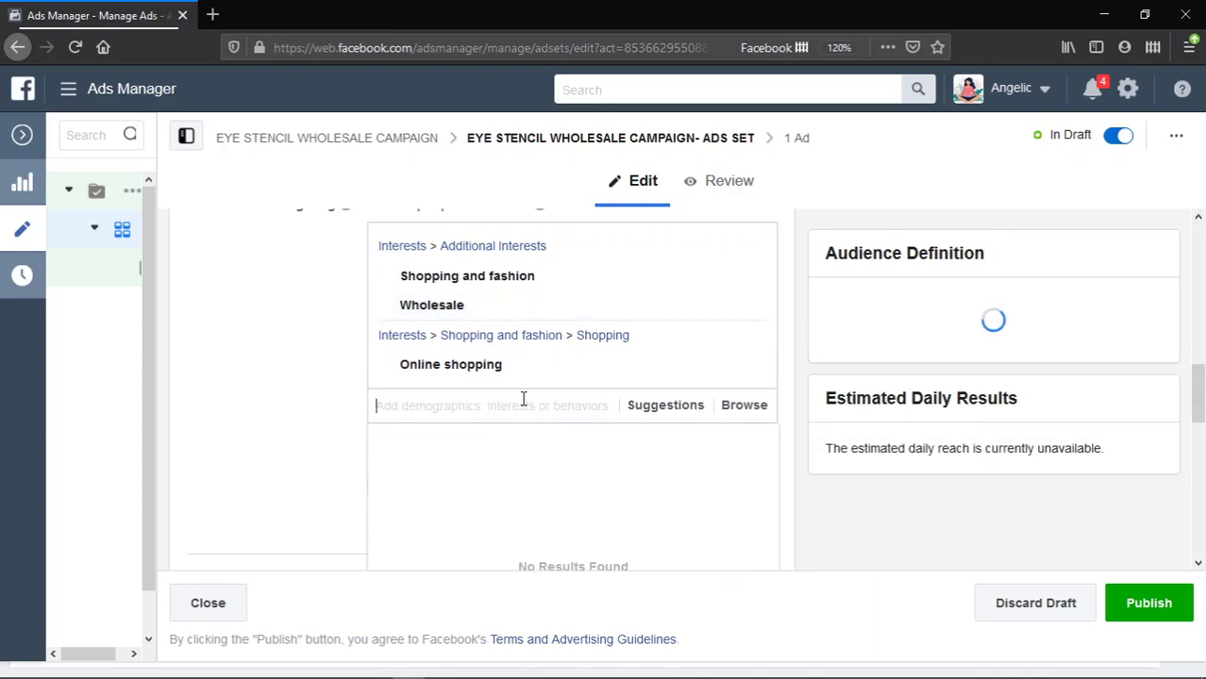
{"action": "type", "text": "retail"}
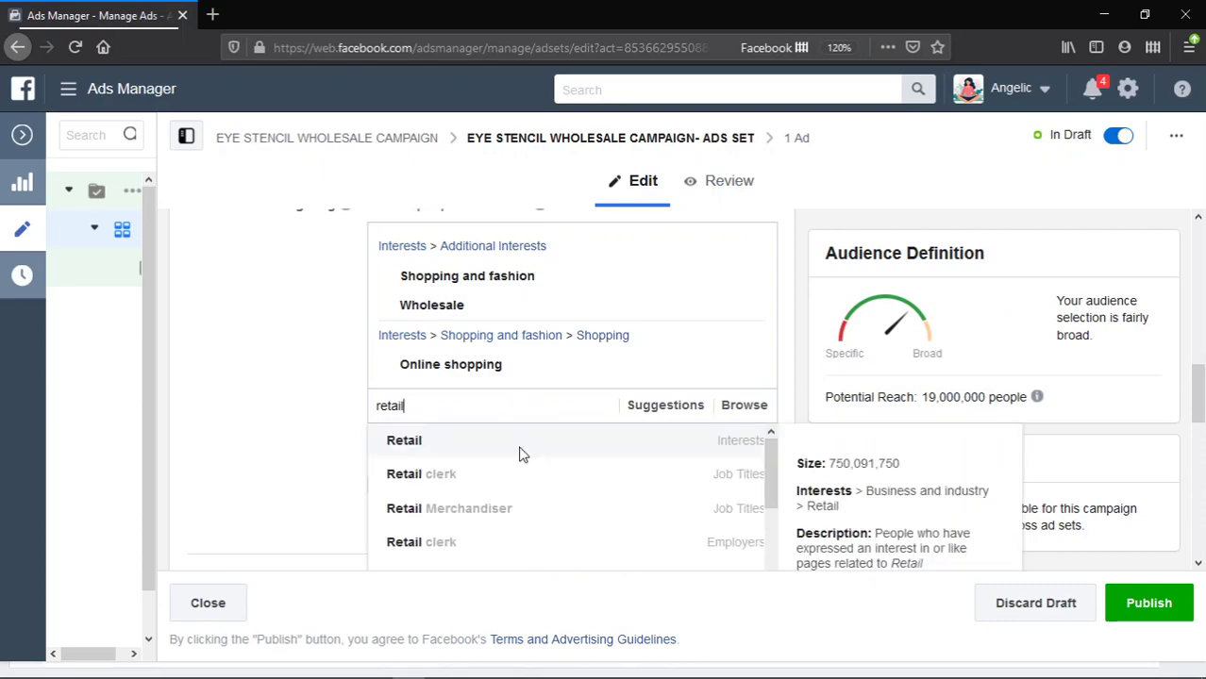
{"action": "left_click", "coordinate": [519, 451]}
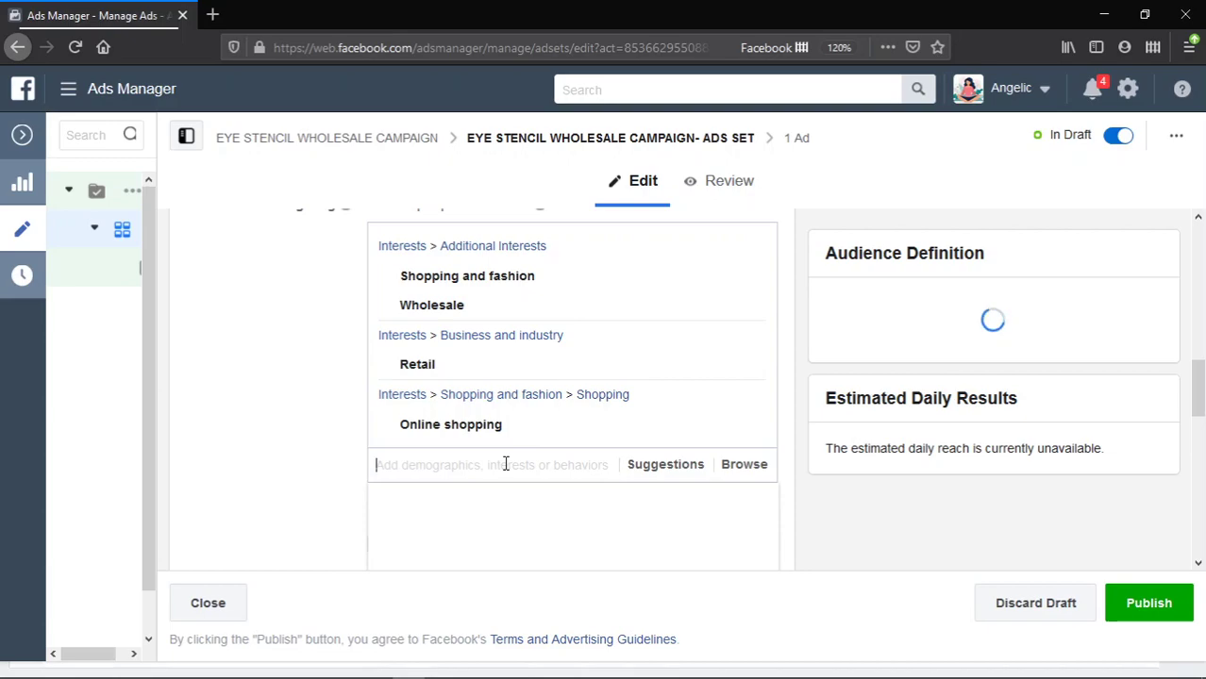
- Search detailed targeting for an 'ecommerce' interest
{"action": "type", "text": "ecommer"}
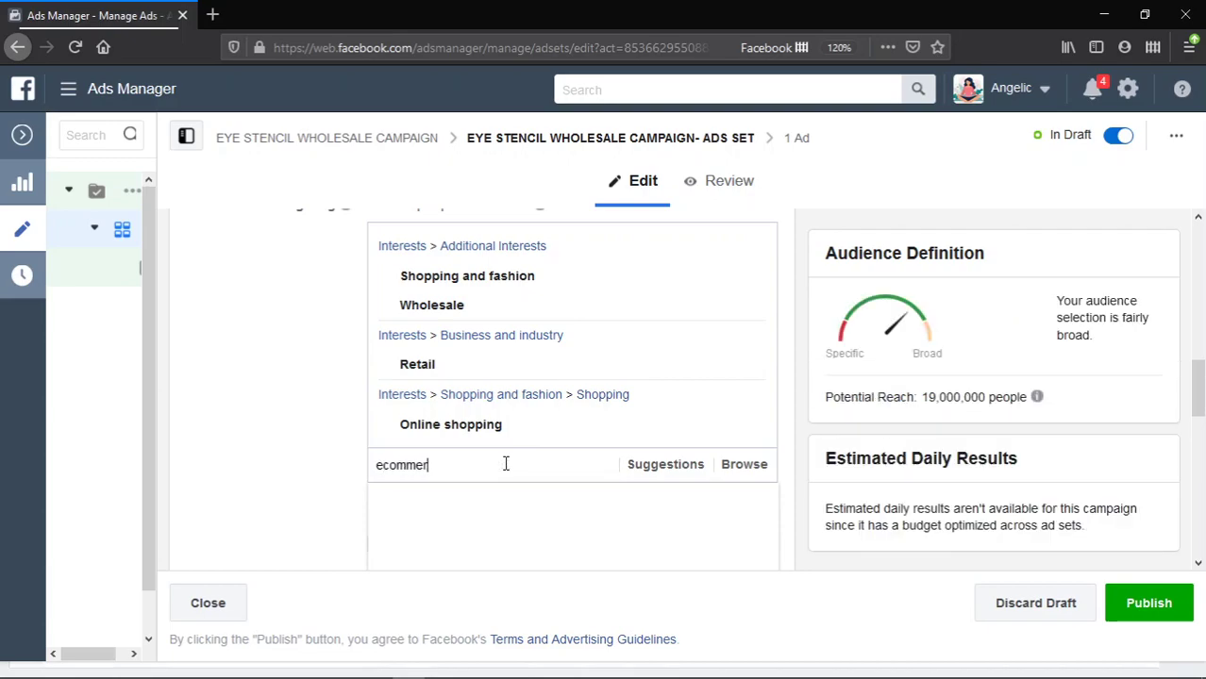
{"action": "type", "text": "ce"}
{"action": "key", "text": "BackSpace"}
{"action": "key", "text": "BackSpace"}
{"action": "type", "text": "ce"}
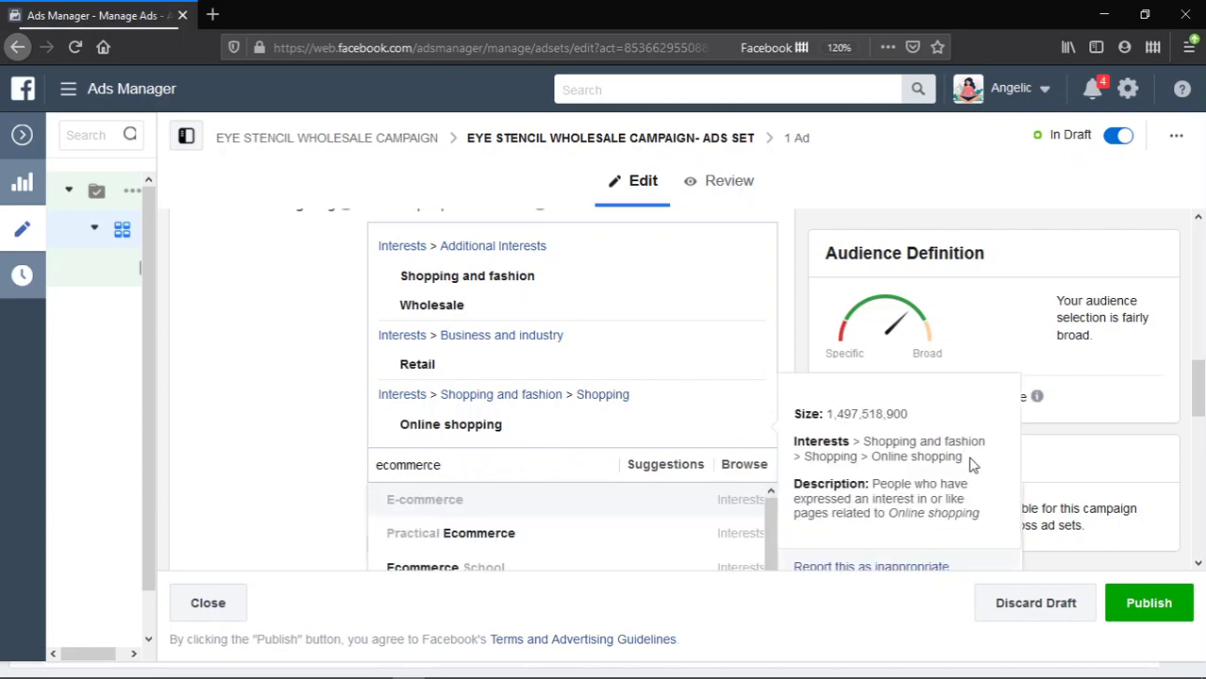
{"action": "scroll", "coordinate": [589, 533], "scroll_direction": "up", "scroll_amount": 1}
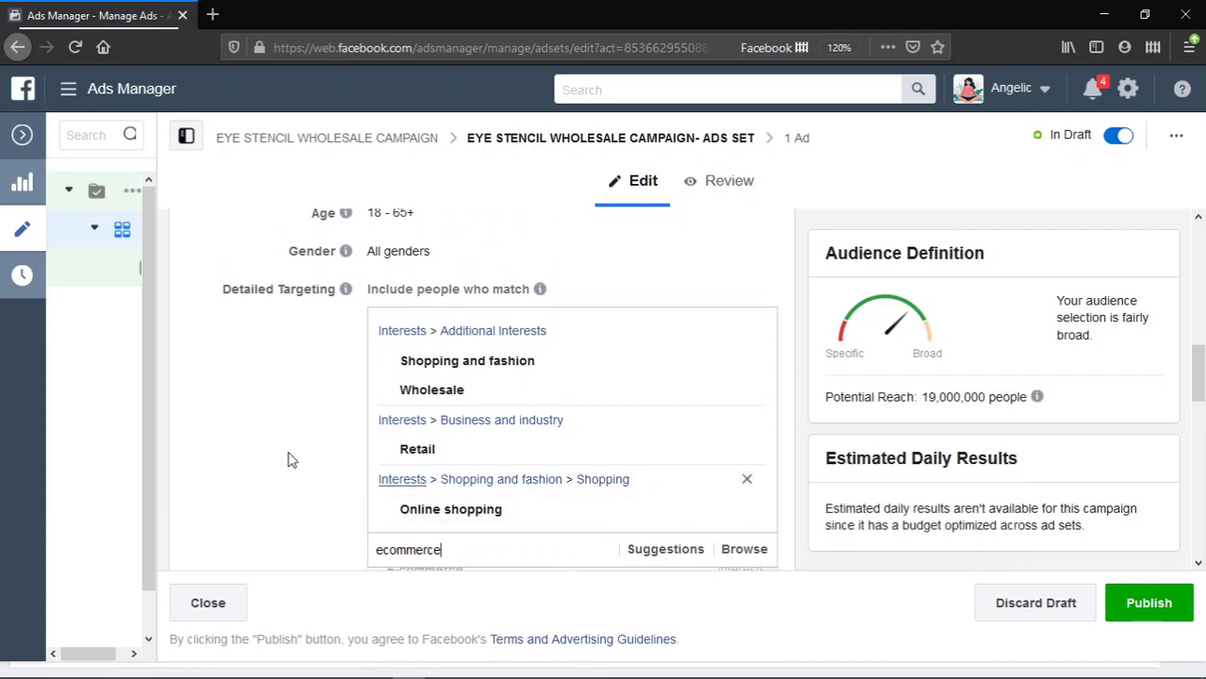
{"action": "scroll", "coordinate": [311, 462], "scroll_direction": "down", "scroll_amount": 1}
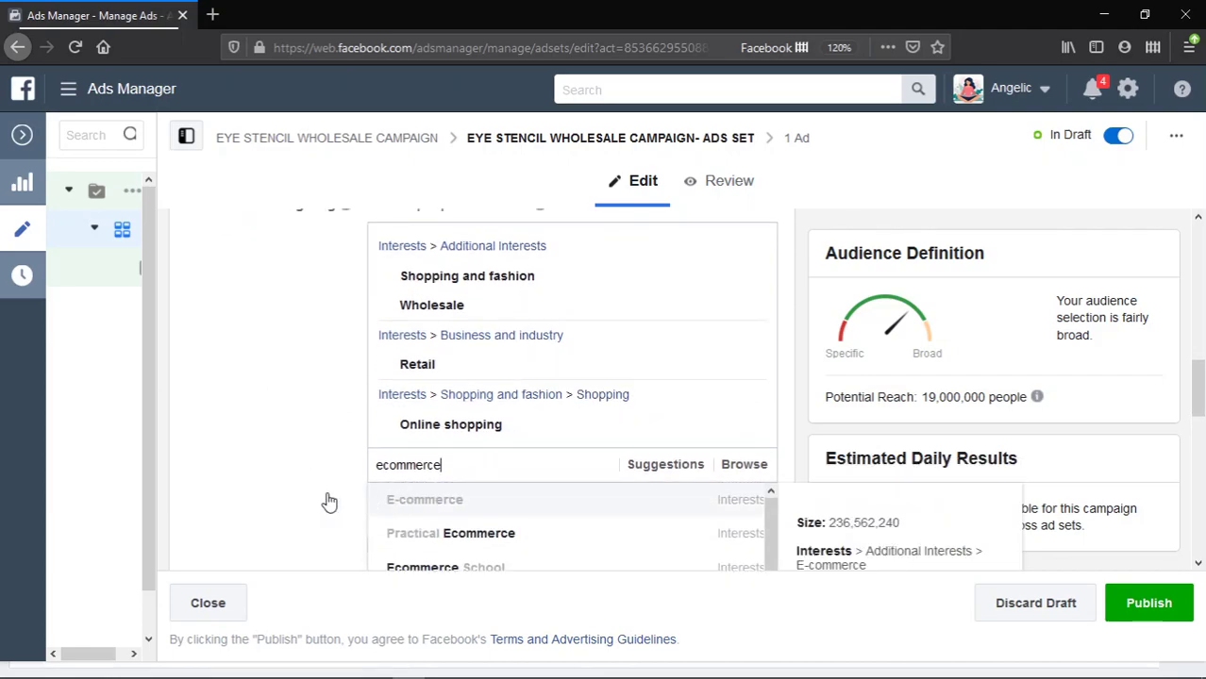
{"action": "key", "text": "Return"}
- Close the empty 'No Results Found' search and review the audience and placement sections
{"action": "scroll", "coordinate": [560, 511], "scroll_direction": "down", "scroll_amount": 2}
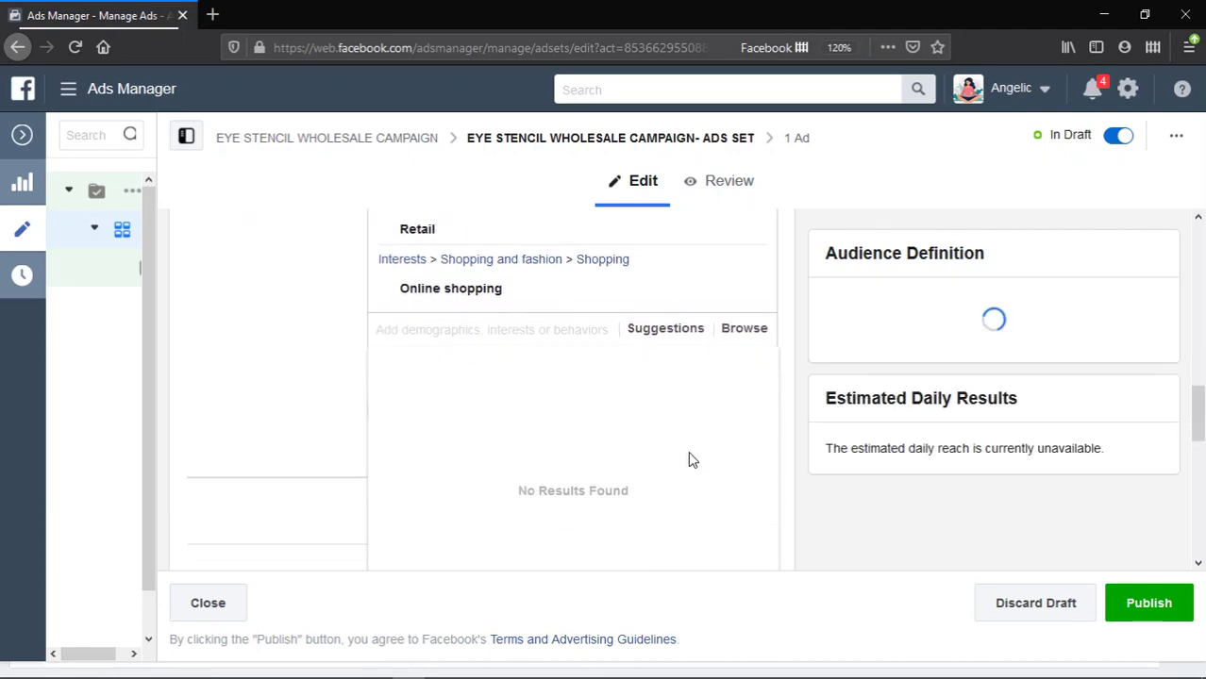
{"action": "scroll", "coordinate": [584, 485], "scroll_direction": "down", "scroll_amount": 3}
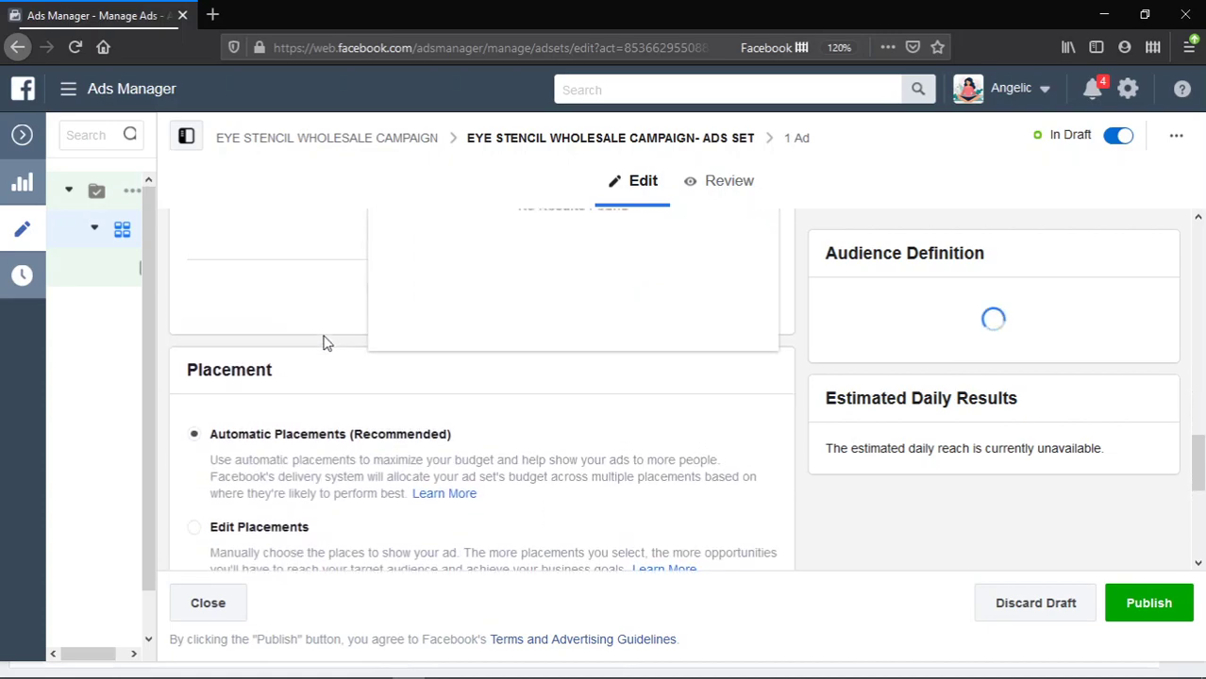
{"action": "scroll", "coordinate": [323, 340], "scroll_direction": "up", "scroll_amount": 1}
{"action": "left_click", "coordinate": [292, 266]}
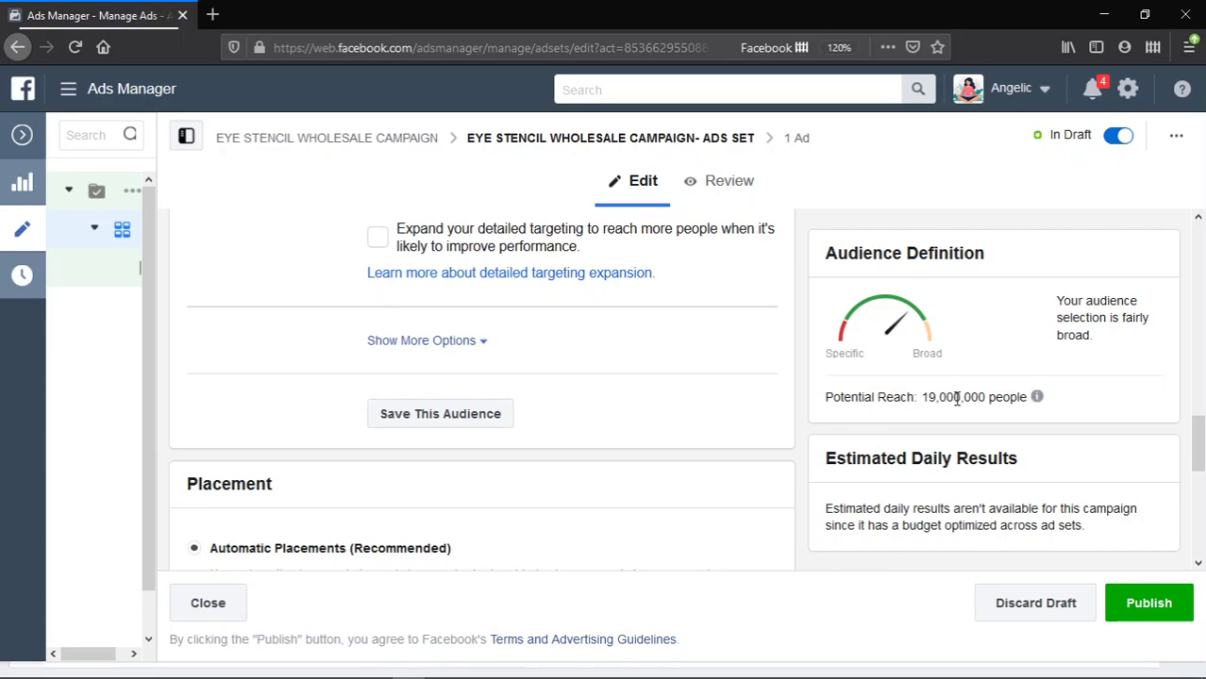
{"action": "scroll", "coordinate": [587, 458], "scroll_direction": "down", "scroll_amount": 3}
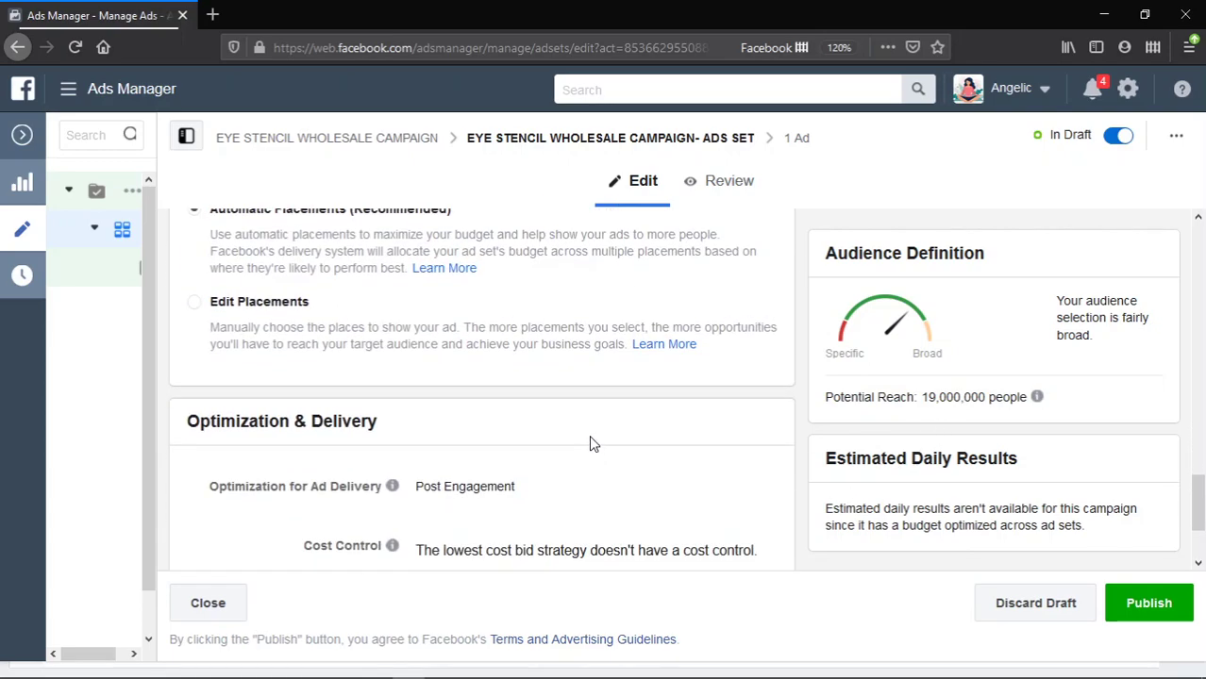
{"action": "scroll", "coordinate": [590, 440], "scroll_direction": "up", "scroll_amount": 2}
{"action": "scroll", "coordinate": [673, 327], "scroll_direction": "up", "scroll_amount": 3}
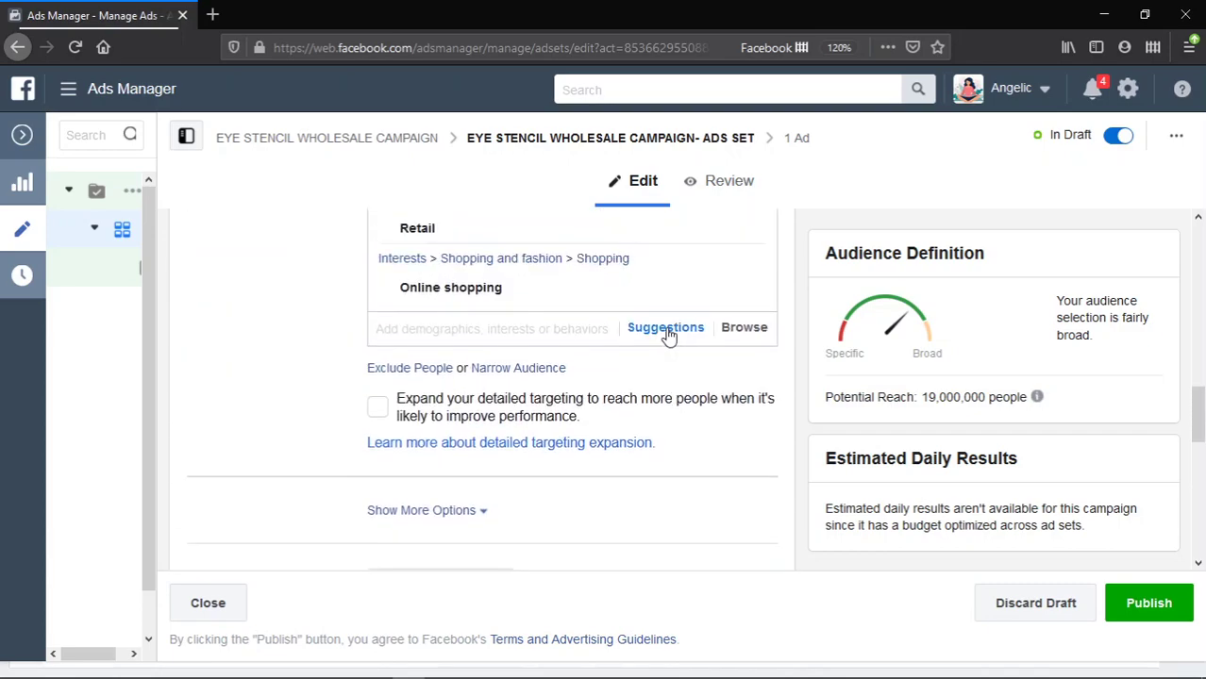
{"action": "scroll", "coordinate": [660, 340], "scroll_direction": "down", "scroll_amount": 2}
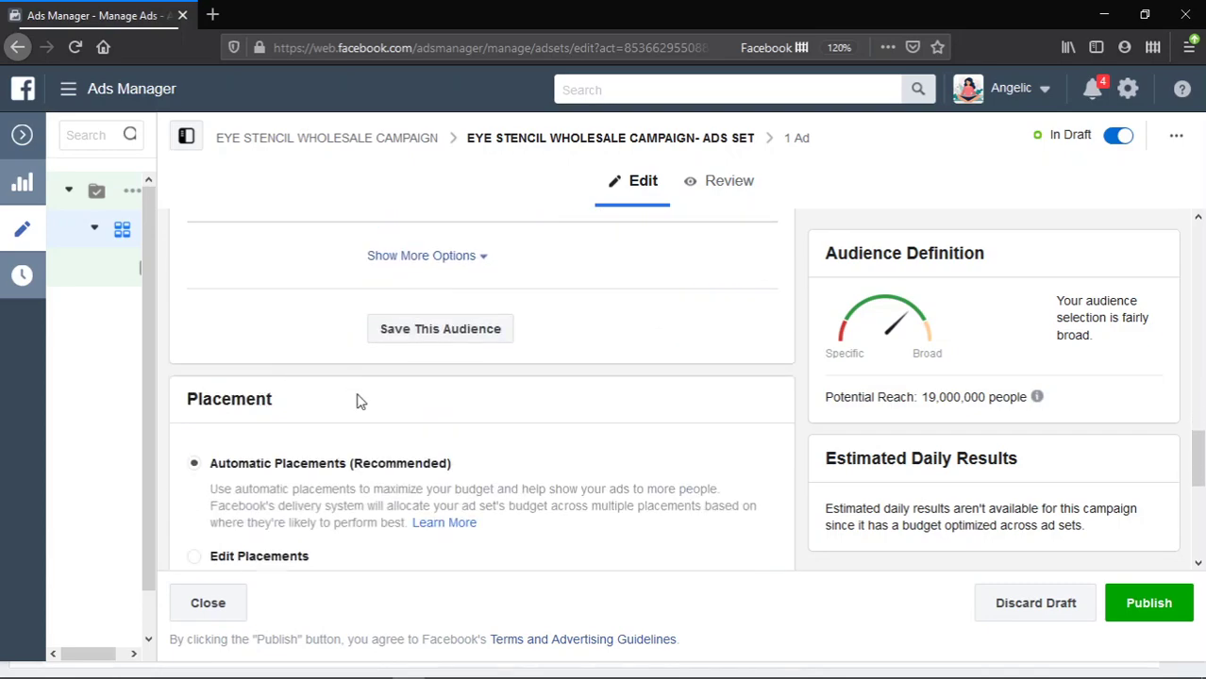
{"action": "scroll", "coordinate": [356, 417], "scroll_direction": "down", "scroll_amount": 1}
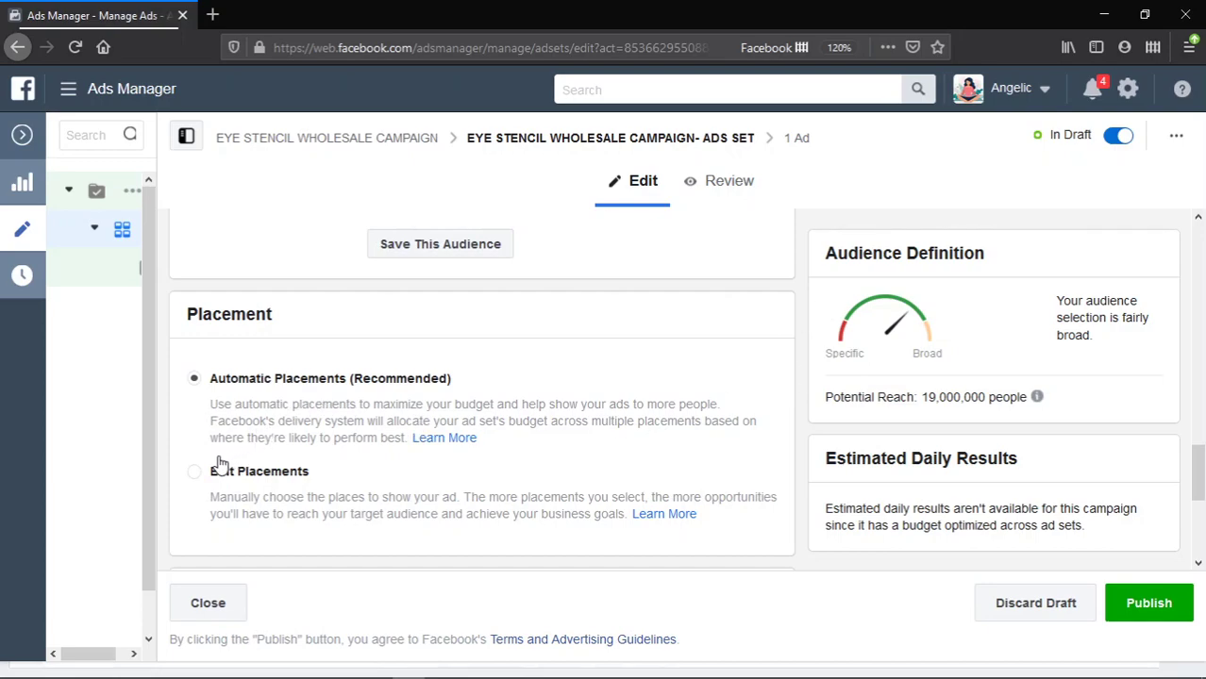
- Switch to Edit Placements and untick Audience Network and Instagram, leaving only Facebook
{"action": "left_click", "coordinate": [280, 481]}
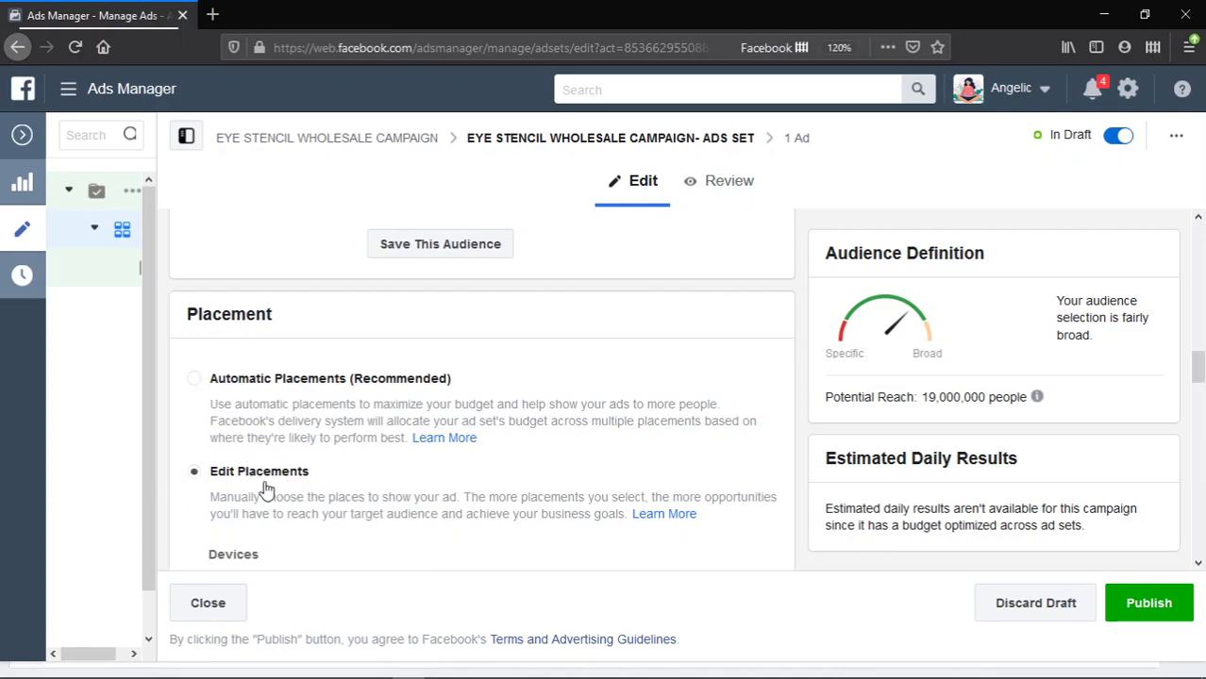
{"action": "scroll", "coordinate": [300, 474], "scroll_direction": "down", "scroll_amount": 2}
{"action": "scroll", "coordinate": [302, 469], "scroll_direction": "down", "scroll_amount": 2}
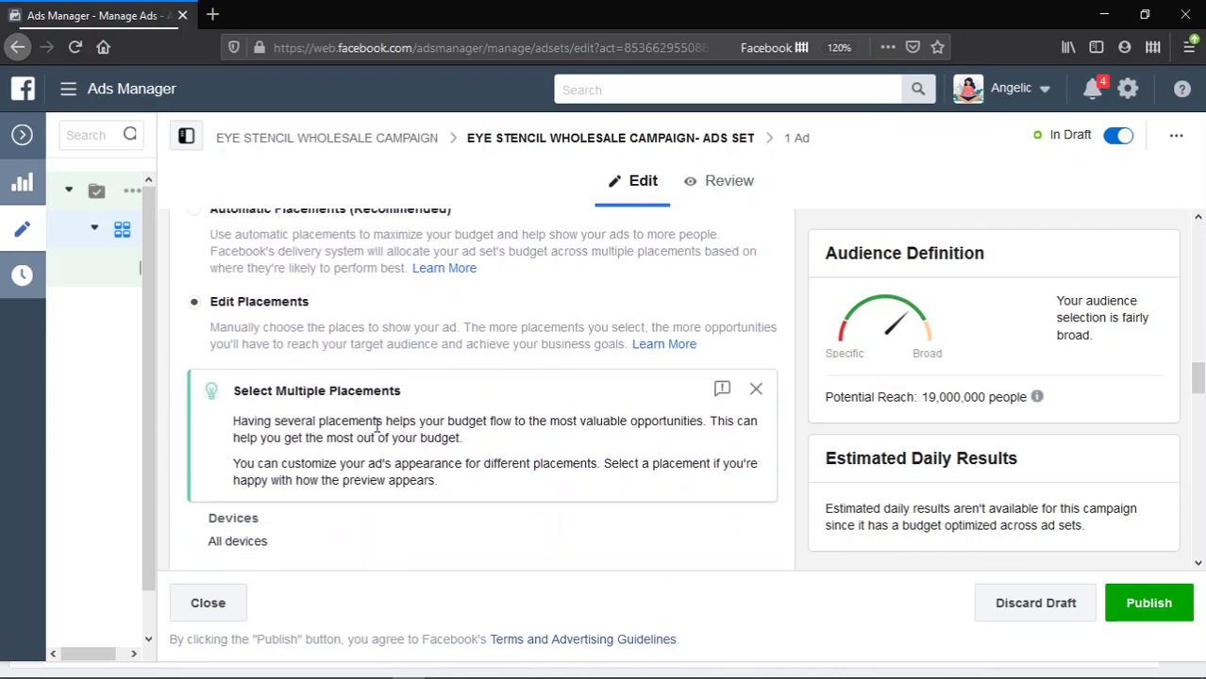
{"action": "scroll", "coordinate": [387, 427], "scroll_direction": "down", "scroll_amount": 6}
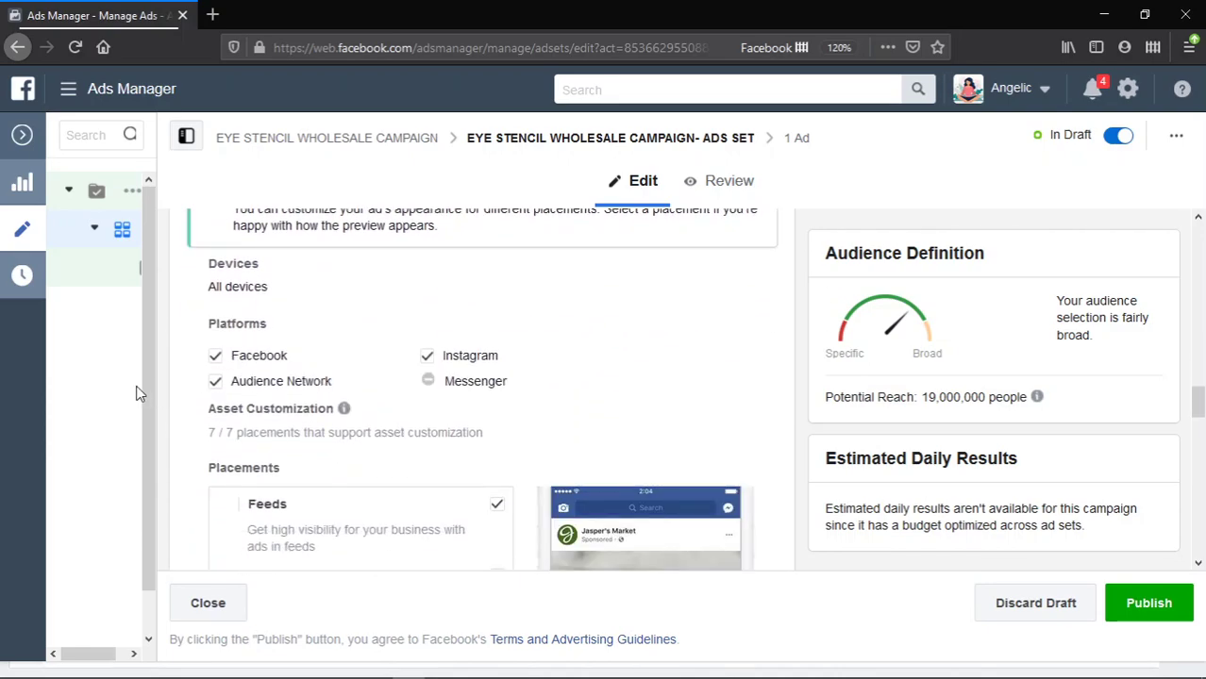
{"action": "left_click", "coordinate": [223, 385]}
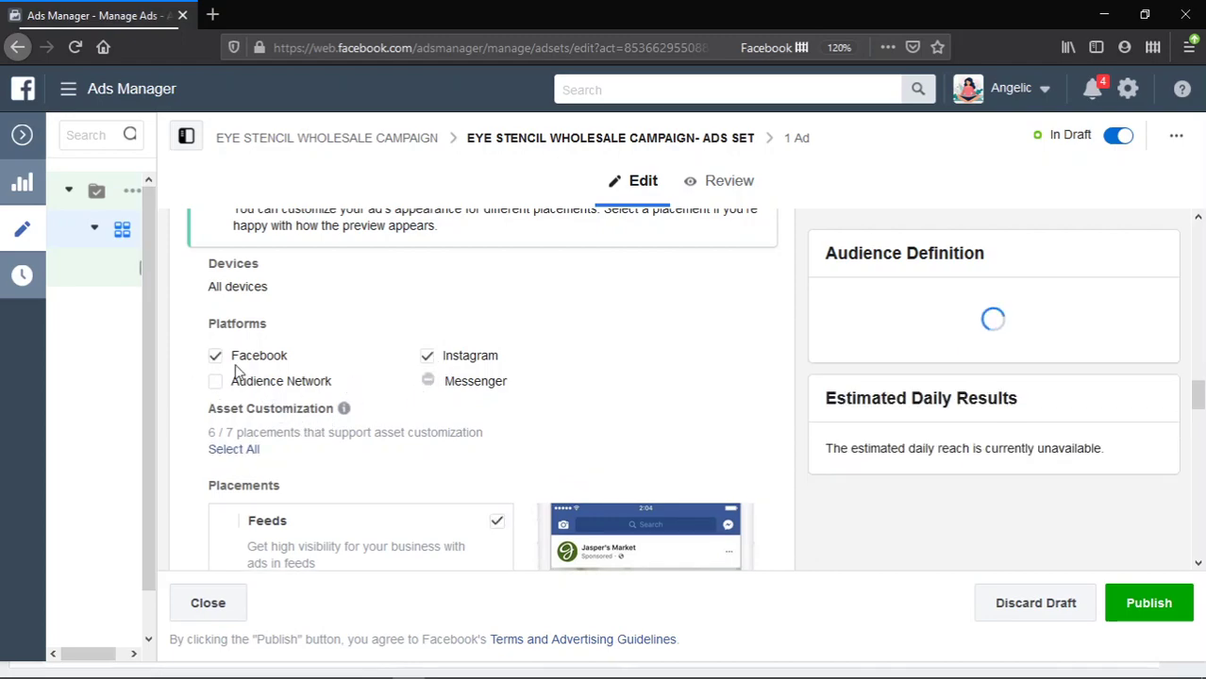
{"action": "left_click", "coordinate": [430, 358]}
{"action": "scroll", "coordinate": [344, 420], "scroll_direction": "down", "scroll_amount": 2}
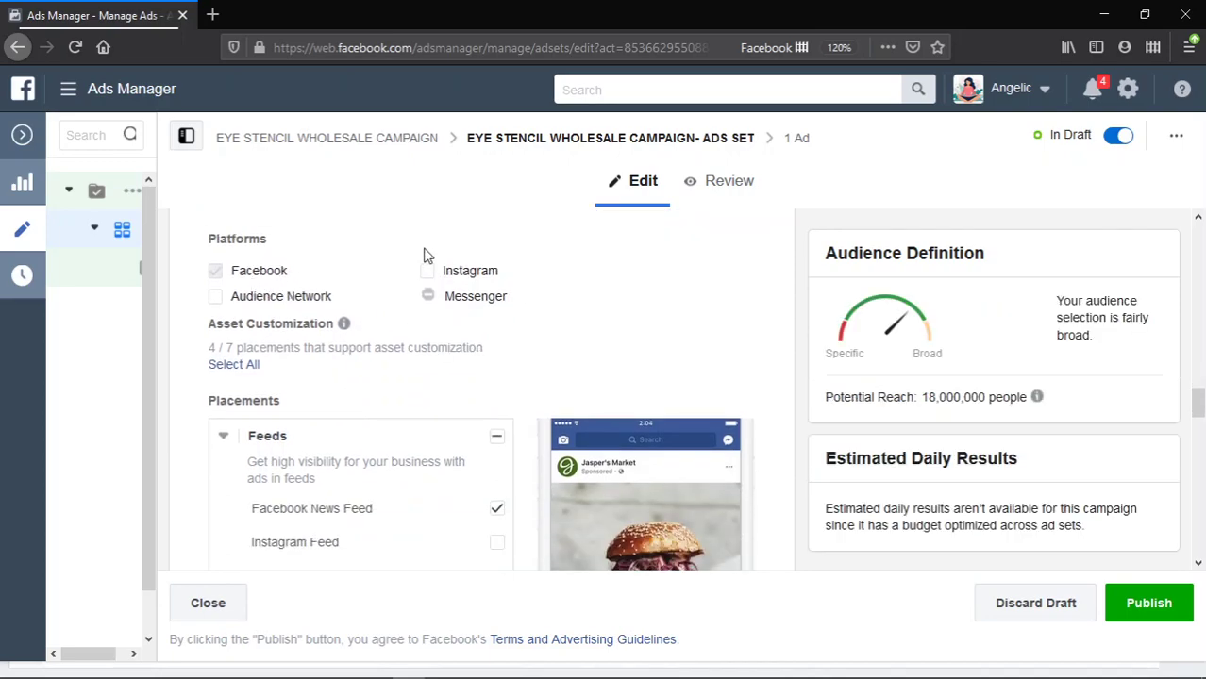
{"action": "scroll", "coordinate": [359, 300], "scroll_direction": "up", "scroll_amount": 3}
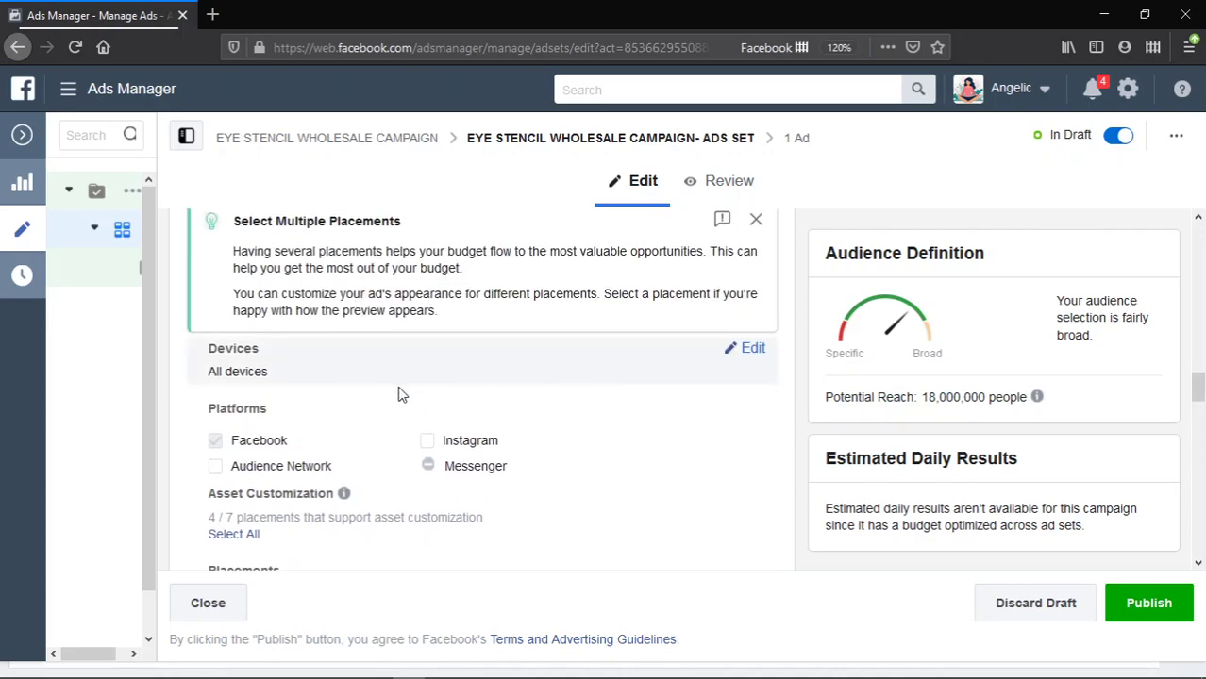
{"action": "scroll", "coordinate": [491, 396], "scroll_direction": "down", "scroll_amount": 2}
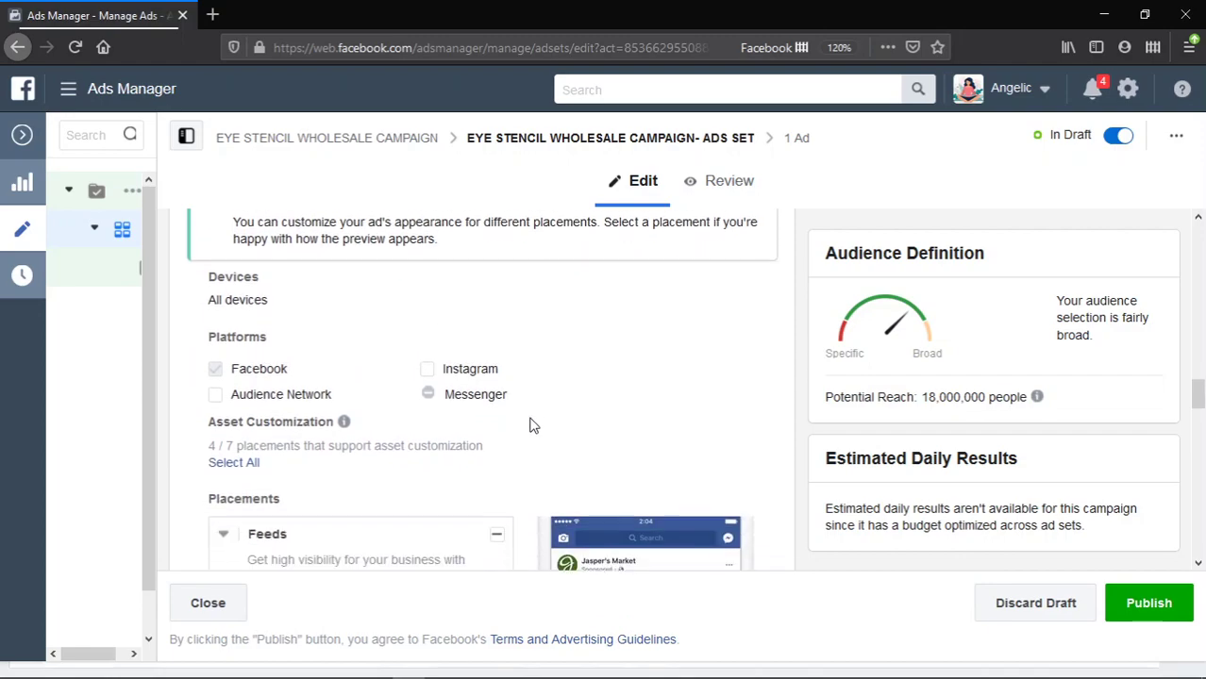
- Leave Facebook Video Feeds unticked in the placement list
{"action": "scroll", "coordinate": [426, 469], "scroll_direction": "down", "scroll_amount": 3}
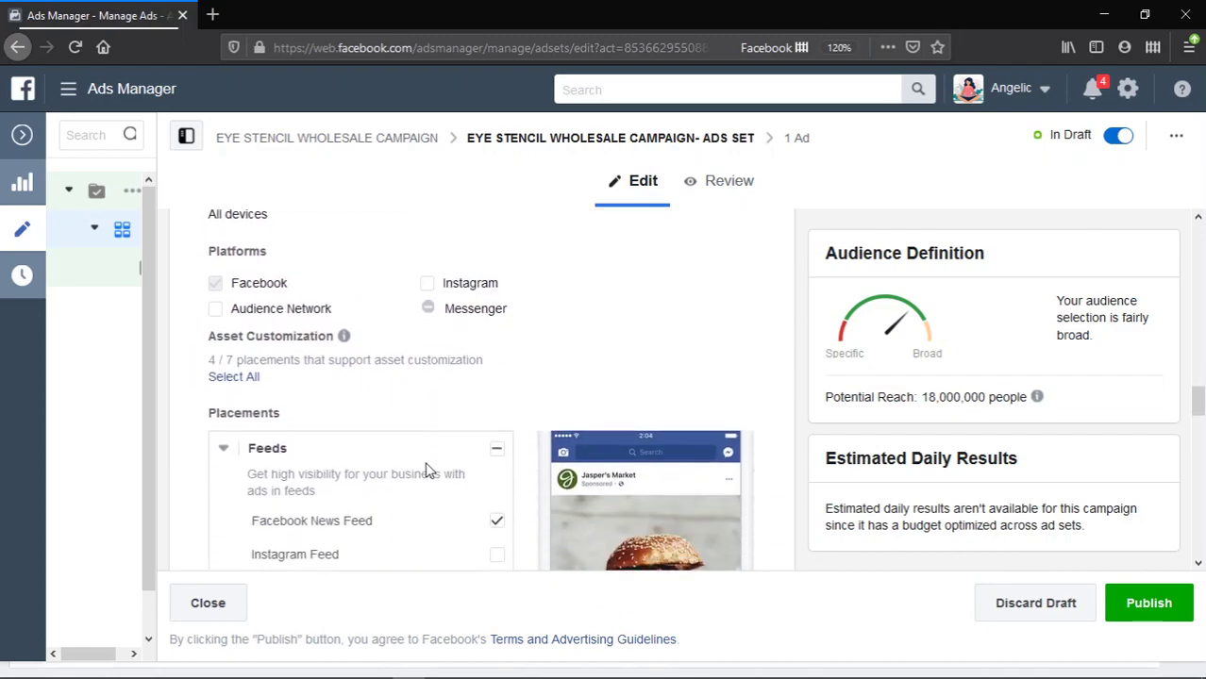
{"action": "scroll", "coordinate": [494, 439], "scroll_direction": "down", "scroll_amount": 2}
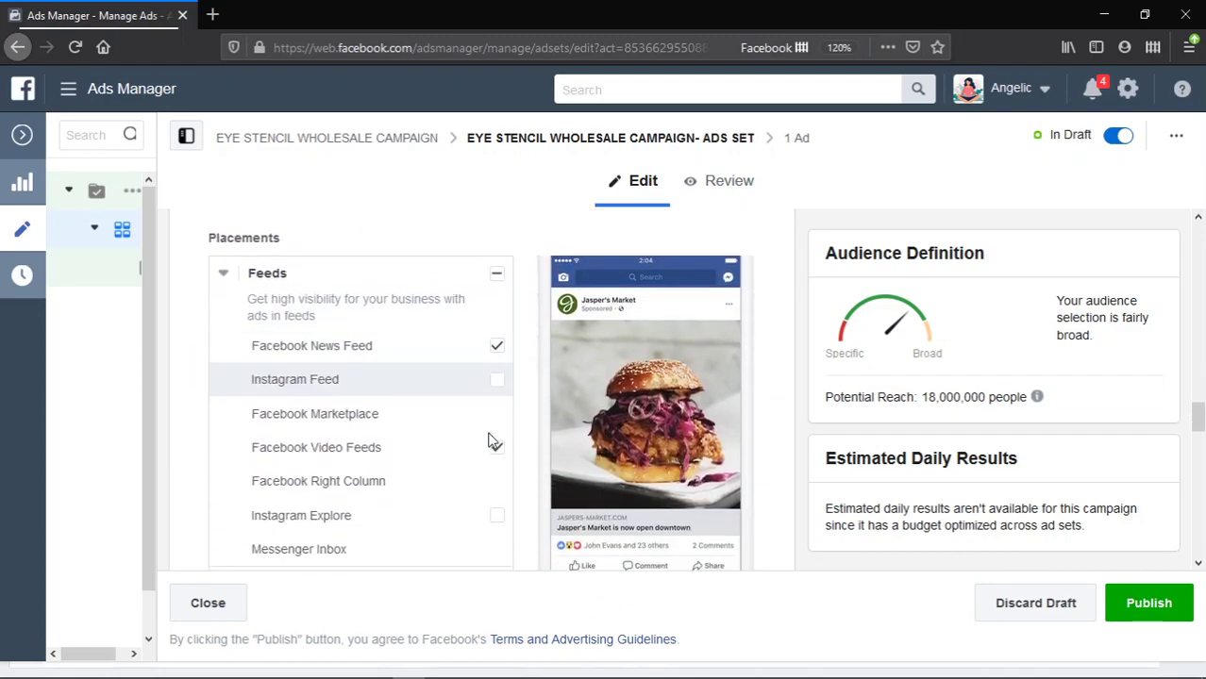
{"action": "left_click", "coordinate": [493, 441]}
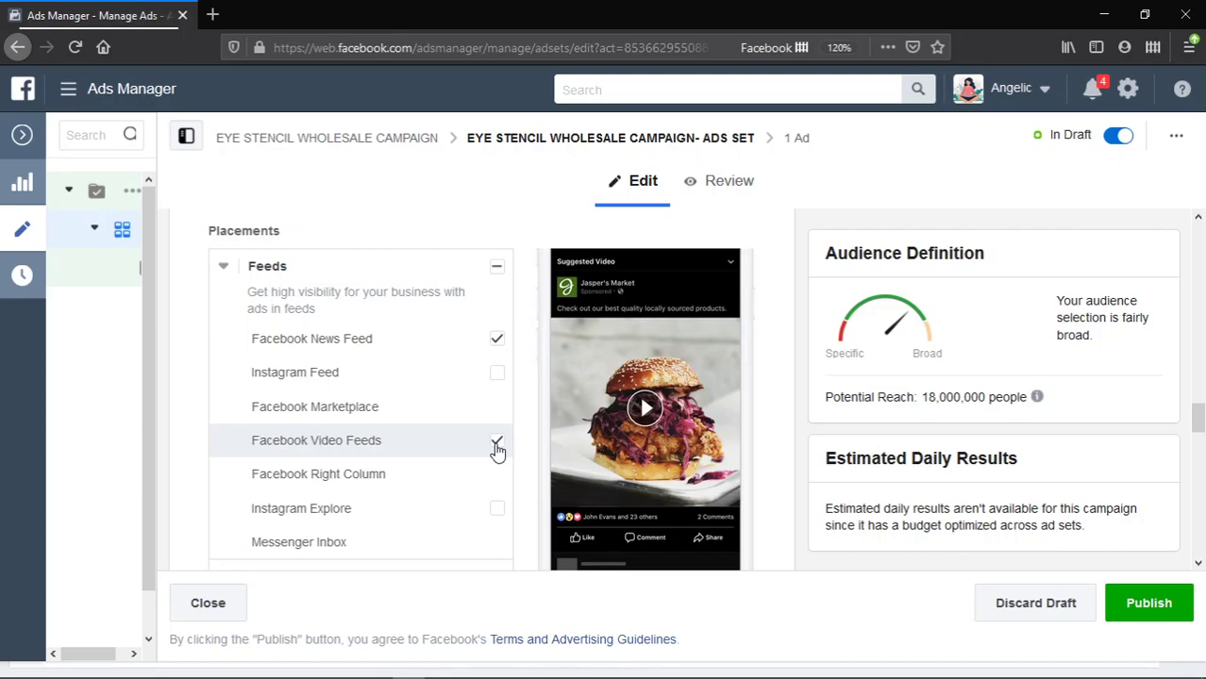
{"action": "scroll", "coordinate": [494, 452], "scroll_direction": "down", "scroll_amount": 2}
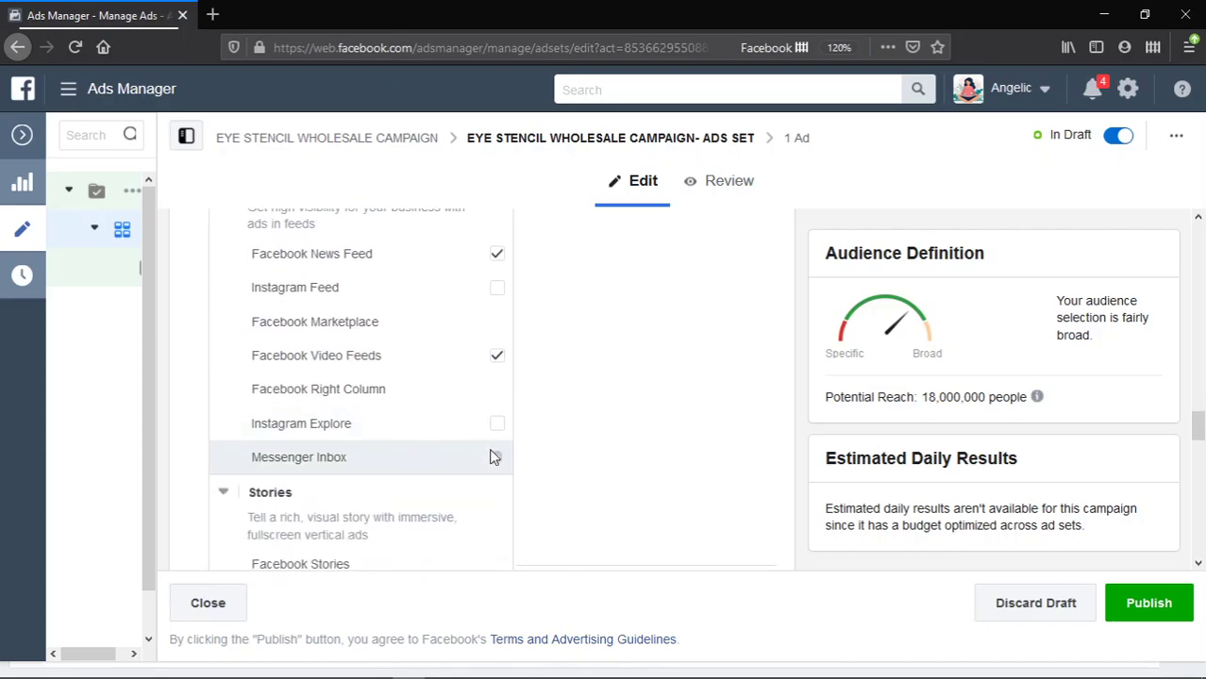
{"action": "scroll", "coordinate": [496, 443], "scroll_direction": "up", "scroll_amount": 2}
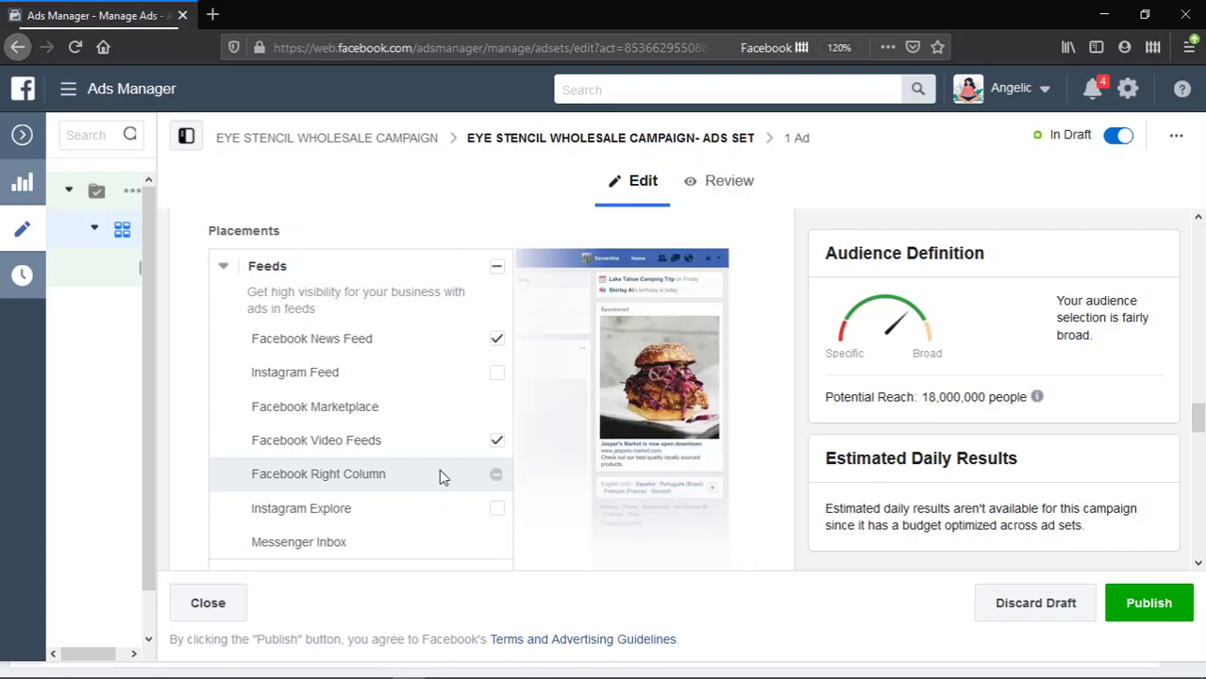
{"action": "left_click", "coordinate": [493, 454]}
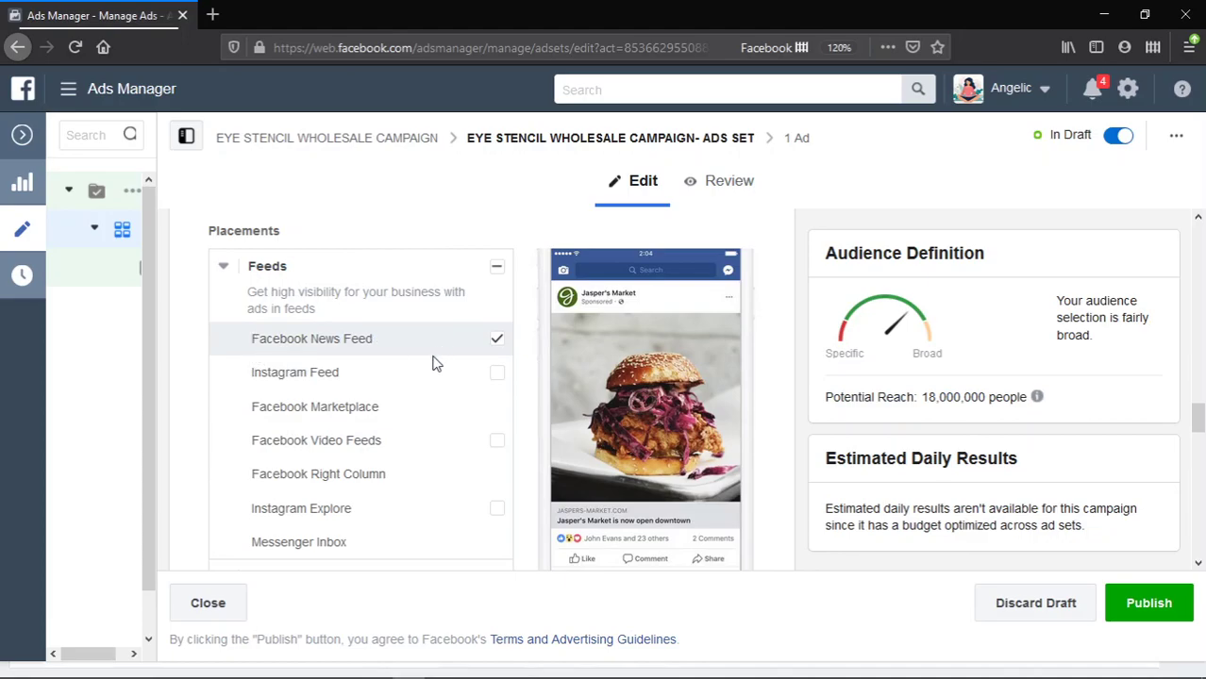
- Remove Facebook In-Stream Videos and Facebook Instant Articles from the placements
{"action": "scroll", "coordinate": [418, 360], "scroll_direction": "down", "scroll_amount": 3}
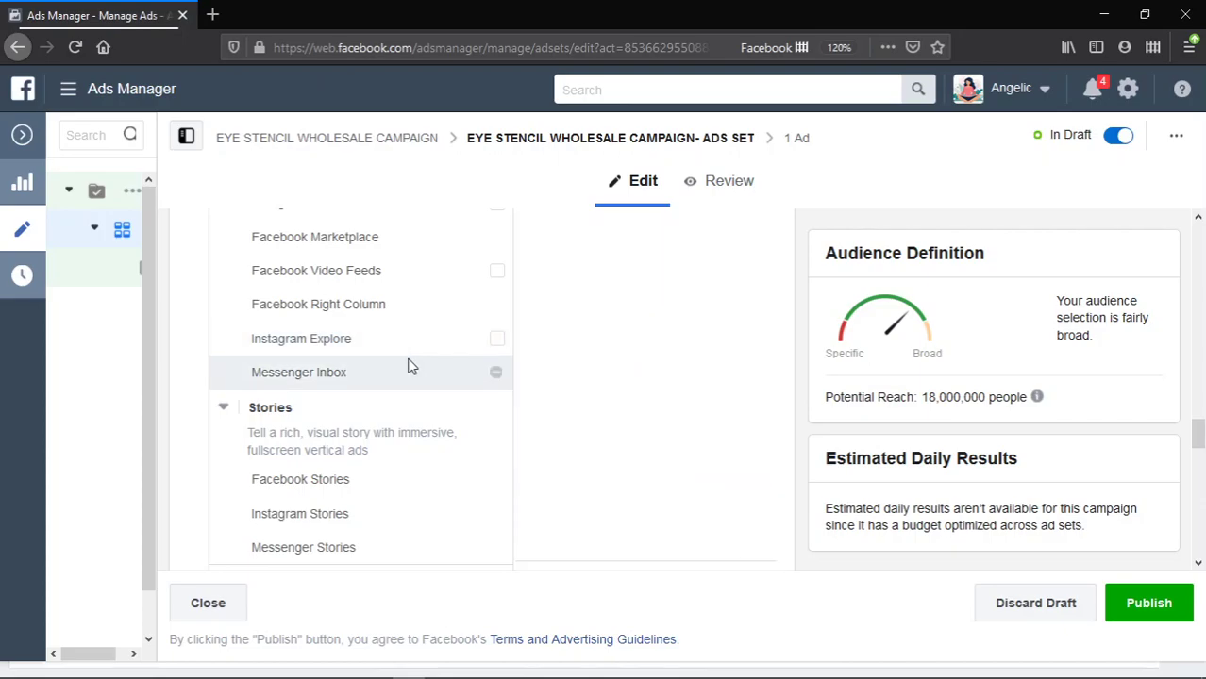
{"action": "scroll", "coordinate": [410, 366], "scroll_direction": "down", "scroll_amount": 3}
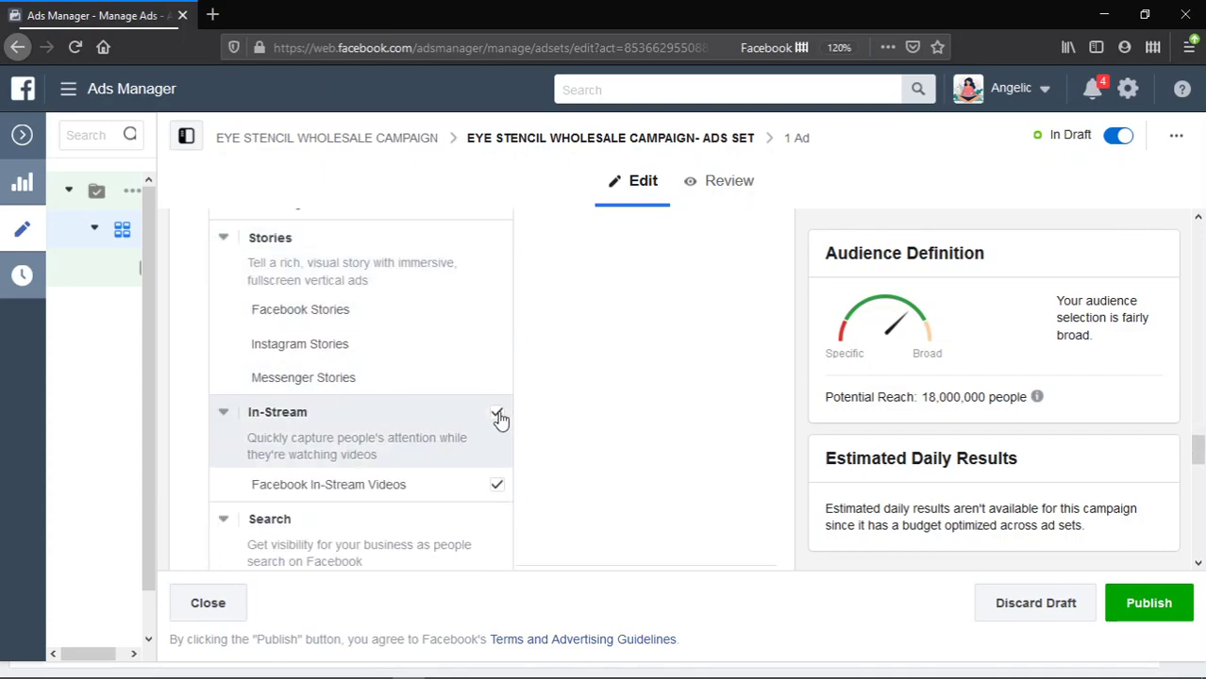
{"action": "left_click", "coordinate": [499, 490]}
{"action": "left_click", "coordinate": [499, 490]}
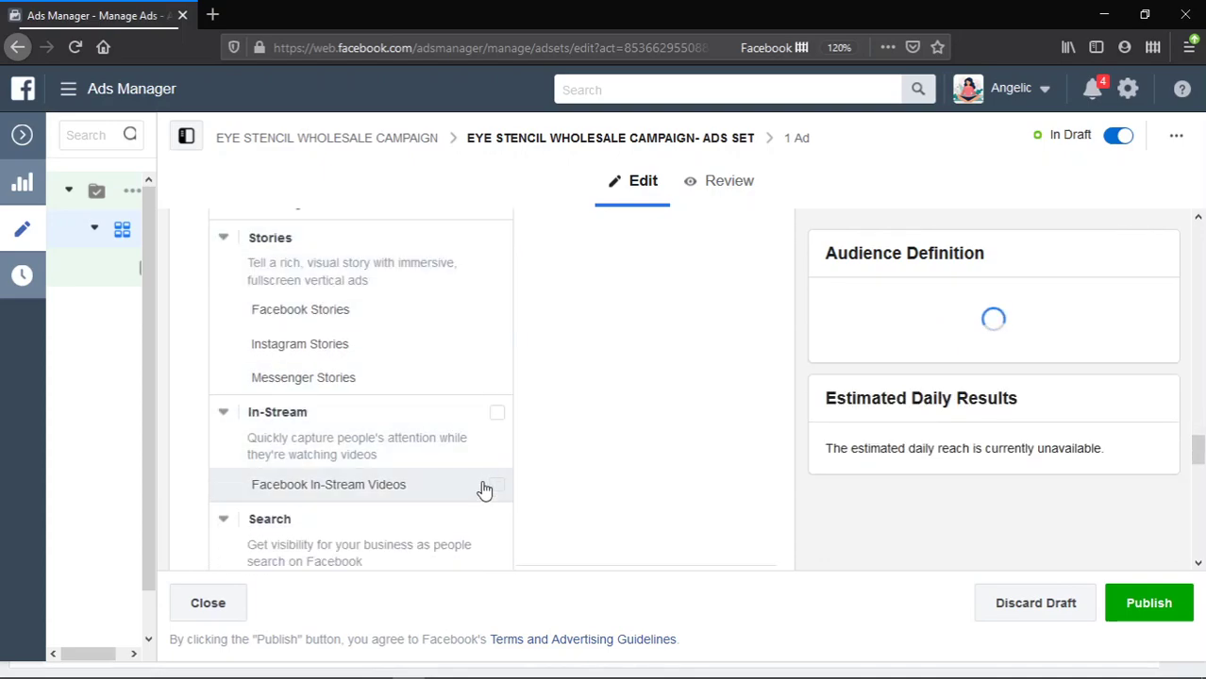
{"action": "scroll", "coordinate": [500, 487], "scroll_direction": "down", "scroll_amount": 4}
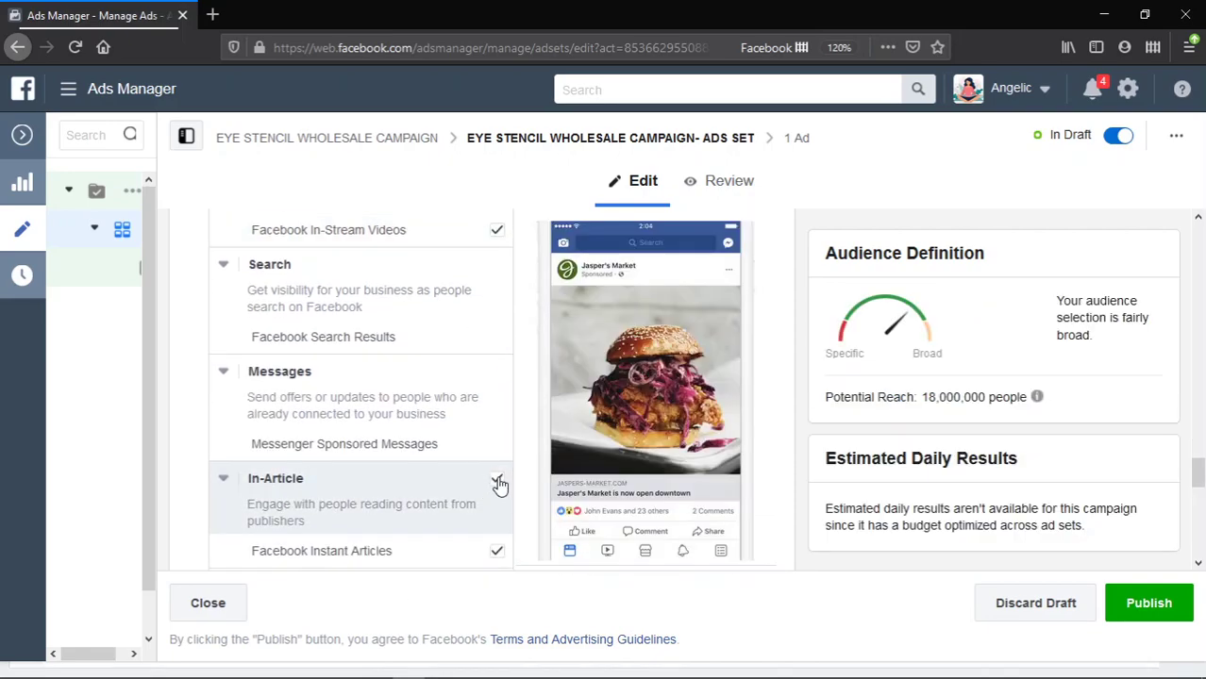
{"action": "left_click", "coordinate": [497, 481]}
{"action": "scroll", "coordinate": [495, 486], "scroll_direction": "down", "scroll_amount": 3}
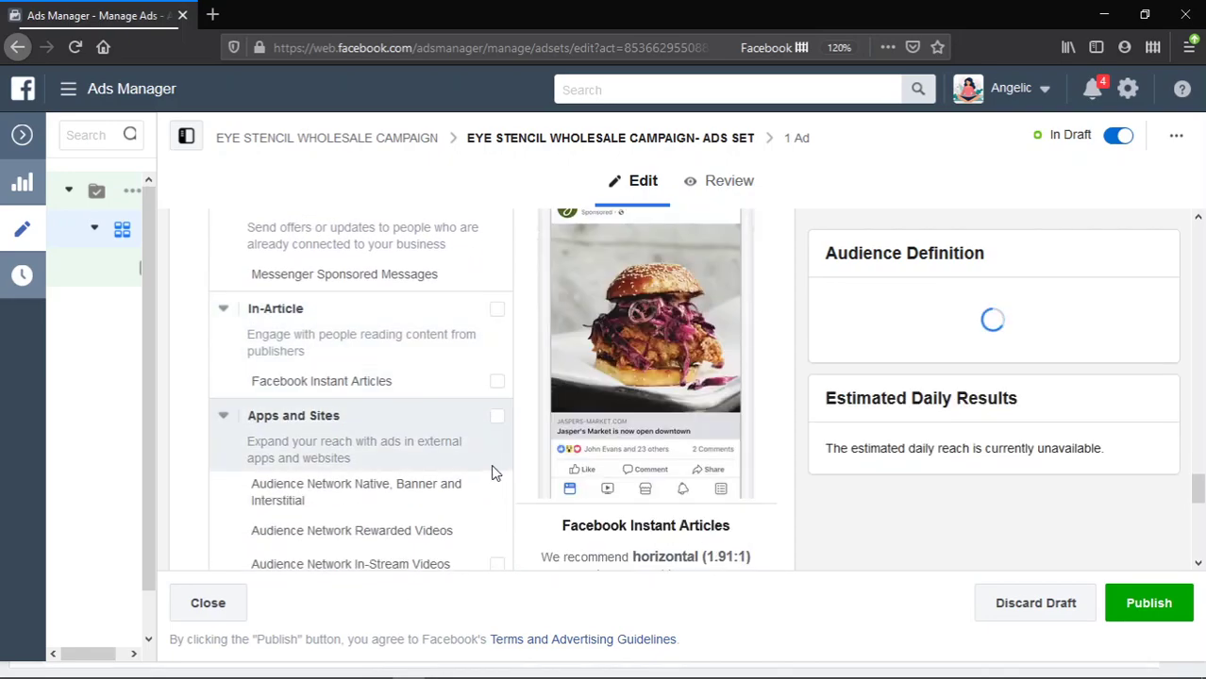
{"action": "scroll", "coordinate": [492, 470], "scroll_direction": "down", "scroll_amount": 3}
{"action": "scroll", "coordinate": [452, 378], "scroll_direction": "up", "scroll_amount": 6}
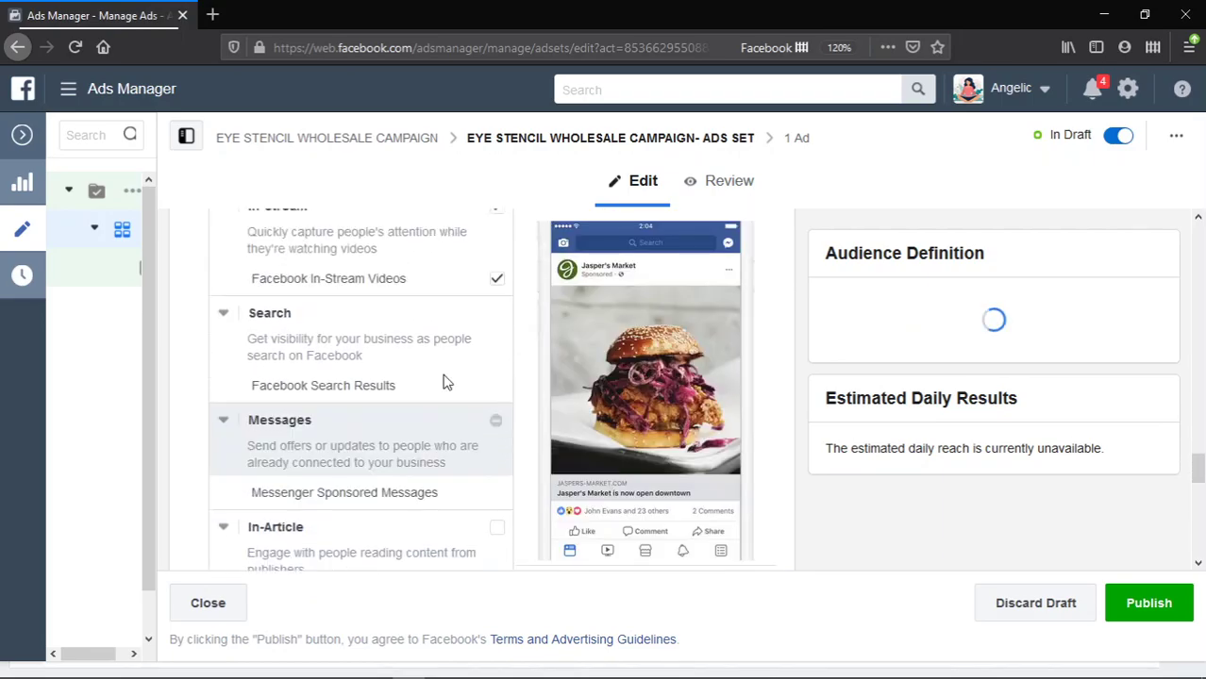
{"action": "scroll", "coordinate": [441, 379], "scroll_direction": "up", "scroll_amount": 1}
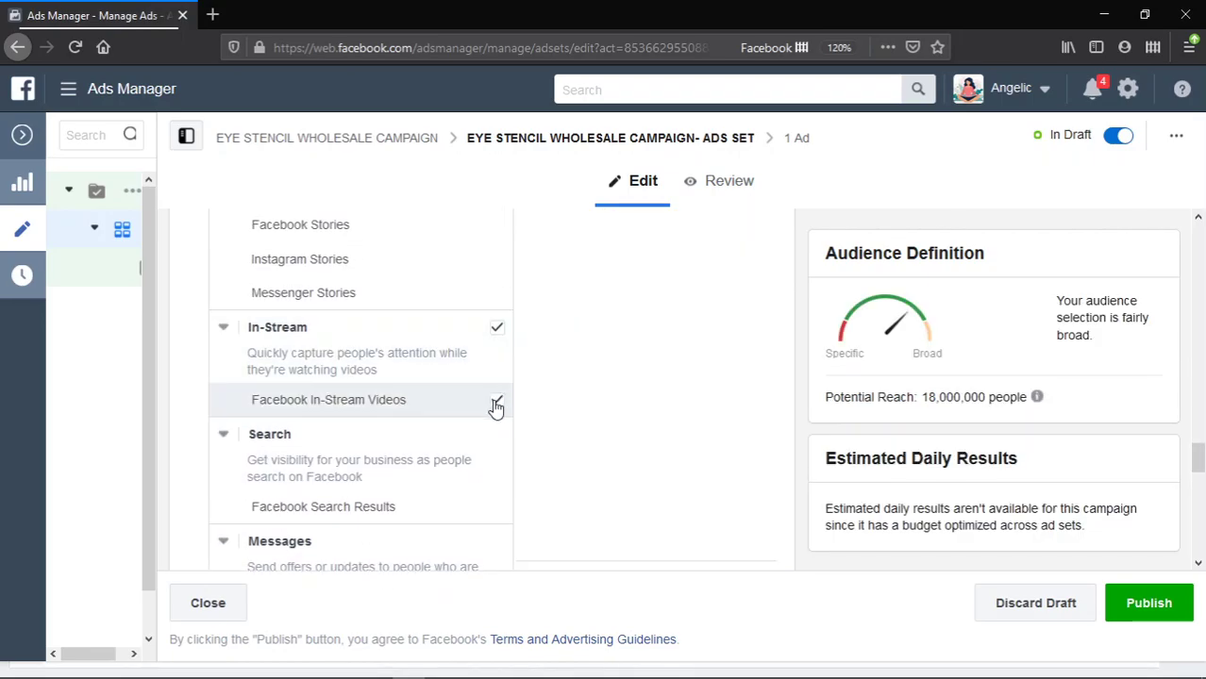
{"action": "left_click", "coordinate": [455, 371]}
{"action": "scroll", "coordinate": [457, 364], "scroll_direction": "up", "scroll_amount": 6}
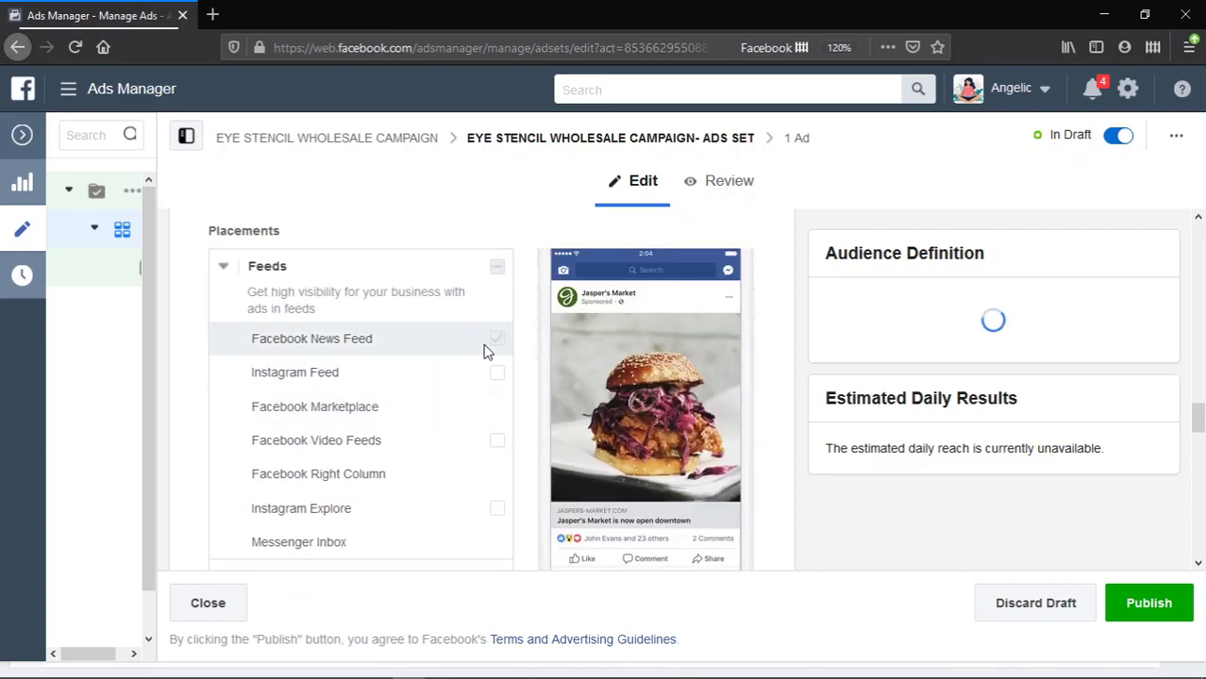
{"action": "scroll", "coordinate": [447, 265], "scroll_direction": "up", "scroll_amount": 6}
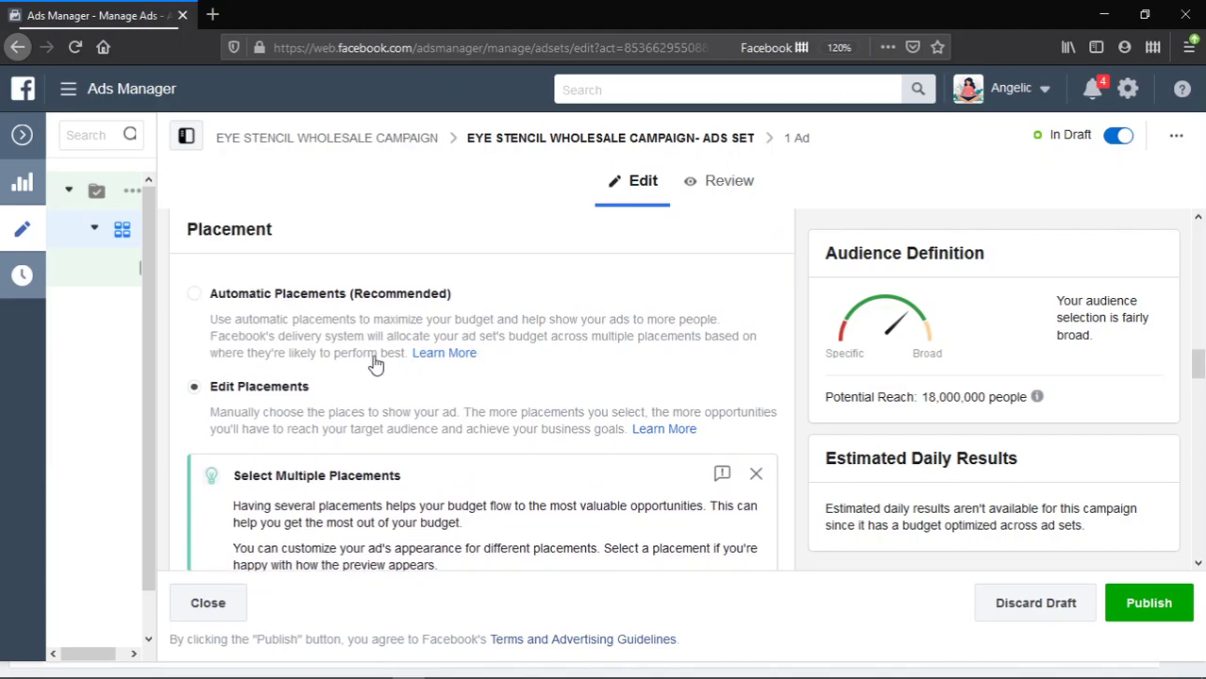
- Restrict the ad set's audience gender to Women
{"action": "scroll", "coordinate": [377, 349], "scroll_direction": "up", "scroll_amount": 10}
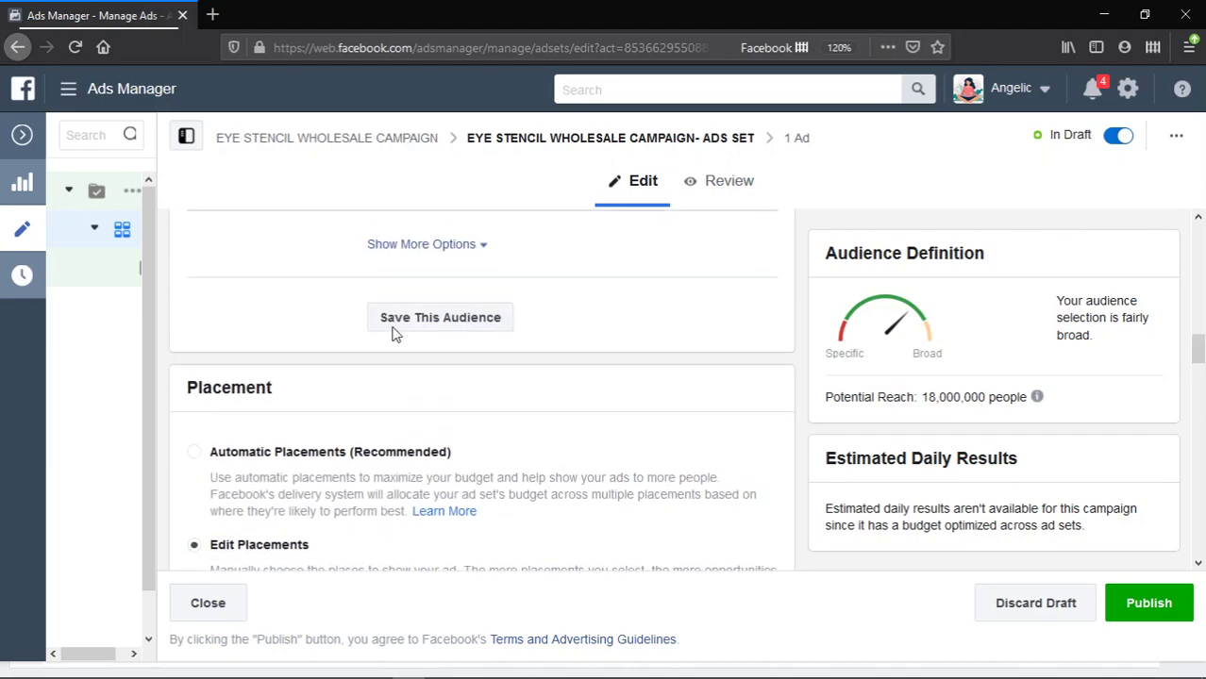
{"action": "scroll", "coordinate": [394, 333], "scroll_direction": "up", "scroll_amount": 3}
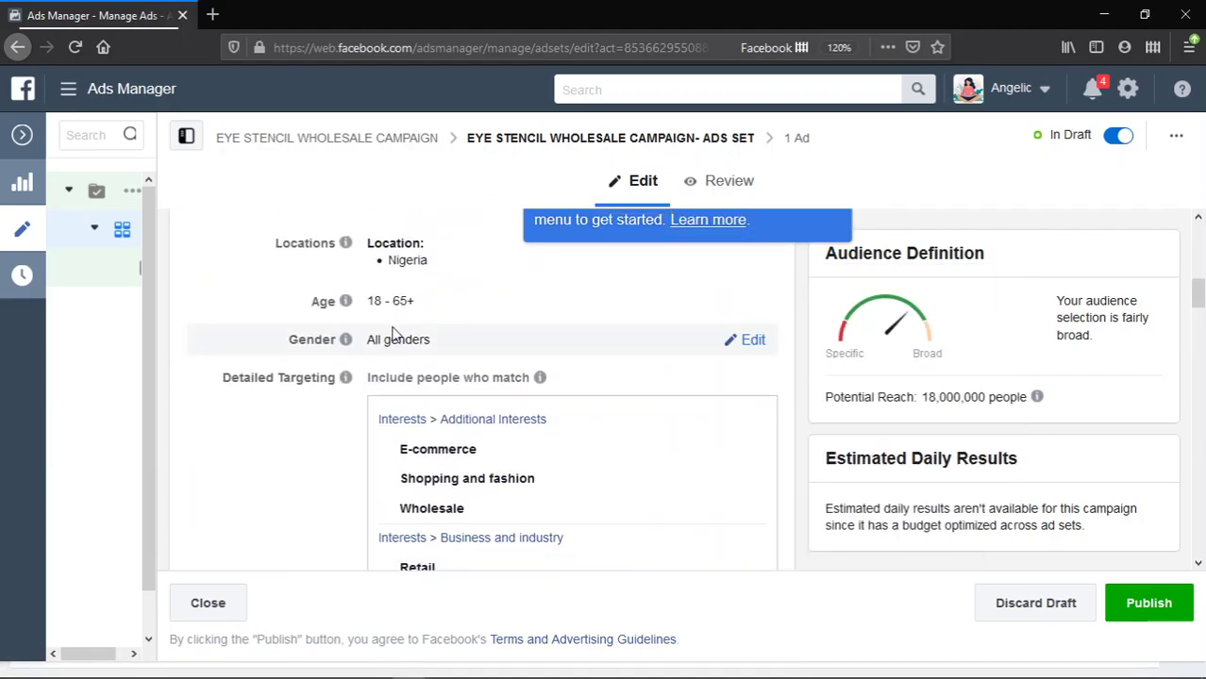
{"action": "scroll", "coordinate": [394, 333], "scroll_direction": "up", "scroll_amount": 3}
{"action": "scroll", "coordinate": [480, 424], "scroll_direction": "down", "scroll_amount": 2}
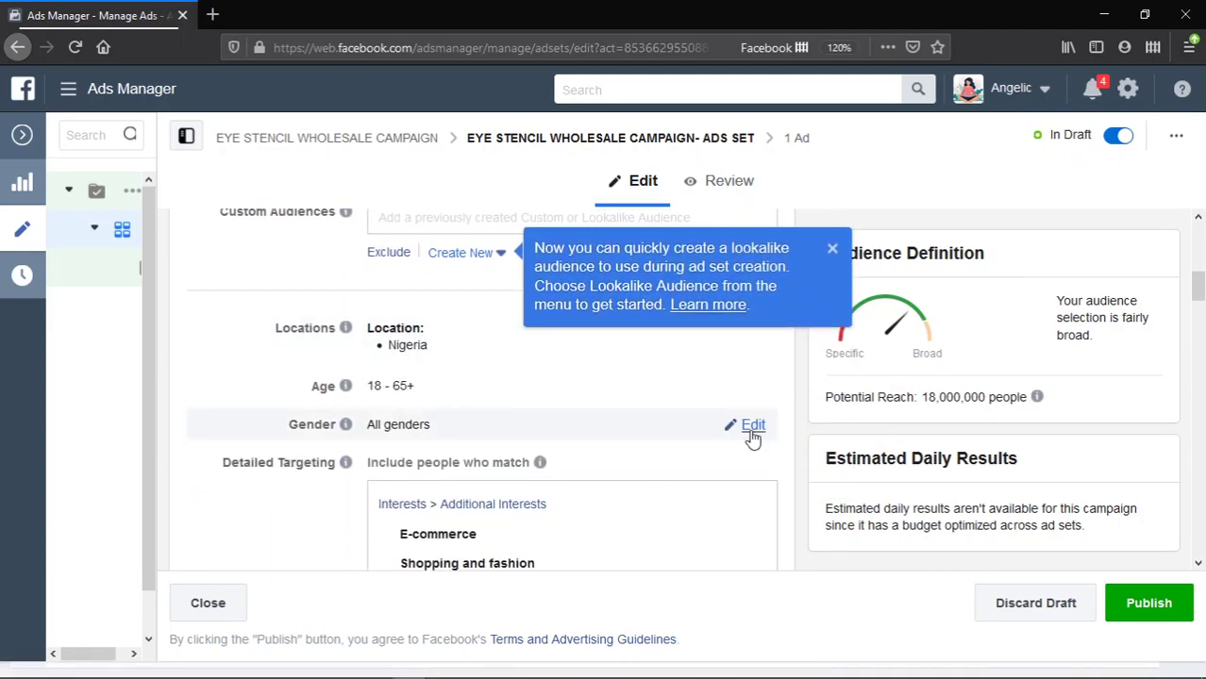
{"action": "left_click", "coordinate": [752, 429]}
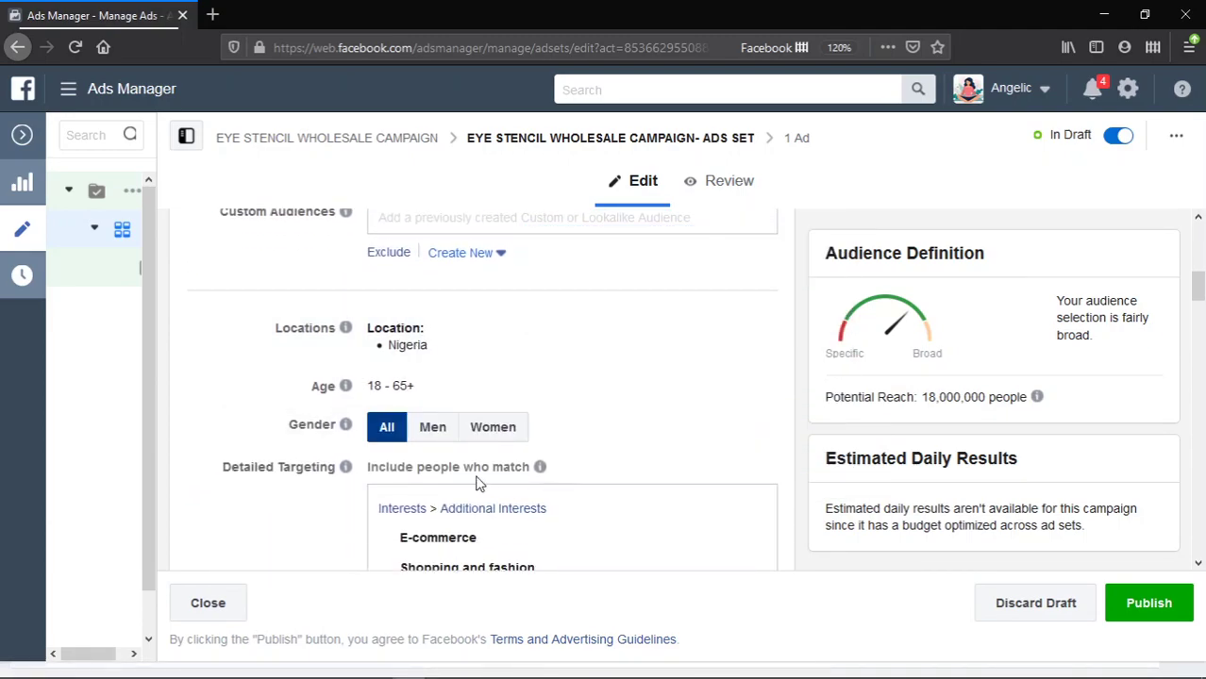
{"action": "left_click", "coordinate": [500, 426]}
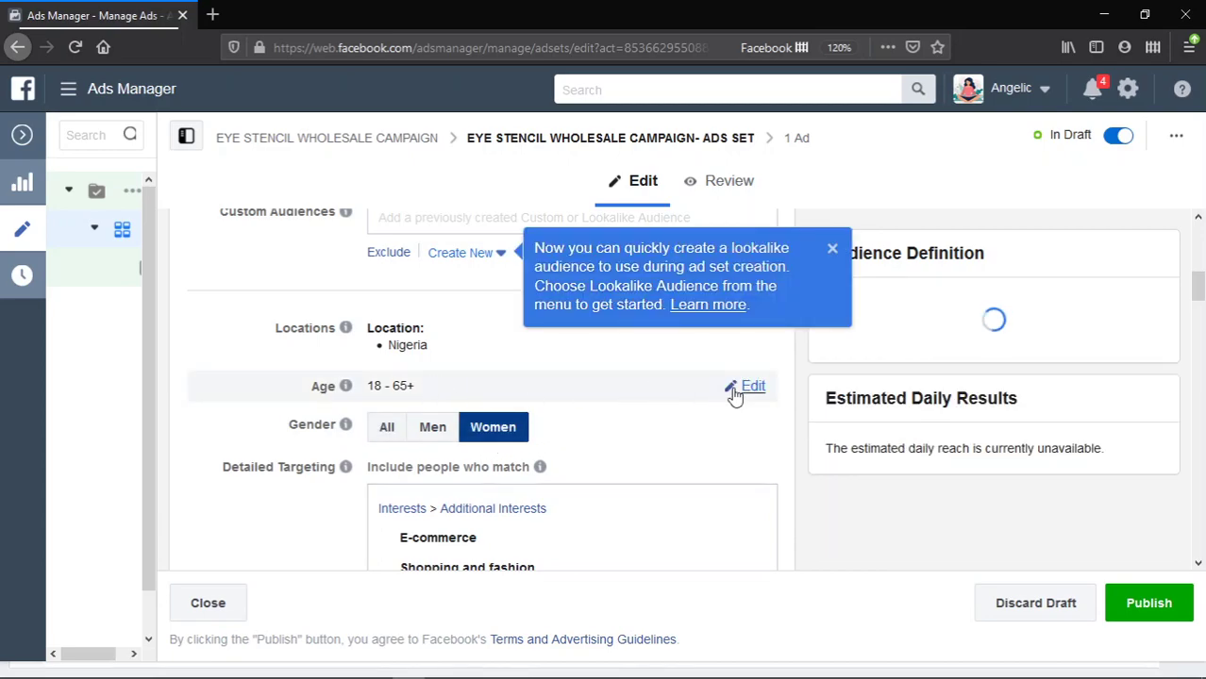
- Set the audience age range to 23–40
{"action": "left_click", "coordinate": [745, 389]}
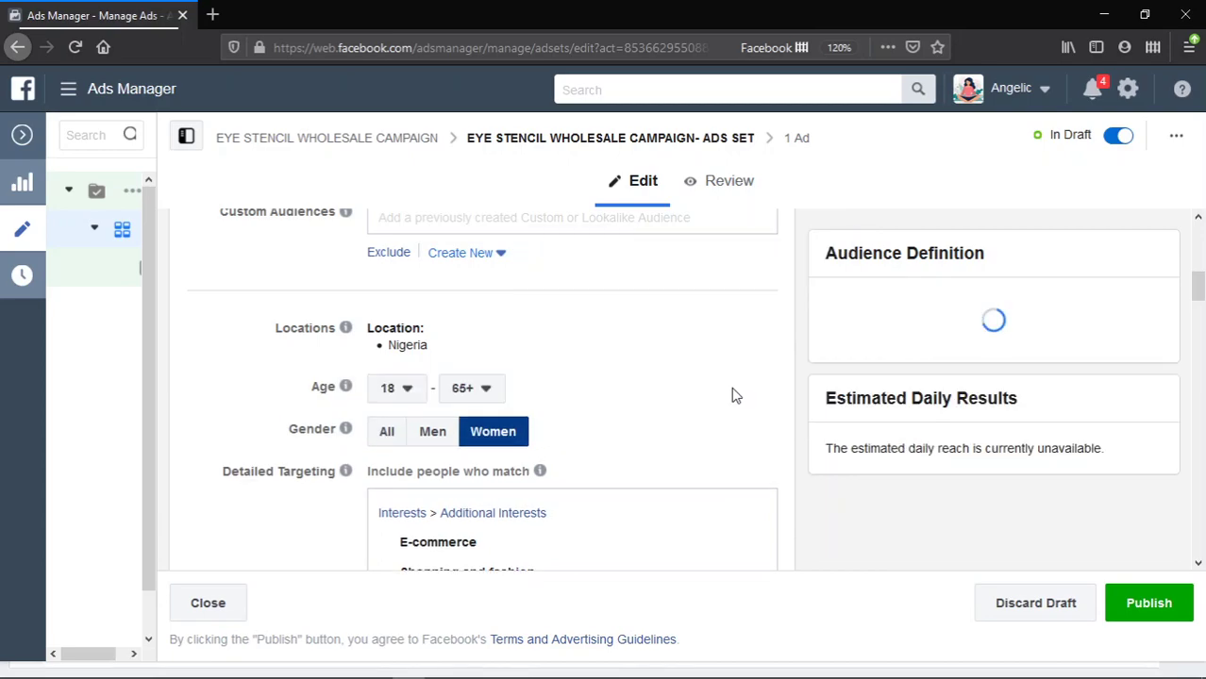
{"action": "left_click", "coordinate": [487, 395]}
{"action": "scroll", "coordinate": [488, 459], "scroll_direction": "up", "scroll_amount": 3}
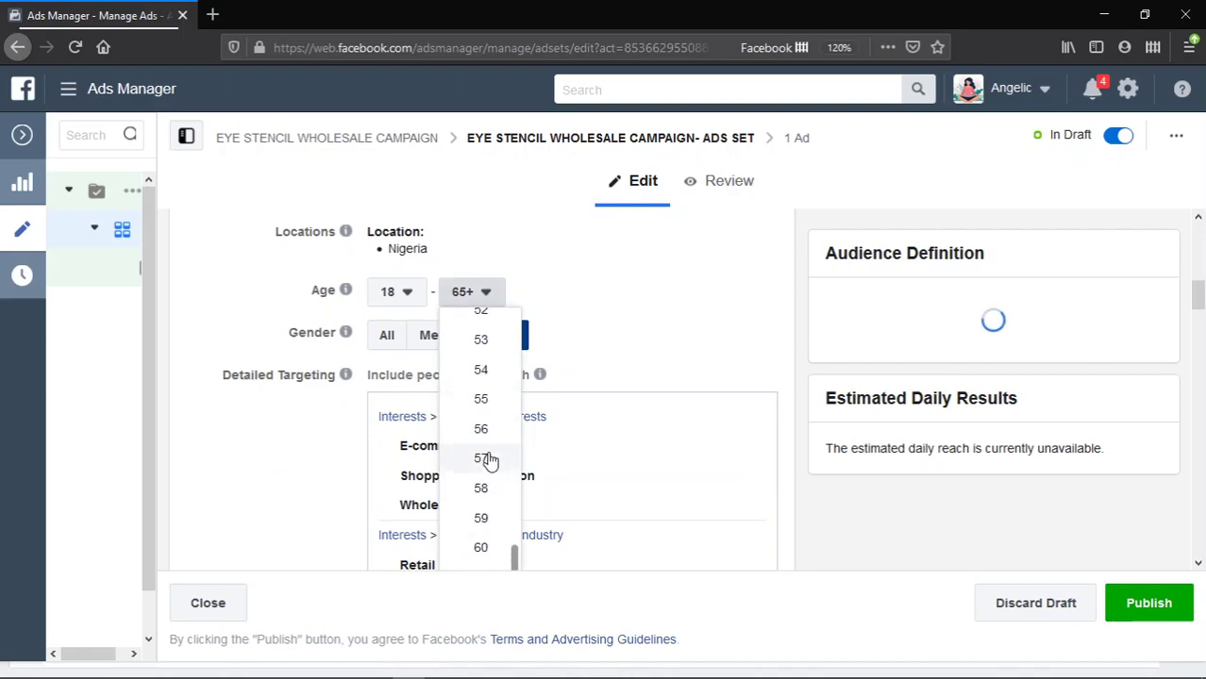
{"action": "scroll", "coordinate": [490, 458], "scroll_direction": "up", "scroll_amount": 1}
{"action": "scroll", "coordinate": [498, 451], "scroll_direction": "up", "scroll_amount": 1}
{"action": "scroll", "coordinate": [498, 451], "scroll_direction": "up", "scroll_amount": 1}
{"action": "scroll", "coordinate": [500, 449], "scroll_direction": "up", "scroll_amount": 1}
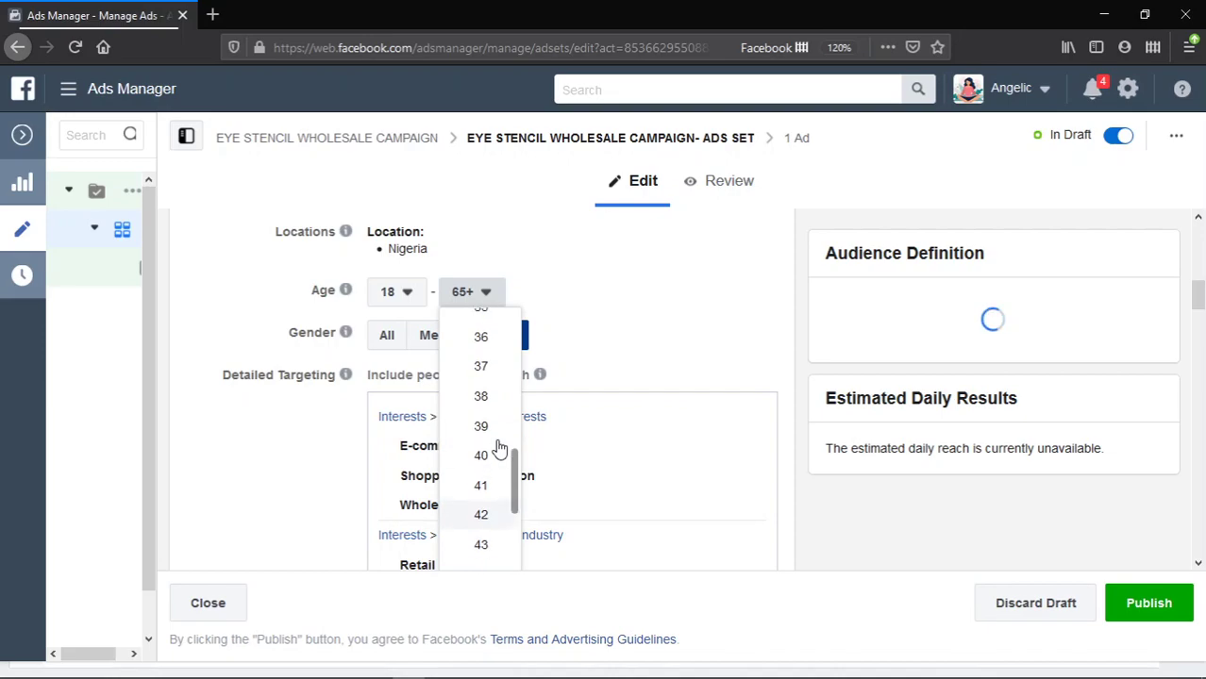
{"action": "scroll", "coordinate": [502, 443], "scroll_direction": "up", "scroll_amount": 2}
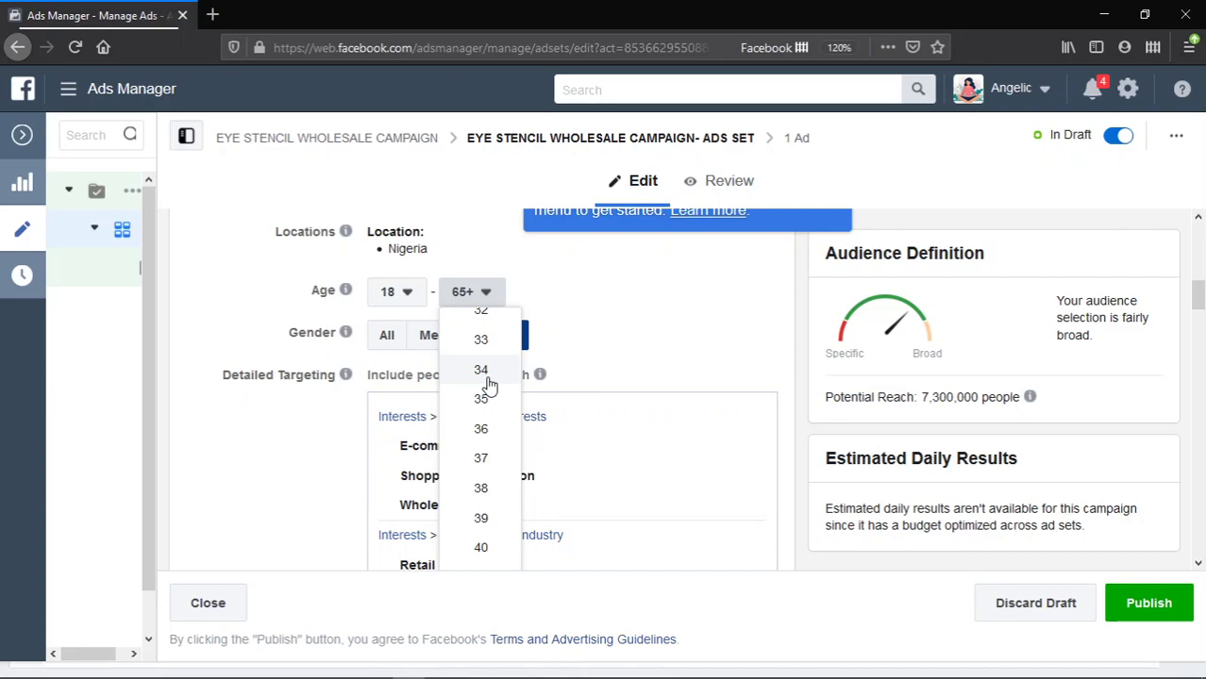
{"action": "left_click", "coordinate": [485, 548]}
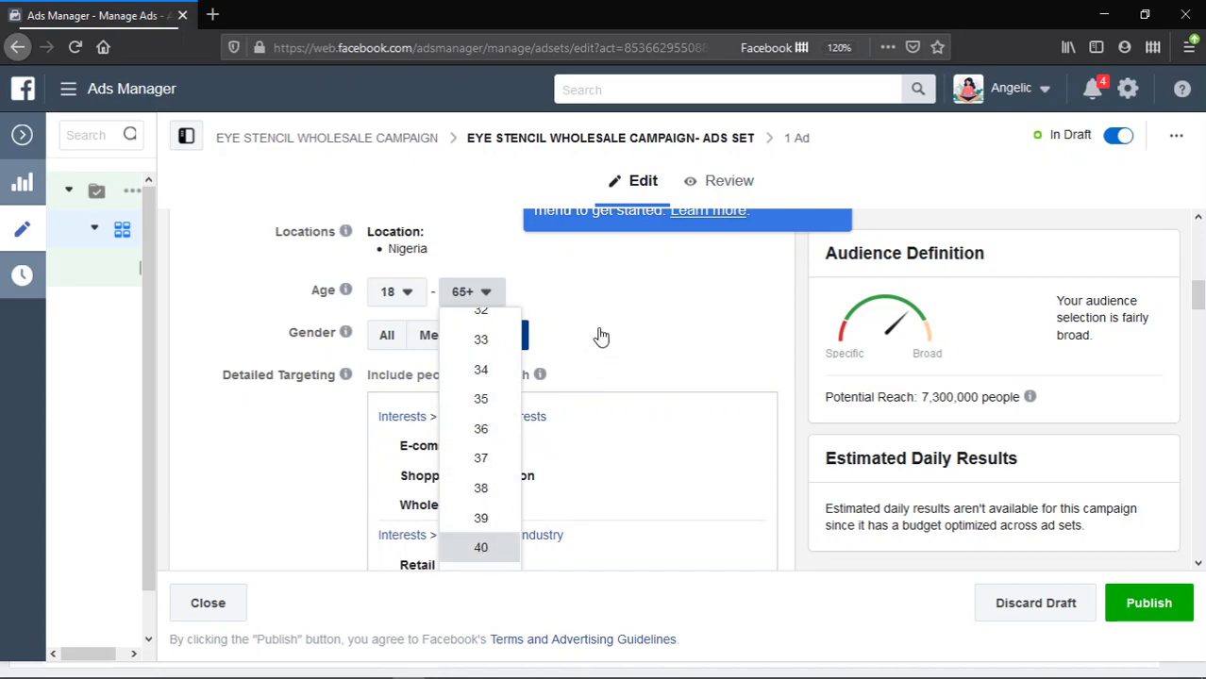
{"action": "left_click", "coordinate": [416, 298]}
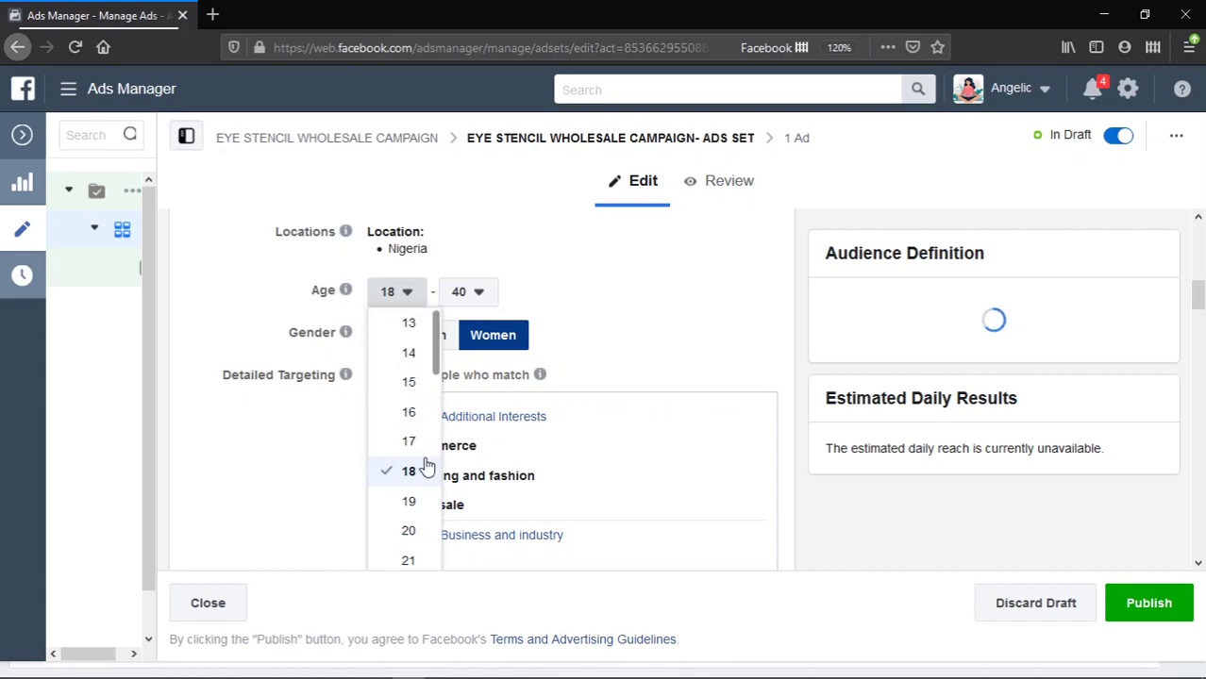
{"action": "scroll", "coordinate": [413, 477], "scroll_direction": "down", "scroll_amount": 2}
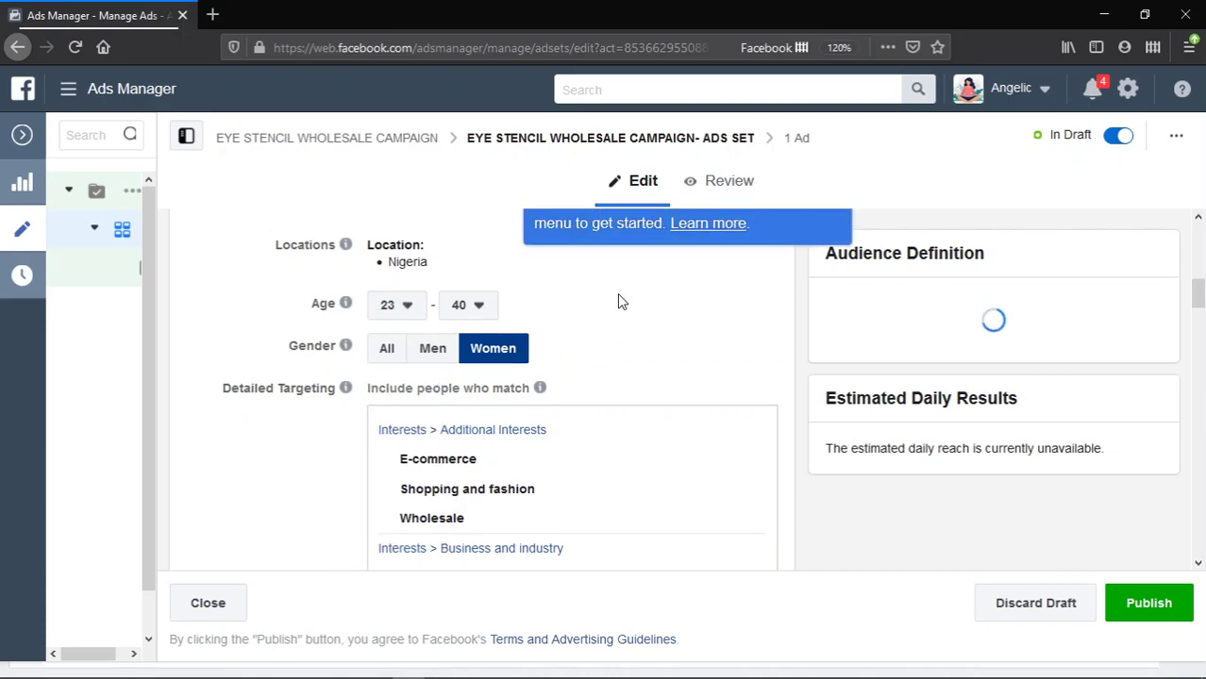
{"action": "scroll", "coordinate": [617, 293], "scroll_direction": "up", "scroll_amount": 3}
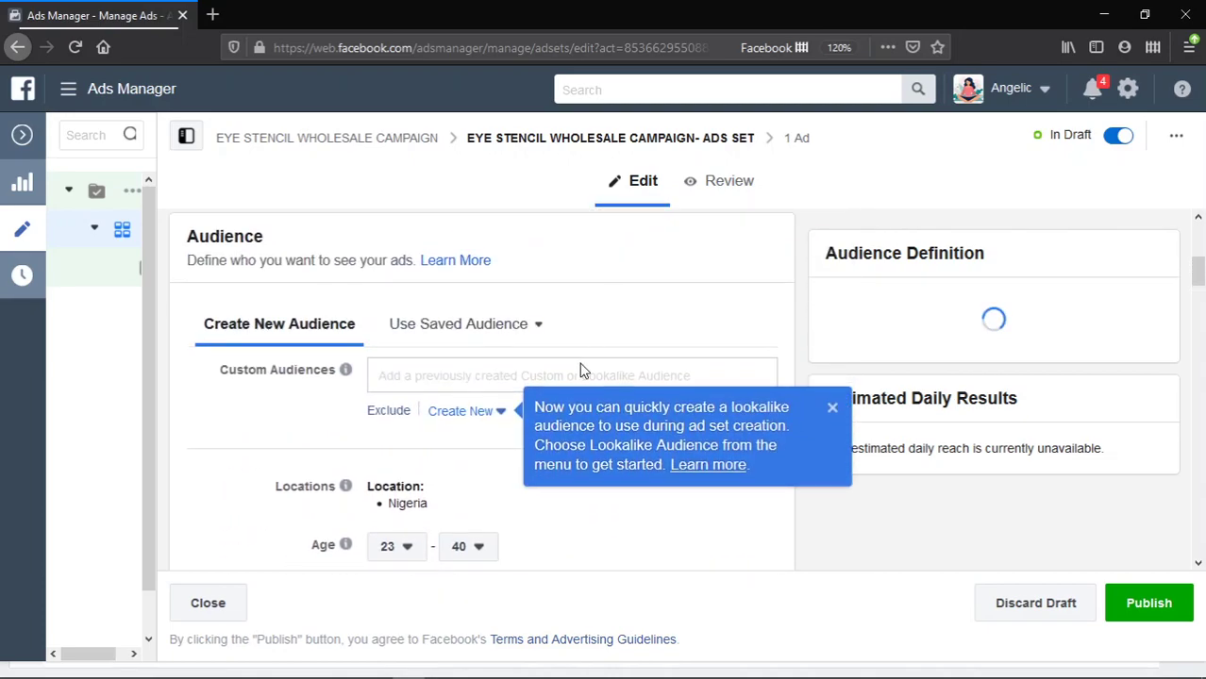
{"action": "left_click", "coordinate": [479, 376]}
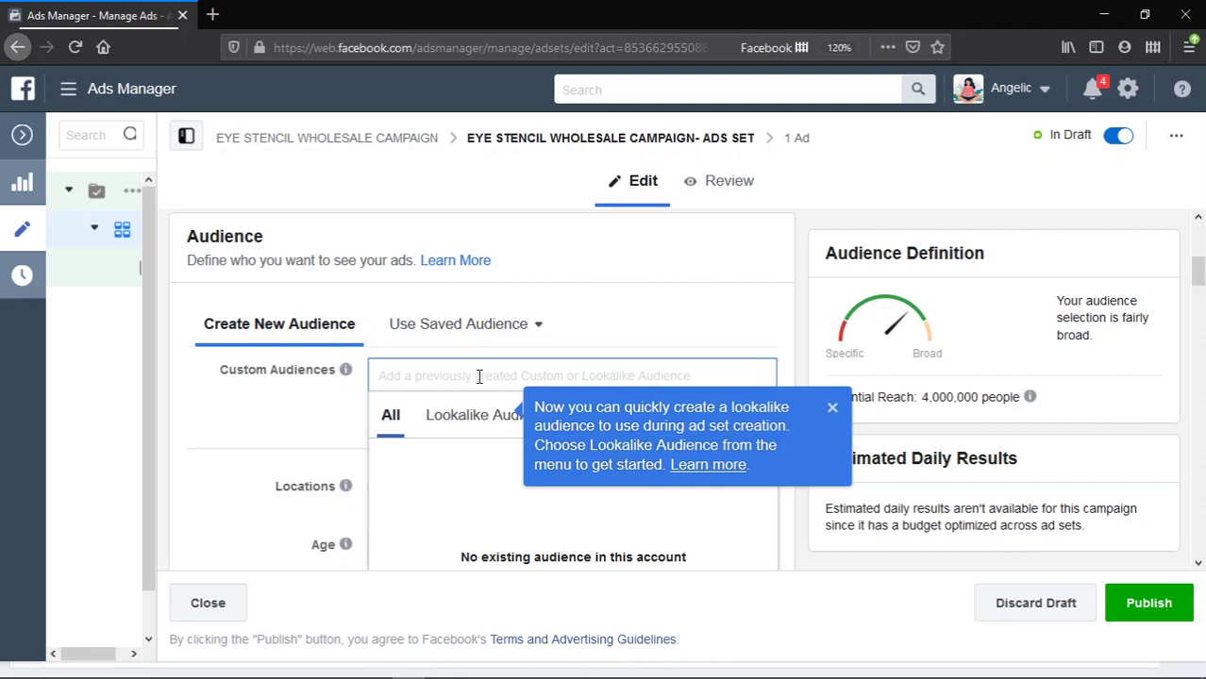
{"action": "type", "text": "Lagos"}
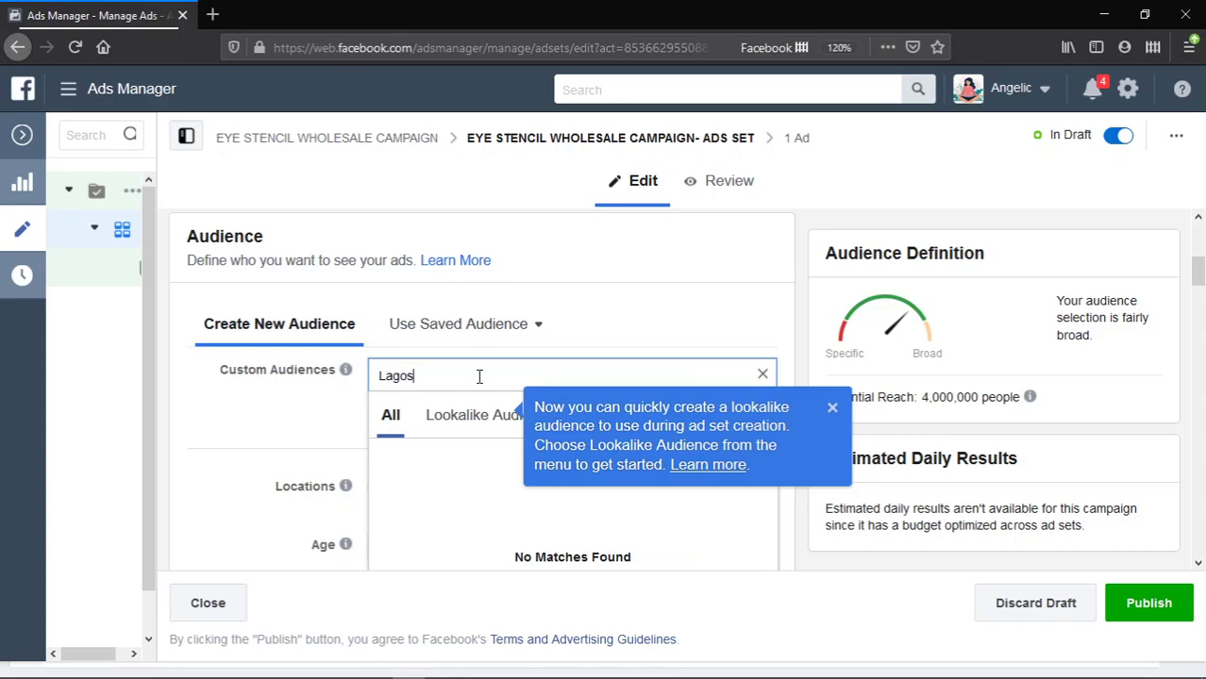
{"action": "double_click", "coordinate": [480, 376]}
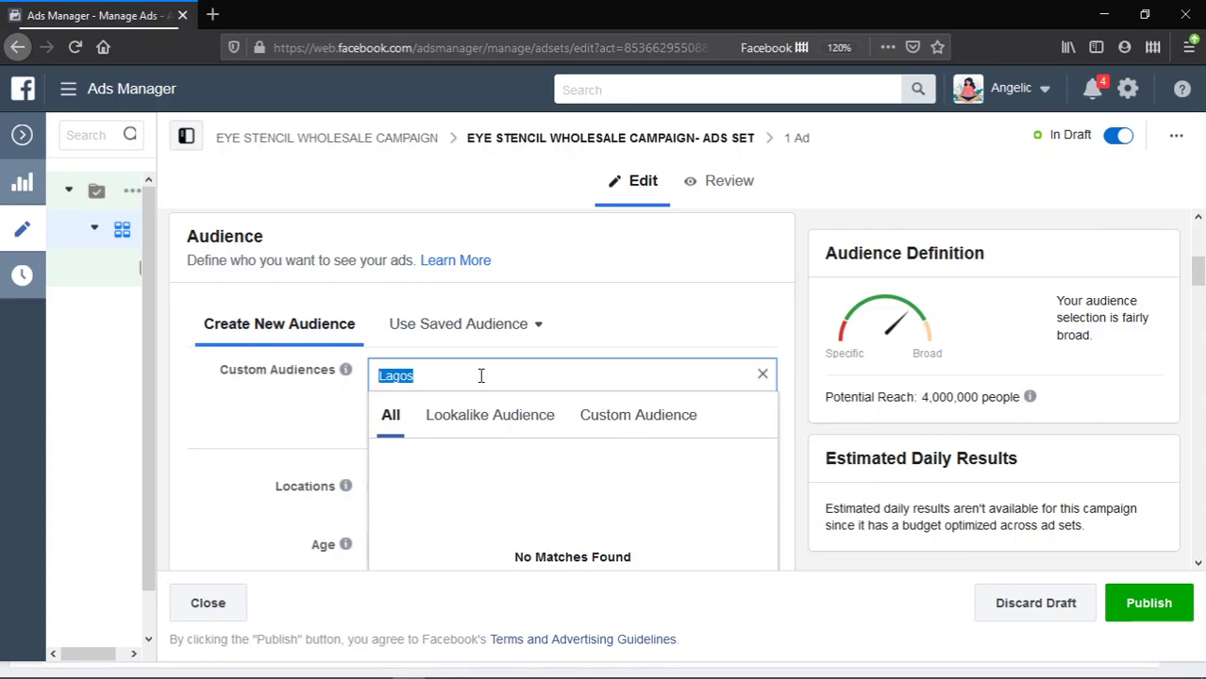
{"action": "key", "text": "BackSpace"}
{"action": "scroll", "coordinate": [315, 422], "scroll_direction": "down", "scroll_amount": 1}
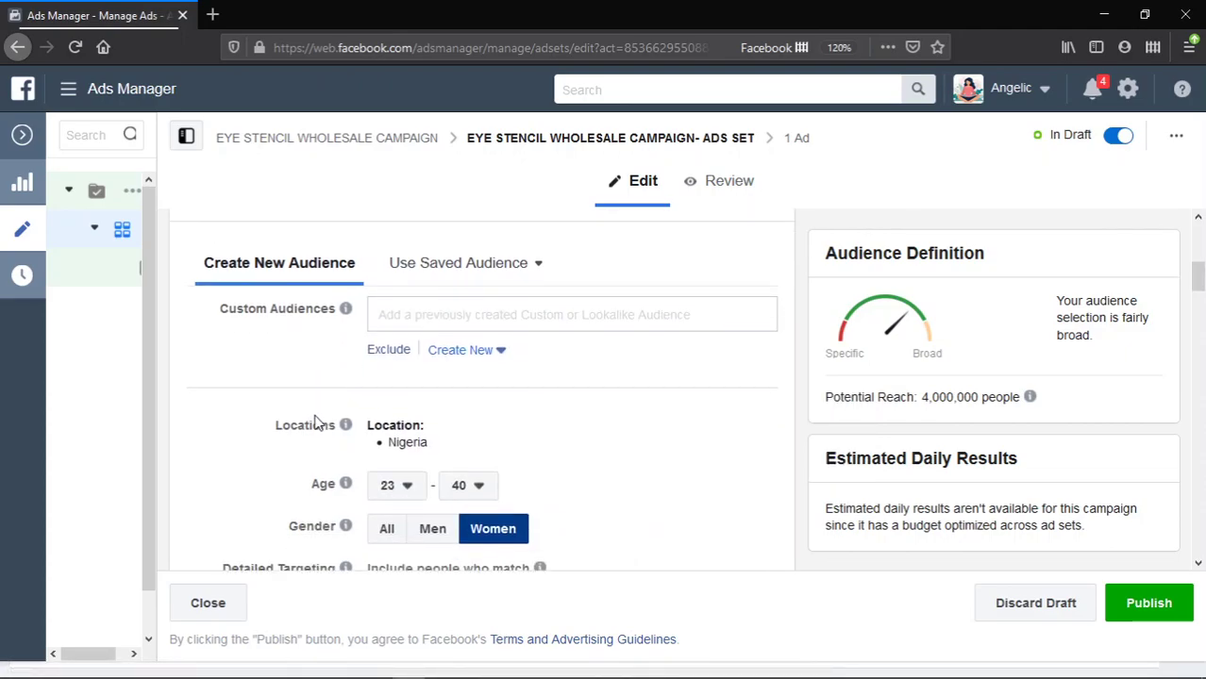
- Replace Nigeria with Lagos, Nigeria as the ad set's target location
{"action": "left_click", "coordinate": [753, 403]}
{"action": "scroll", "coordinate": [562, 462], "scroll_direction": "down", "scroll_amount": 1}
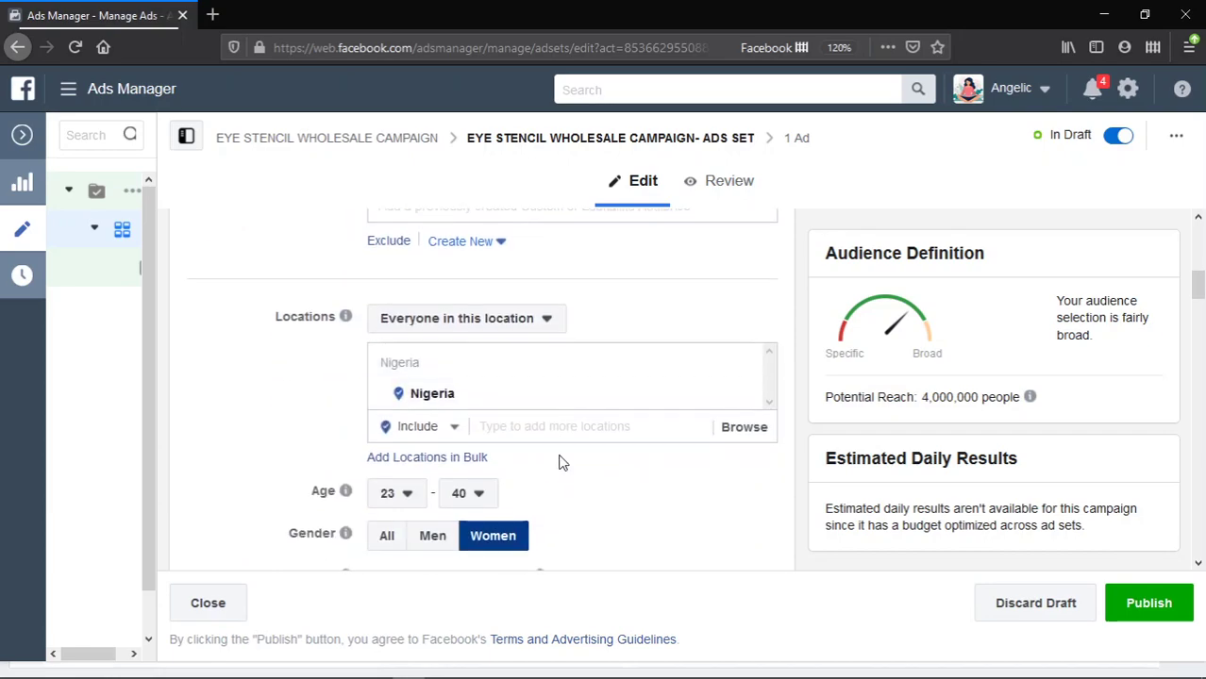
{"action": "left_click", "coordinate": [568, 427]}
{"action": "type", "text": "Lagos"}
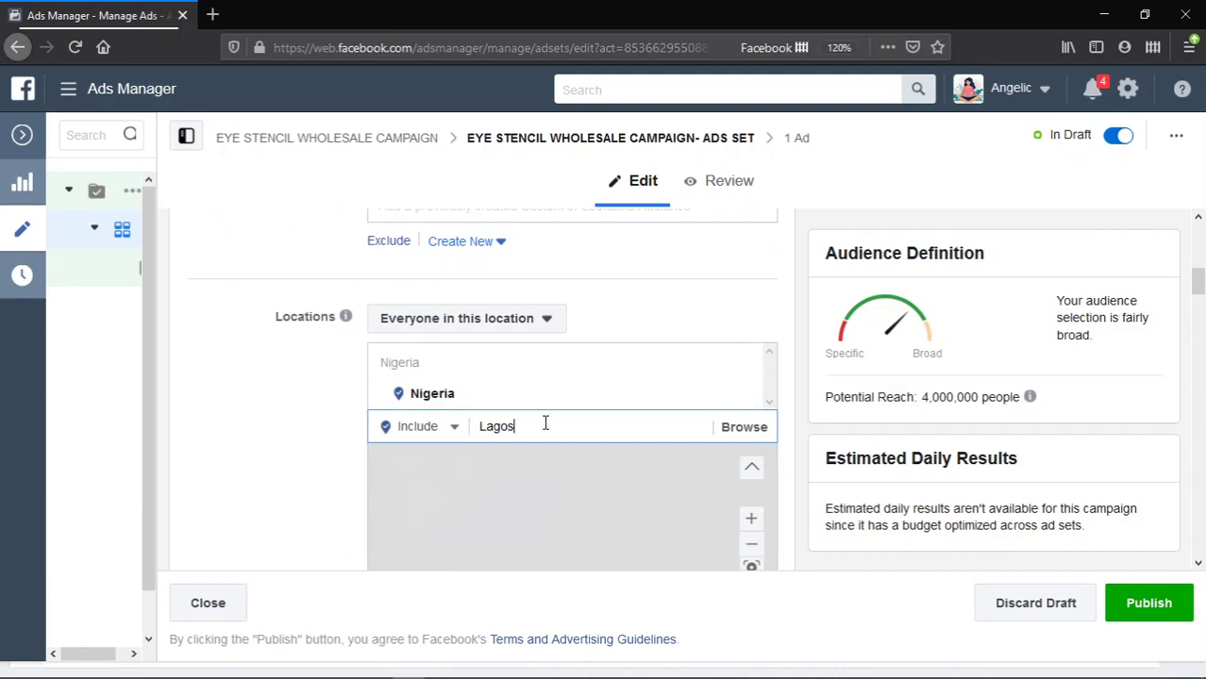
{"action": "scroll", "coordinate": [546, 424], "scroll_direction": "down", "scroll_amount": 1}
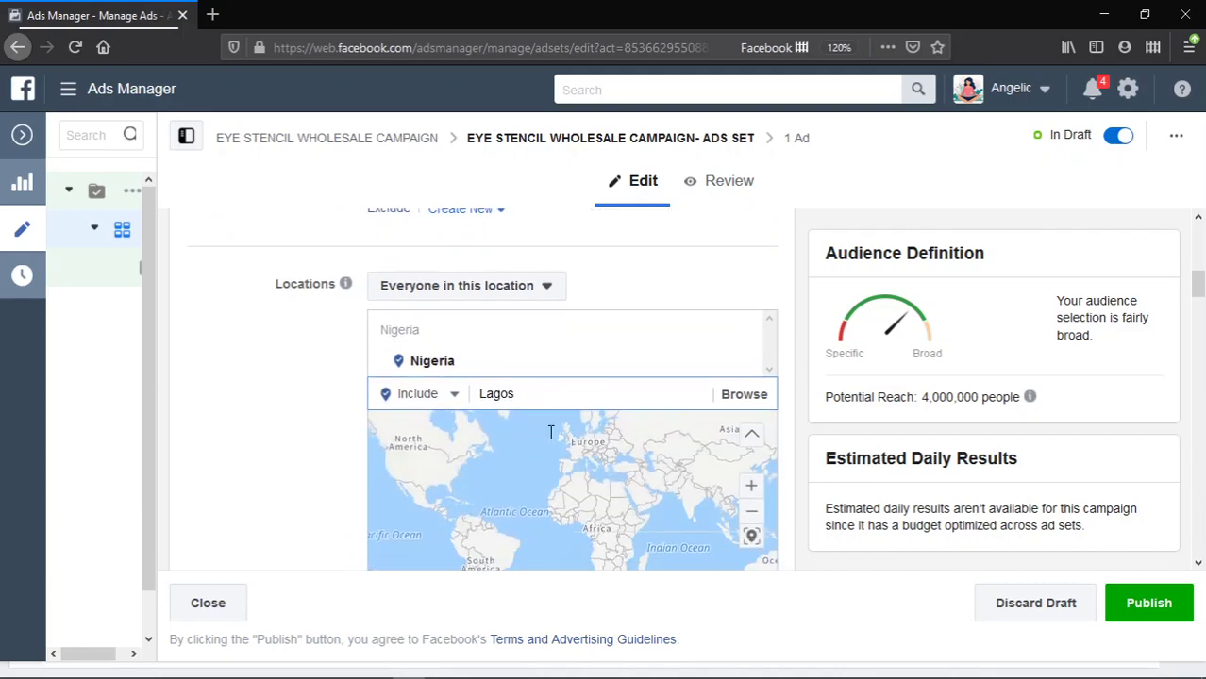
{"action": "type", "text": "agos"}
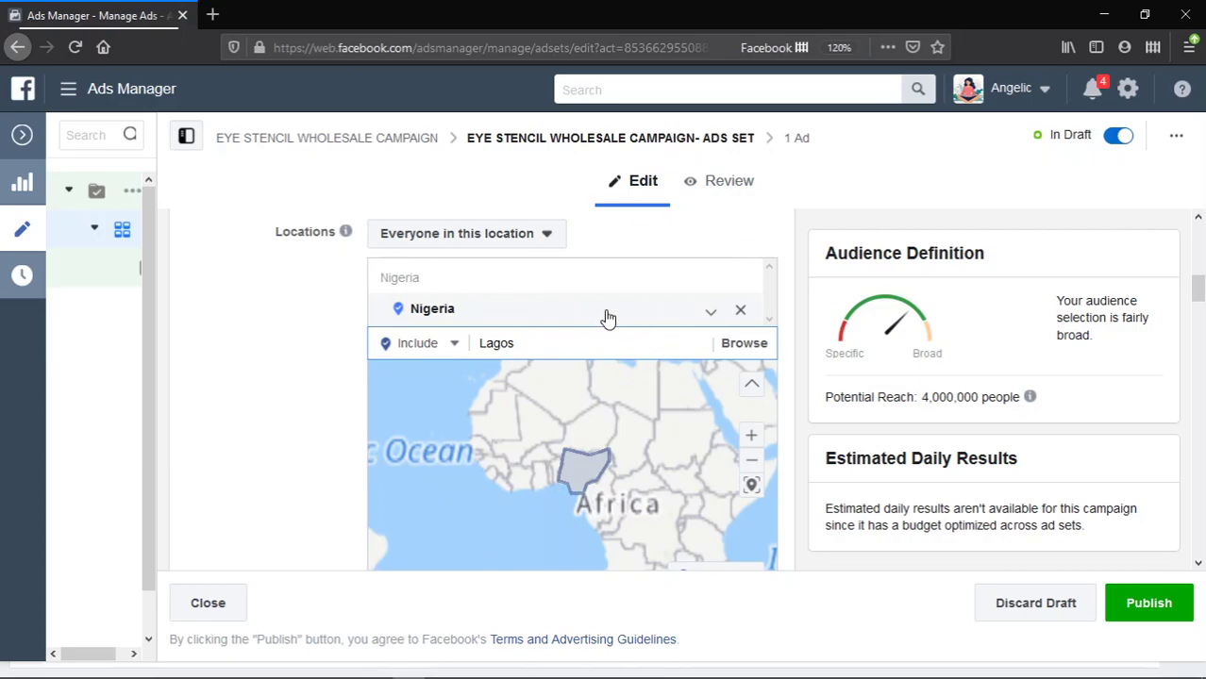
{"action": "left_click", "coordinate": [739, 310]}
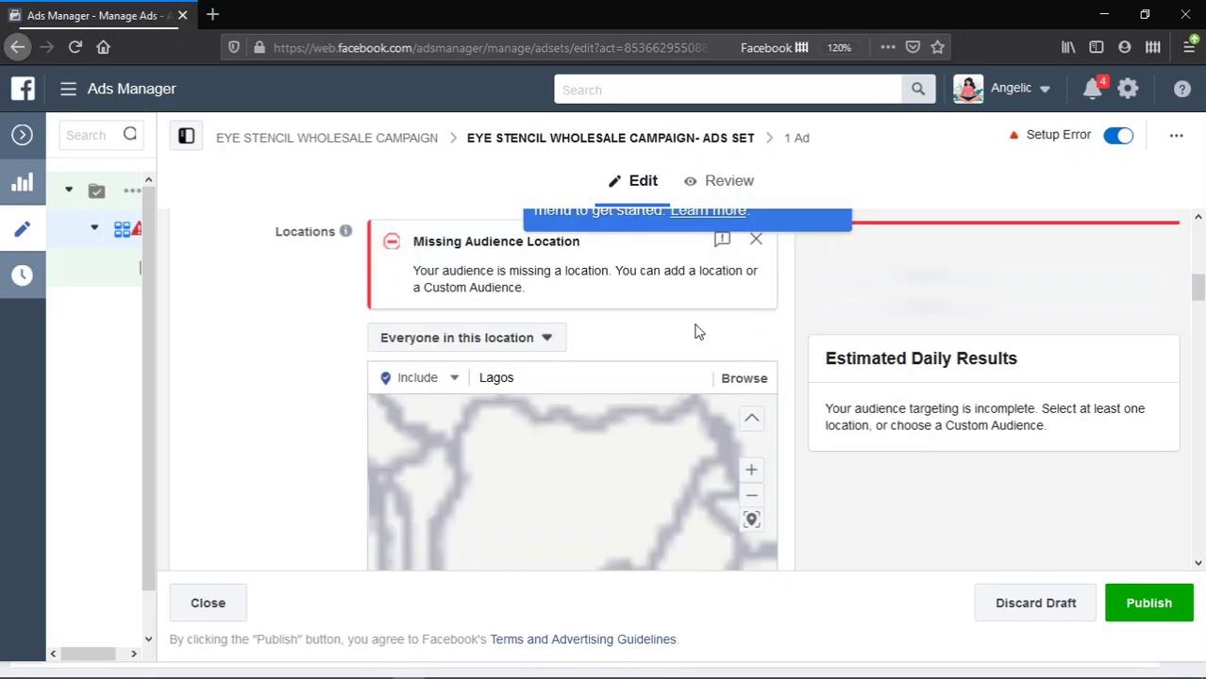
{"action": "left_click", "coordinate": [583, 380]}
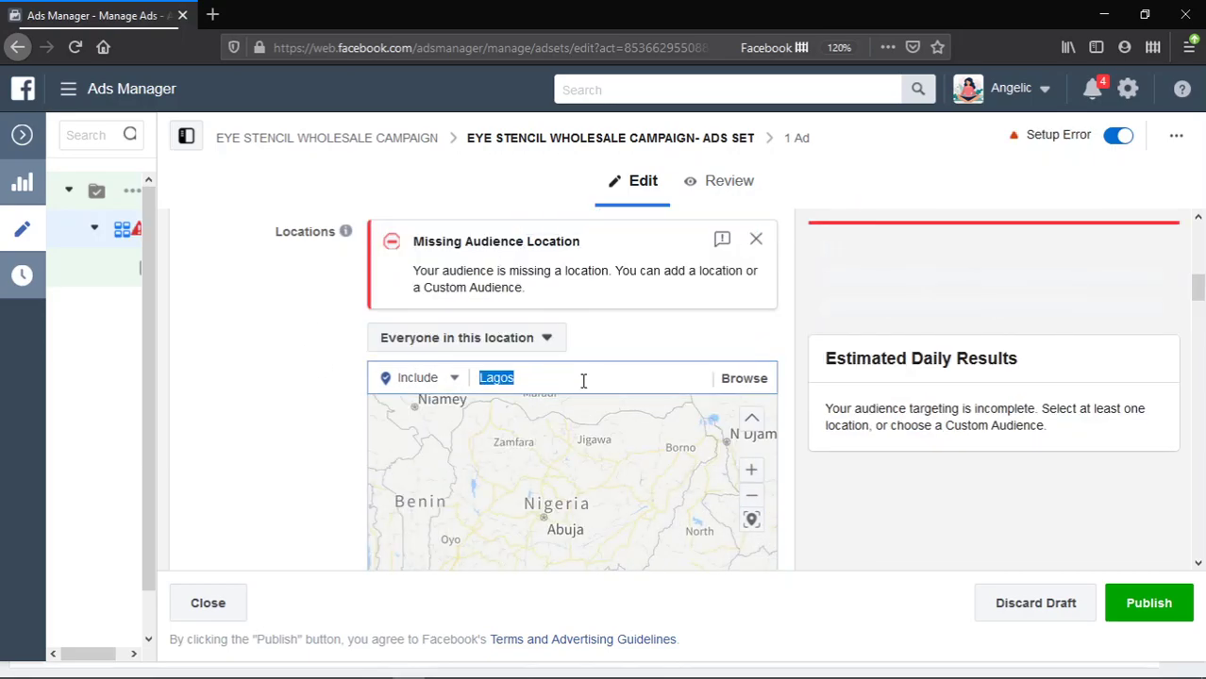
{"action": "type", "text": "Lagos"}
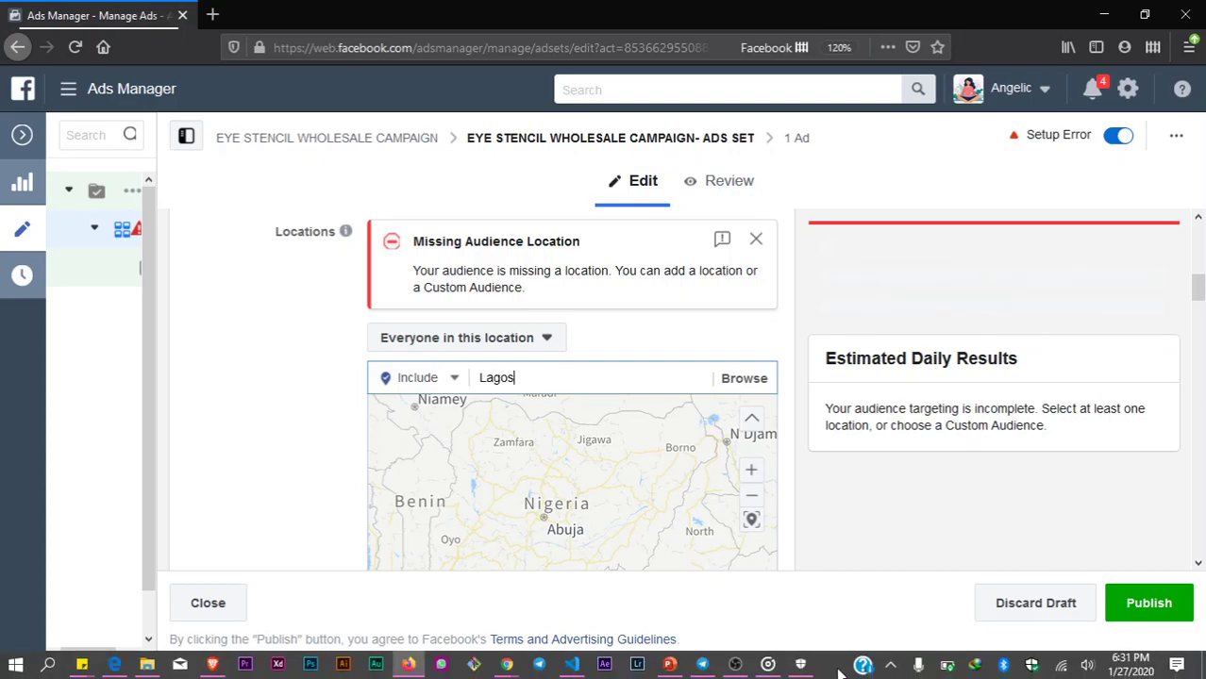
{"action": "scroll", "coordinate": [563, 377], "scroll_direction": "down", "scroll_amount": 1}
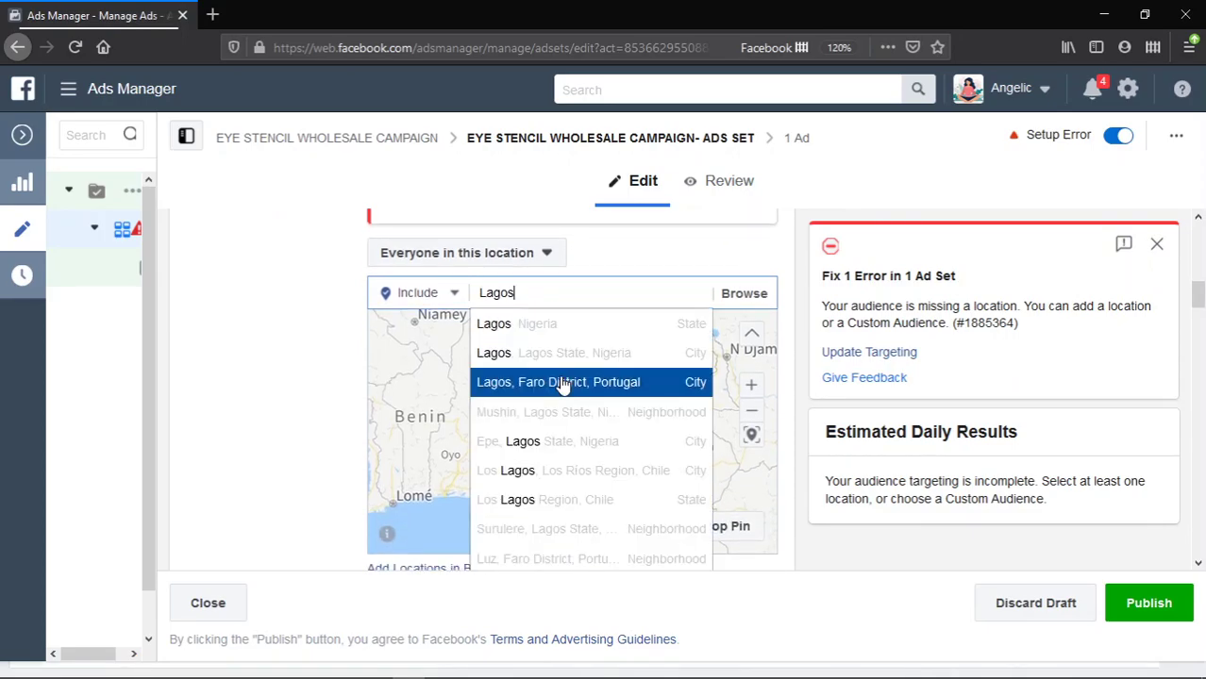
{"action": "left_click", "coordinate": [574, 326]}
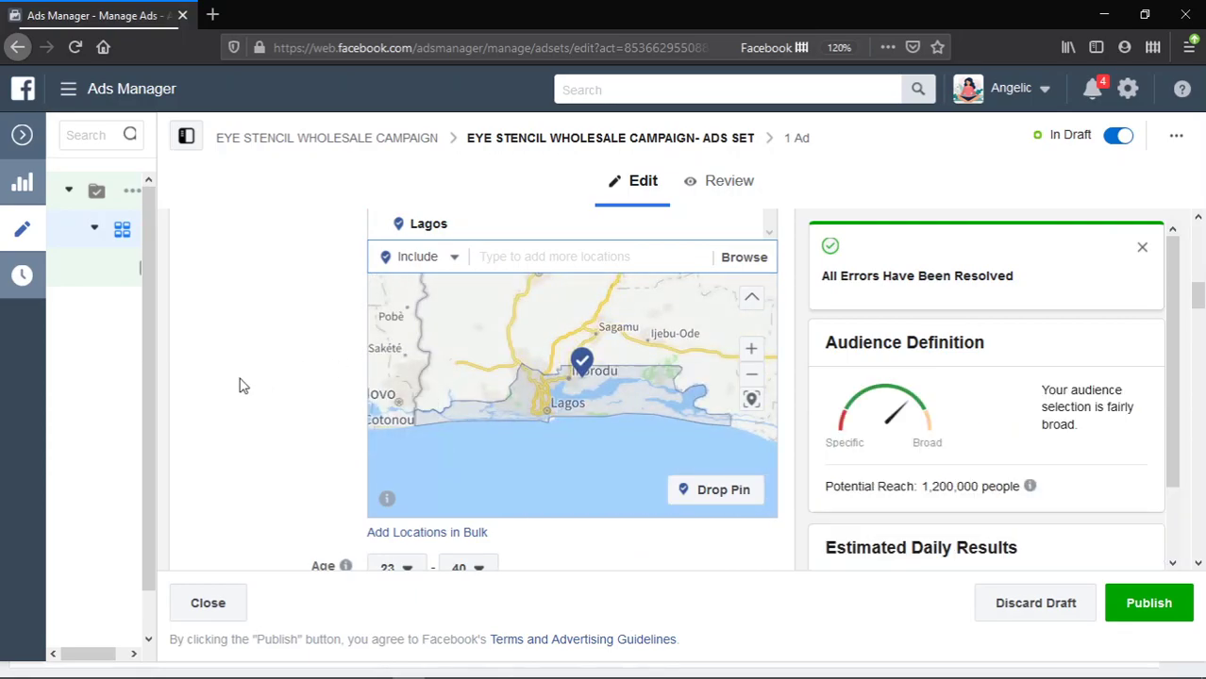
{"action": "scroll", "coordinate": [239, 385], "scroll_direction": "up", "scroll_amount": 1}
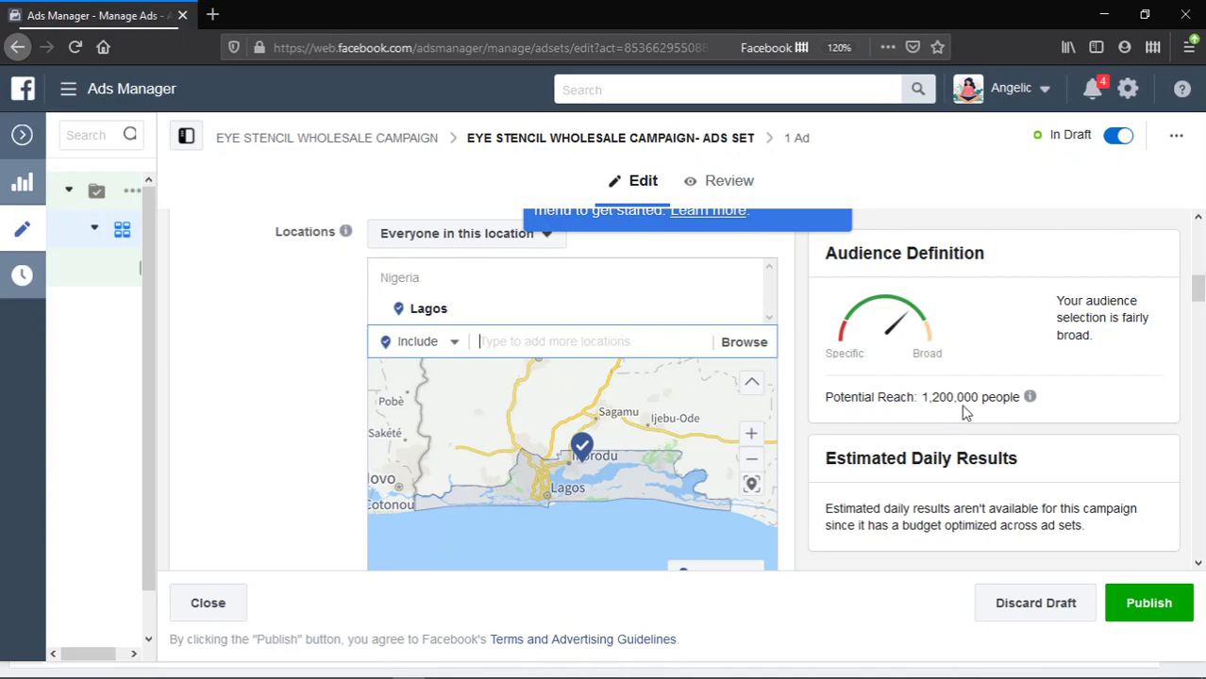
{"action": "left_click", "coordinate": [309, 360]}
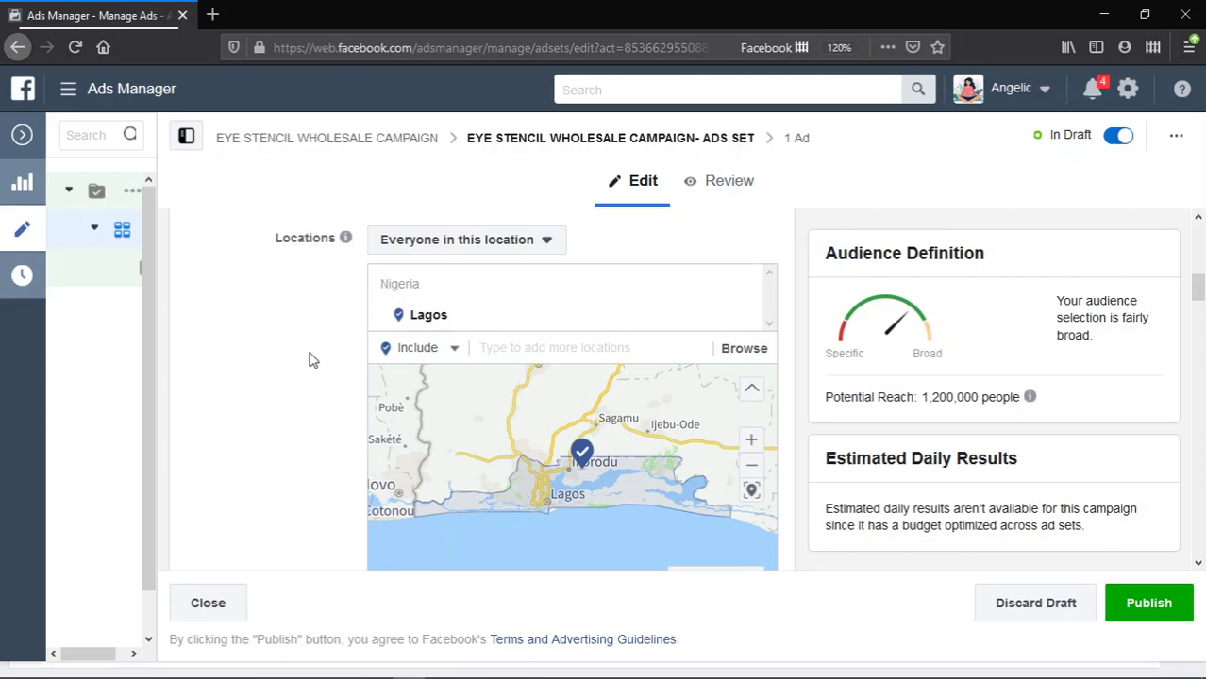
{"action": "scroll", "coordinate": [311, 361], "scroll_direction": "up", "scroll_amount": 2}
{"action": "scroll", "coordinate": [311, 360], "scroll_direction": "up", "scroll_amount": 2}
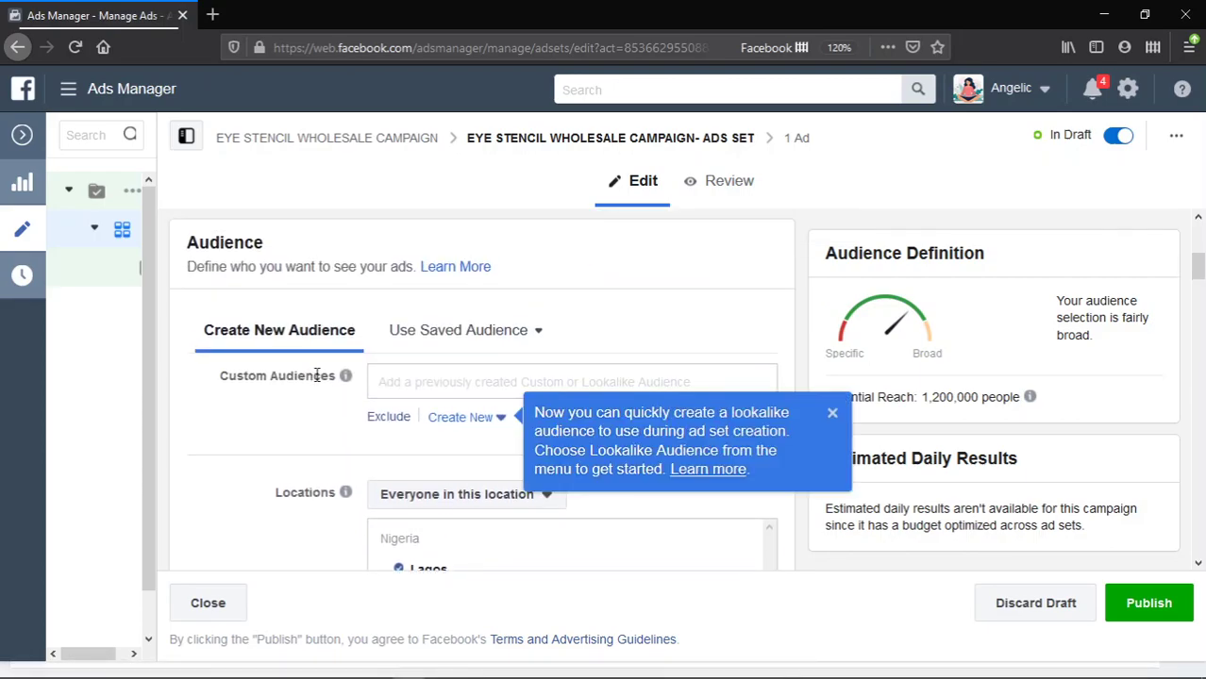
{"action": "scroll", "coordinate": [316, 377], "scroll_direction": "down", "scroll_amount": 1}
{"action": "scroll", "coordinate": [316, 380], "scroll_direction": "down", "scroll_amount": 4}
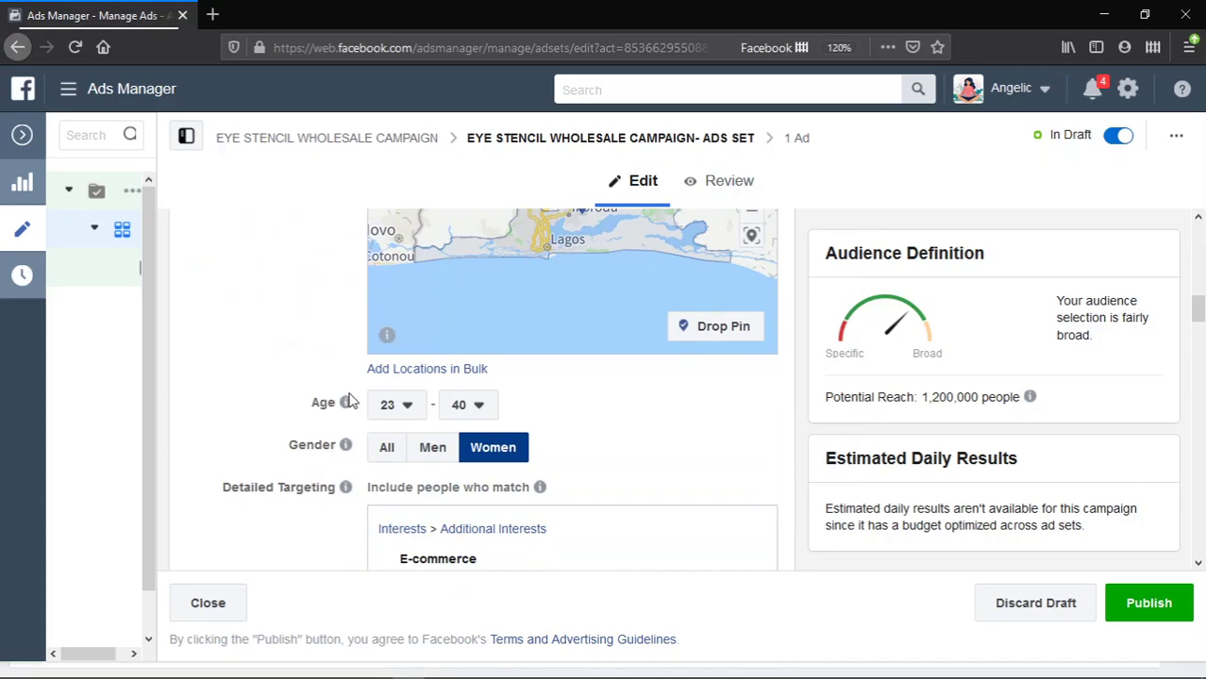
{"action": "mouse_move", "coordinate": [349, 399]}
{"action": "scroll", "coordinate": [348, 399], "scroll_direction": "down", "scroll_amount": 3}
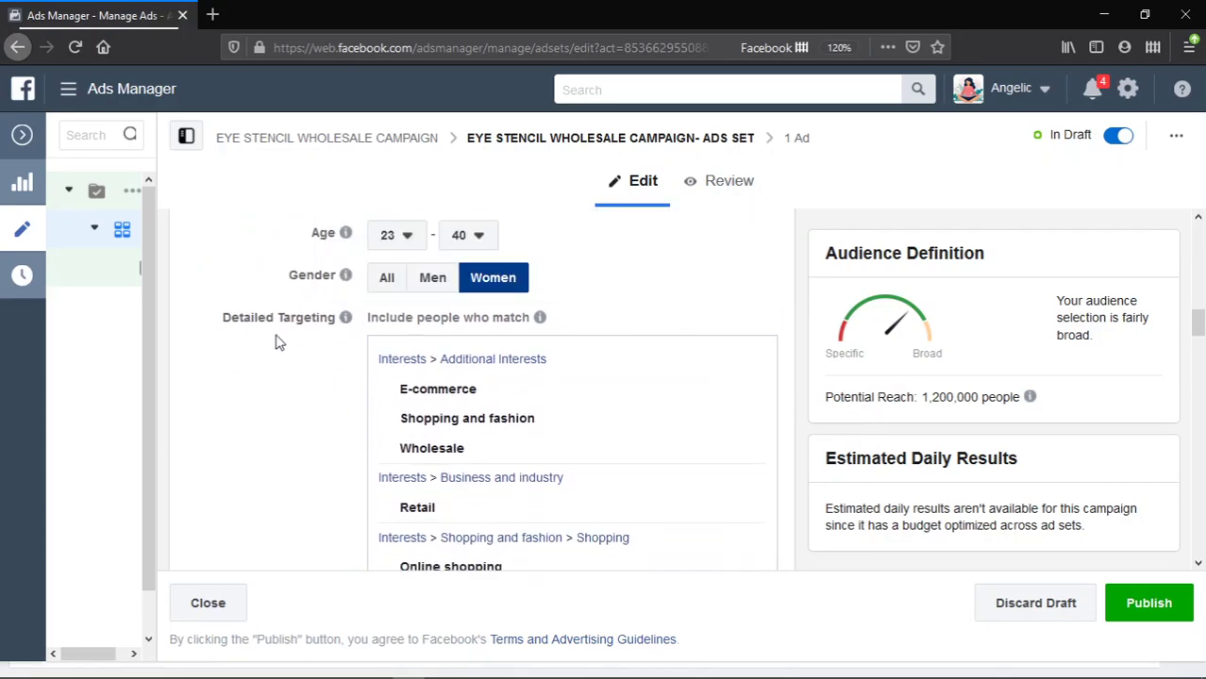
{"action": "scroll", "coordinate": [292, 339], "scroll_direction": "down", "scroll_amount": 10}
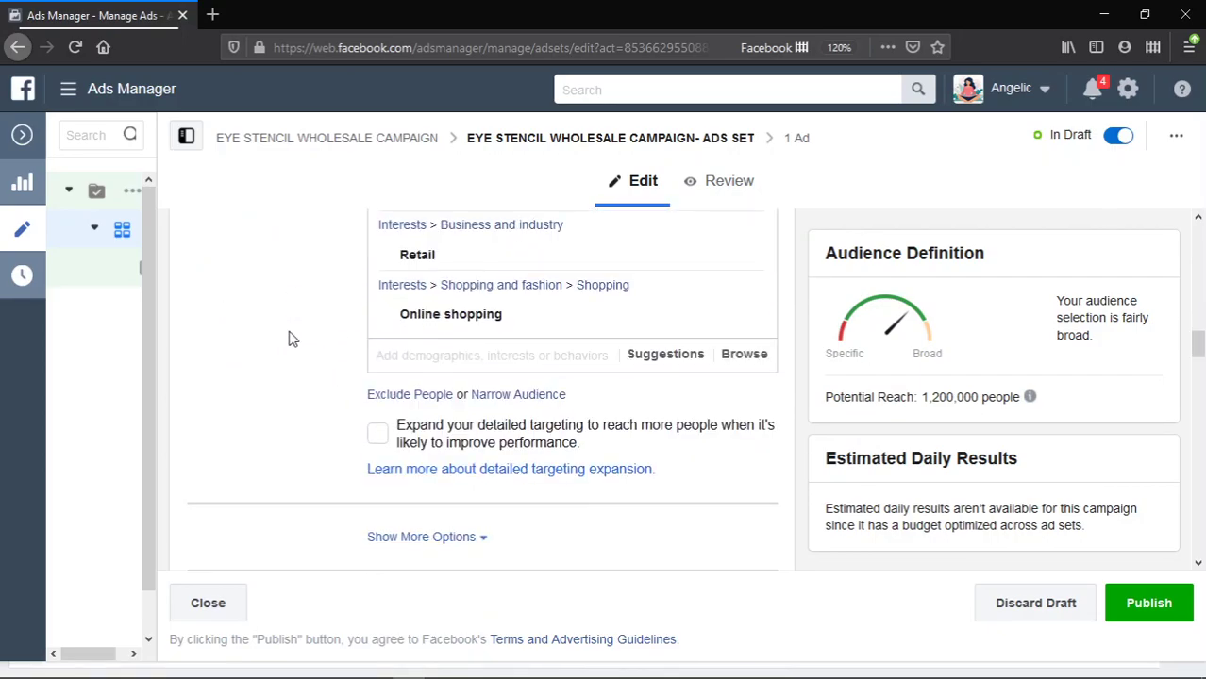
{"action": "scroll", "coordinate": [291, 338], "scroll_direction": "down", "scroll_amount": 5}
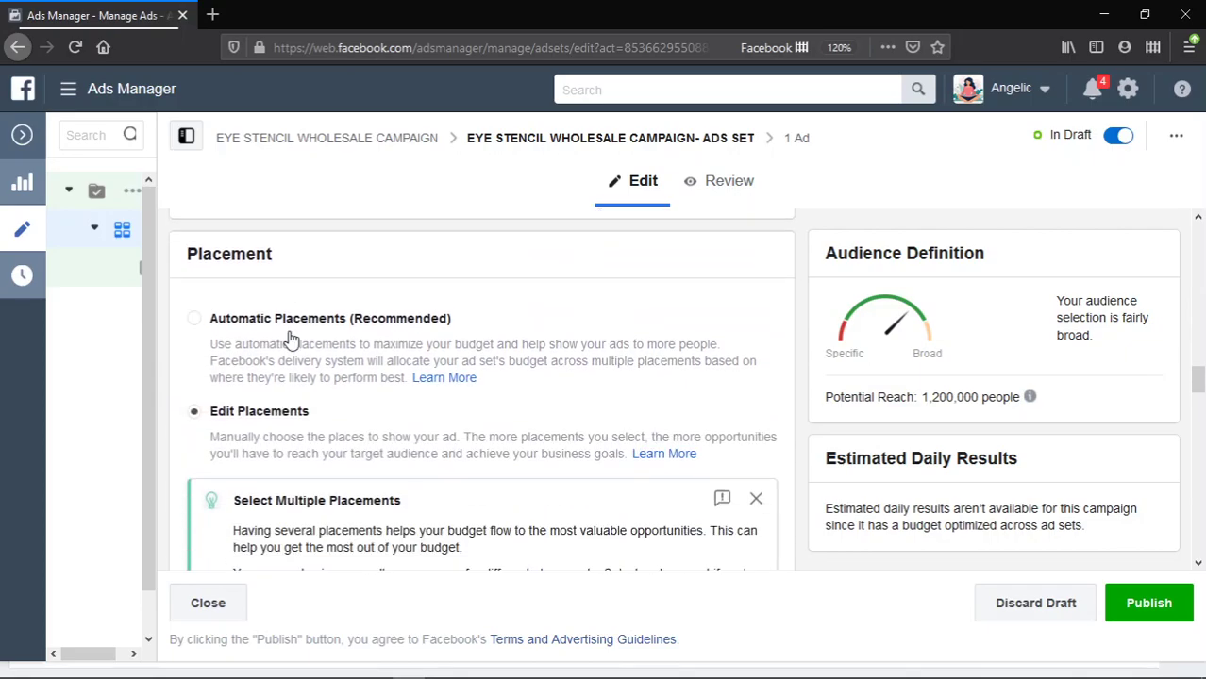
{"action": "scroll", "coordinate": [290, 336], "scroll_direction": "down", "scroll_amount": 10}
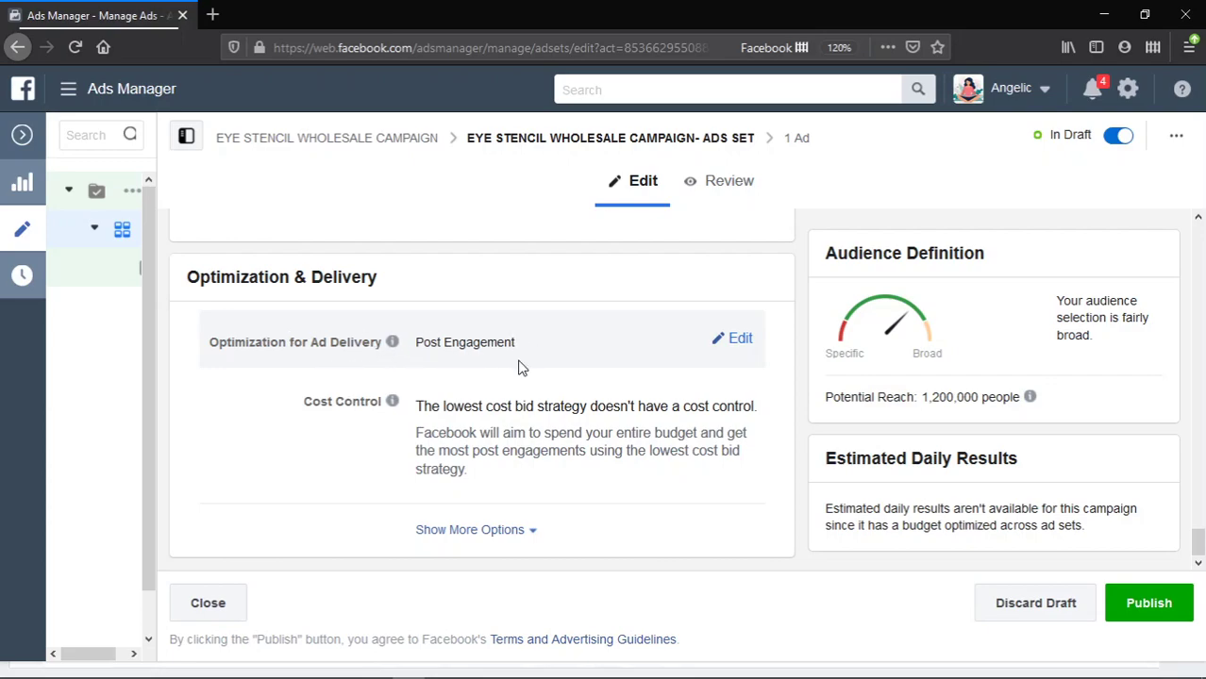
{"action": "scroll", "coordinate": [524, 363], "scroll_direction": "up", "scroll_amount": 5}
{"action": "scroll", "coordinate": [556, 358], "scroll_direction": "up", "scroll_amount": 3}
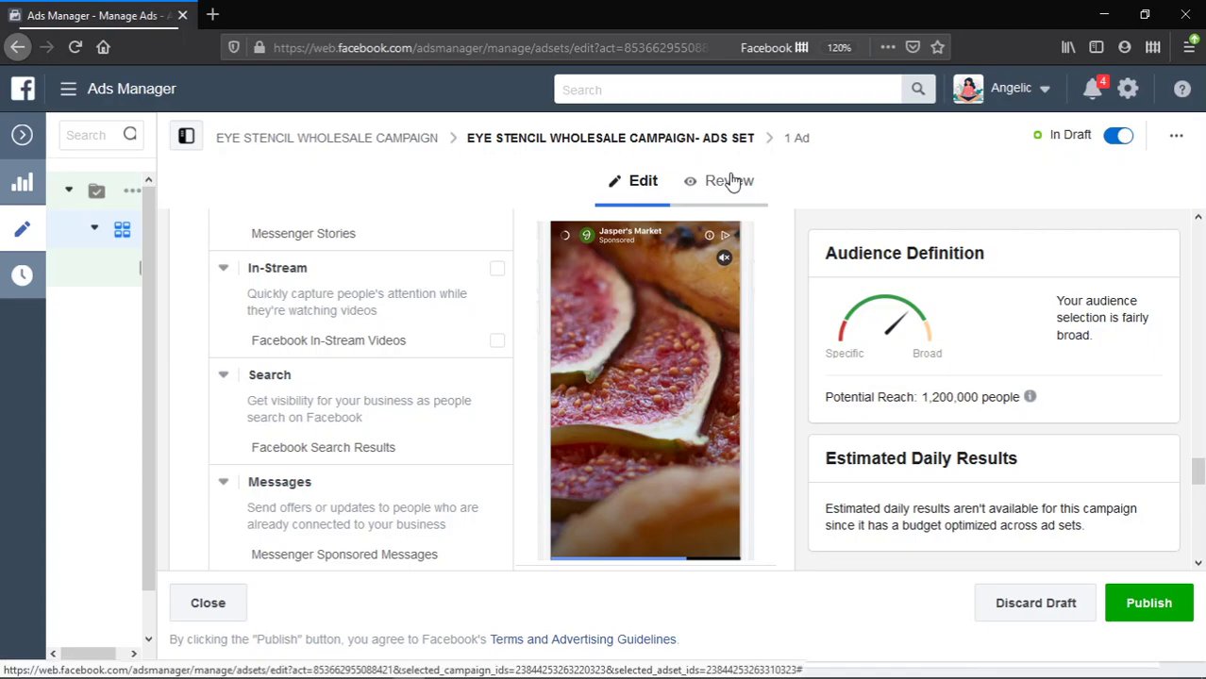
{"action": "scroll", "coordinate": [350, 385], "scroll_direction": "up", "scroll_amount": 5}
{"action": "scroll", "coordinate": [350, 385], "scroll_direction": "up", "scroll_amount": 15}
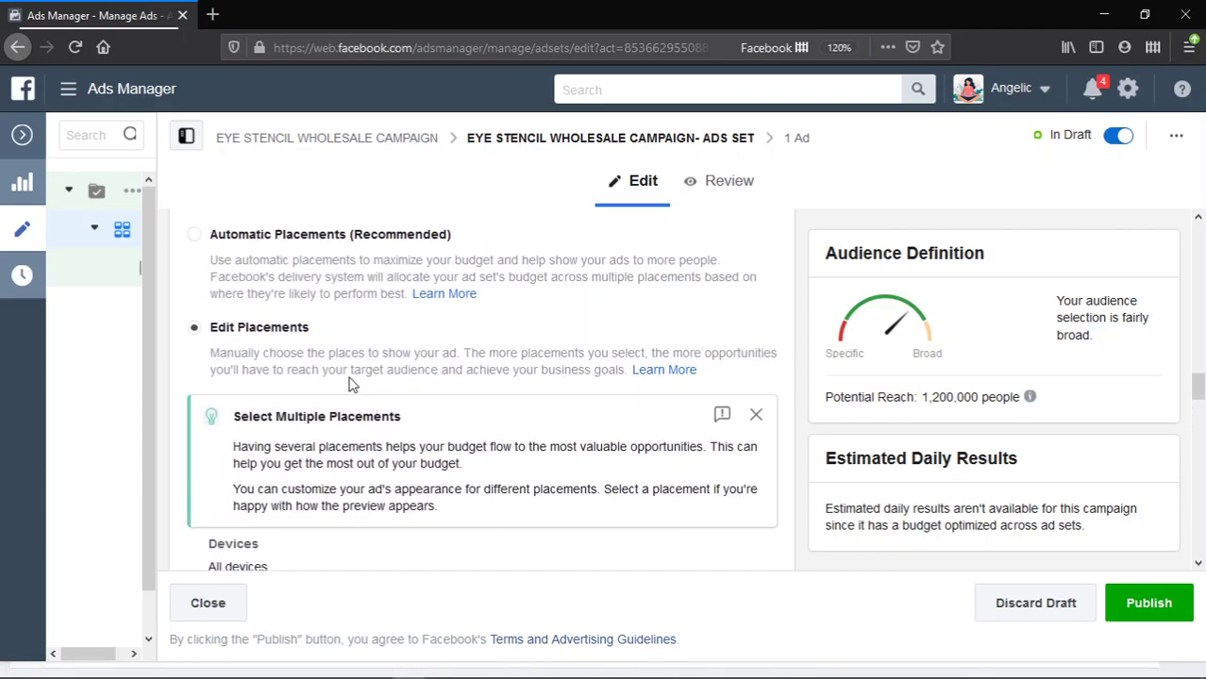
- Open the ad set's 1 Ad and scroll through its Use Existing Post creative settings
{"action": "left_click", "coordinate": [805, 145]}
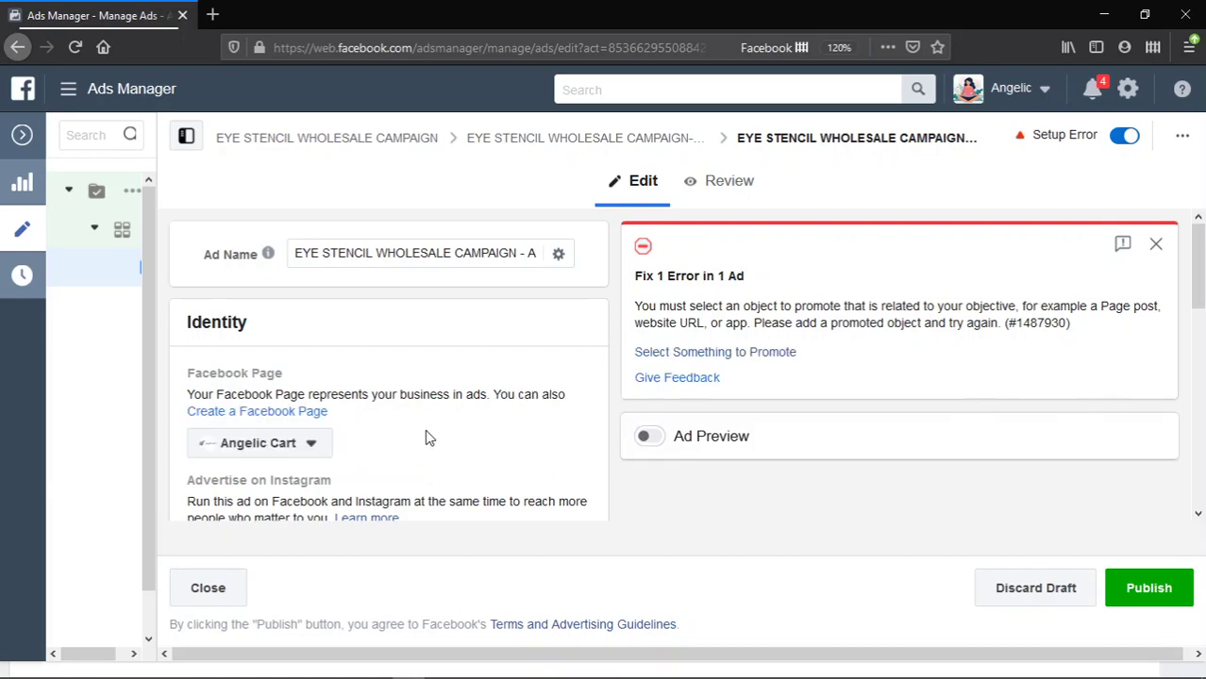
{"action": "scroll", "coordinate": [425, 437], "scroll_direction": "down", "scroll_amount": 1}
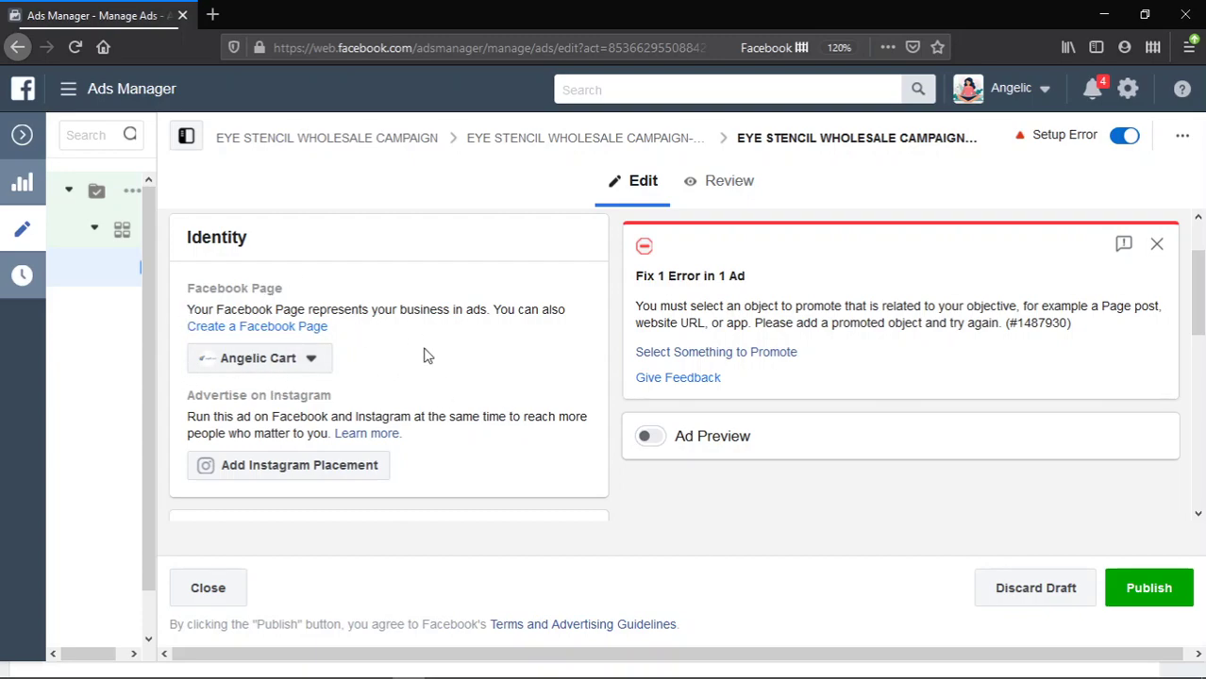
{"action": "scroll", "coordinate": [427, 356], "scroll_direction": "down", "scroll_amount": 5}
{"action": "scroll", "coordinate": [423, 355], "scroll_direction": "up", "scroll_amount": 1}
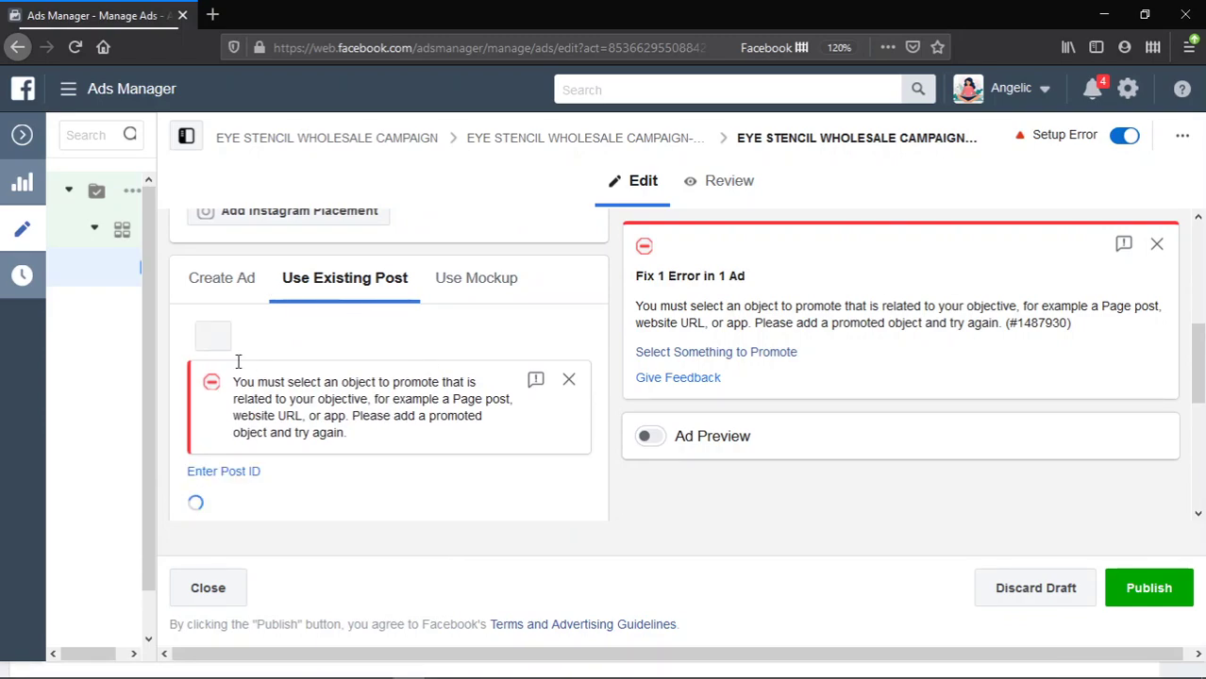
{"action": "scroll", "coordinate": [382, 400], "scroll_direction": "up", "scroll_amount": 1}
{"action": "scroll", "coordinate": [359, 387], "scroll_direction": "up", "scroll_amount": 1}
{"action": "scroll", "coordinate": [351, 380], "scroll_direction": "down", "scroll_amount": 1}
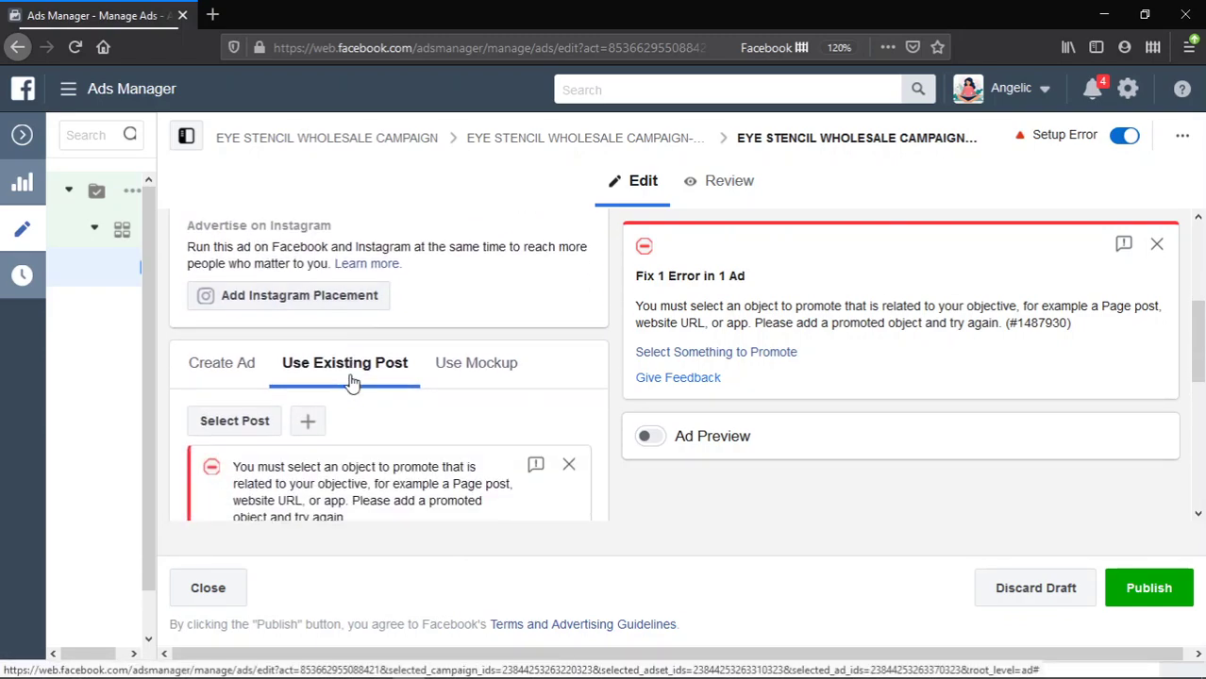
{"action": "scroll", "coordinate": [351, 381], "scroll_direction": "down", "scroll_amount": 2}
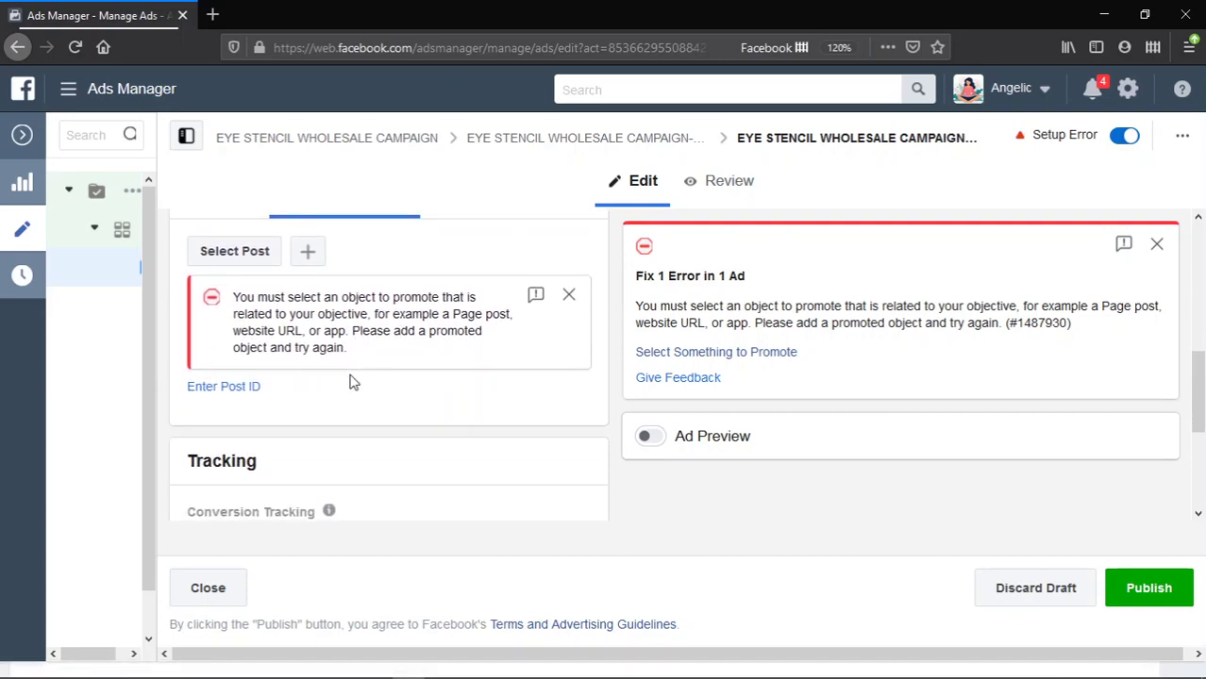
{"action": "scroll", "coordinate": [351, 381], "scroll_direction": "up", "scroll_amount": 4}
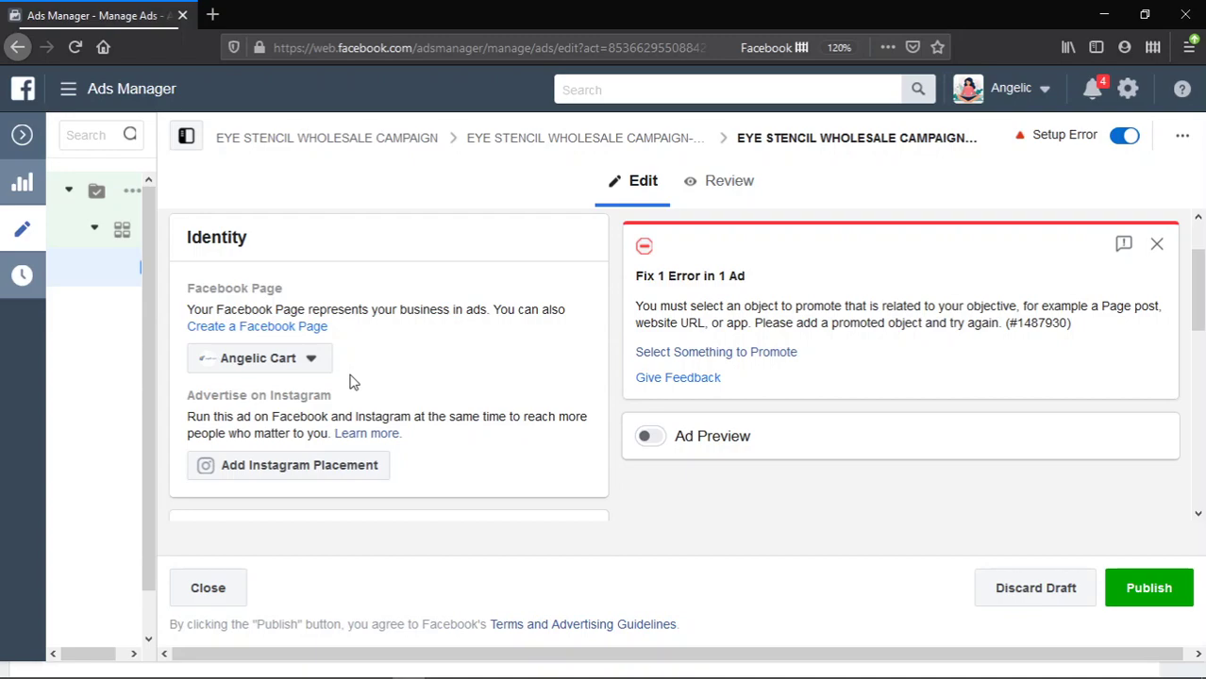
{"action": "scroll", "coordinate": [351, 381], "scroll_direction": "up", "scroll_amount": 1}
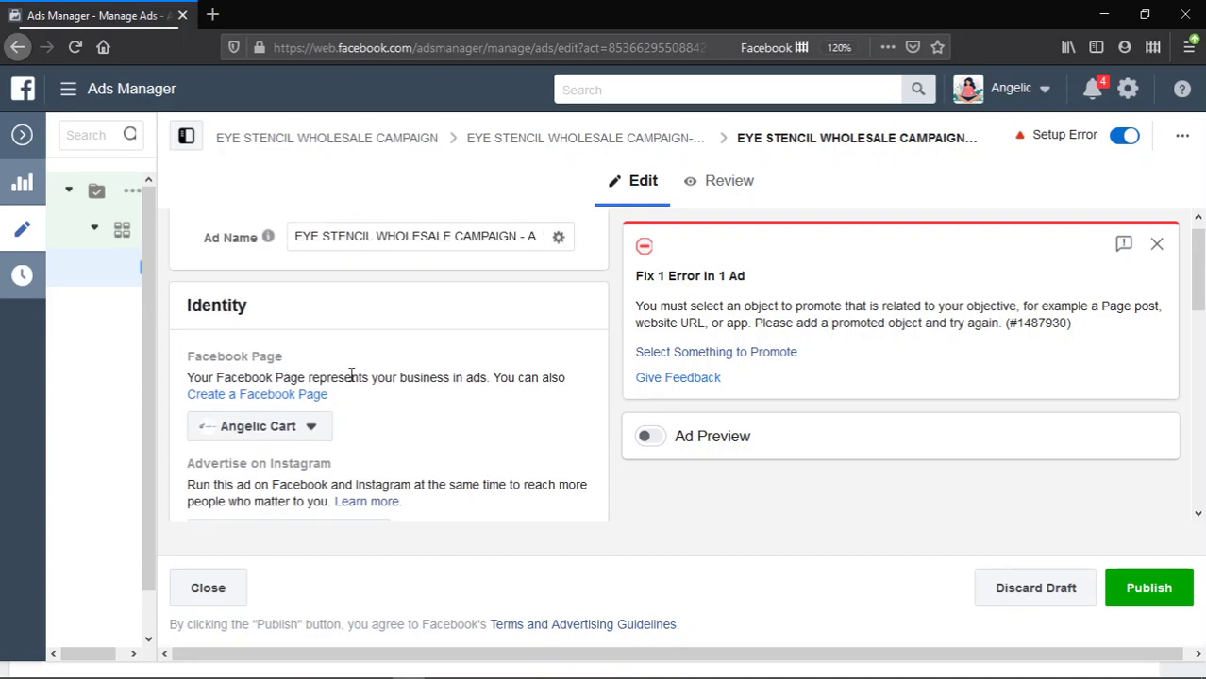
{"action": "scroll", "coordinate": [302, 420], "scroll_direction": "down", "scroll_amount": 1}
{"action": "scroll", "coordinate": [304, 422], "scroll_direction": "down", "scroll_amount": 1}
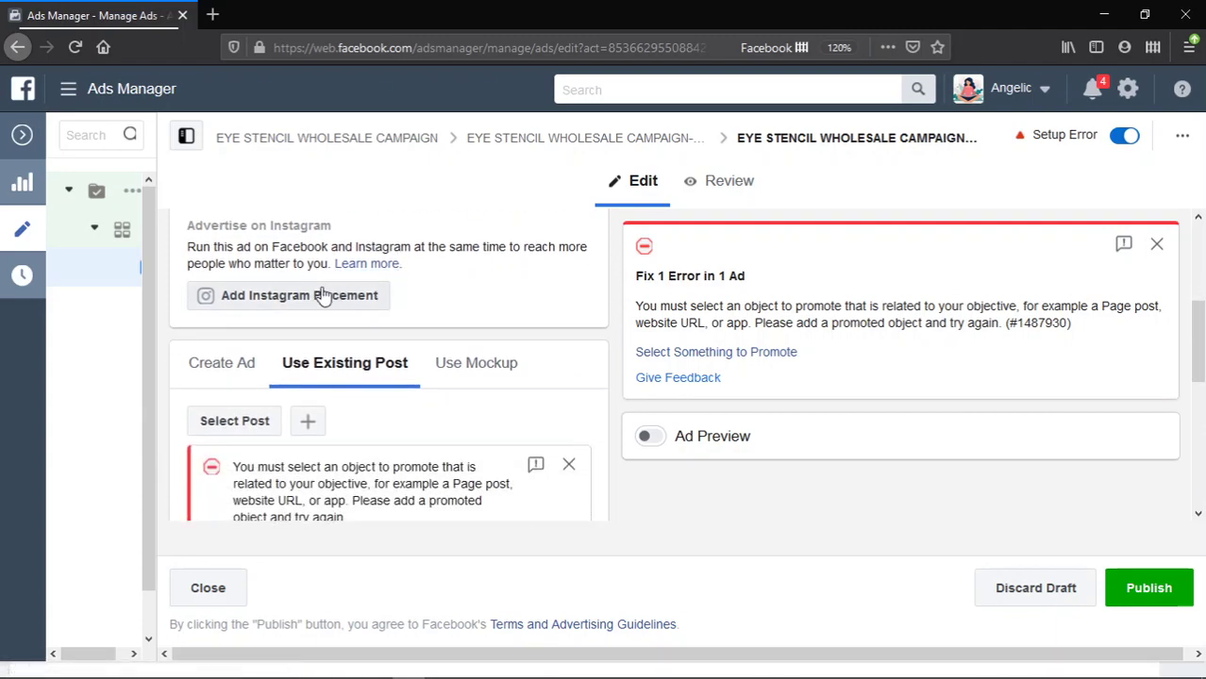
{"action": "scroll", "coordinate": [495, 291], "scroll_direction": "down", "scroll_amount": 2}
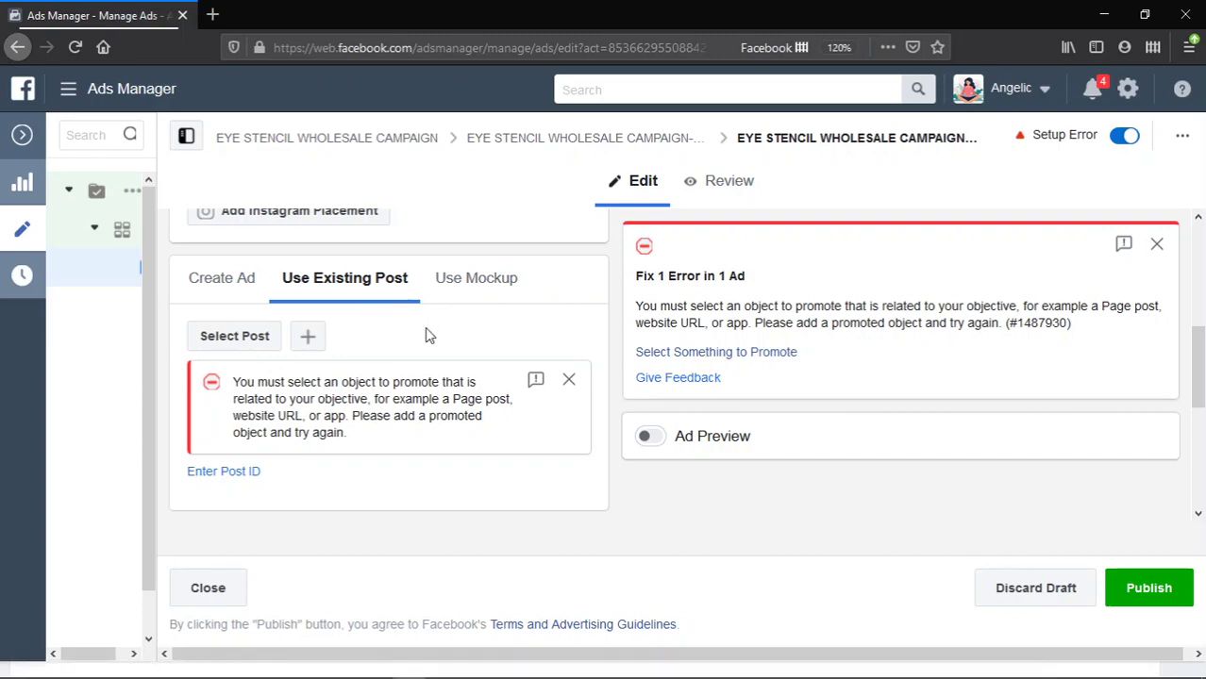
{"action": "scroll", "coordinate": [425, 335], "scroll_direction": "down", "scroll_amount": 1}
{"action": "scroll", "coordinate": [411, 330], "scroll_direction": "up", "scroll_amount": 2}
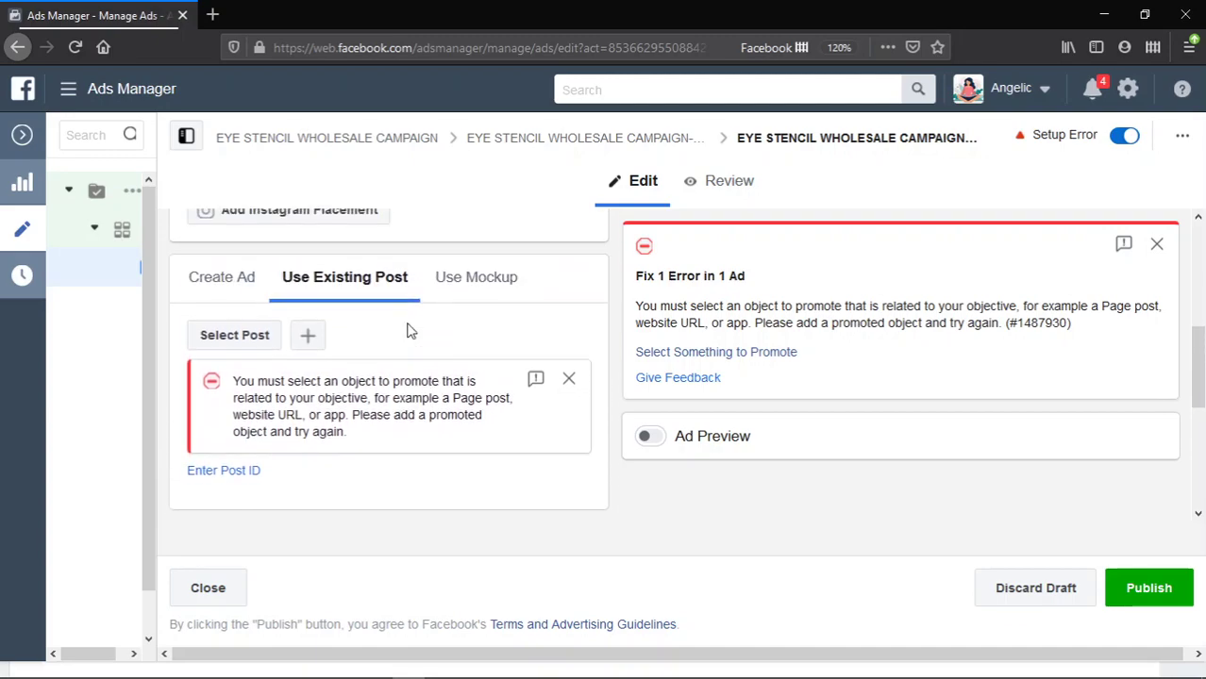
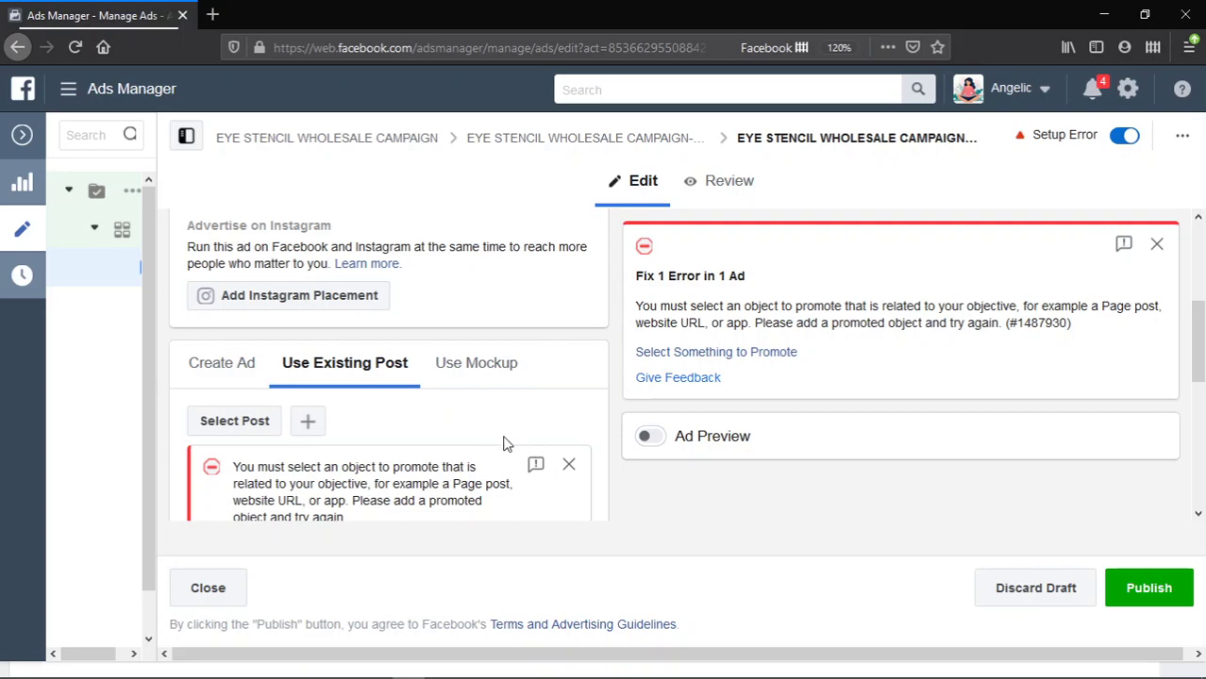
- Start a new Page post for the ad from its Use Existing Post section
{"action": "scroll", "coordinate": [483, 445], "scroll_direction": "down", "scroll_amount": 3}
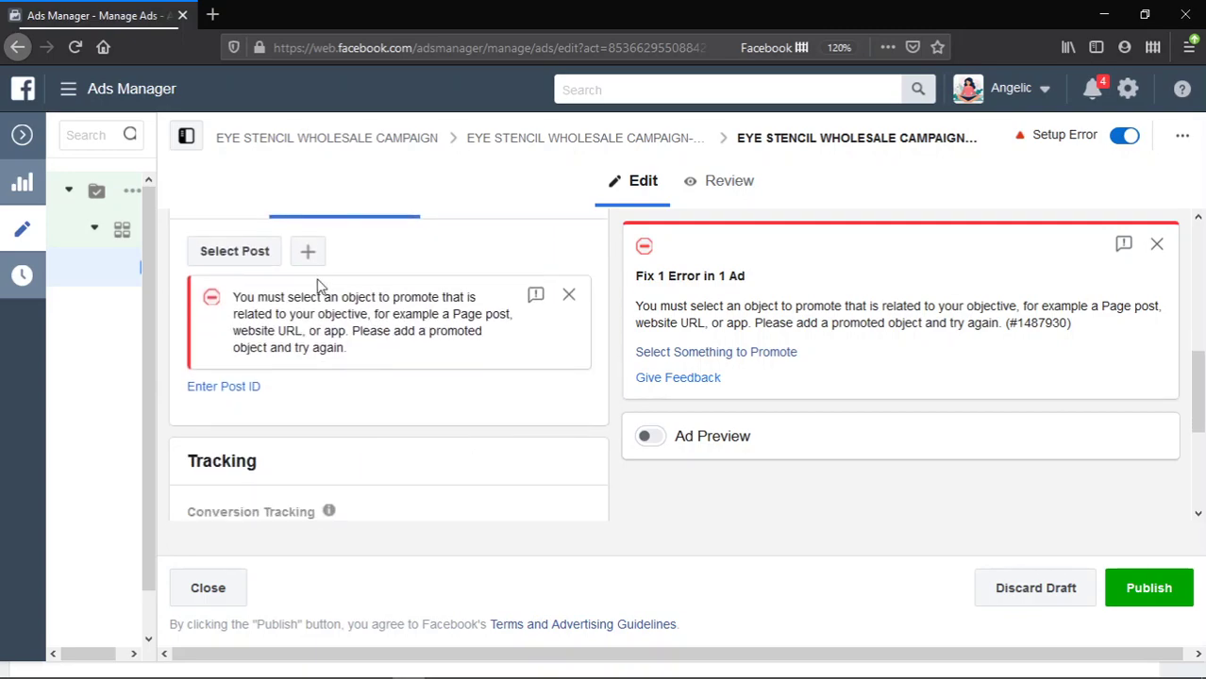
{"action": "scroll", "coordinate": [313, 283], "scroll_direction": "up", "scroll_amount": 2}
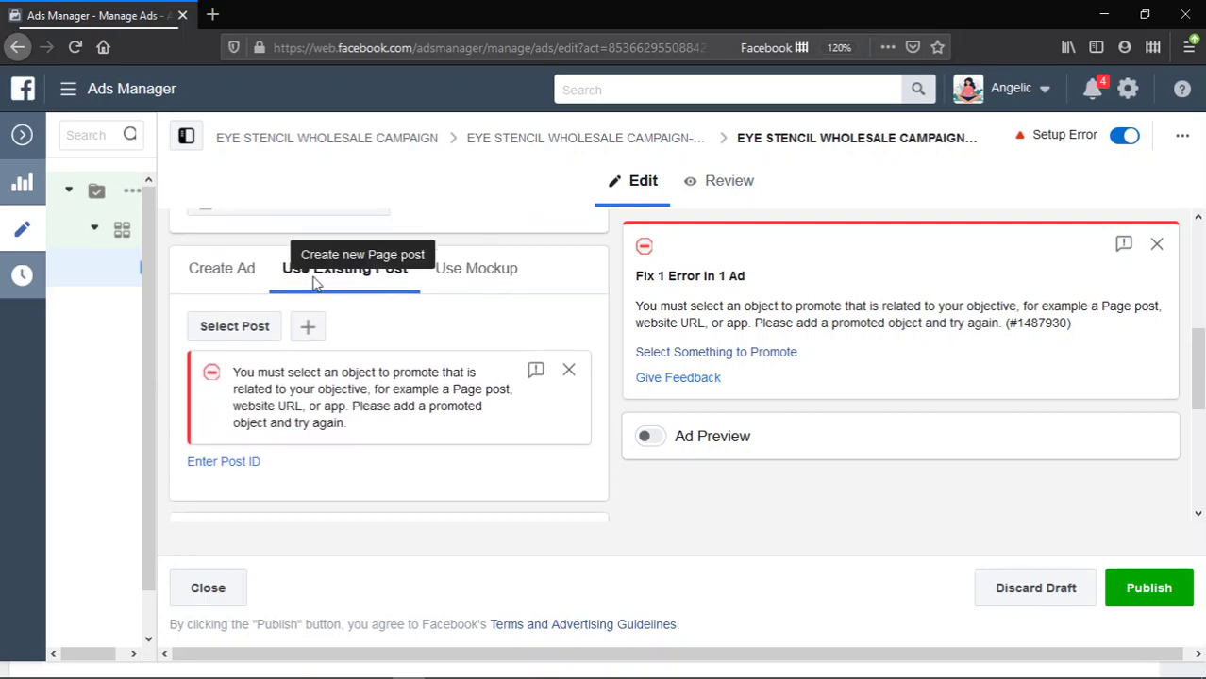
{"action": "left_click", "coordinate": [308, 338]}
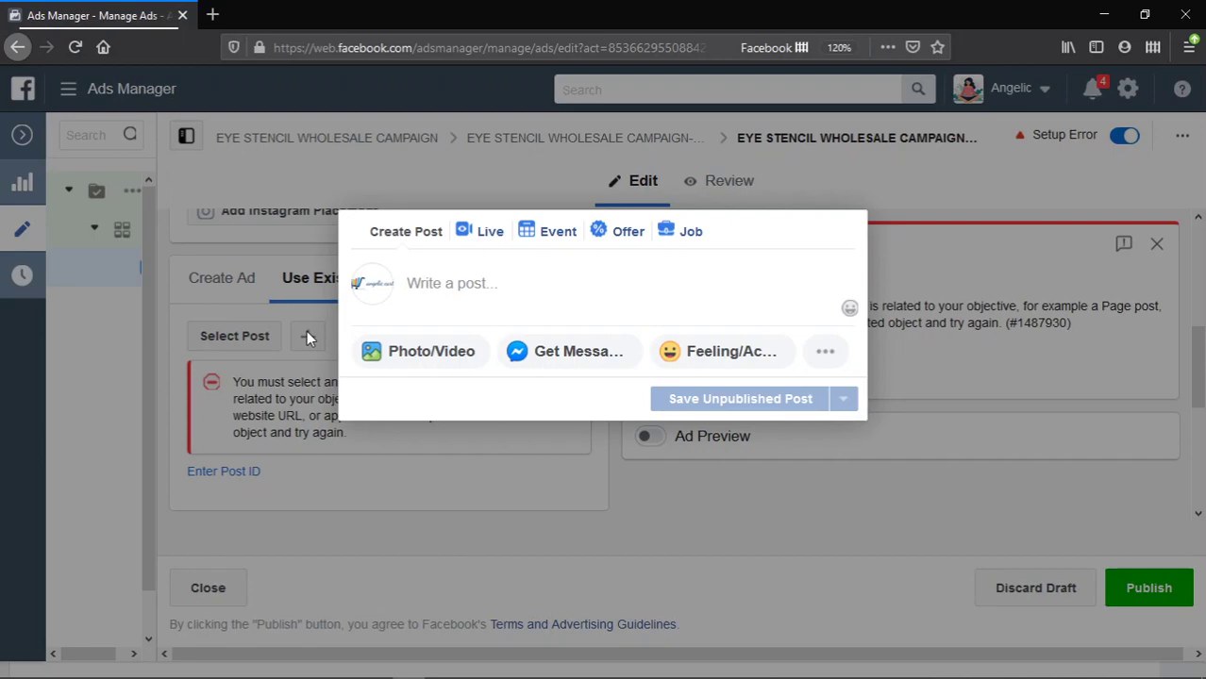
- Write '50% Discount for our Wholesale Price', offering Eye Brow Stencil for just N950 per pack
{"action": "left_click", "coordinate": [501, 293]}
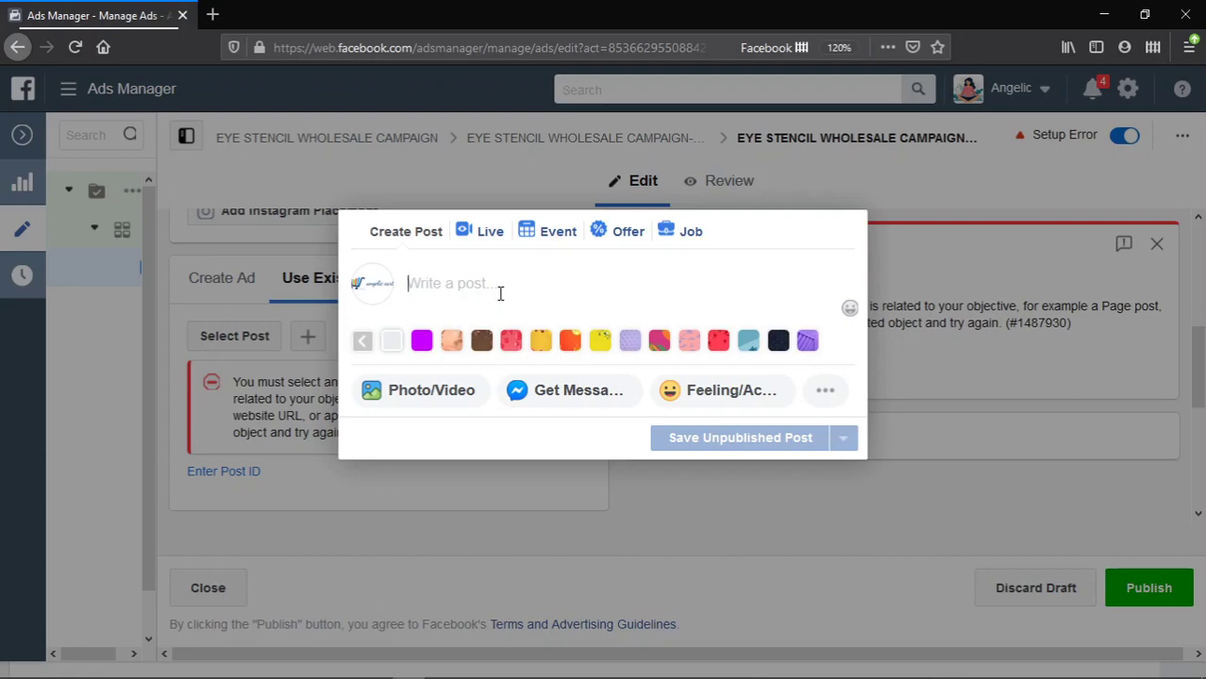
{"action": "type", "text": "hUGE"}
{"action": "key", "text": "BackSpace"}
{"action": "key", "text": "BackSpace"}
{"action": "key", "text": "BackSpace"}
{"action": "key", "text": "BackSpace"}
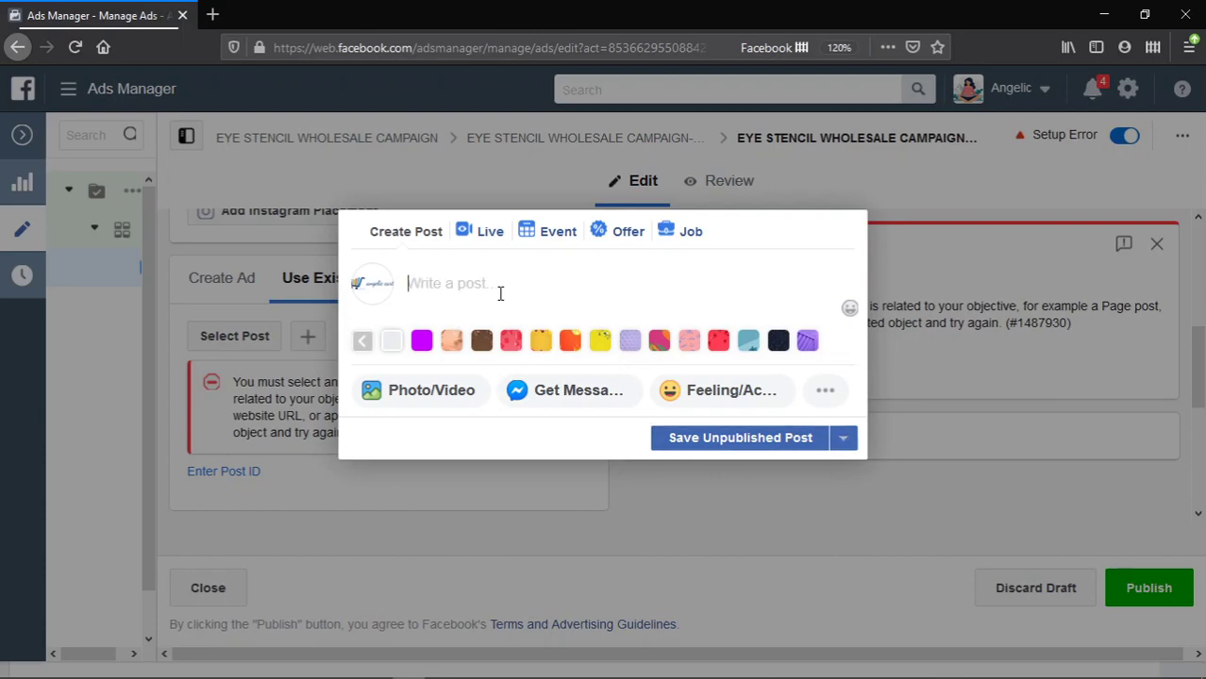
{"action": "type", "text": "90"}
{"action": "key", "text": "BackSpace"}
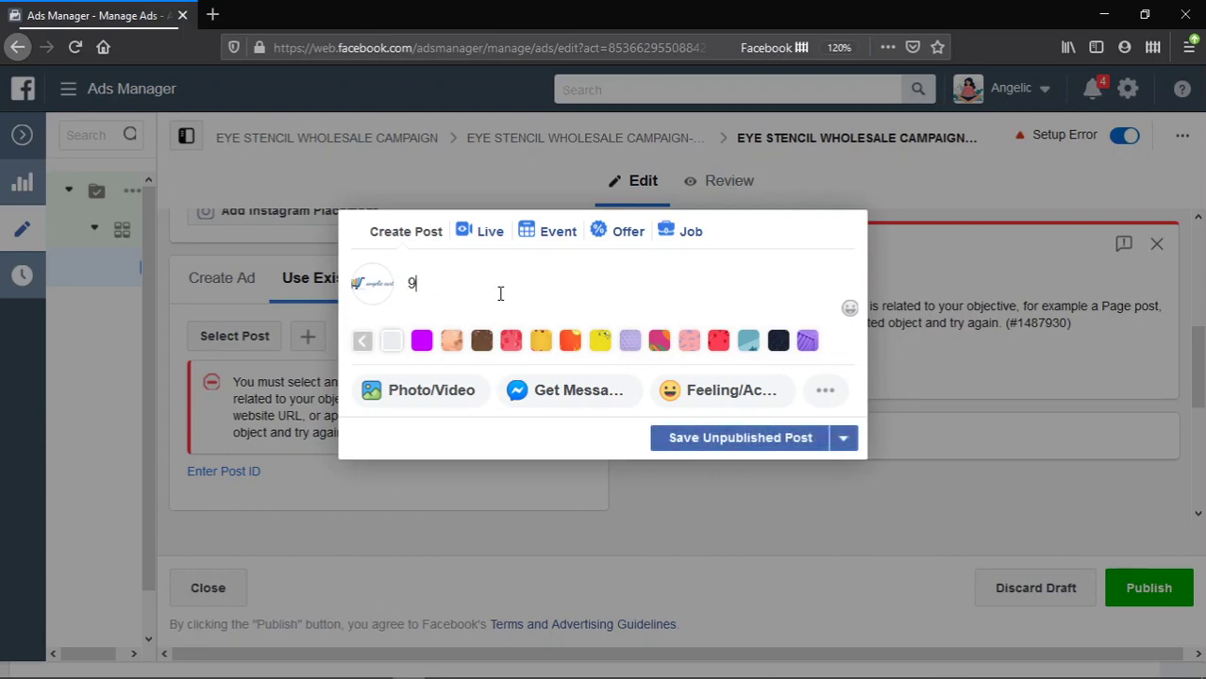
{"action": "key", "text": "BackSpace"}
{"action": "type", "text": "50% Discount for our Whola"}
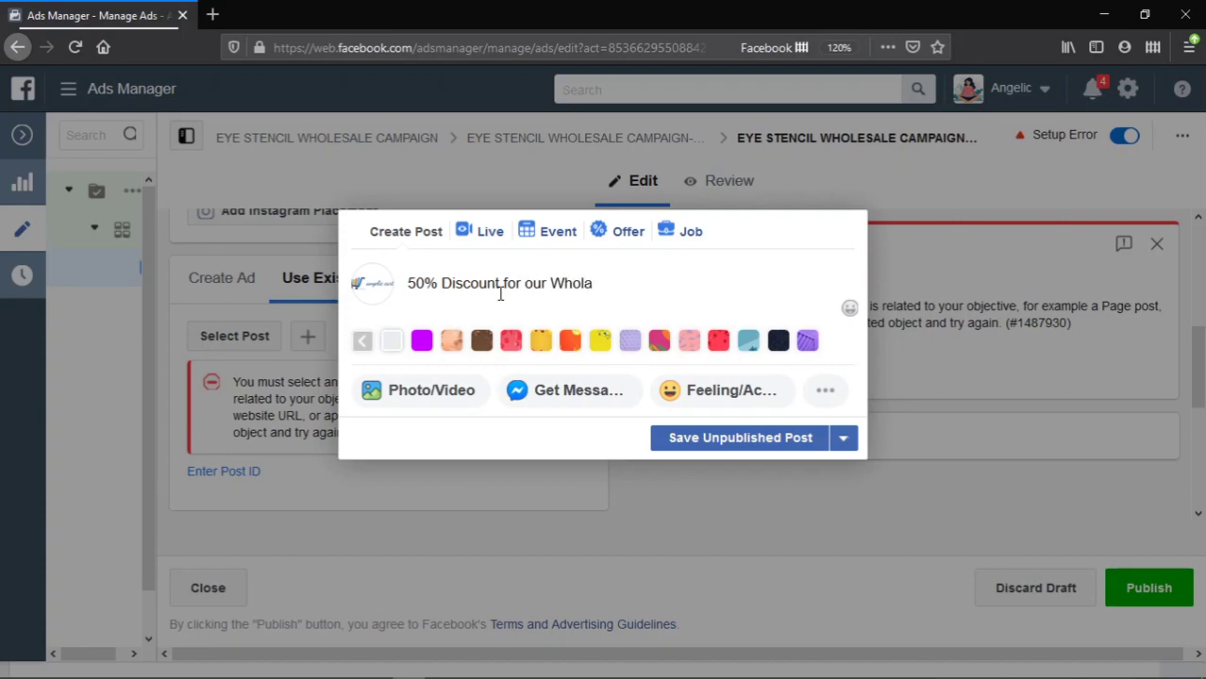
{"action": "key", "text": "BackSpace"}
{"action": "type", "text": "esale Price"}
{"action": "type", "text": ". Buy the"}
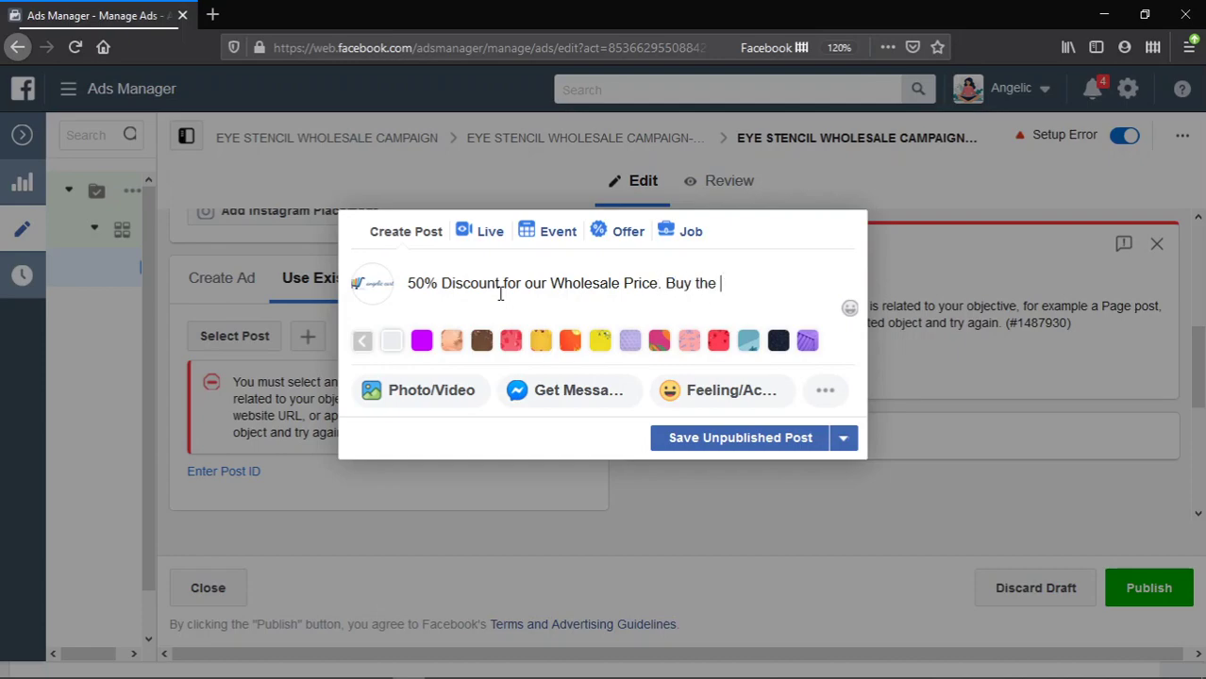
{"action": "type", "text": " Wo"}
{"action": "key", "text": "BackSpace"}
{"action": "key", "text": "BackSpace"}
{"action": "type", "text": "exclusive and classib"}
{"action": "key", "text": "BackSpace"}
{"action": "type", "text": "c"}
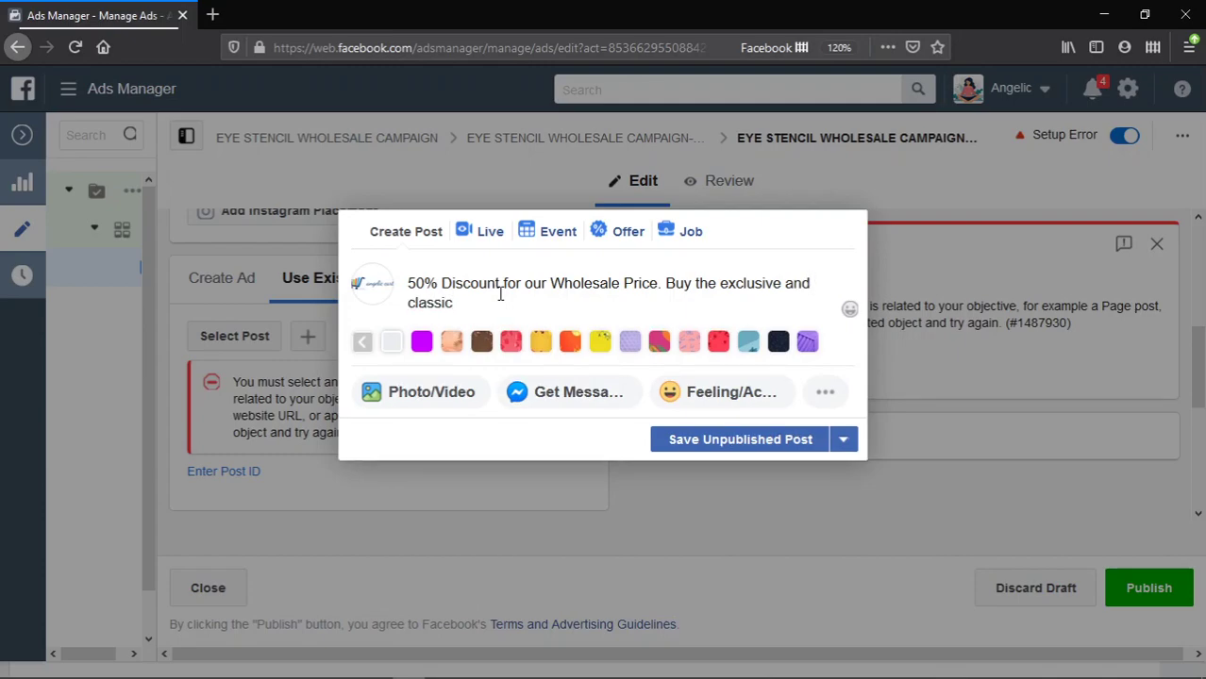
{"action": "type", "text": " Eye Brow Stencil "}
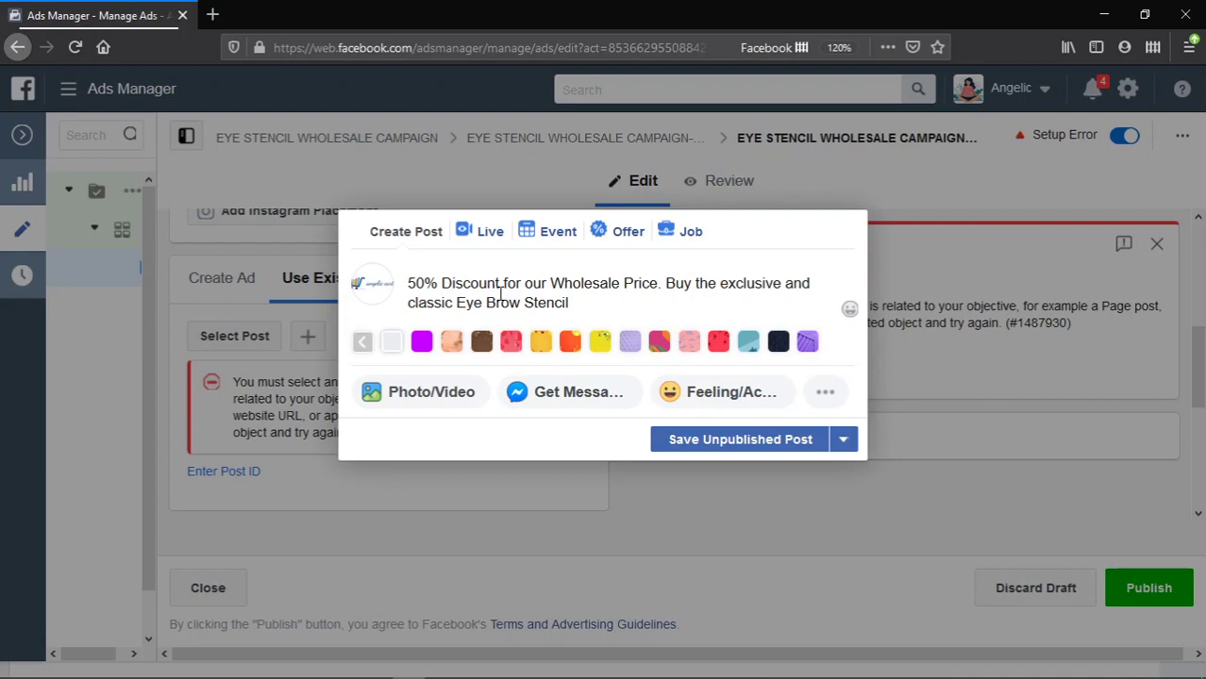
{"action": "type", "text": "for Just N950 for eac"}
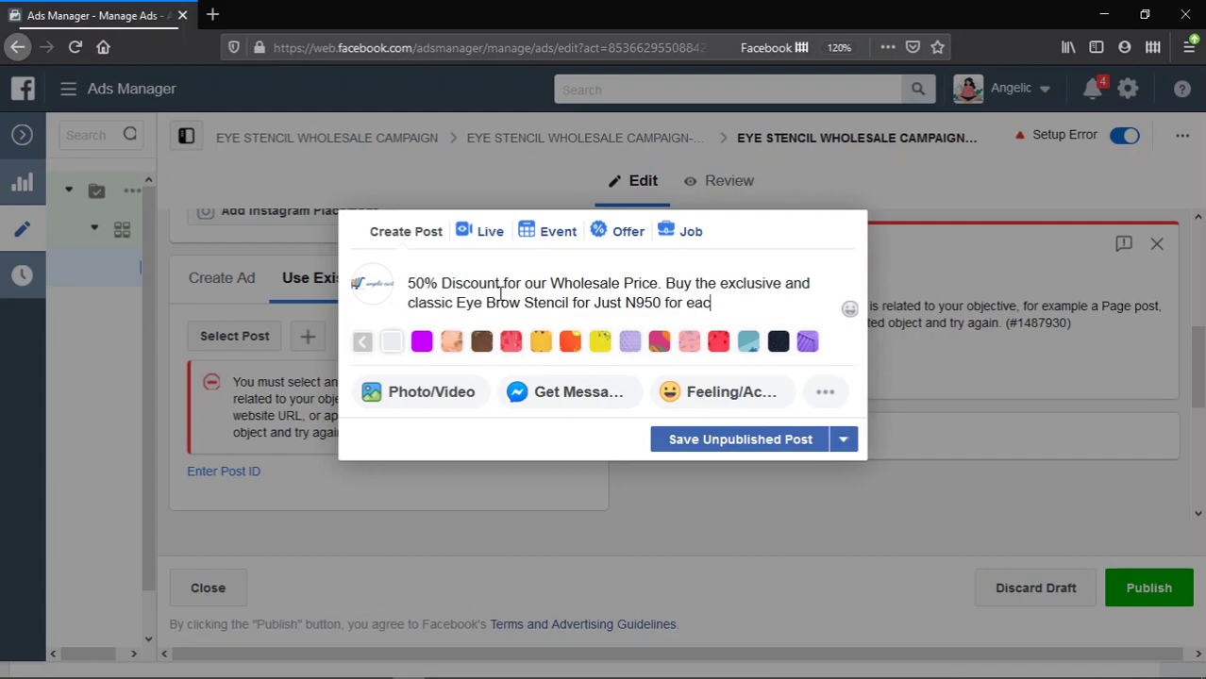
{"action": "type", "text": "h pack."}
- Add a new line: 'You can resell for over N2,500 per Pack.'
{"action": "key", "text": "Return"}
{"action": "key", "text": "Return"}
{"action": "type", "text": "You can resl"}
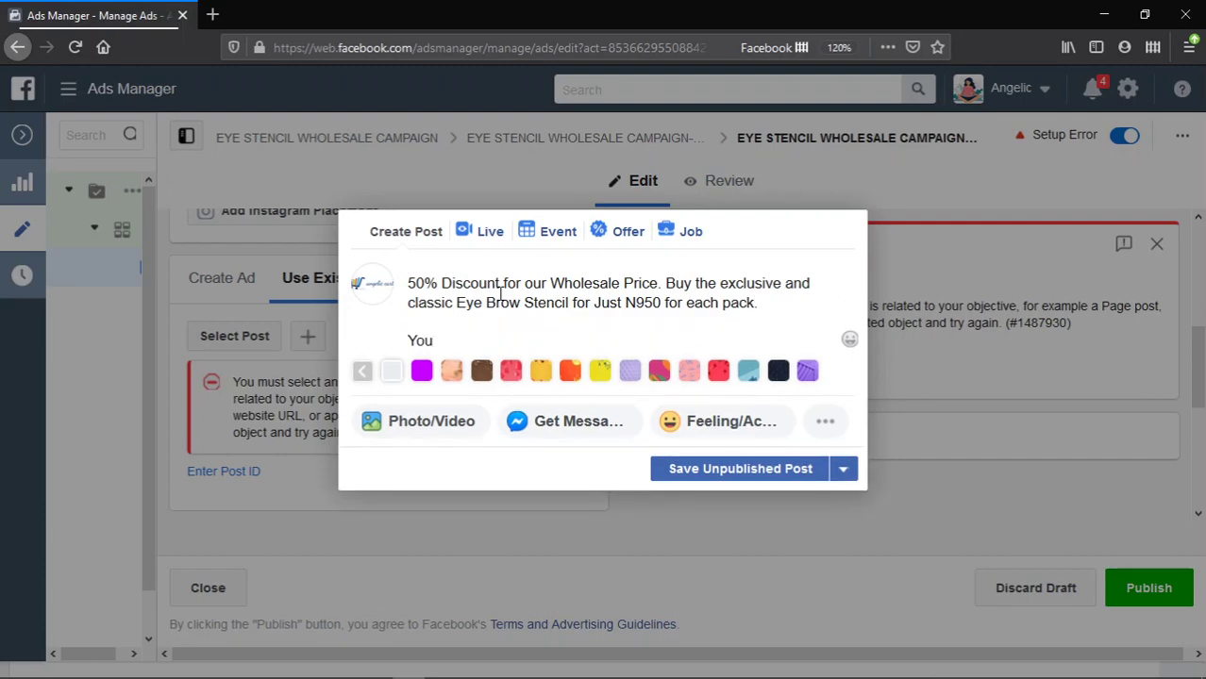
{"action": "key", "text": "BackSpace"}
{"action": "type", "text": "ell a"}
{"action": "type", "text": "t"}
{"action": "key", "text": "BackSpace"}
{"action": "key", "text": "BackSpace"}
{"action": "type", "text": "for over"}
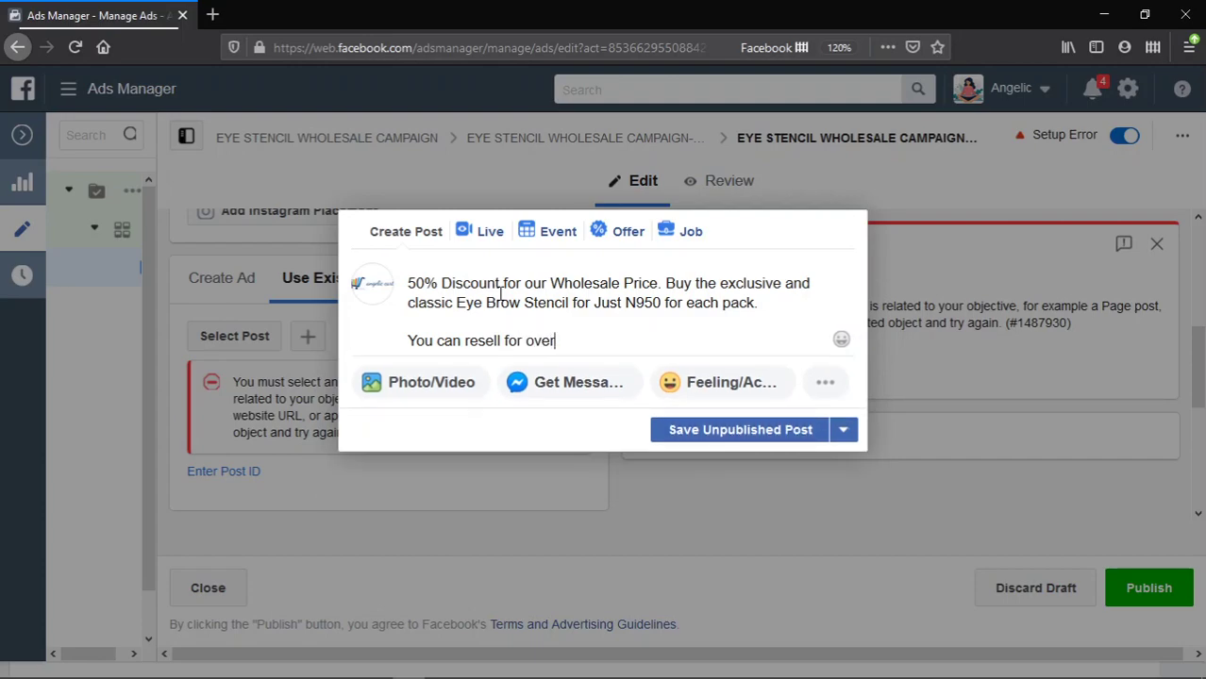
{"action": "type", "text": " N2,500 per Pack"}
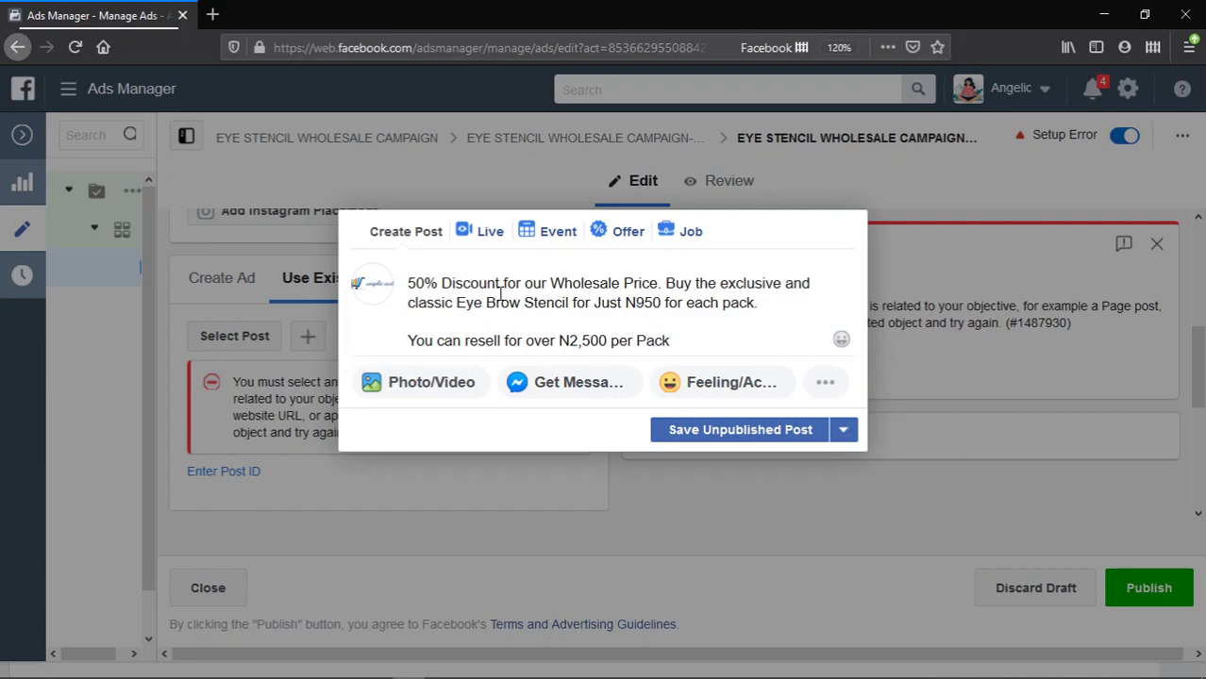
{"action": "type", "text": "."}
- Change the opening sentence to read 'Buy this Exclusive and Classic' Eye Brow Stencil
{"action": "left_click", "coordinate": [717, 283]}
{"action": "key", "text": "BackSpace"}
{"action": "type", "text": "is"}
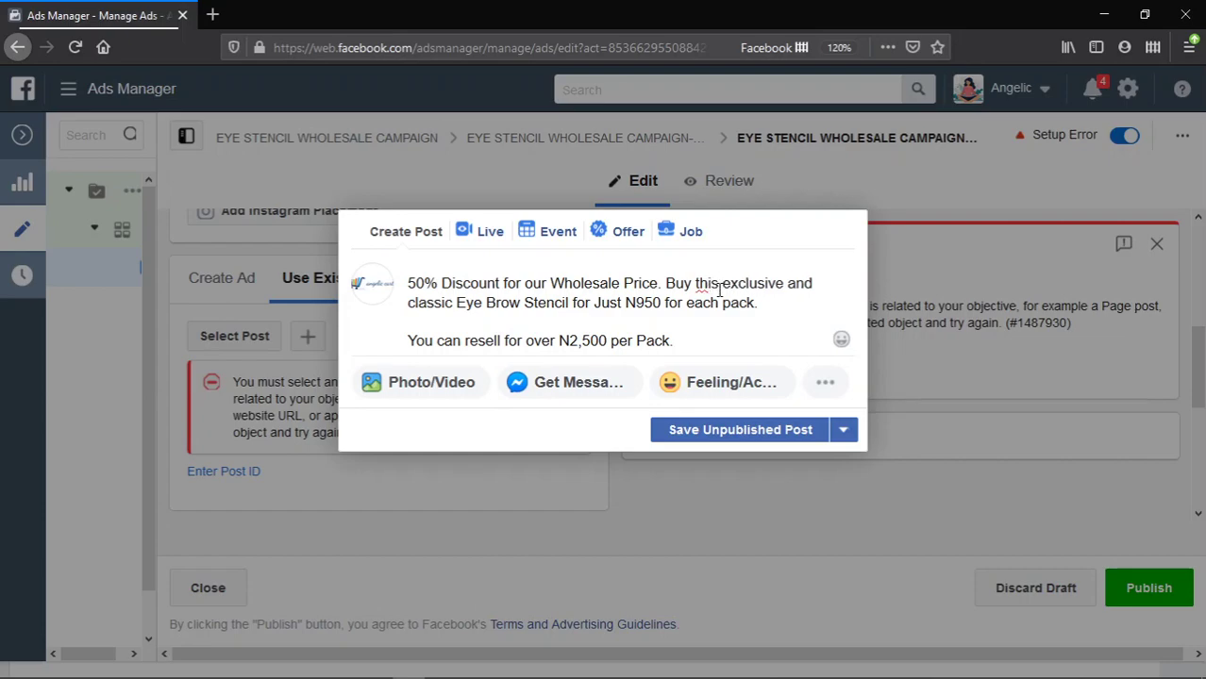
{"action": "key", "text": "Delete"}
{"action": "type", "text": "E"}
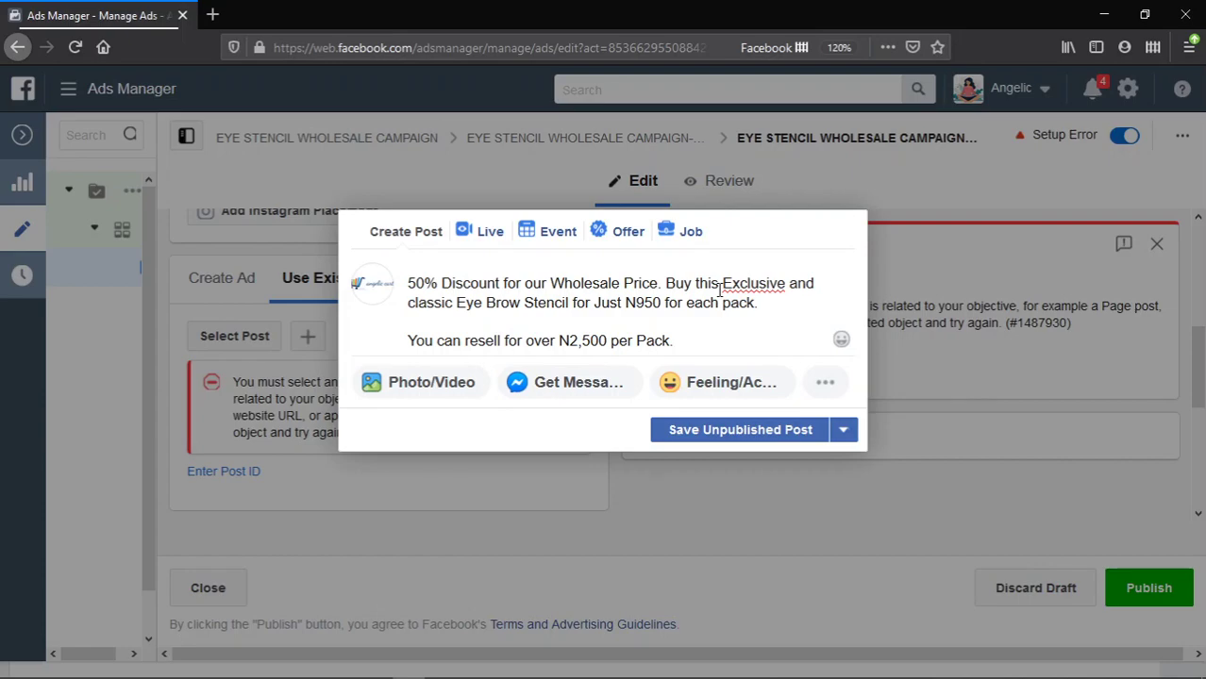
{"action": "left_click", "coordinate": [418, 302]}
{"action": "key", "text": "BackSpace"}
{"action": "type", "text": "C"}
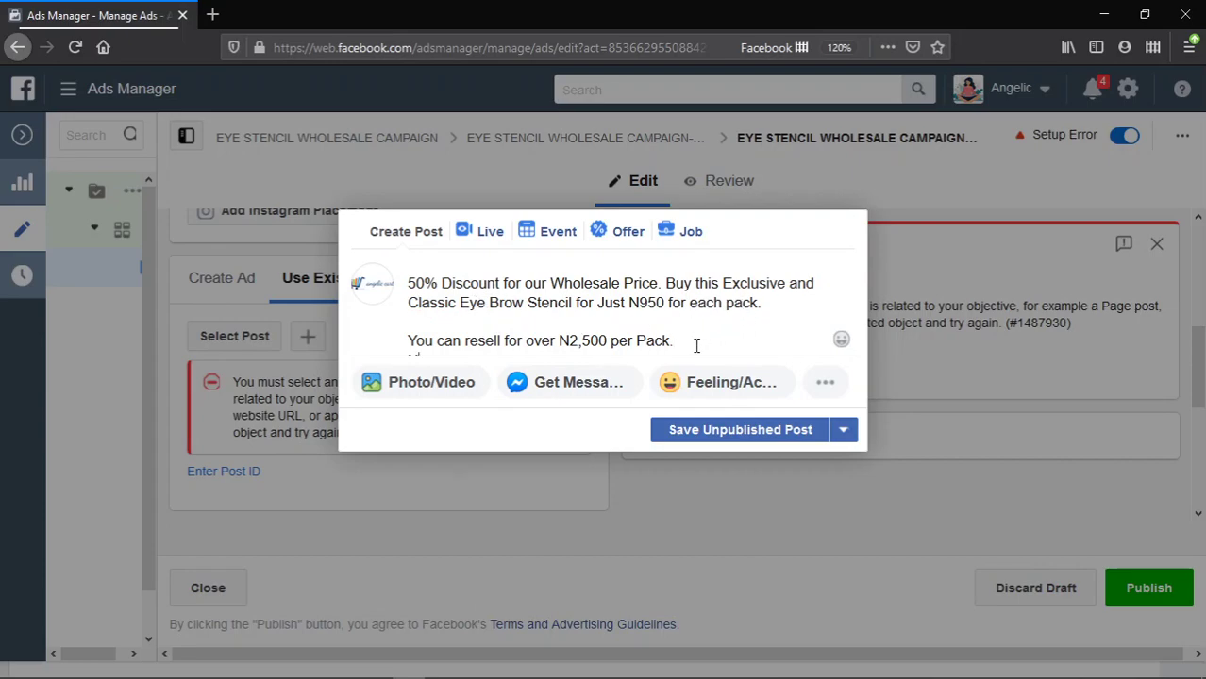
{"action": "type", "text": "oMore"}
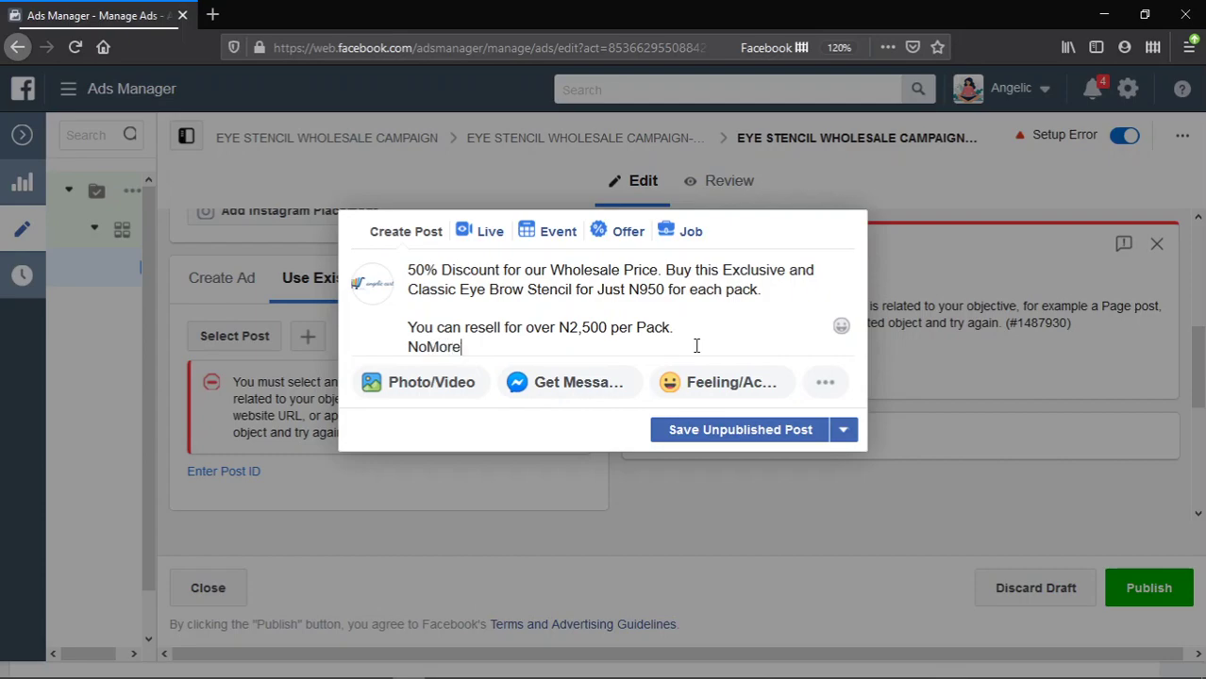
- Add the 'No More delay drawing your eye brow' and 'No More looking for someone…' lines
{"action": "key", "text": "BackSpace"}
{"action": "key", "text": "BackSpace"}
{"action": "key", "text": "BackSpace"}
{"action": "key", "text": "BackSpace"}
{"action": "type", "text": "More delay drawing you"}
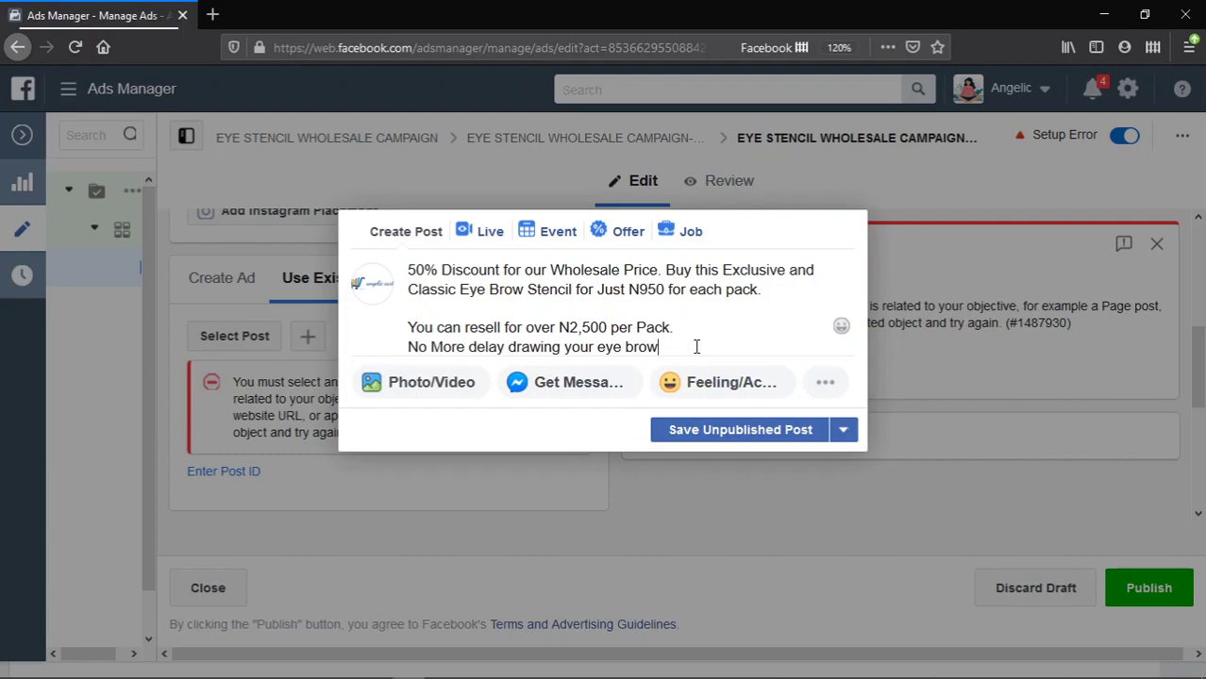
{"action": "type", "text": "r eye brow"}
{"action": "key", "text": "Return"}
{"action": "type", "text": "No More"}
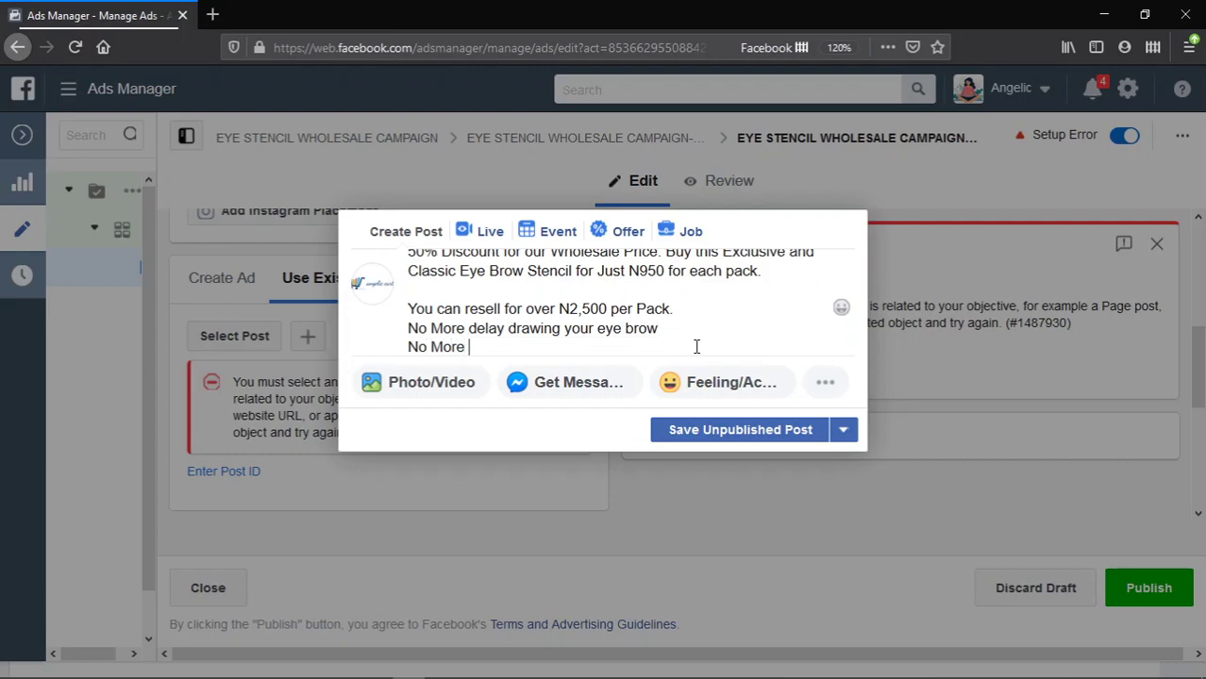
{"action": "type", "text": " looking for someone to draw your eyebr"}
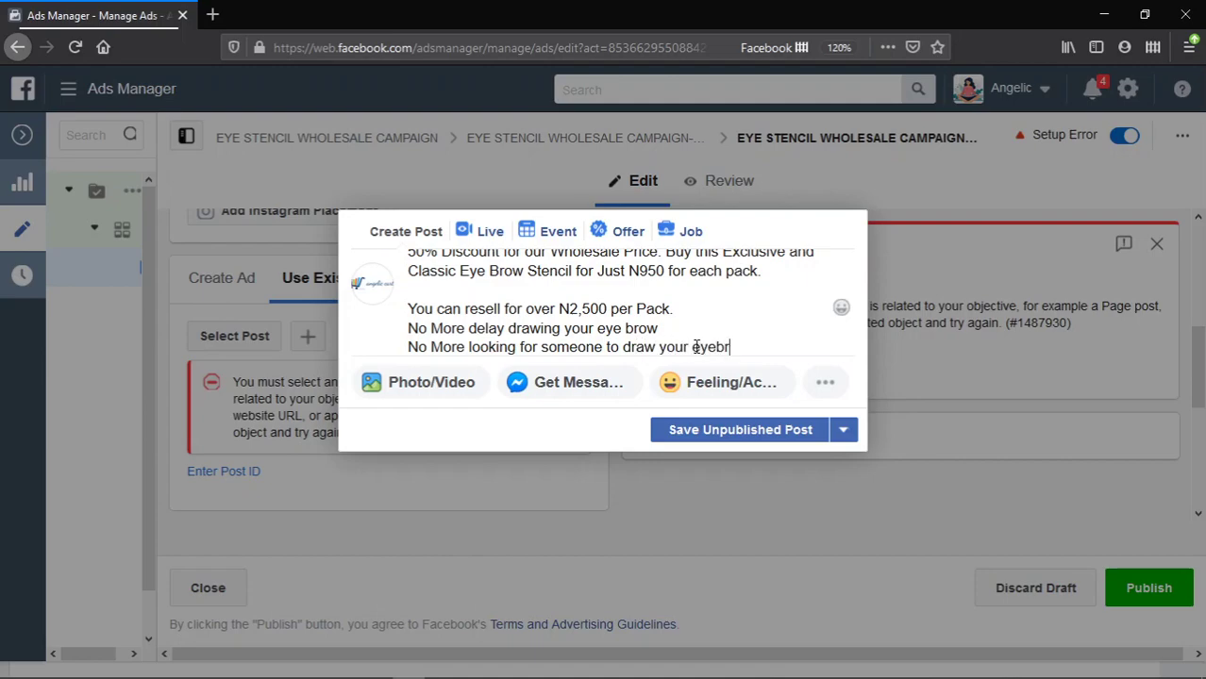
{"action": "key", "text": "BackSpace"}
{"action": "key", "text": "BackSpace"}
{"action": "key", "text": "BackSpace"}
{"action": "type", "text": "brow"}
{"action": "key", "text": "Return"}
{"action": "type", "text": "draw your eye bro at a go!"}
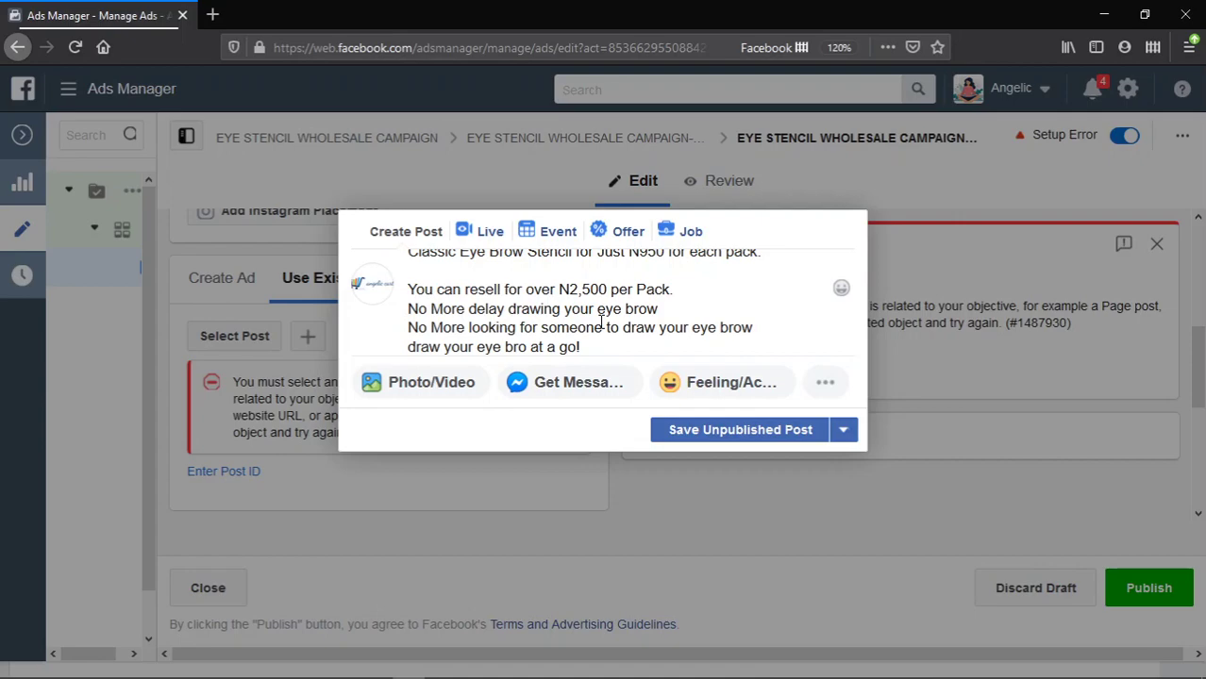
{"action": "left_click", "coordinate": [424, 384]}
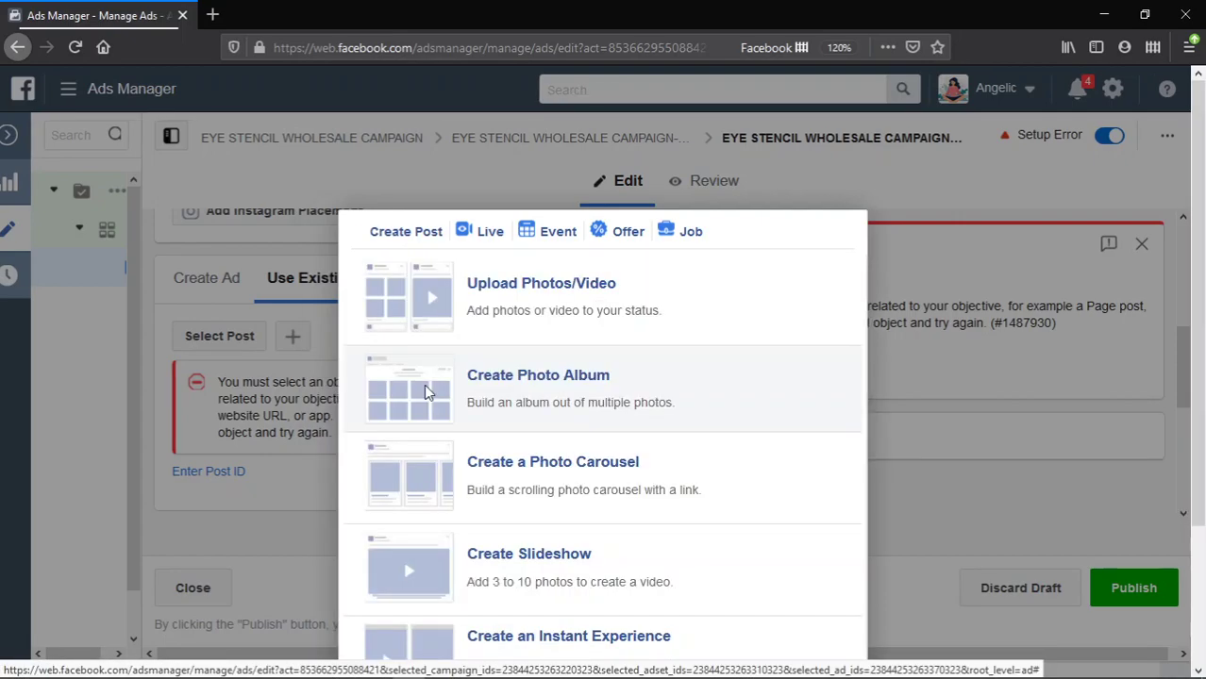
- Choose Upload Photos/Video under Photo/Video to attach a file to the discount post
{"action": "scroll", "coordinate": [762, 330], "scroll_direction": "down", "scroll_amount": 3}
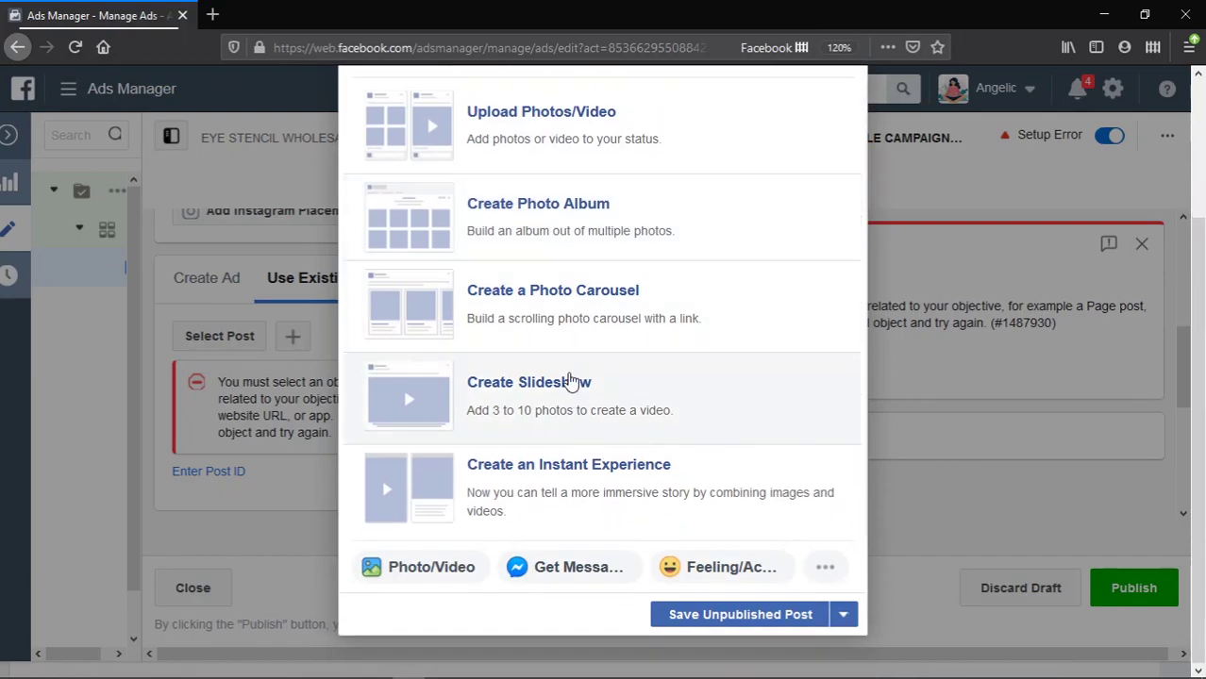
{"action": "scroll", "coordinate": [566, 377], "scroll_direction": "up", "scroll_amount": 3}
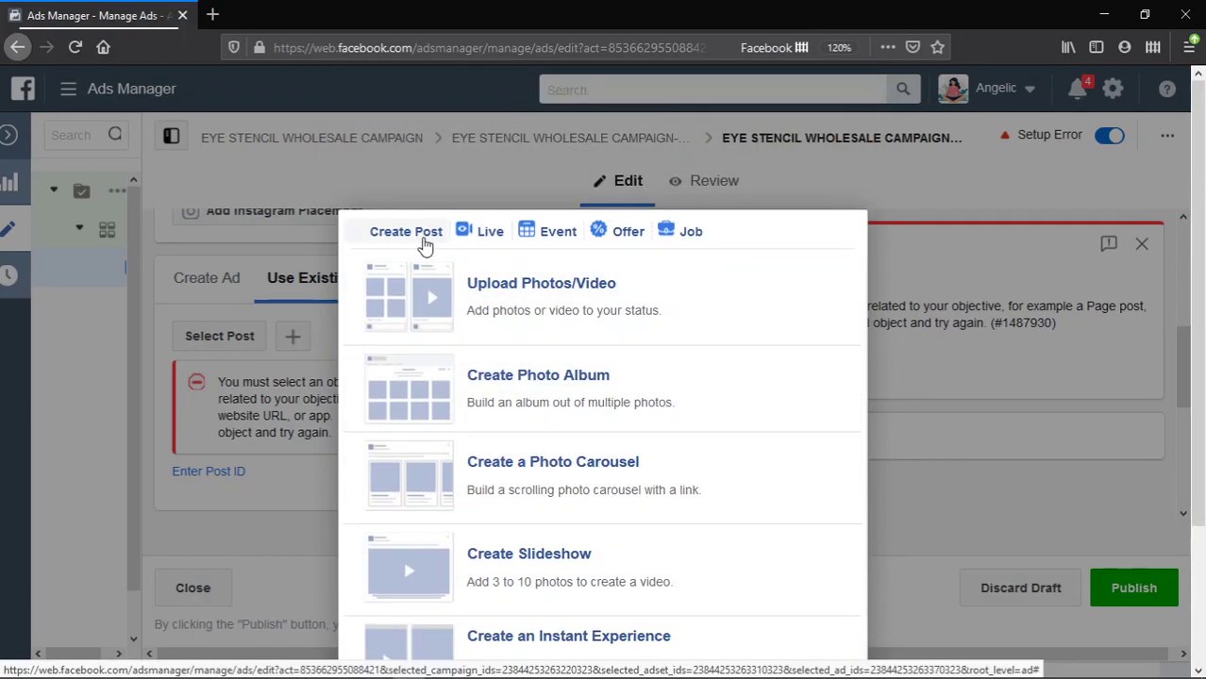
{"action": "left_click", "coordinate": [423, 241]}
{"action": "key", "text": "ctrl+a"}
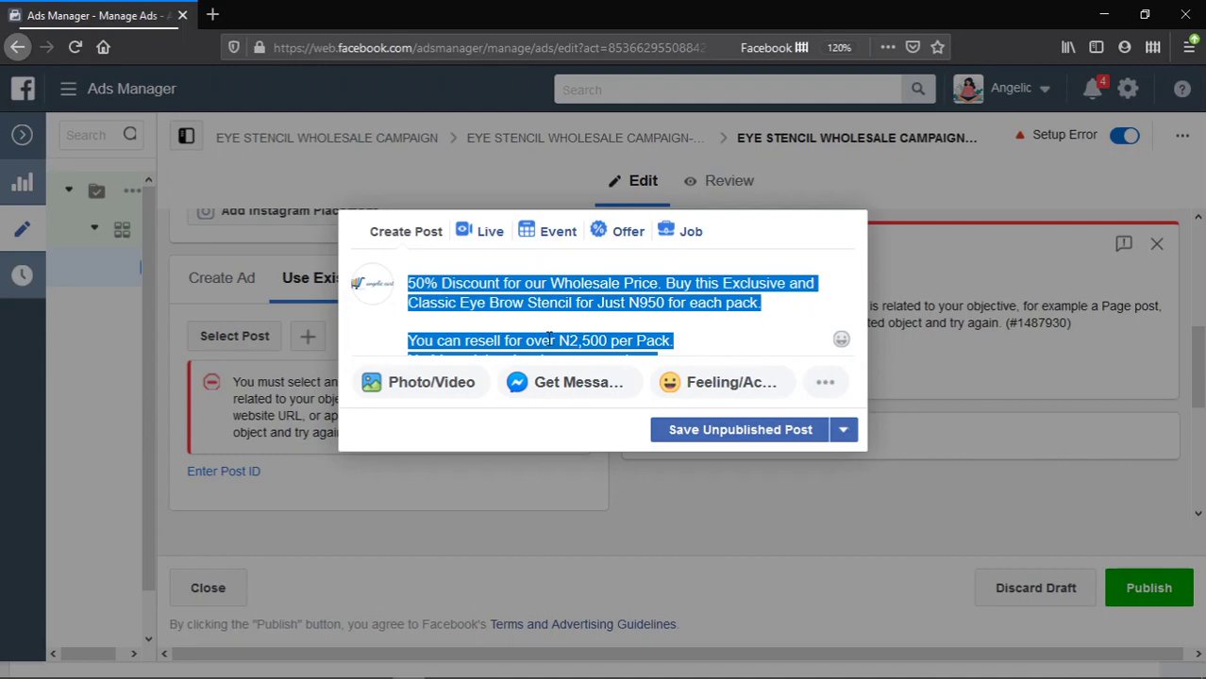
{"action": "left_click", "coordinate": [699, 340]}
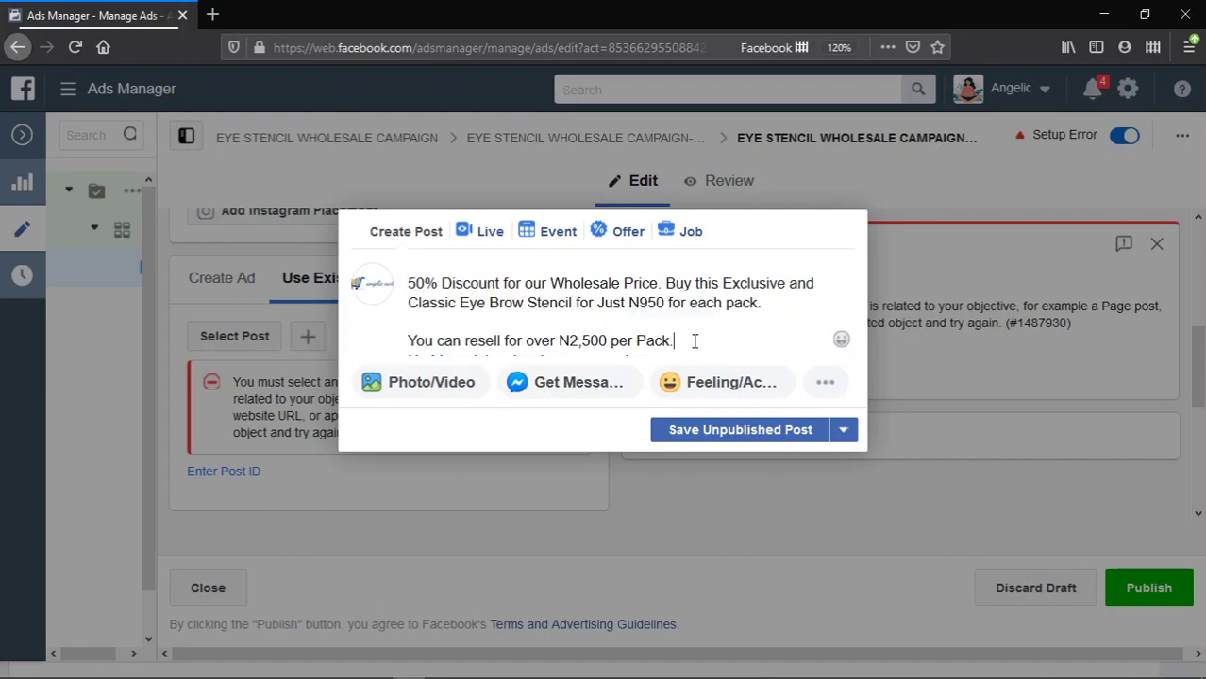
{"action": "left_click", "coordinate": [410, 390]}
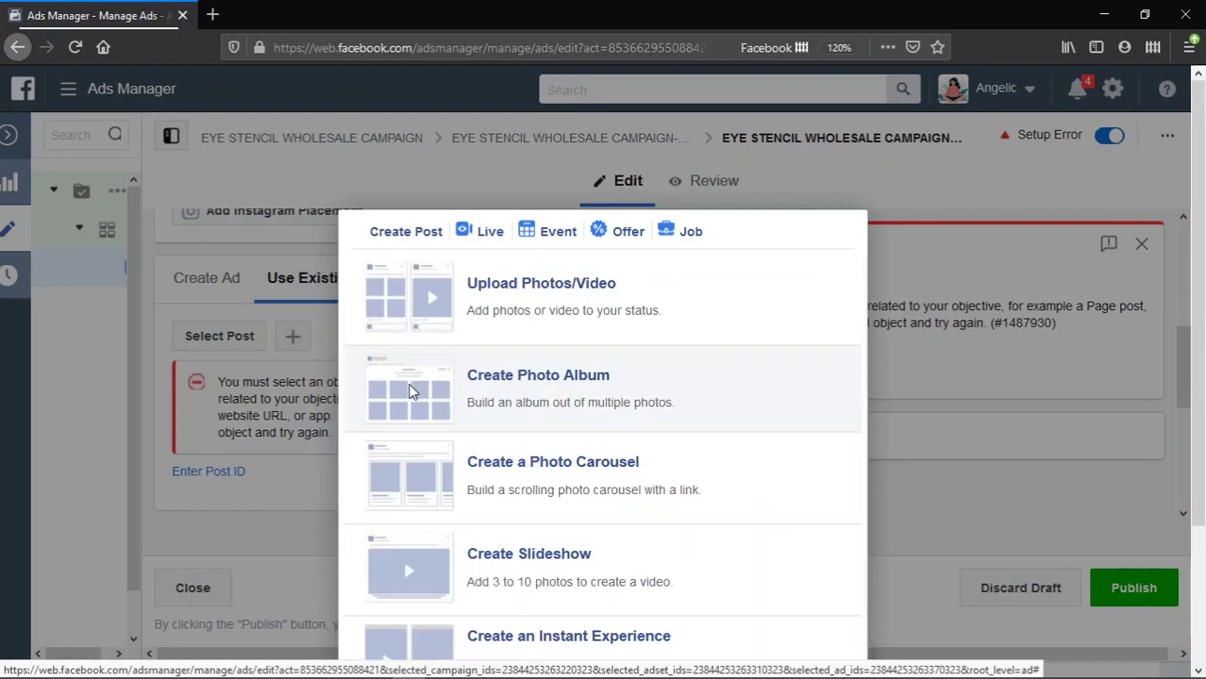
{"action": "left_click", "coordinate": [601, 291]}
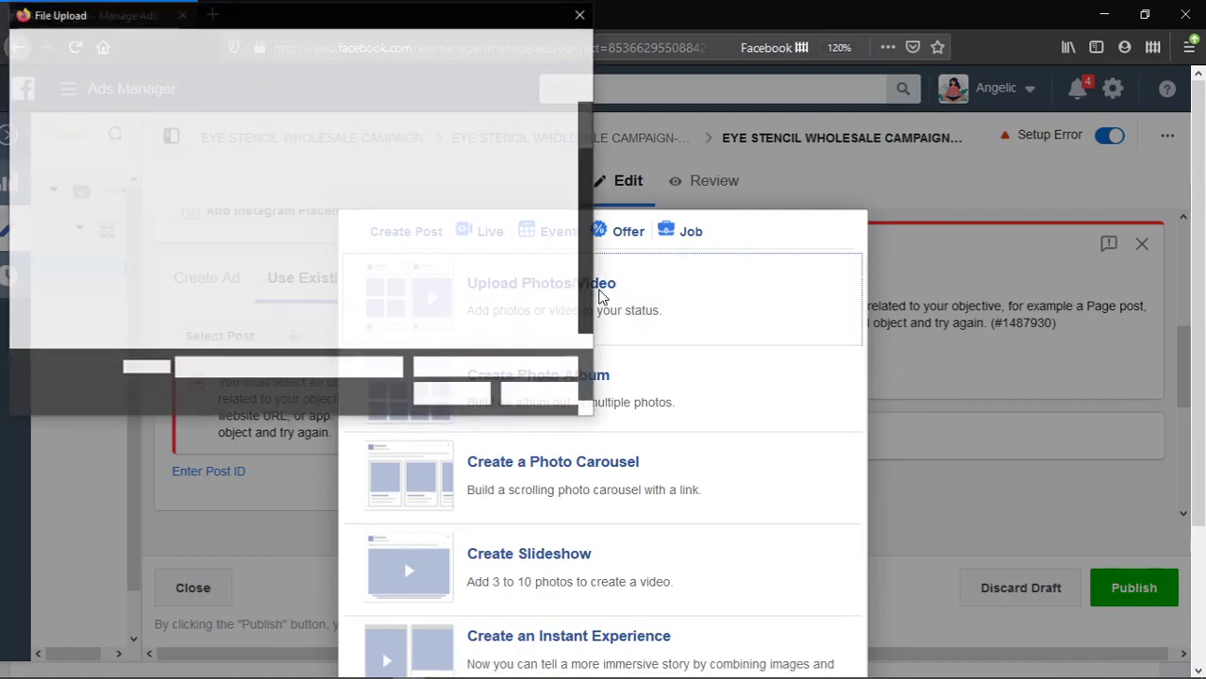
- Pick the 'ads' video from the Desktop folder to upload
{"action": "scroll", "coordinate": [453, 245], "scroll_direction": "down", "scroll_amount": 2}
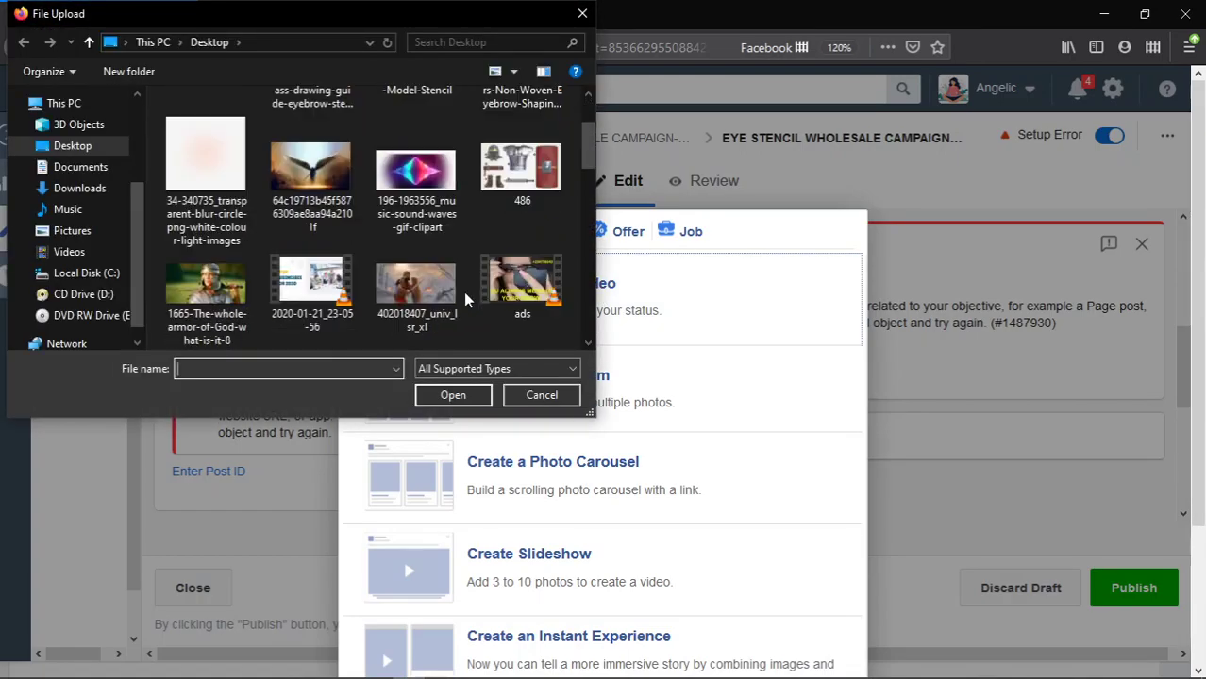
{"action": "scroll", "coordinate": [434, 255], "scroll_direction": "down", "scroll_amount": 3}
{"action": "scroll", "coordinate": [453, 250], "scroll_direction": "up", "scroll_amount": 2}
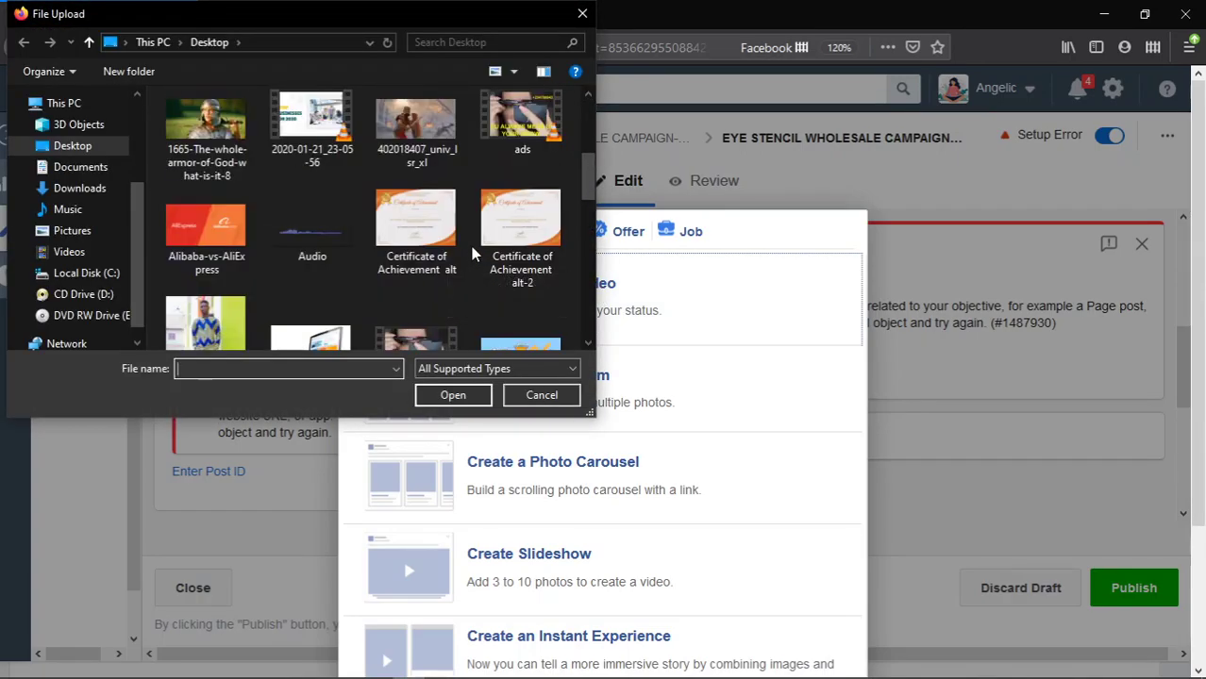
{"action": "scroll", "coordinate": [494, 246], "scroll_direction": "down", "scroll_amount": 2}
{"action": "scroll", "coordinate": [491, 243], "scroll_direction": "up", "scroll_amount": 1}
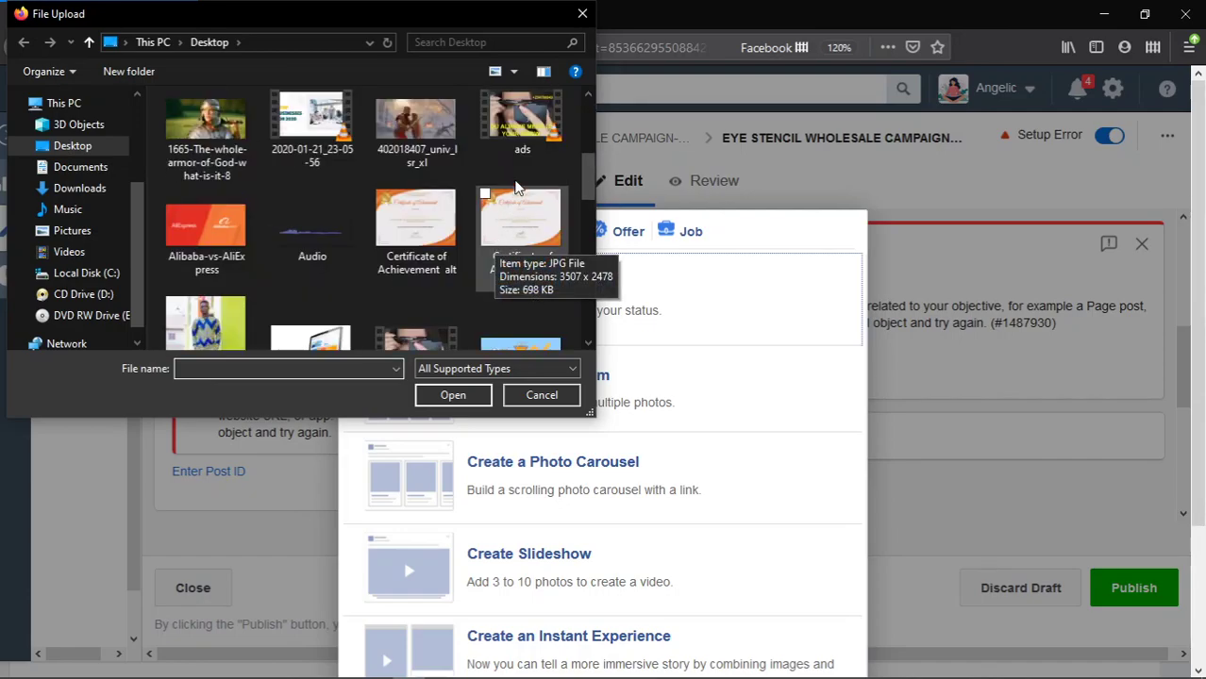
{"action": "left_click", "coordinate": [524, 151]}
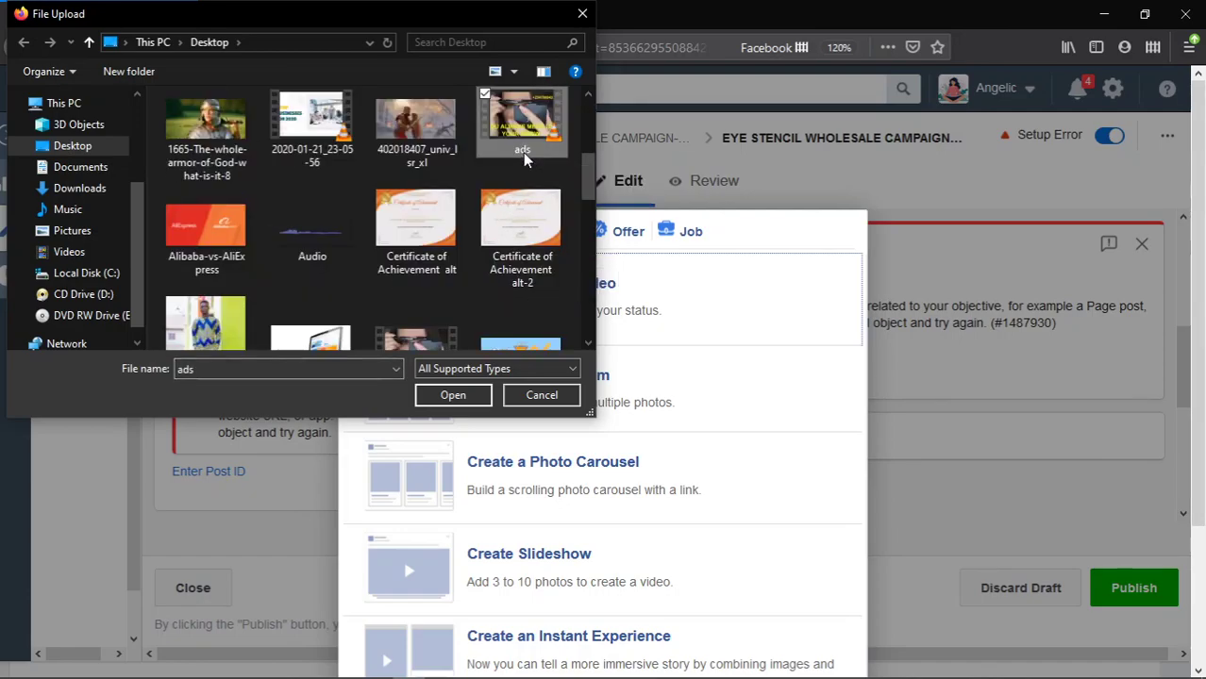
{"action": "double_click", "coordinate": [521, 139]}
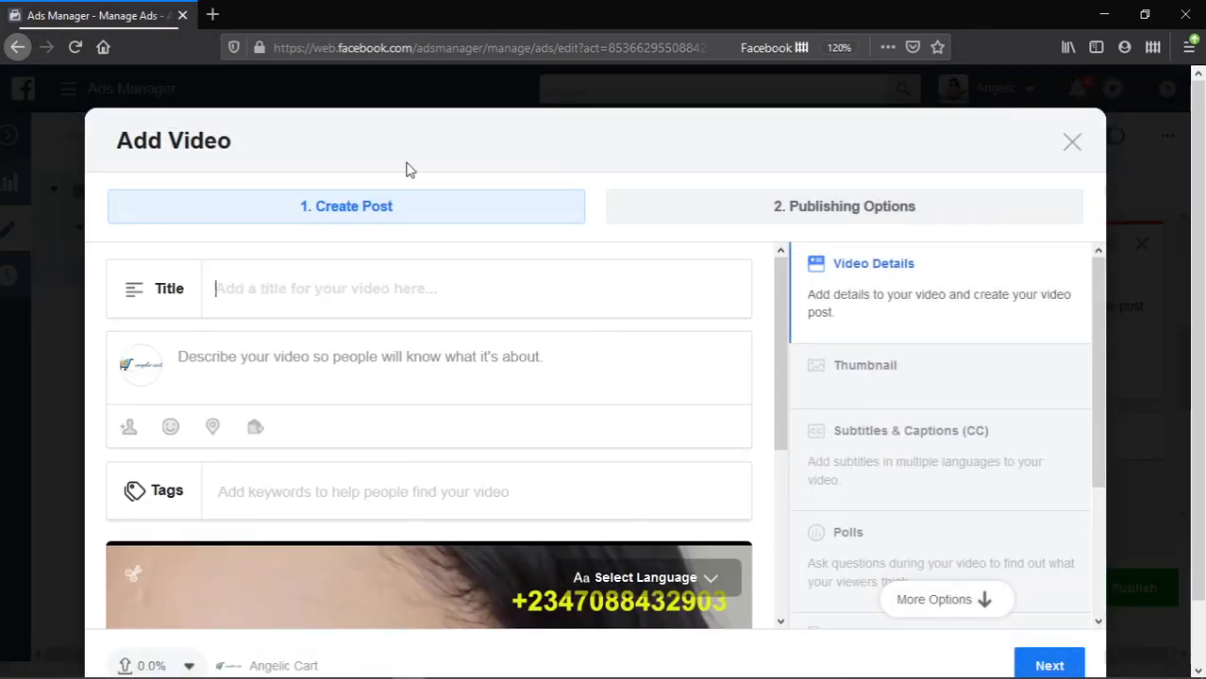
- Paste 'EYE STENCIL WHOLESALE CAMPAIGN' as the uploading video's description
{"action": "scroll", "coordinate": [704, 305], "scroll_direction": "down", "scroll_amount": 5}
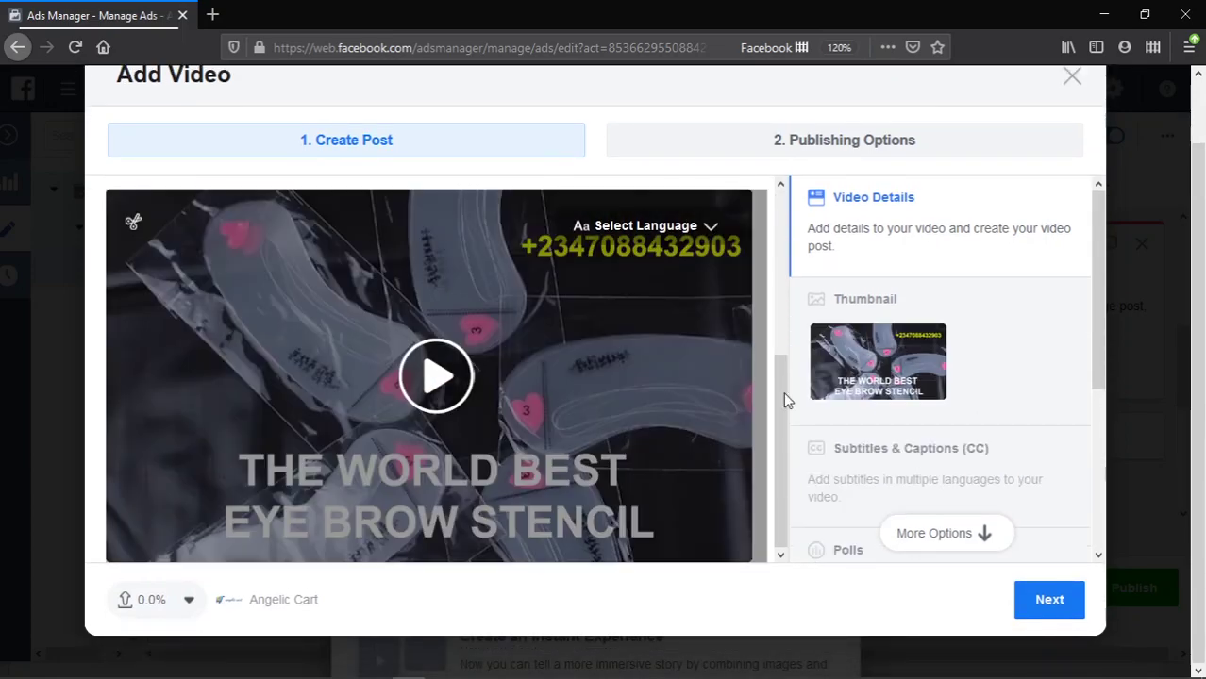
{"action": "scroll", "coordinate": [797, 410], "scroll_direction": "down", "scroll_amount": 3}
{"action": "scroll", "coordinate": [633, 326], "scroll_direction": "up", "scroll_amount": 5}
{"action": "scroll", "coordinate": [633, 325], "scroll_direction": "up", "scroll_amount": 2}
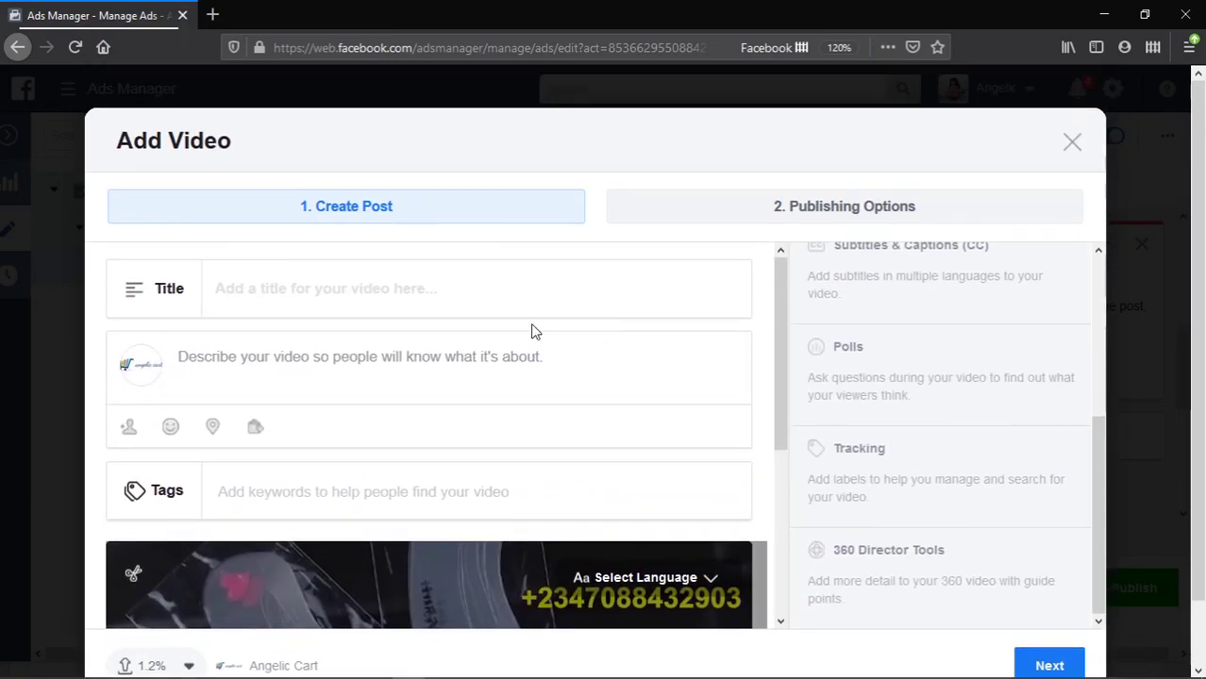
{"action": "scroll", "coordinate": [443, 295], "scroll_direction": "down", "scroll_amount": 4}
{"action": "scroll", "coordinate": [540, 318], "scroll_direction": "up", "scroll_amount": 4}
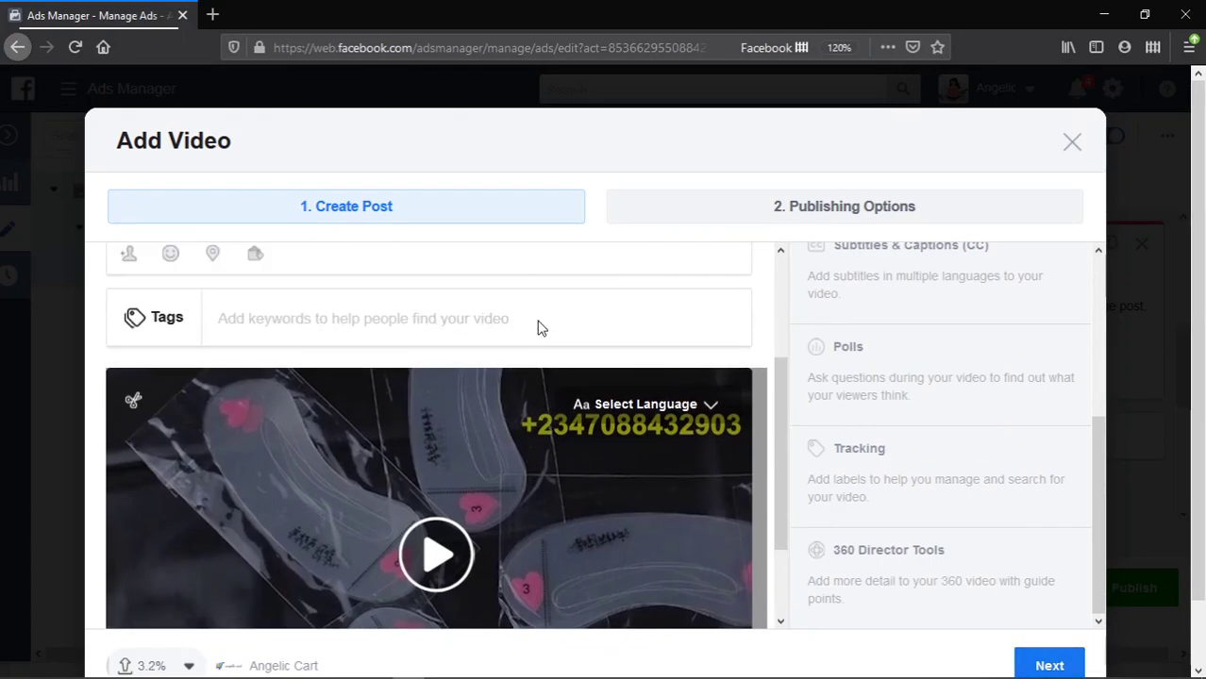
{"action": "left_click", "coordinate": [470, 363]}
{"action": "type", "text": "EYE STENCIL WHOLESALE CAMPAIGN"}
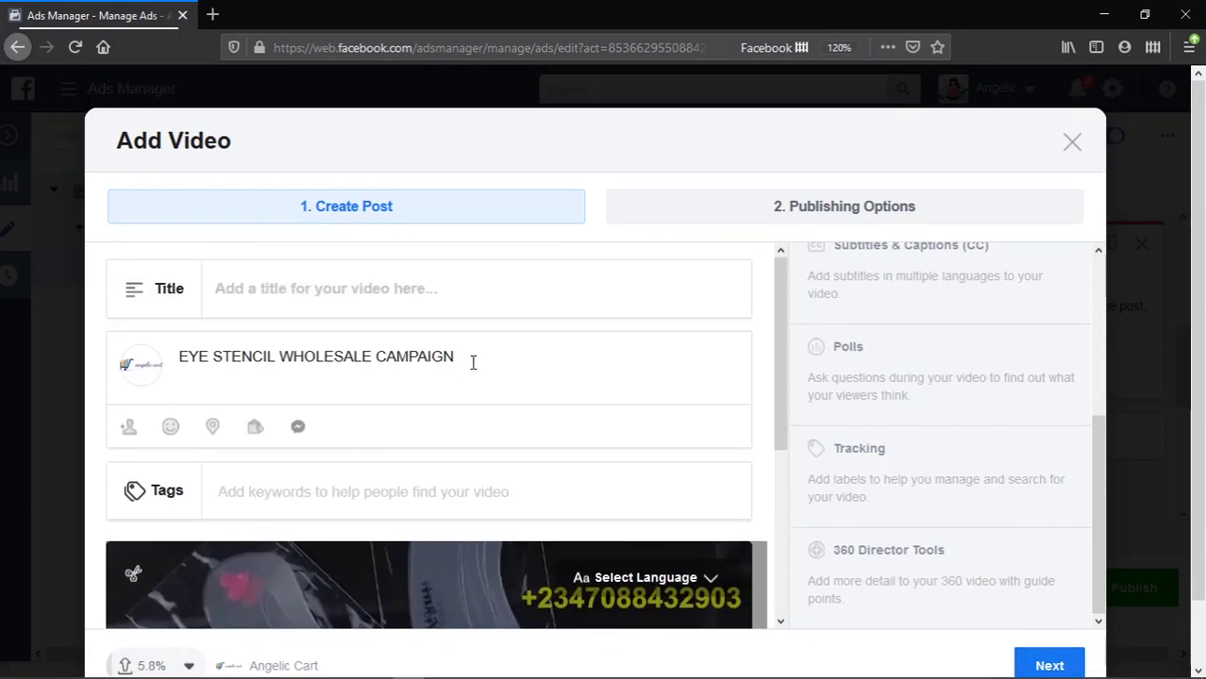
- Close the Add Video dialog to abandon the video upload
{"action": "scroll", "coordinate": [475, 366], "scroll_direction": "down", "scroll_amount": 3}
{"action": "scroll", "coordinate": [476, 311], "scroll_direction": "up", "scroll_amount": 3}
{"action": "left_click", "coordinate": [1072, 142]}
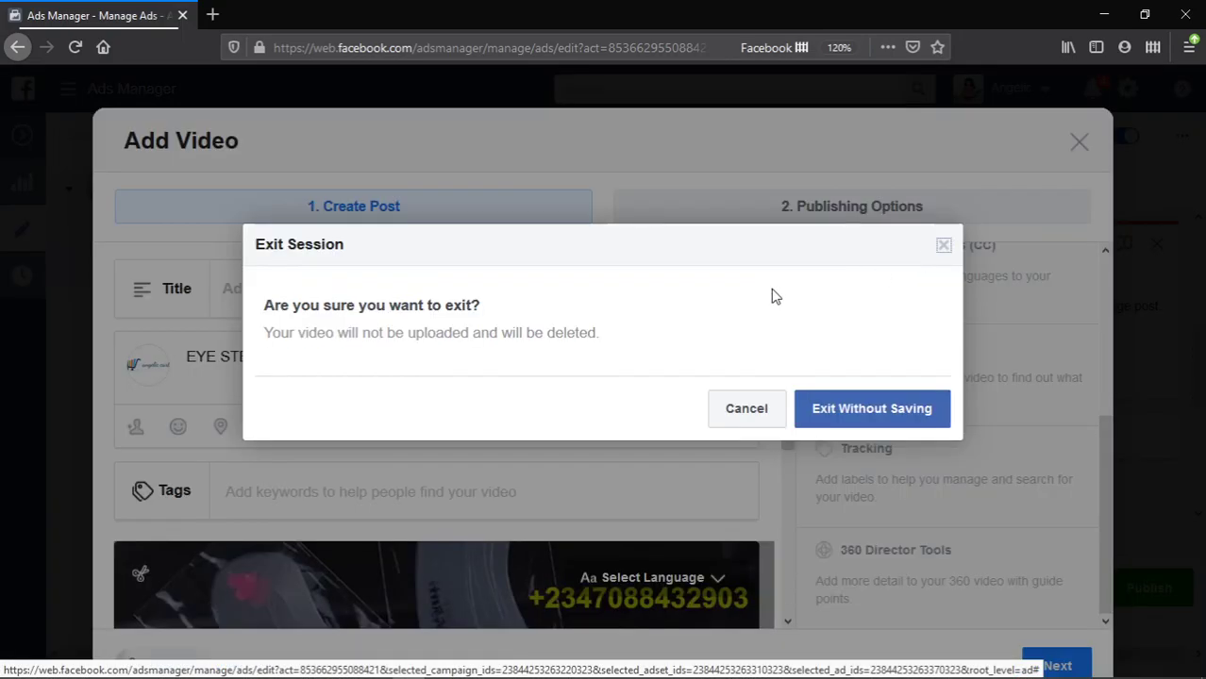
- Exit without saving the video and publish the 50% discount text as a regular post
{"action": "left_click", "coordinate": [824, 415]}
{"action": "left_click", "coordinate": [408, 234]}
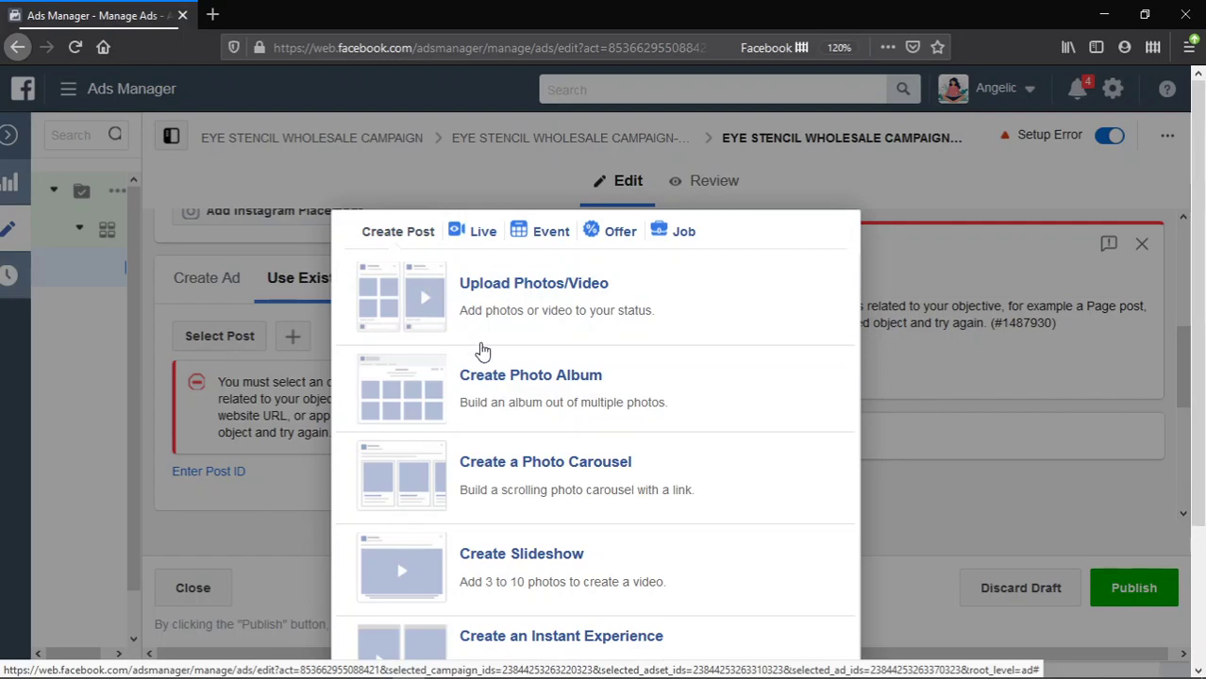
{"action": "key", "text": "ctrl+a"}
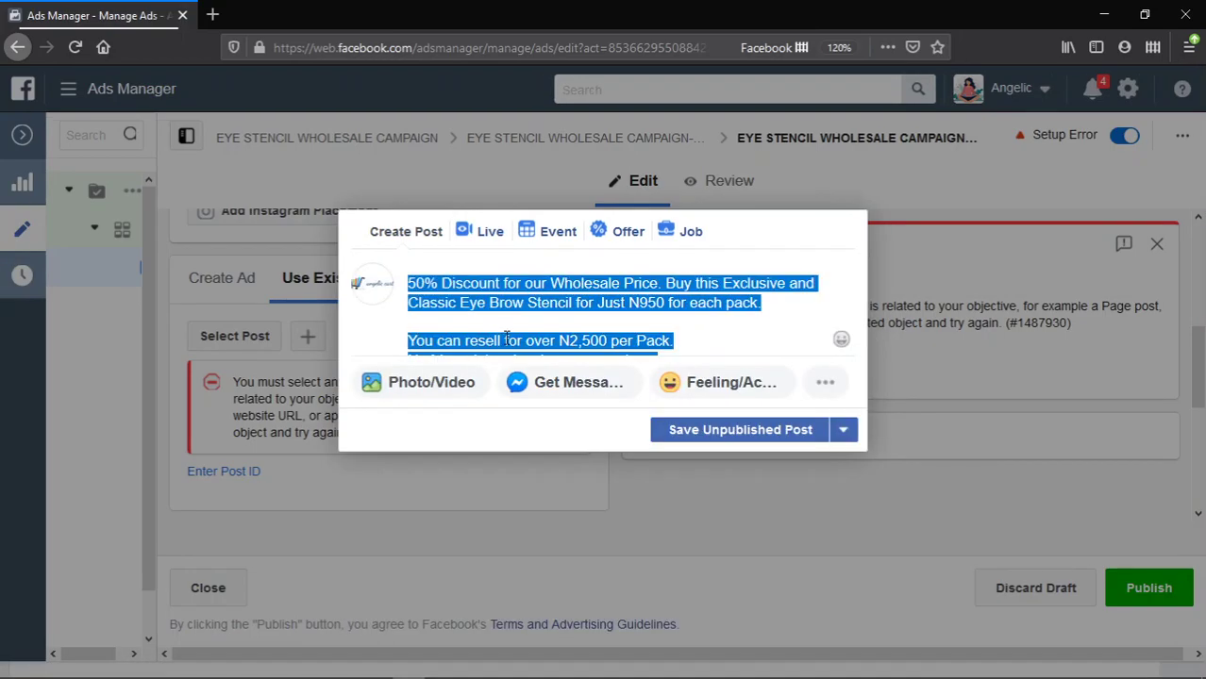
{"action": "left_click", "coordinate": [846, 434]}
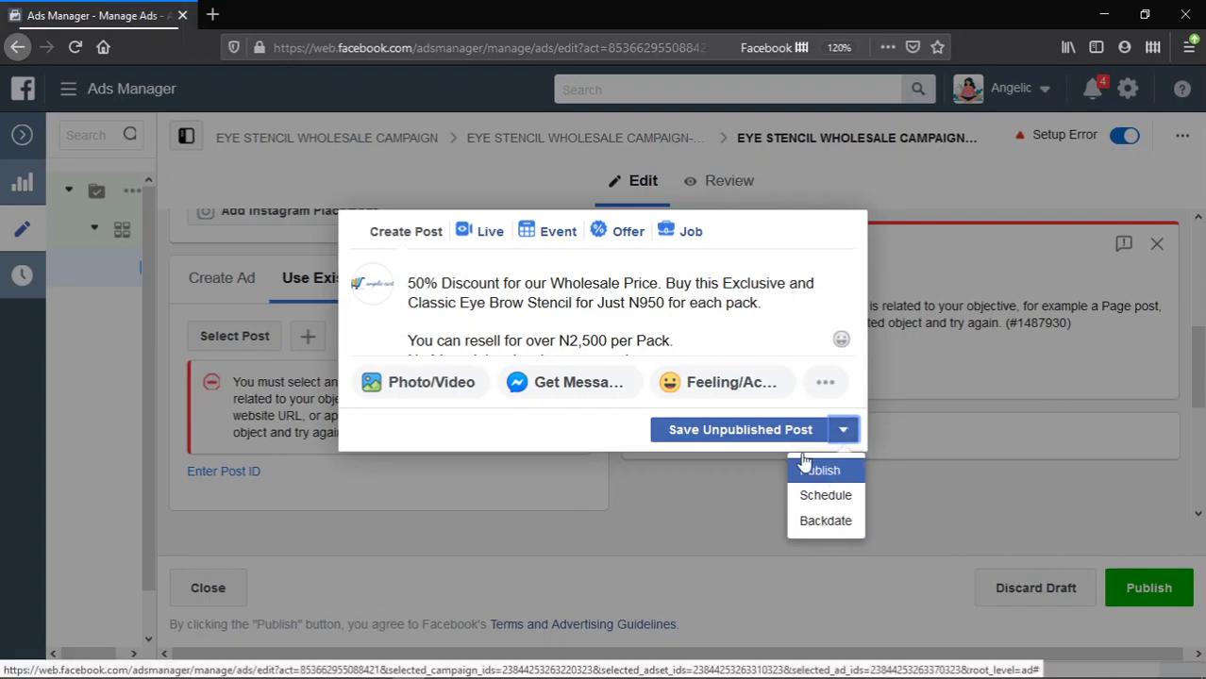
{"action": "left_click", "coordinate": [820, 470]}
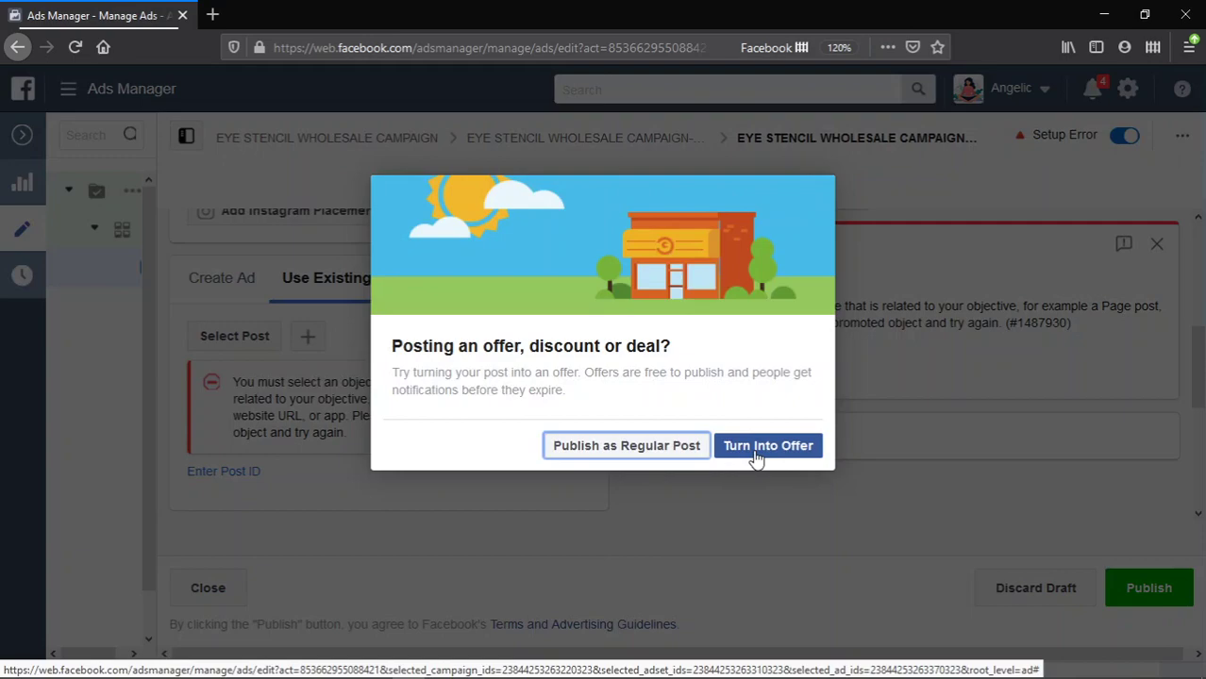
{"action": "left_click", "coordinate": [681, 445]}
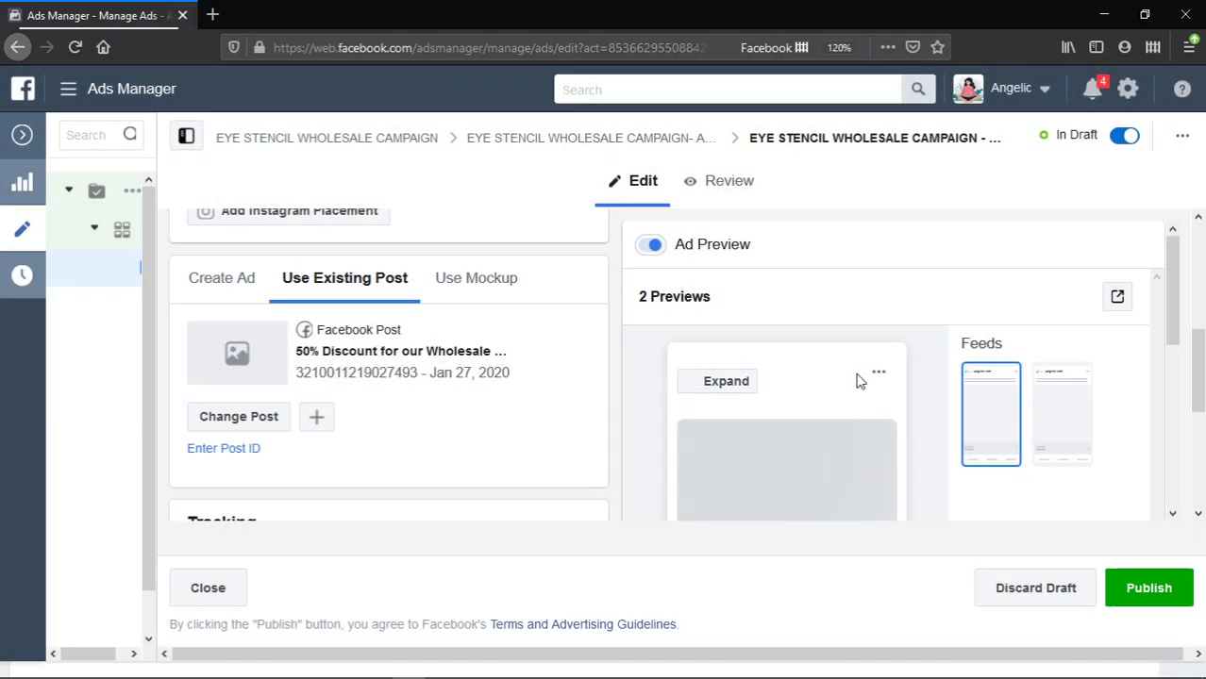
- Keep the Jan 27 '50% Discount…' post on the ad and start another new Page post
{"action": "scroll", "coordinate": [439, 397], "scroll_direction": "down", "scroll_amount": 2}
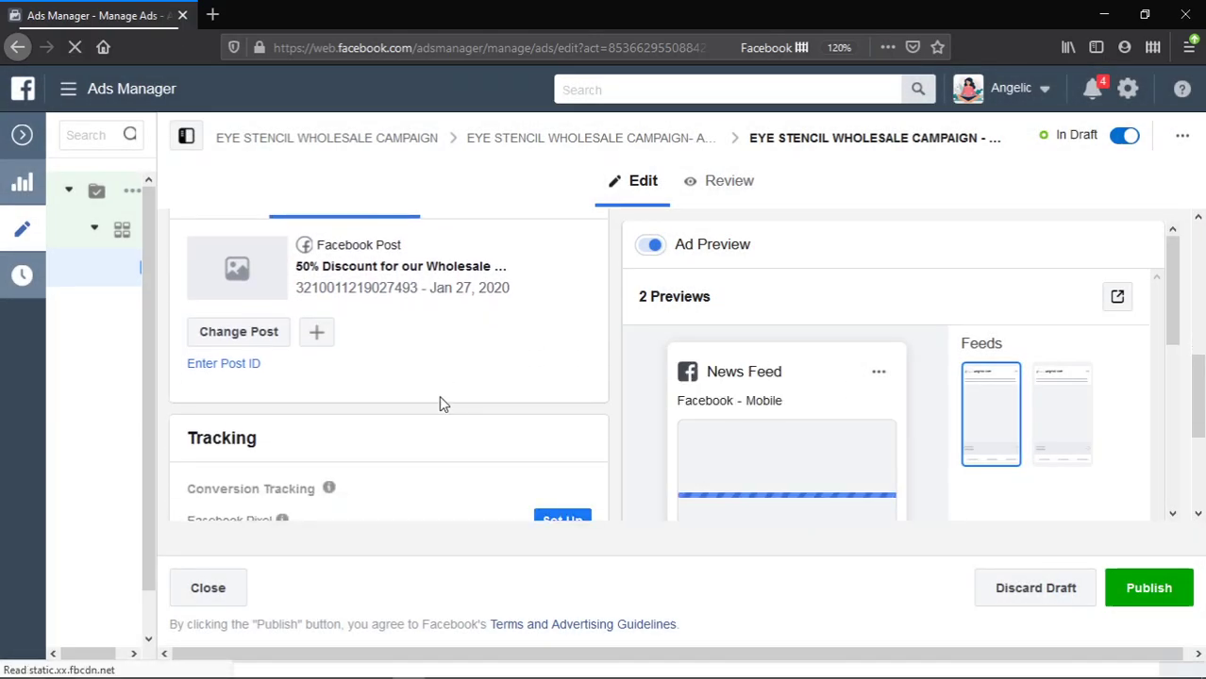
{"action": "scroll", "coordinate": [442, 404], "scroll_direction": "down", "scroll_amount": 3}
{"action": "mouse_move", "coordinate": [730, 409]}
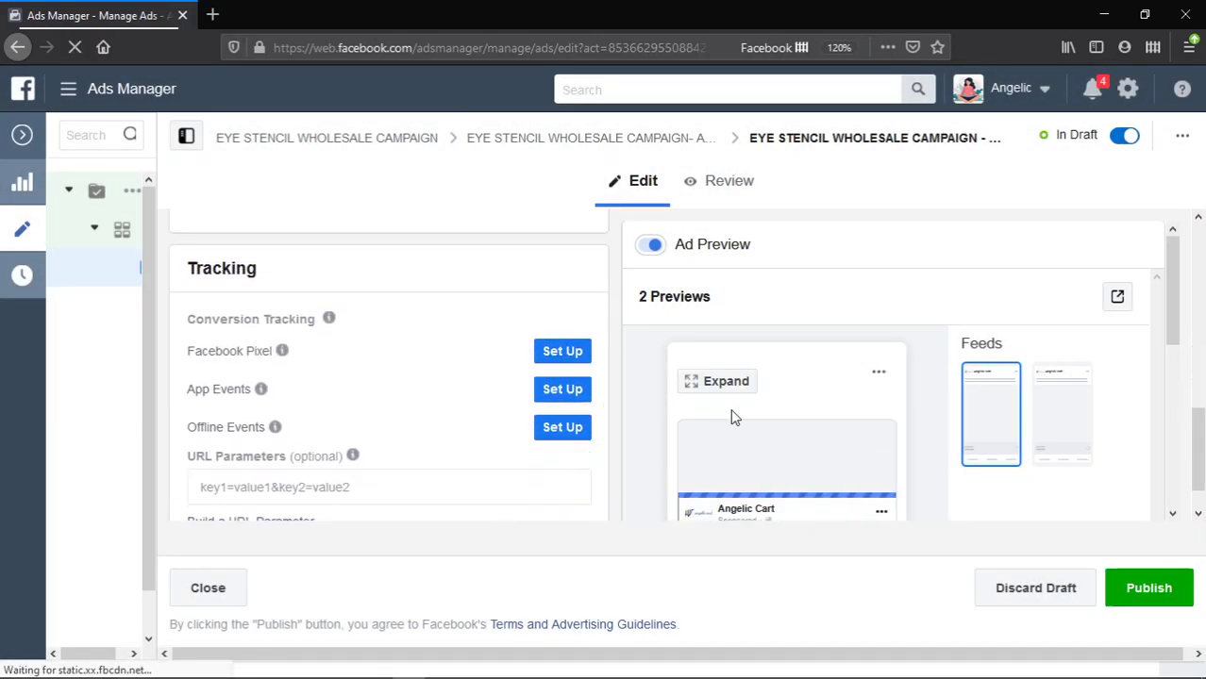
{"action": "scroll", "coordinate": [733, 418], "scroll_direction": "down", "scroll_amount": 4}
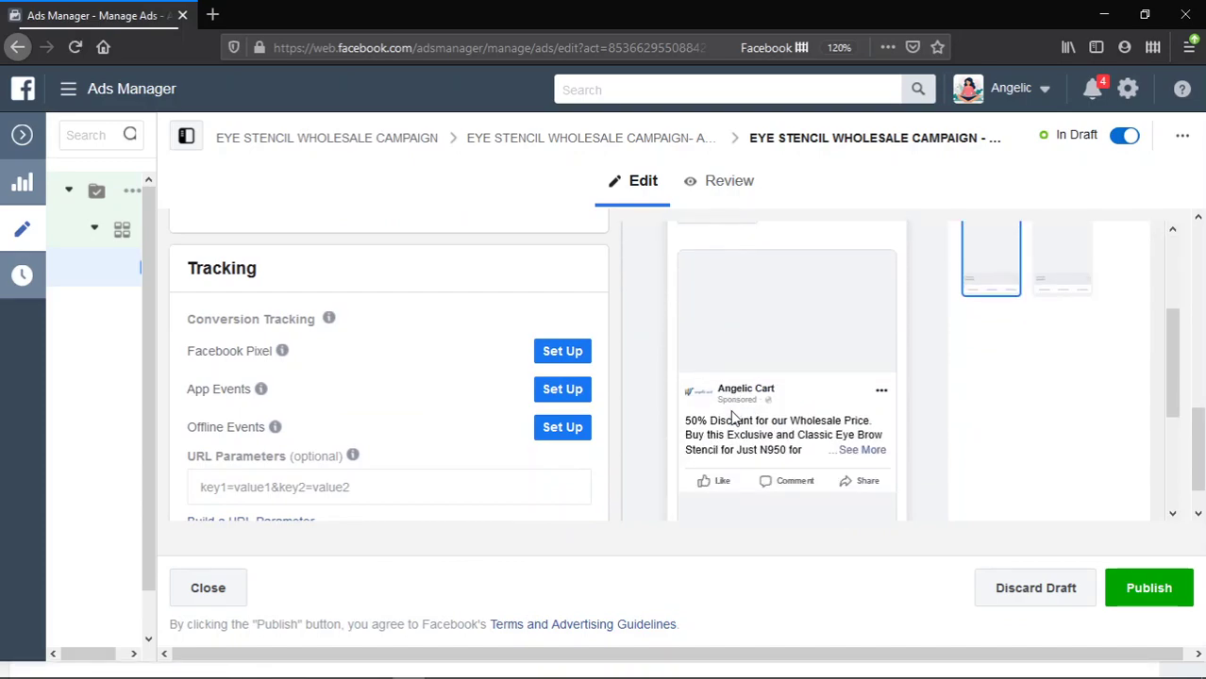
{"action": "scroll", "coordinate": [733, 417], "scroll_direction": "down", "scroll_amount": 2}
{"action": "scroll", "coordinate": [385, 399], "scroll_direction": "up", "scroll_amount": 4}
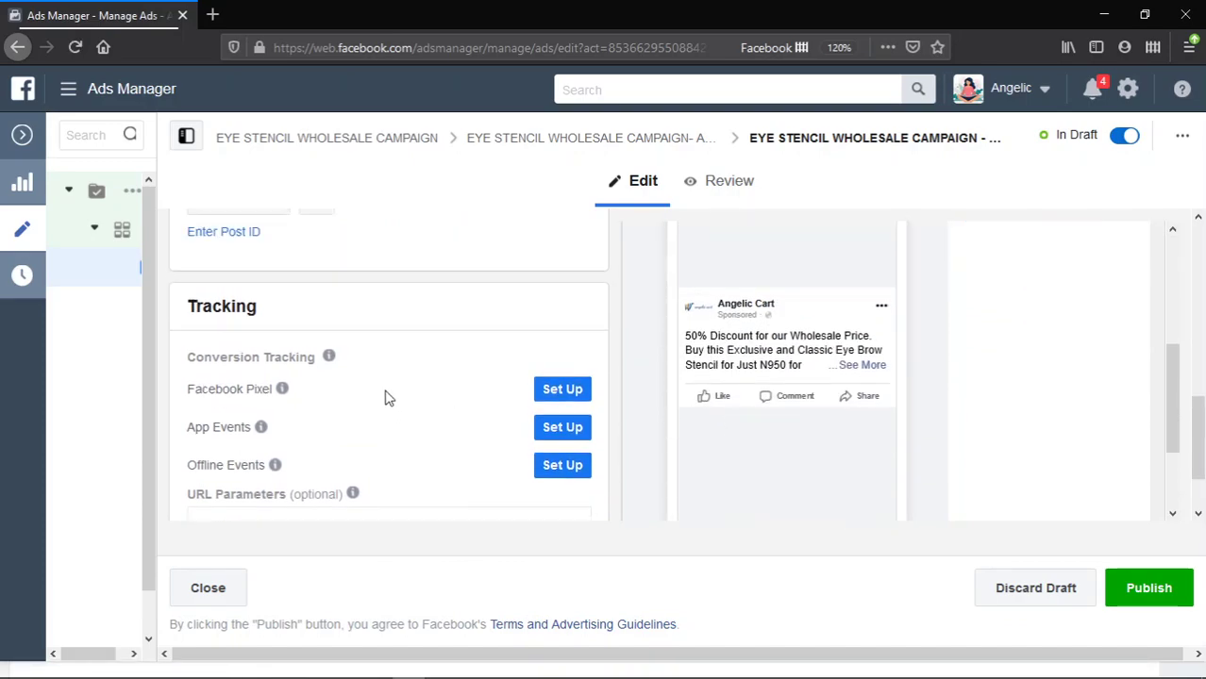
{"action": "scroll", "coordinate": [385, 398], "scroll_direction": "up", "scroll_amount": 2}
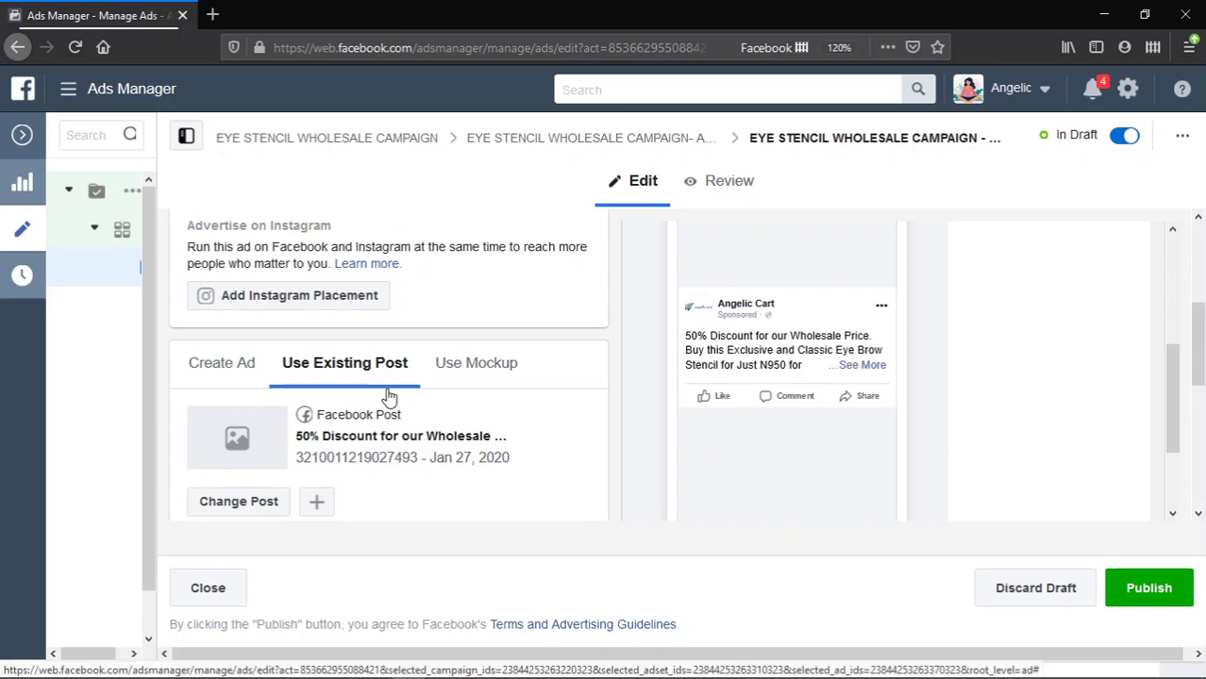
{"action": "scroll", "coordinate": [370, 397], "scroll_direction": "down", "scroll_amount": 2}
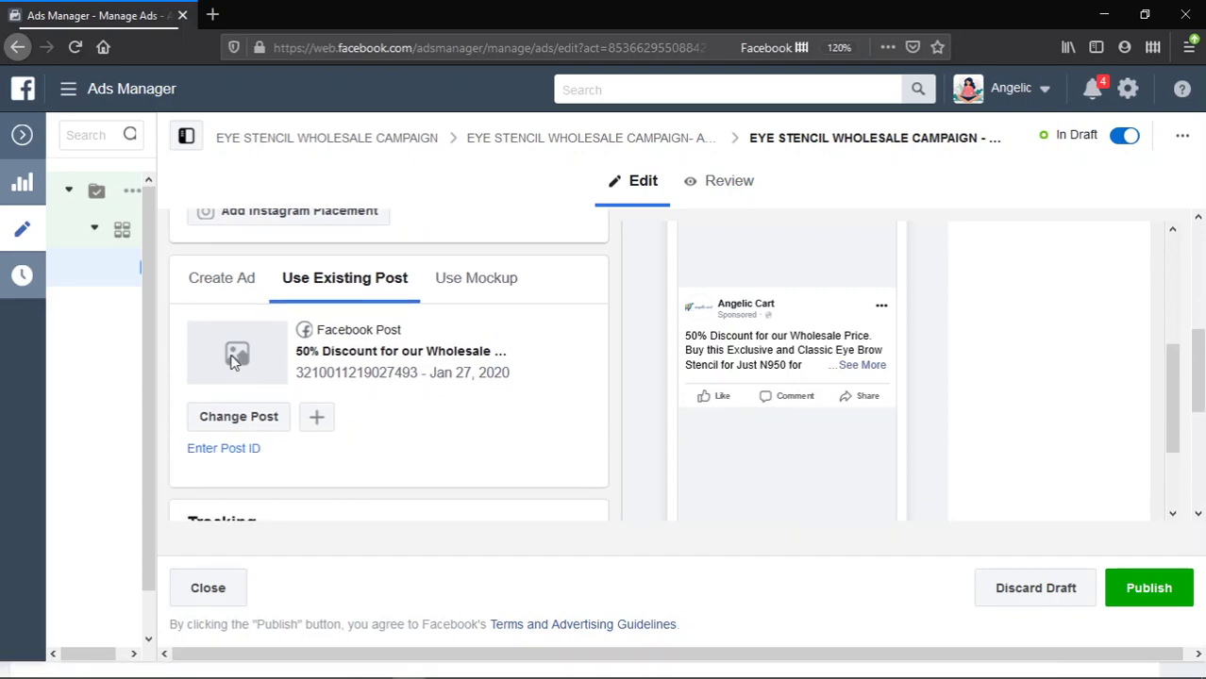
{"action": "left_click", "coordinate": [259, 425]}
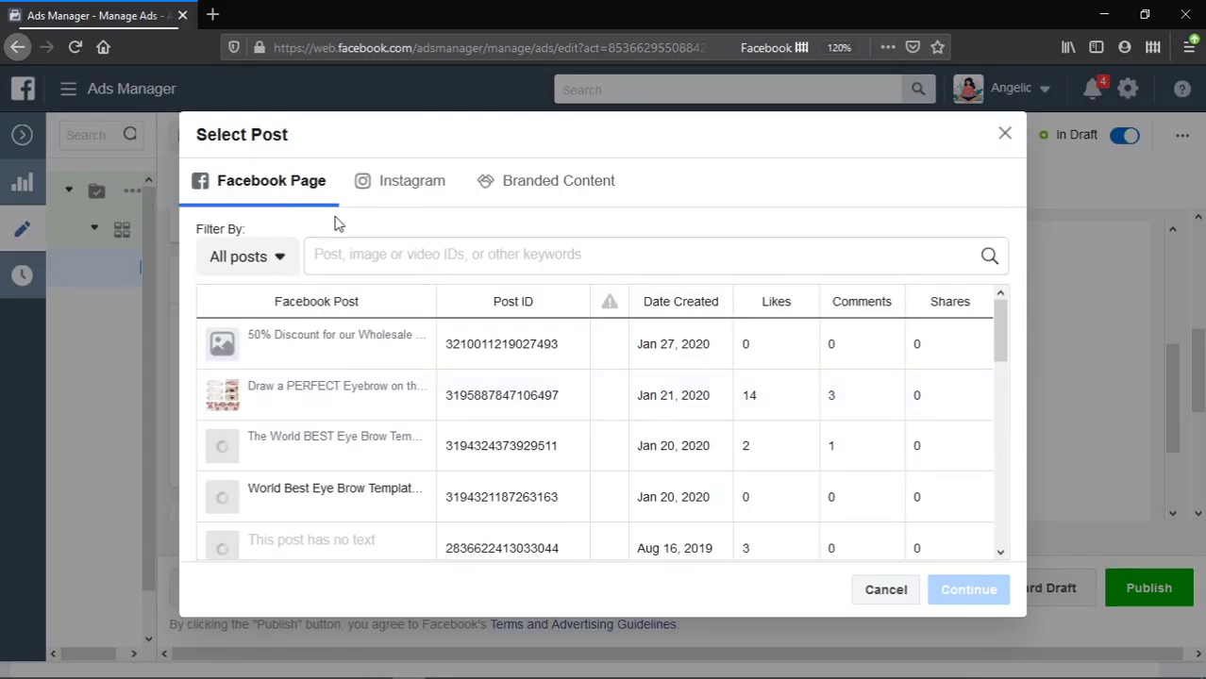
{"action": "left_click", "coordinate": [859, 585]}
{"action": "left_click", "coordinate": [320, 420]}
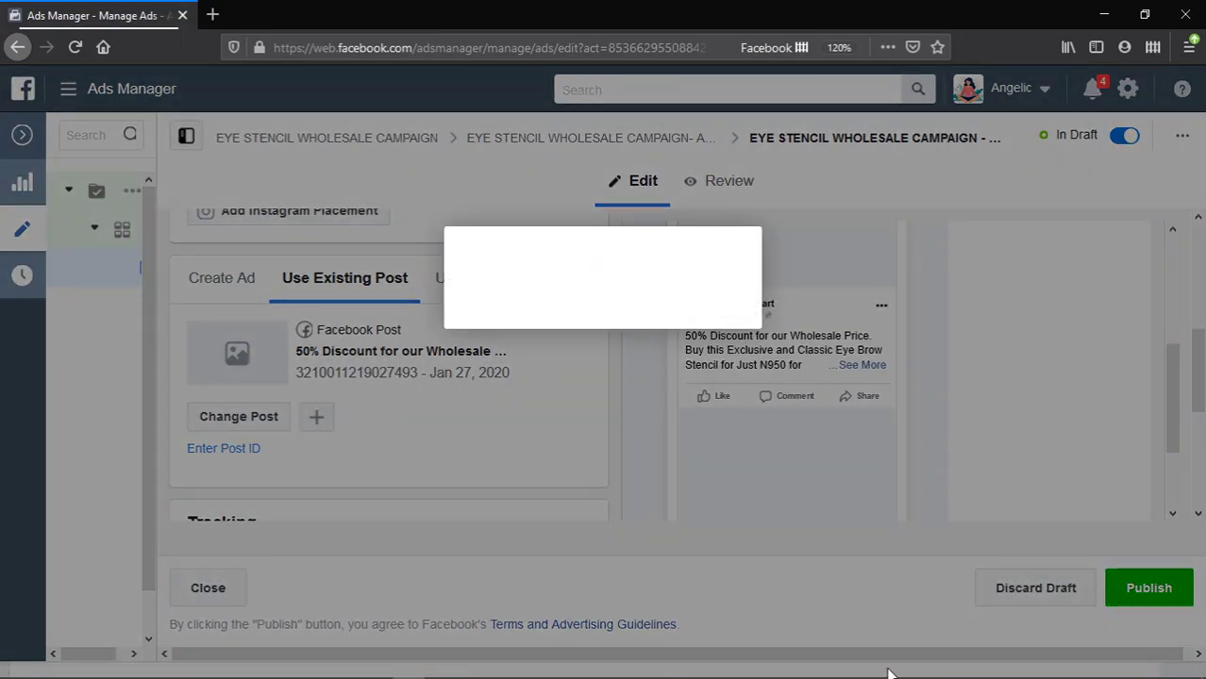
{"action": "key", "text": "alt+Tab"}
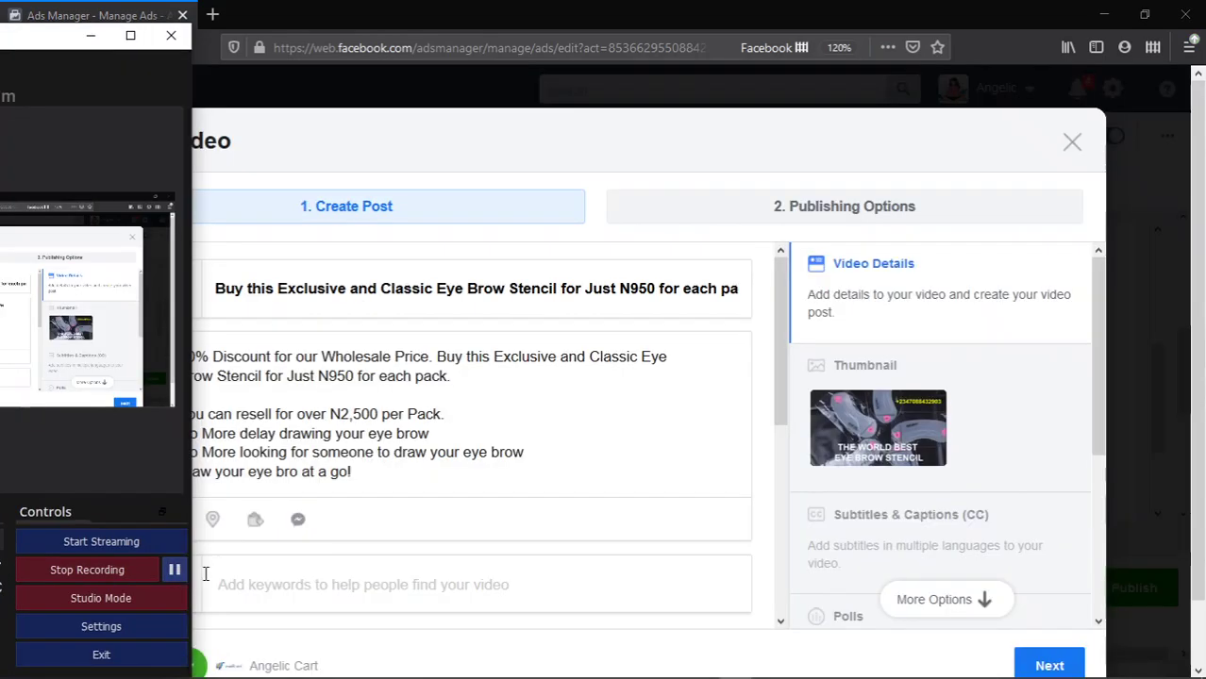
- Review the eyebrow stencil video's title, description and upload, then continue to Publishing Options
{"action": "left_click", "coordinate": [618, 380]}
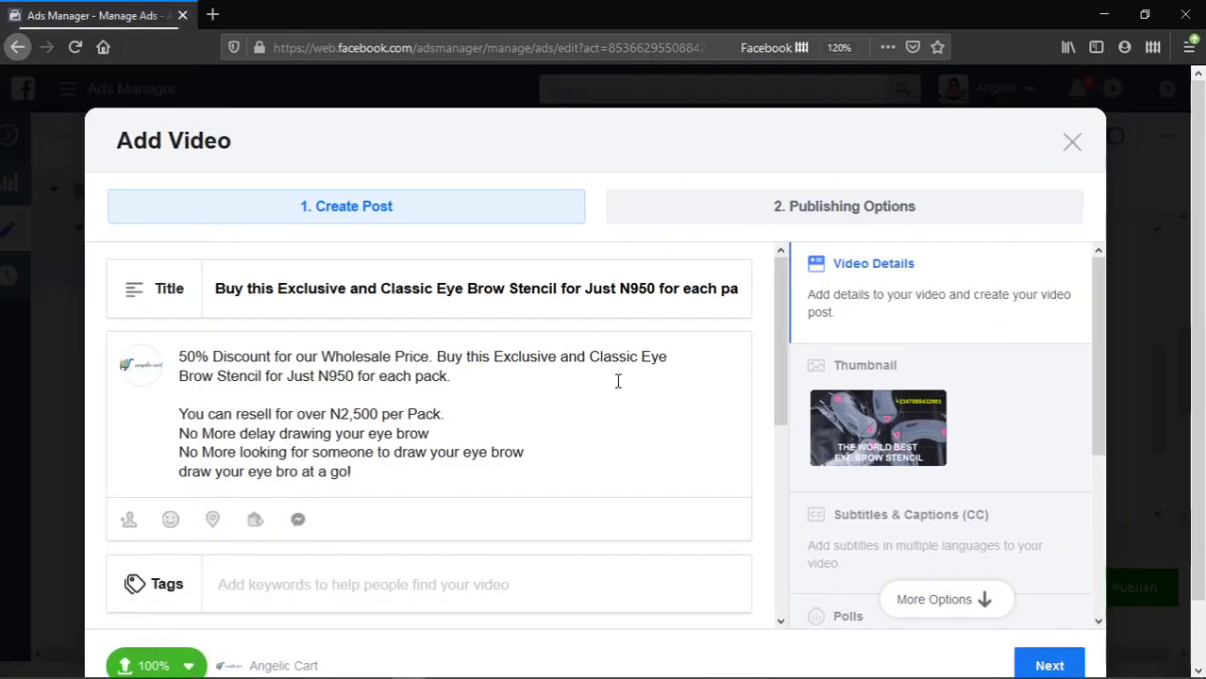
{"action": "key", "text": "ctrl+a"}
{"action": "scroll", "coordinate": [627, 402], "scroll_direction": "down", "scroll_amount": 5}
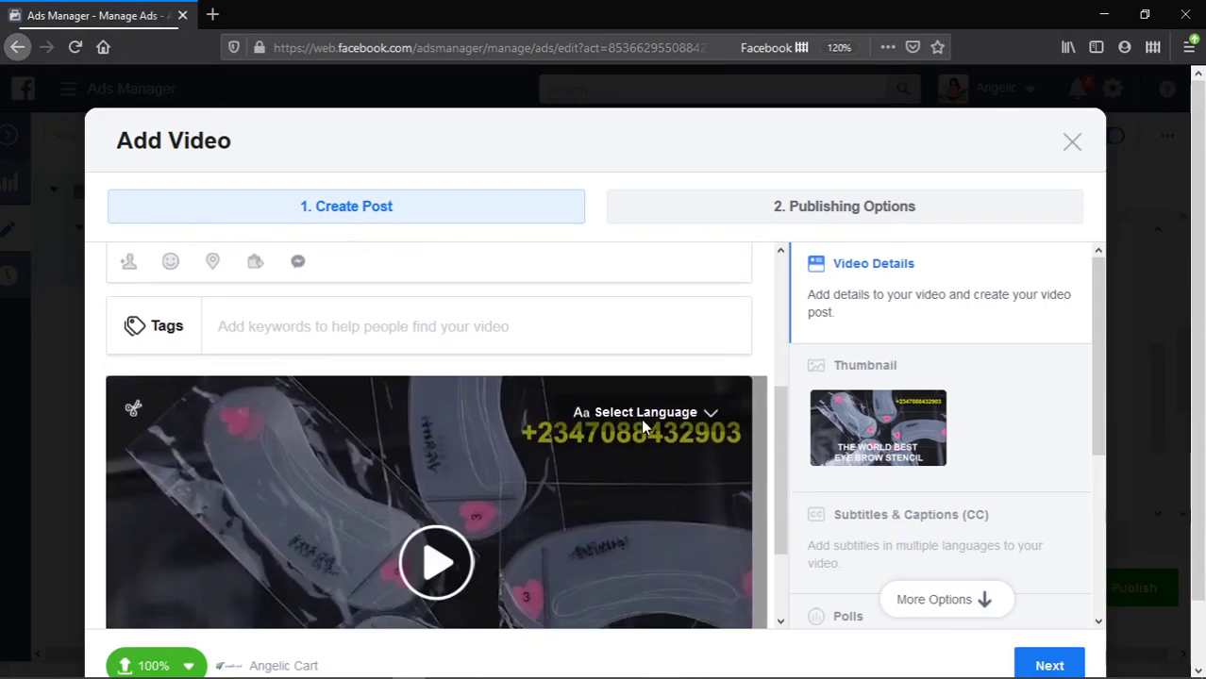
{"action": "scroll", "coordinate": [648, 419], "scroll_direction": "down", "scroll_amount": 1}
{"action": "scroll", "coordinate": [648, 419], "scroll_direction": "up", "scroll_amount": 2}
{"action": "scroll", "coordinate": [546, 338], "scroll_direction": "up", "scroll_amount": 5}
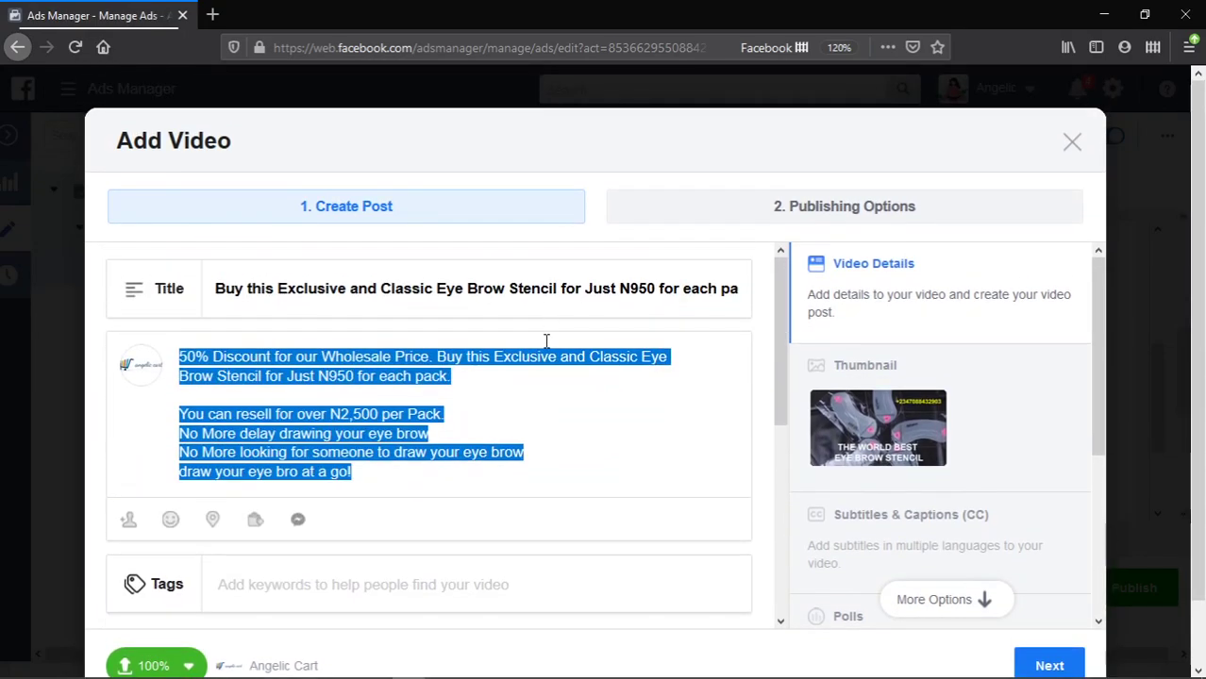
{"action": "scroll", "coordinate": [627, 340], "scroll_direction": "down", "scroll_amount": 5}
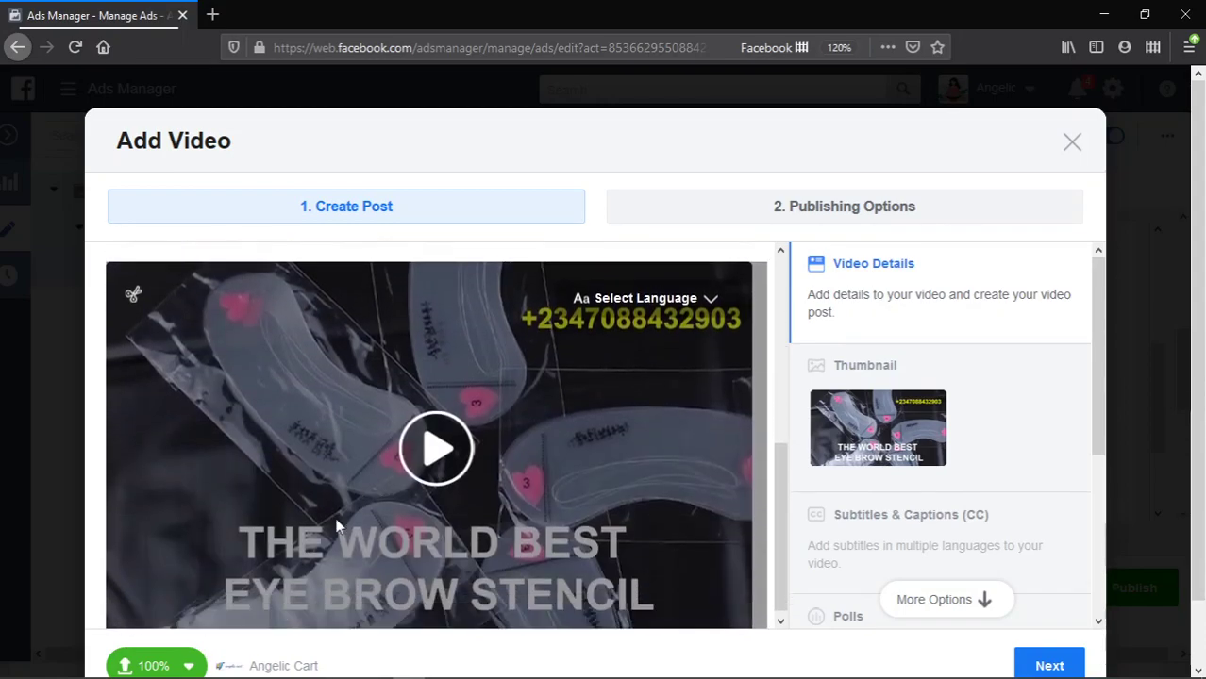
{"action": "scroll", "coordinate": [324, 518], "scroll_direction": "down", "scroll_amount": 1}
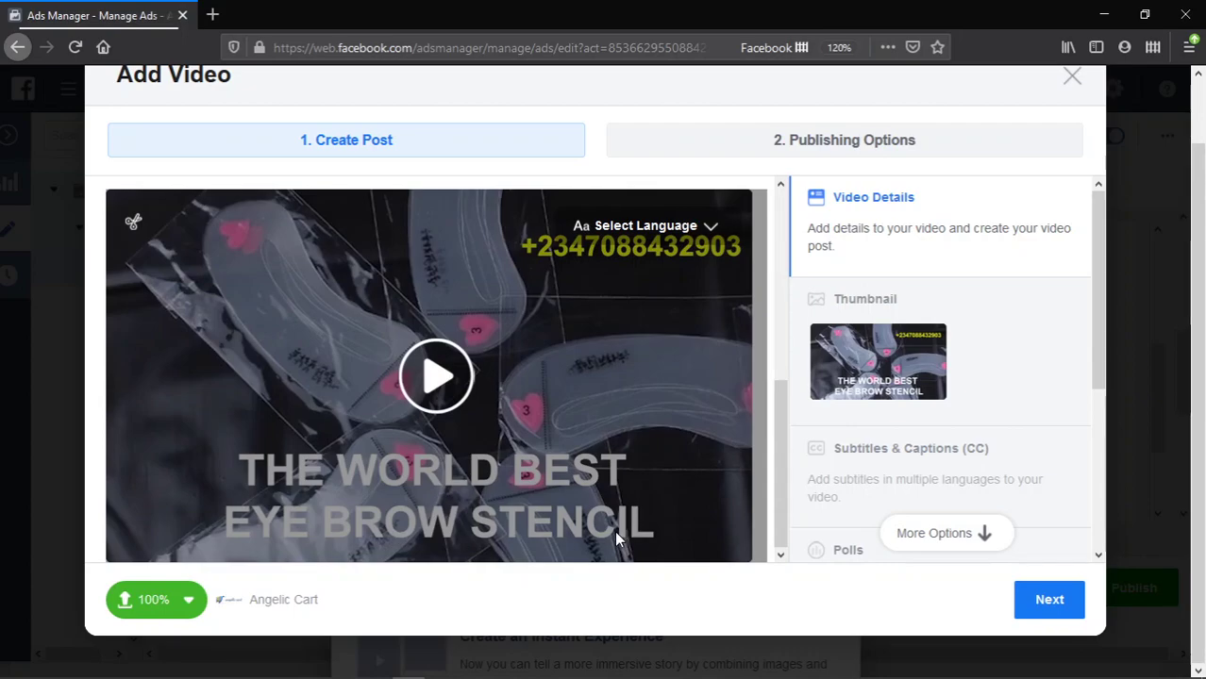
{"action": "left_click", "coordinate": [1062, 603]}
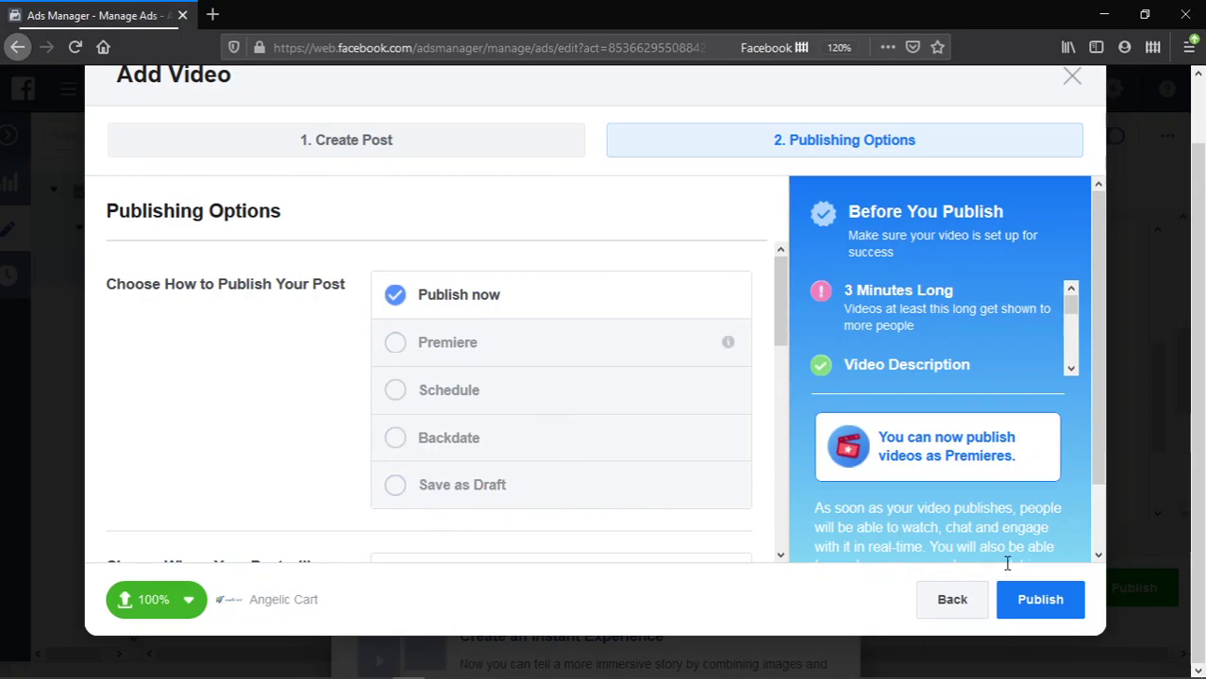
- Publish the eyebrow stencil video post now and dismiss the processing notice
{"action": "left_click", "coordinate": [1041, 602]}
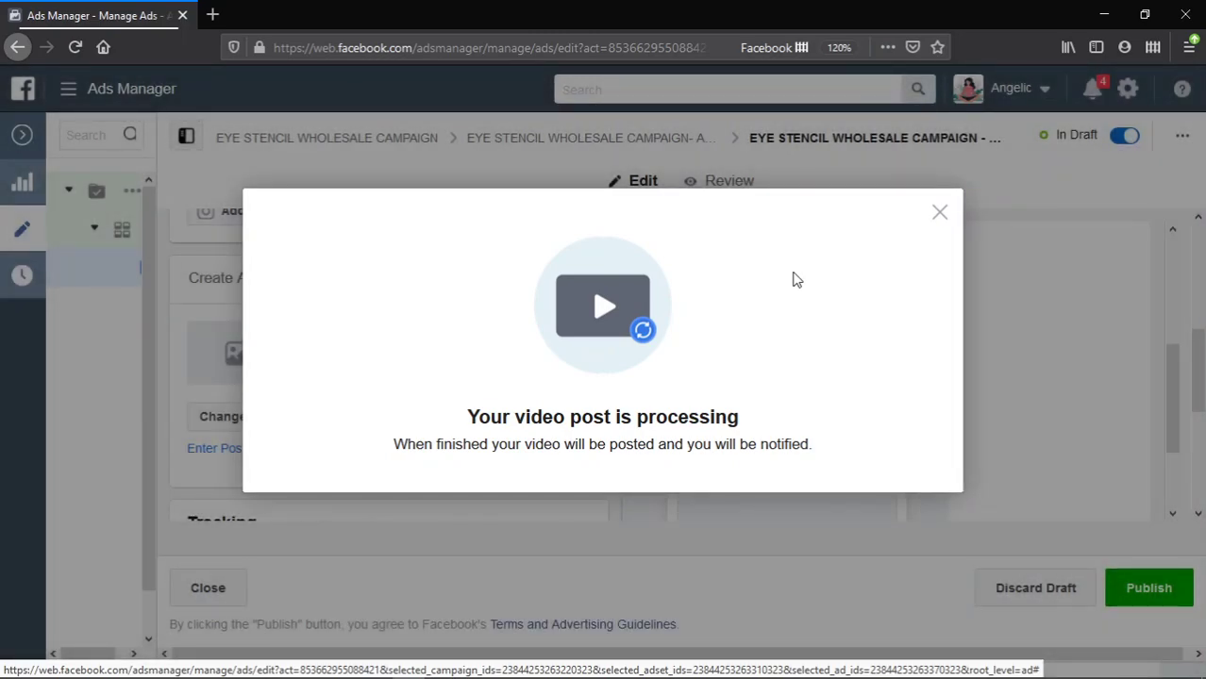
{"action": "left_click", "coordinate": [939, 215]}
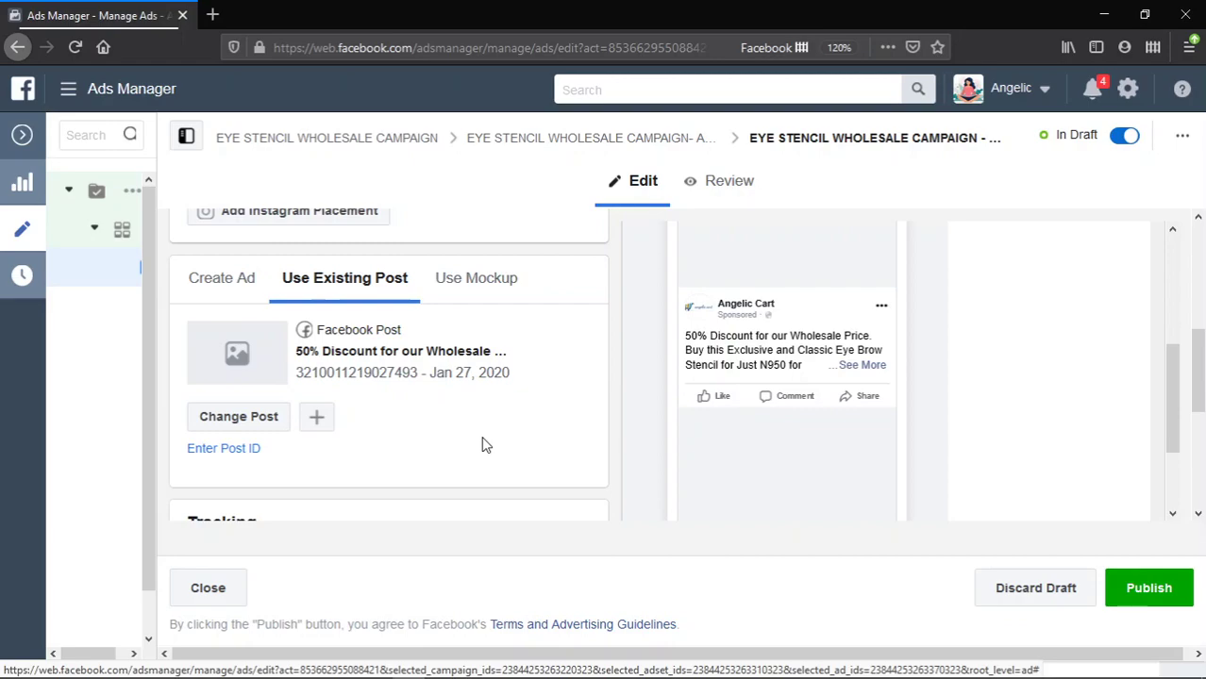
{"action": "scroll", "coordinate": [486, 446], "scroll_direction": "down", "scroll_amount": 2}
{"action": "scroll", "coordinate": [490, 450], "scroll_direction": "down", "scroll_amount": 3}
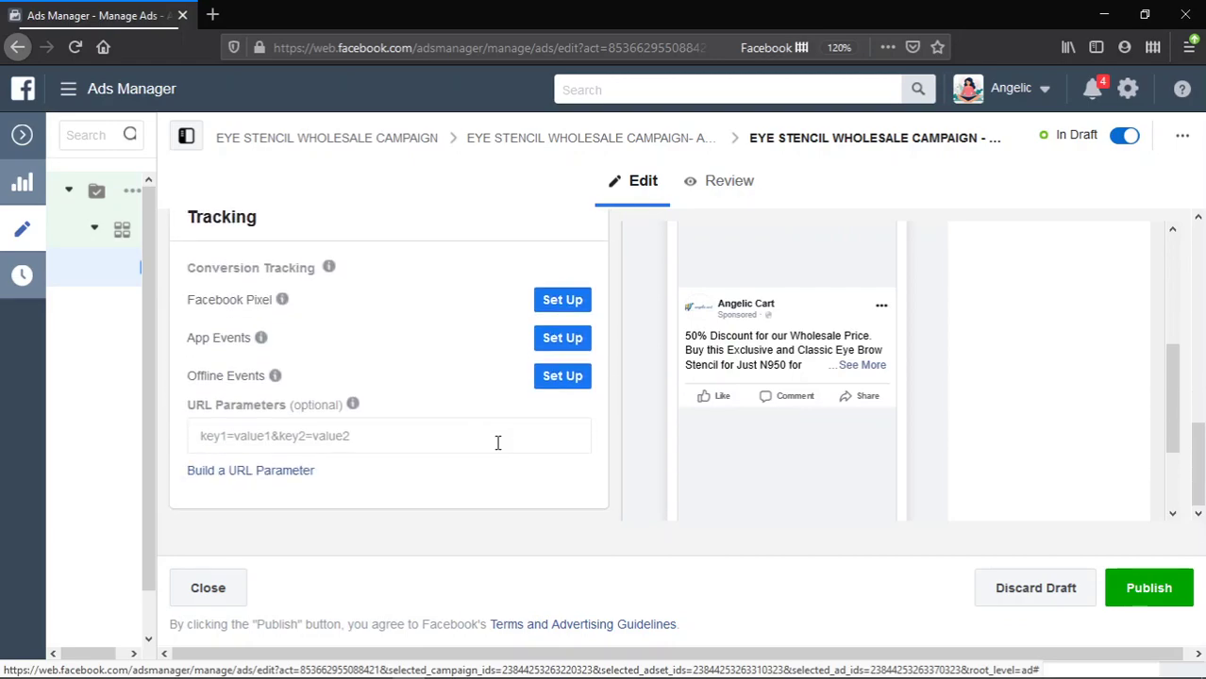
{"action": "scroll", "coordinate": [497, 443], "scroll_direction": "up", "scroll_amount": 1}
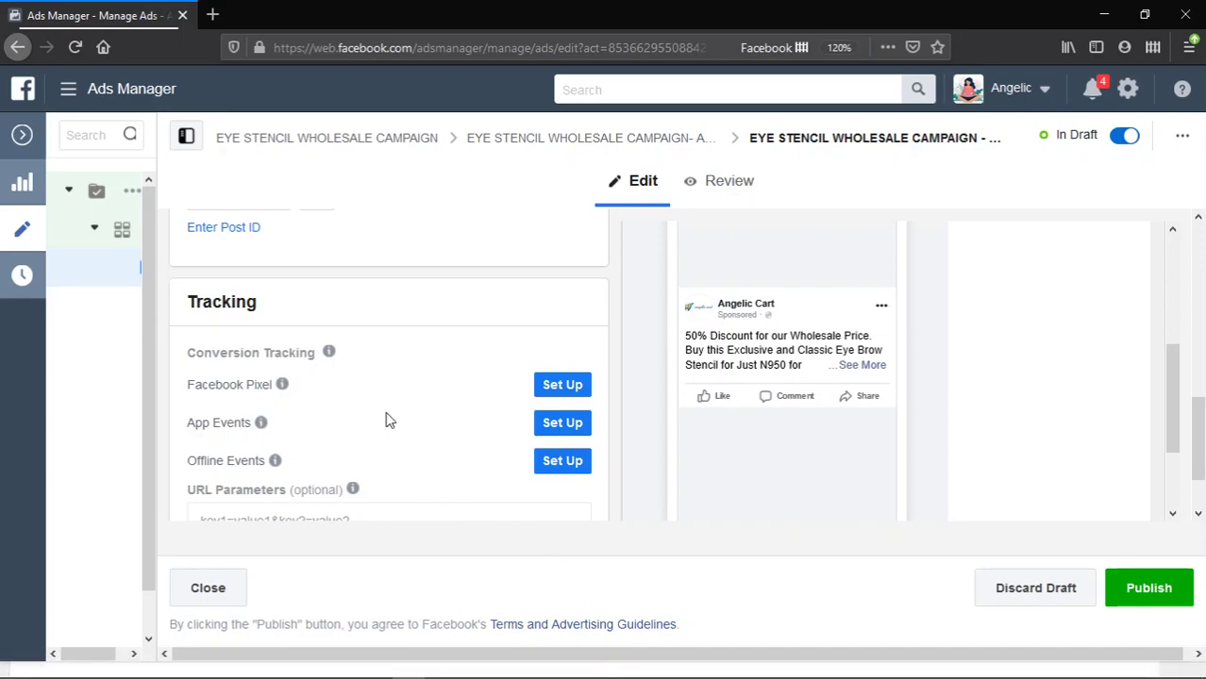
{"action": "scroll", "coordinate": [385, 415], "scroll_direction": "up", "scroll_amount": 2}
{"action": "scroll", "coordinate": [385, 412], "scroll_direction": "down", "scroll_amount": 3}
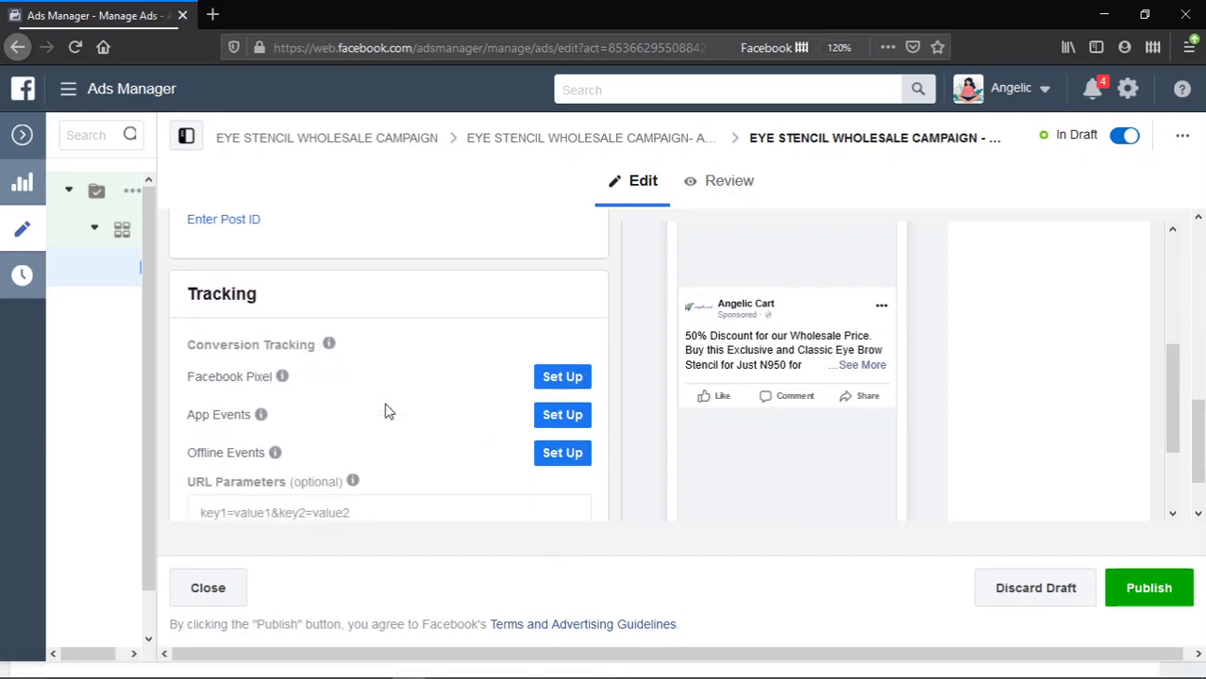
{"action": "scroll", "coordinate": [385, 411], "scroll_direction": "up", "scroll_amount": 3}
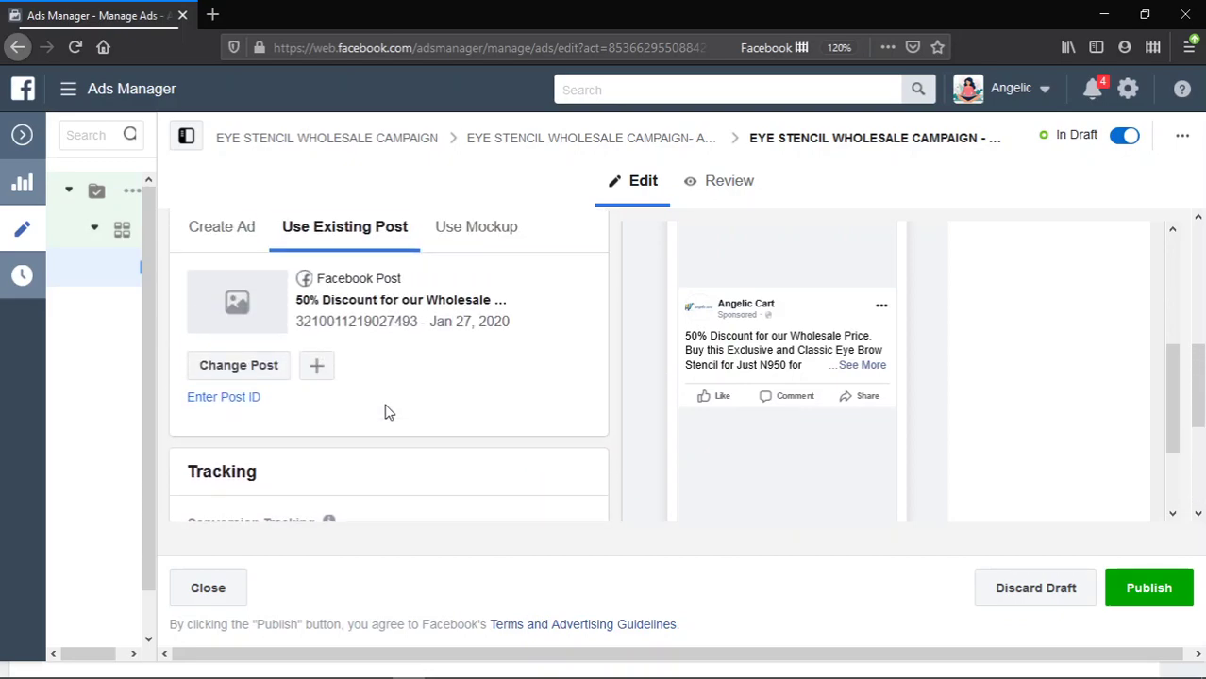
{"action": "key", "text": "alt+Tab"}
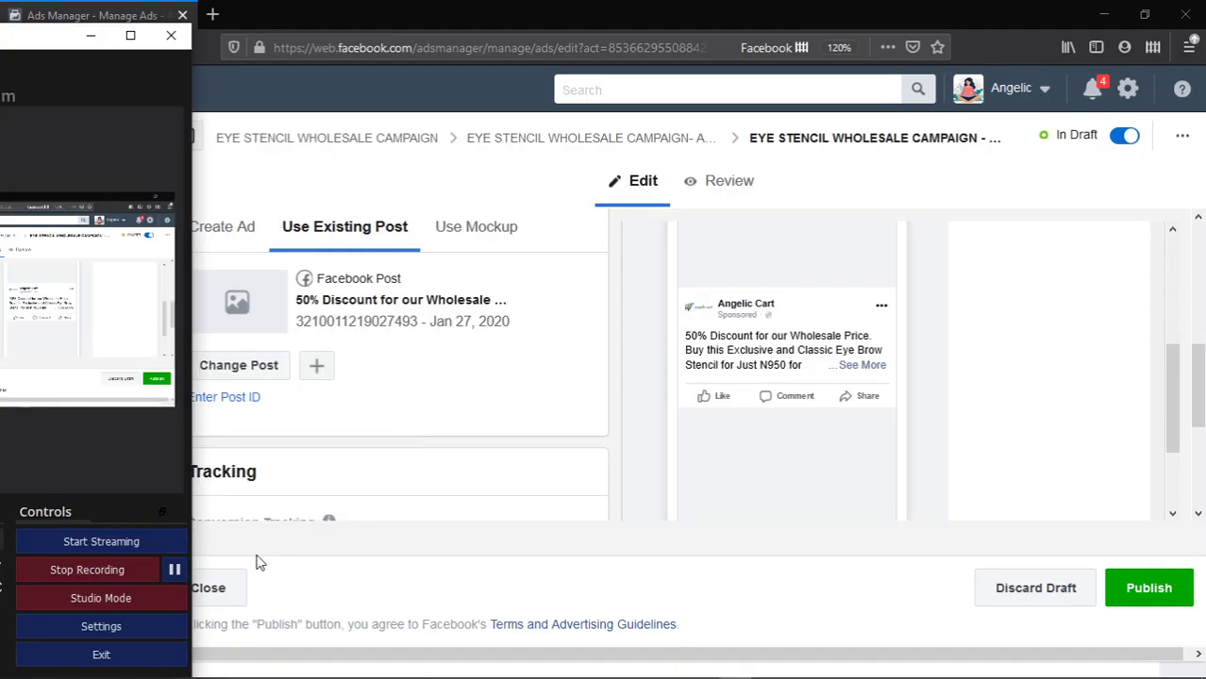
- Open the Select Post list of Page posts to replace the current 'Draw a PERFECT Eyebrow…' post
{"action": "left_click", "coordinate": [174, 570]}
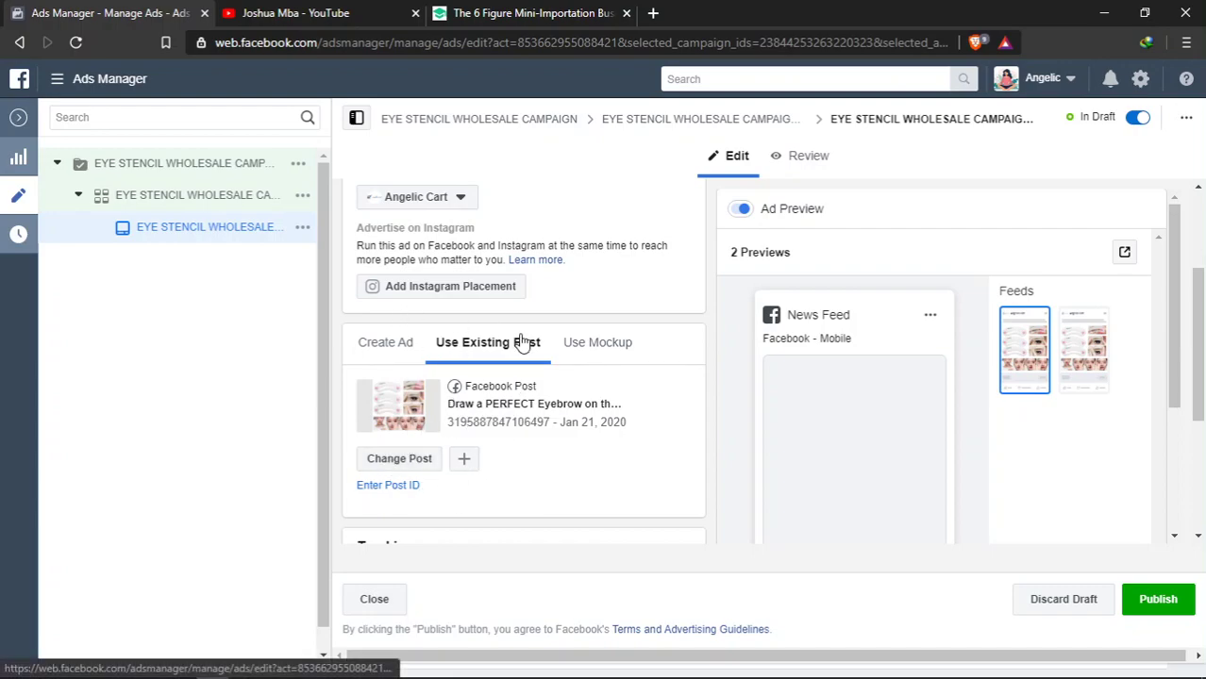
{"action": "left_click", "coordinate": [401, 459]}
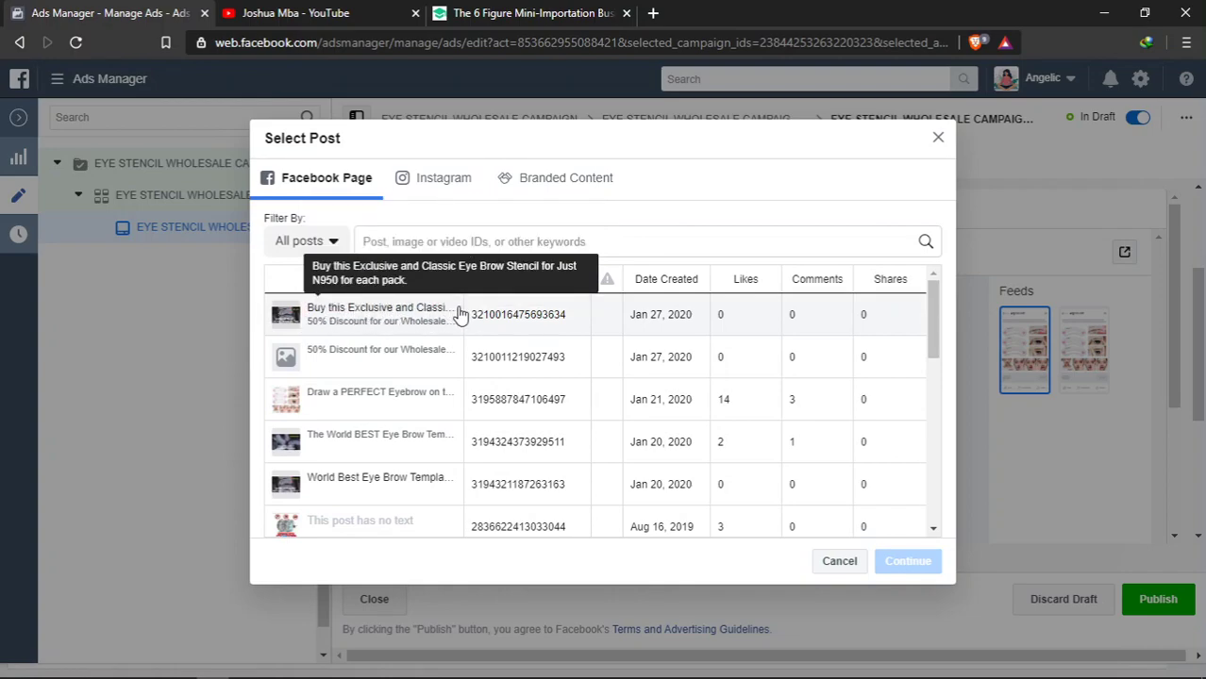
- Switch the ad to the Jan 27, 2020 'Buy this Exclusive and Classic Eye Brow Stencil…' post
{"action": "left_click", "coordinate": [298, 324]}
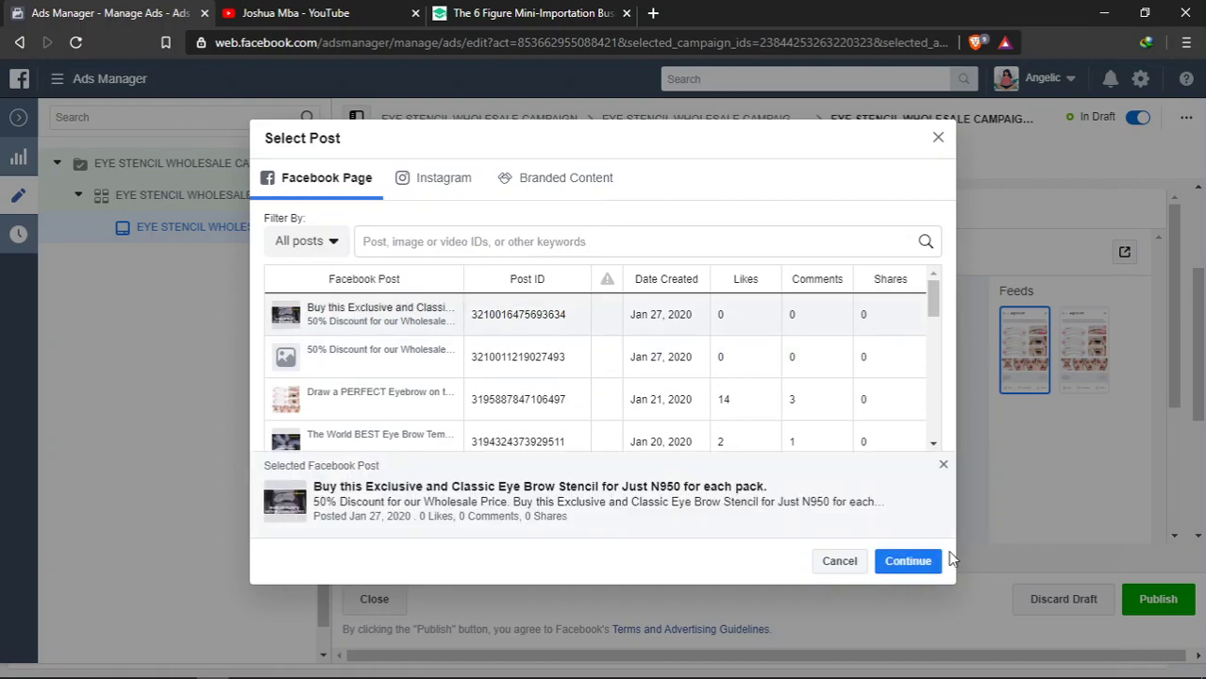
{"action": "left_click", "coordinate": [913, 561]}
{"action": "left_click", "coordinate": [911, 561]}
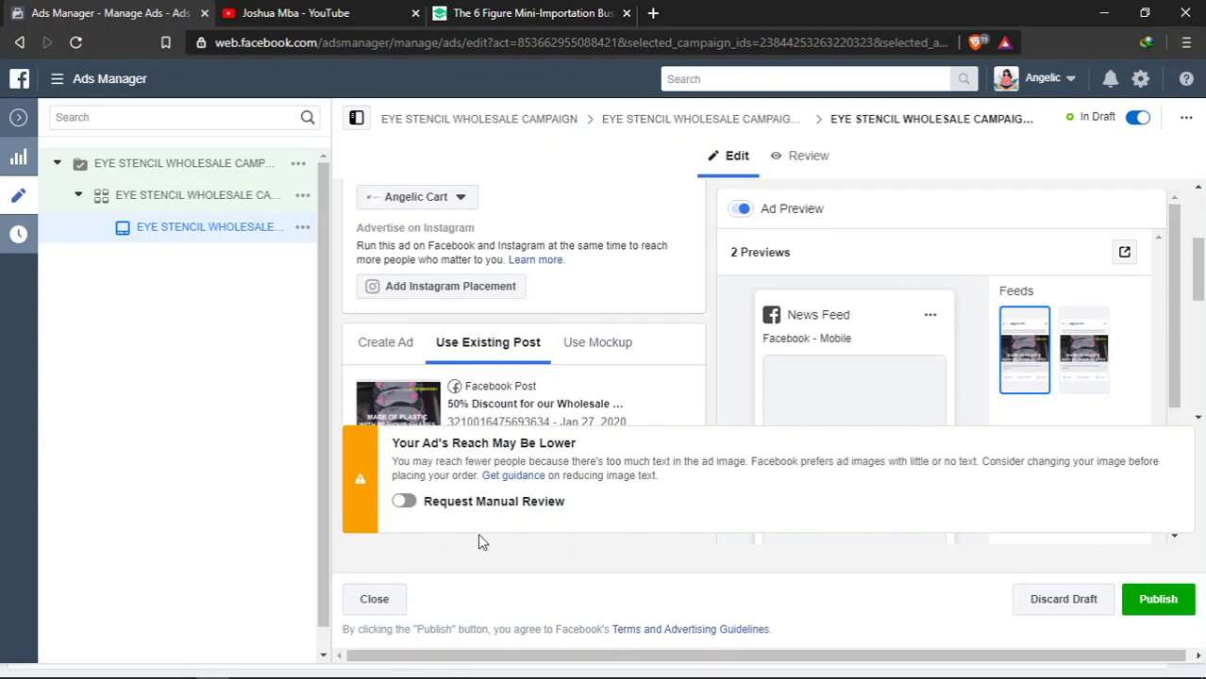
- Turn on Request Manual Review in the 'Your Ad's Reach May Be Lower' notice
{"action": "left_click", "coordinate": [408, 504]}
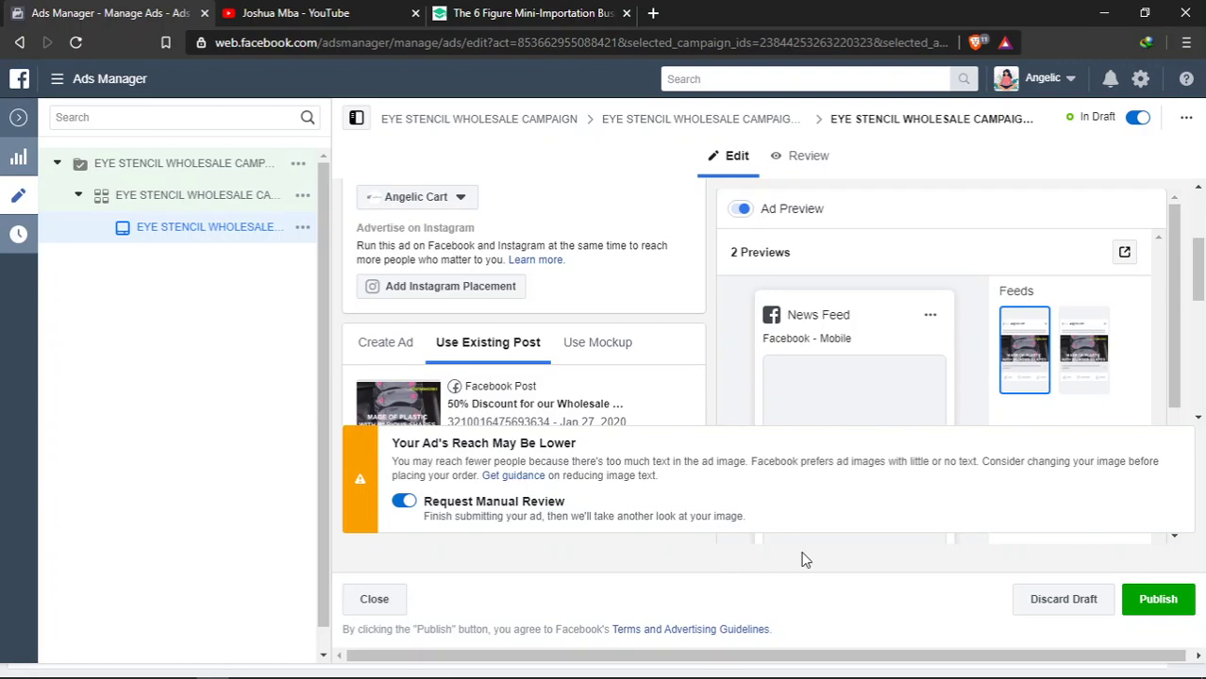
{"action": "scroll", "coordinate": [654, 417], "scroll_direction": "down", "scroll_amount": 5}
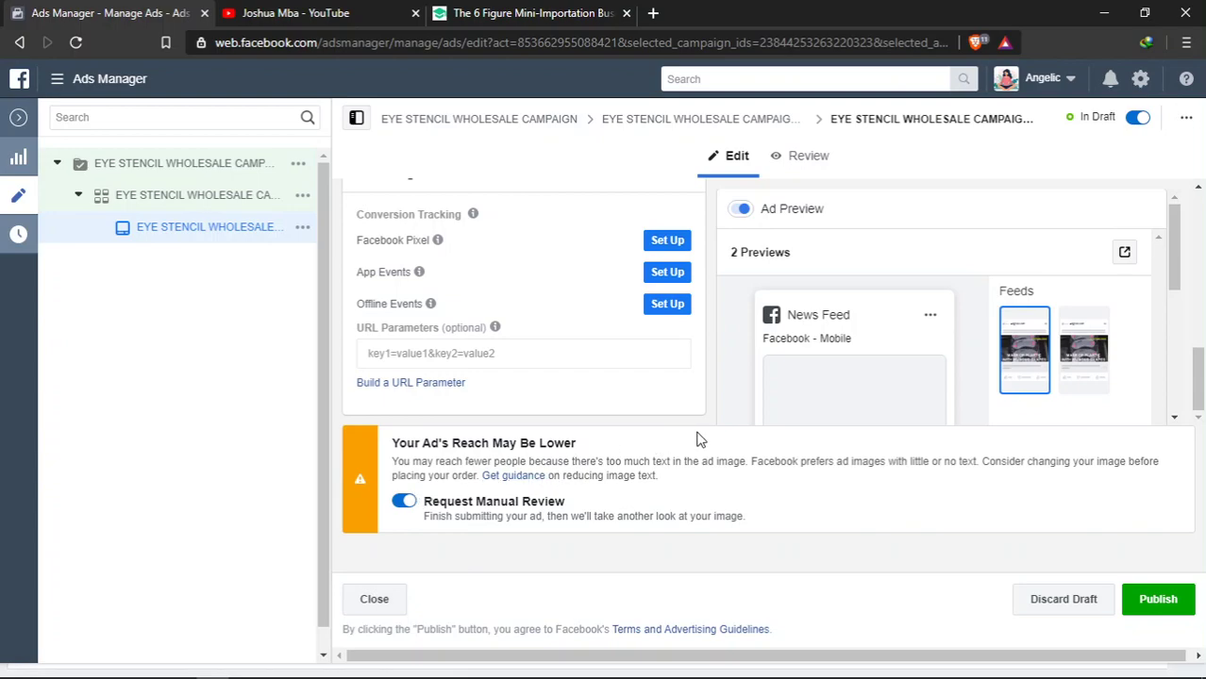
{"action": "left_click_drag", "start_coordinate": [1198, 391], "coordinate": [1198, 319]}
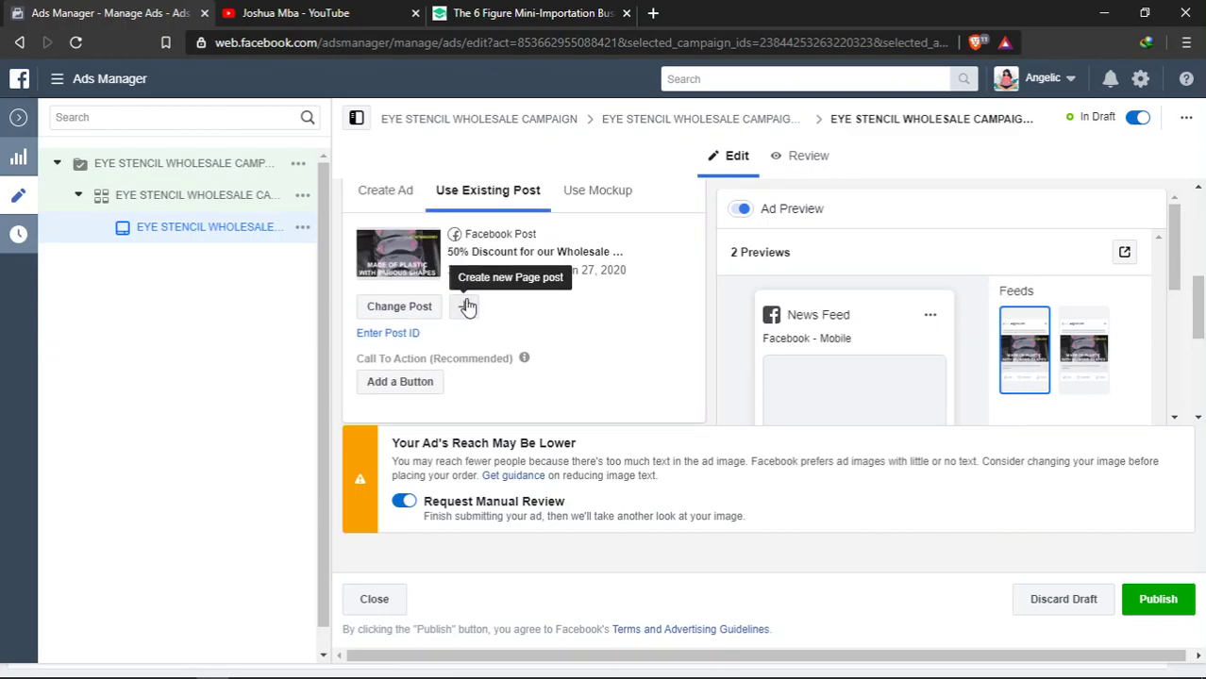
- Add a Shop Now button linking to the seller's WhatsApp wa.me number and update the post
{"action": "left_click", "coordinate": [411, 385]}
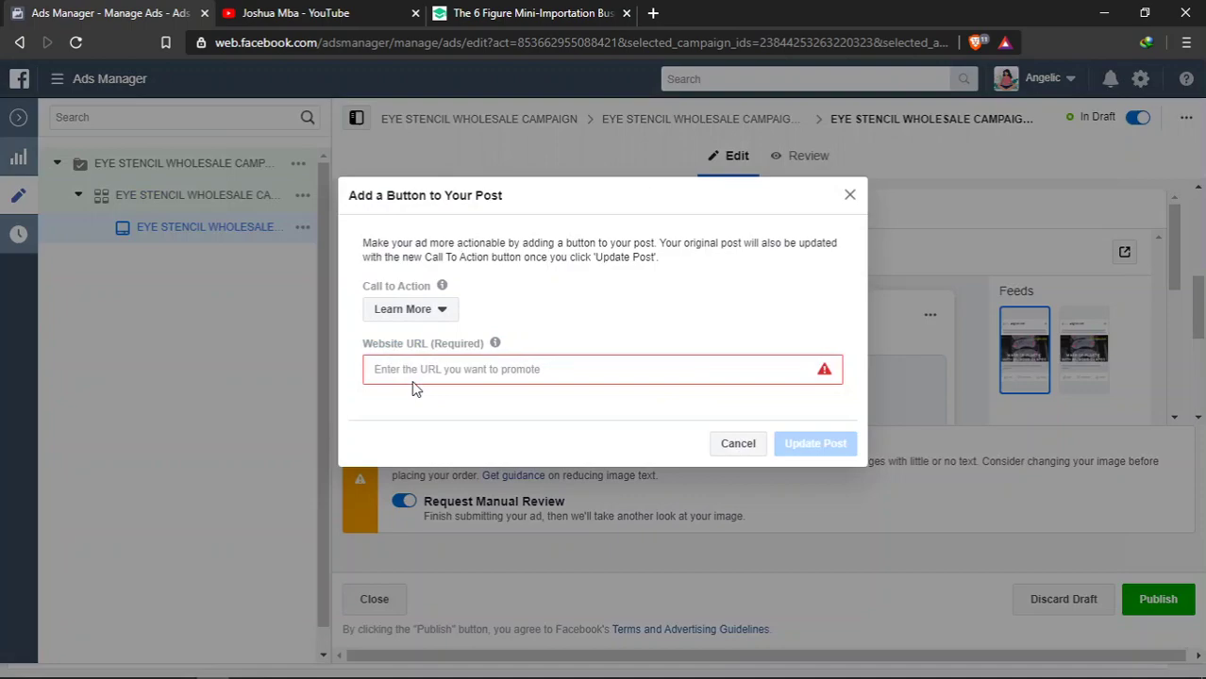
{"action": "left_click", "coordinate": [439, 311]}
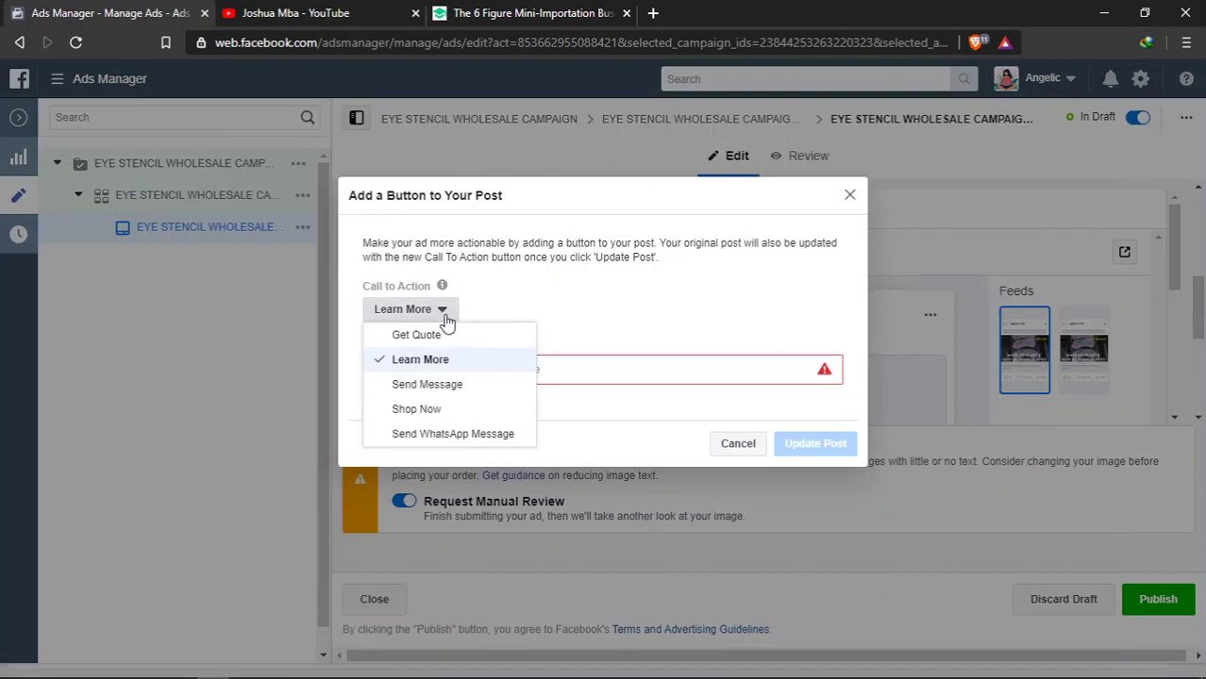
{"action": "left_click", "coordinate": [451, 415]}
{"action": "left_click", "coordinate": [454, 372]}
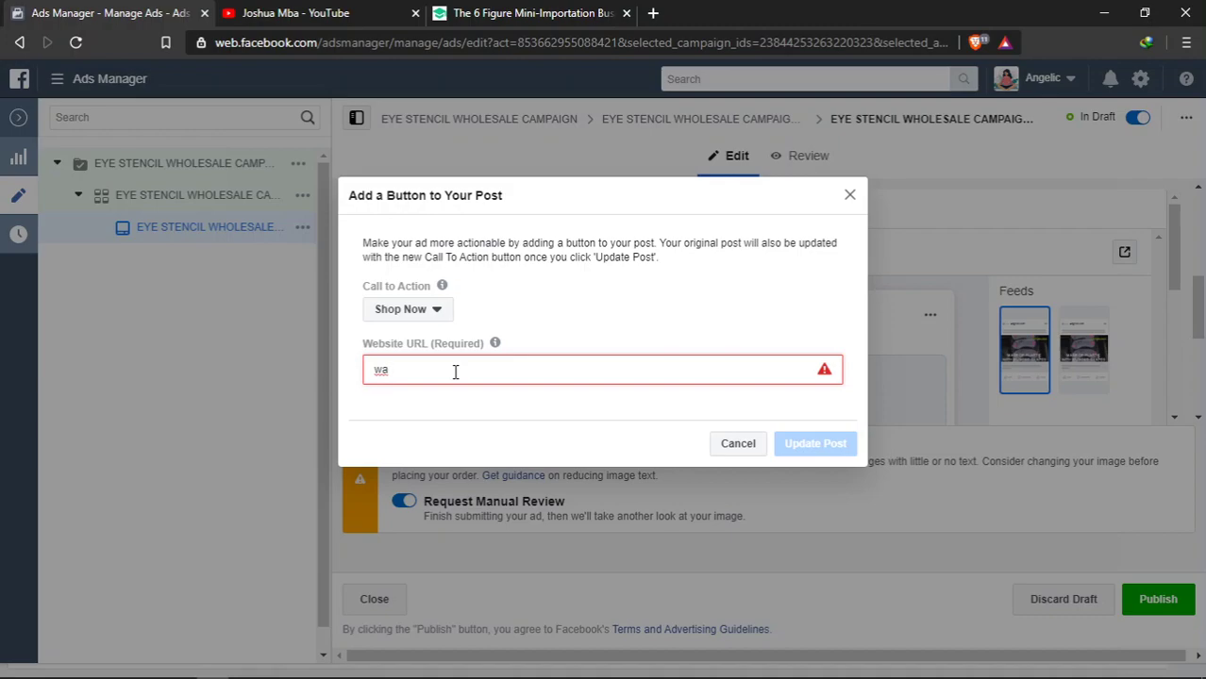
{"action": "key", "text": "BackSpace"}
{"action": "key", "text": "BackSpace"}
{"action": "type", "text": "htpp"}
{"action": "type", "text": "ps://"}
{"action": "type", "text": "wa.me"}
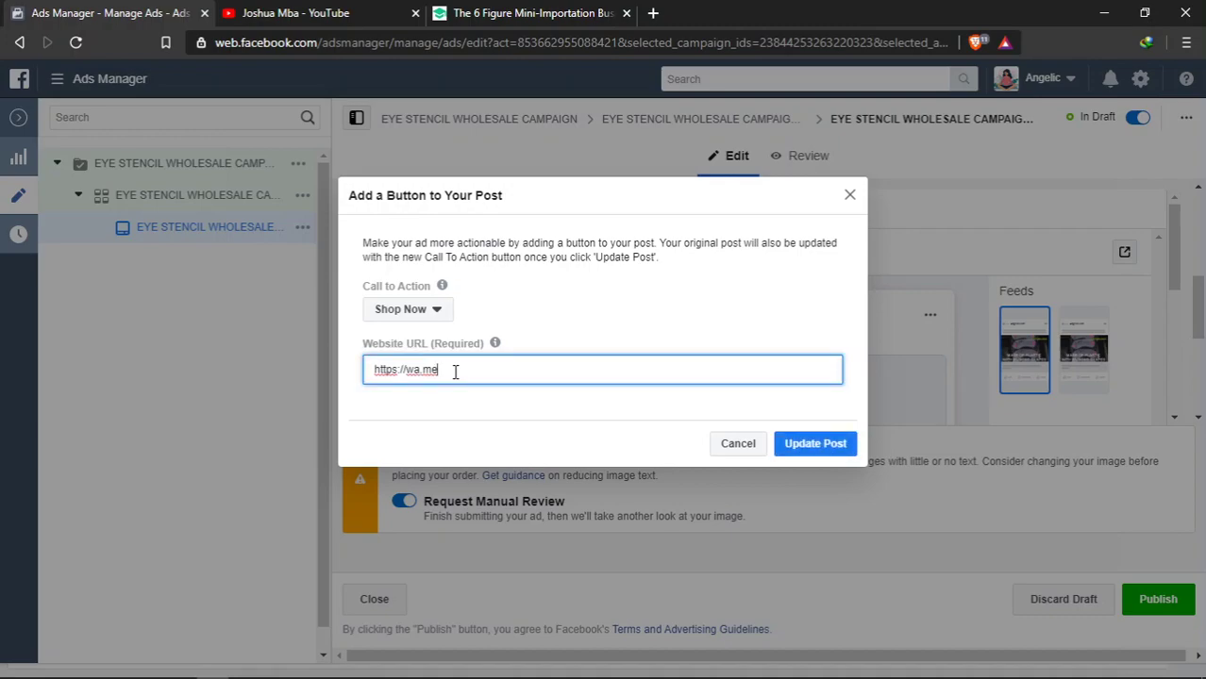
{"action": "left_click", "coordinate": [541, 375]}
{"action": "left_click", "coordinate": [822, 451]}
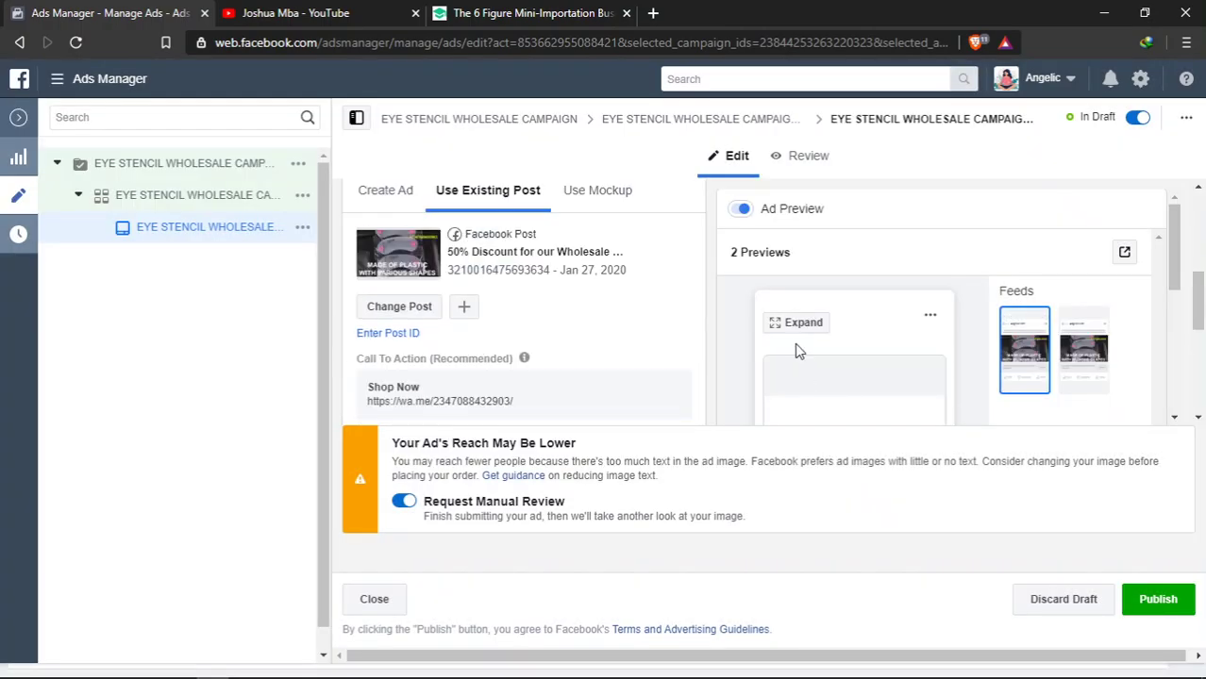
{"action": "scroll", "coordinate": [851, 368], "scroll_direction": "down", "scroll_amount": 1}
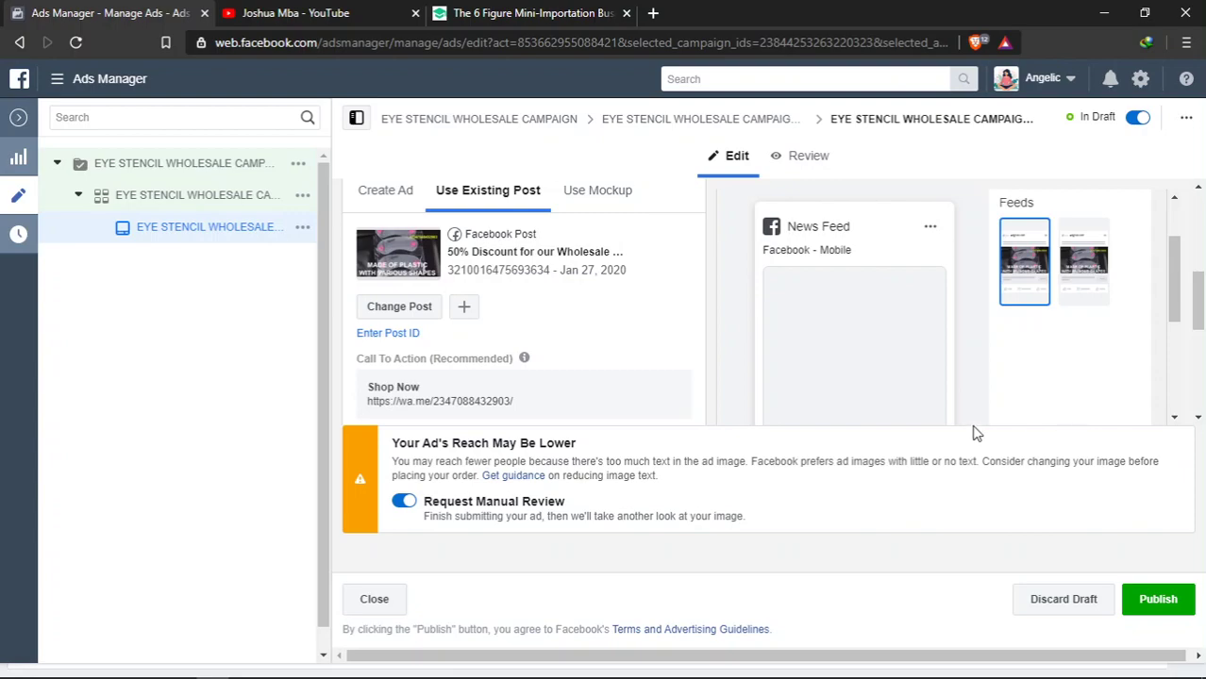
{"action": "scroll", "coordinate": [955, 421], "scroll_direction": "down", "scroll_amount": 1}
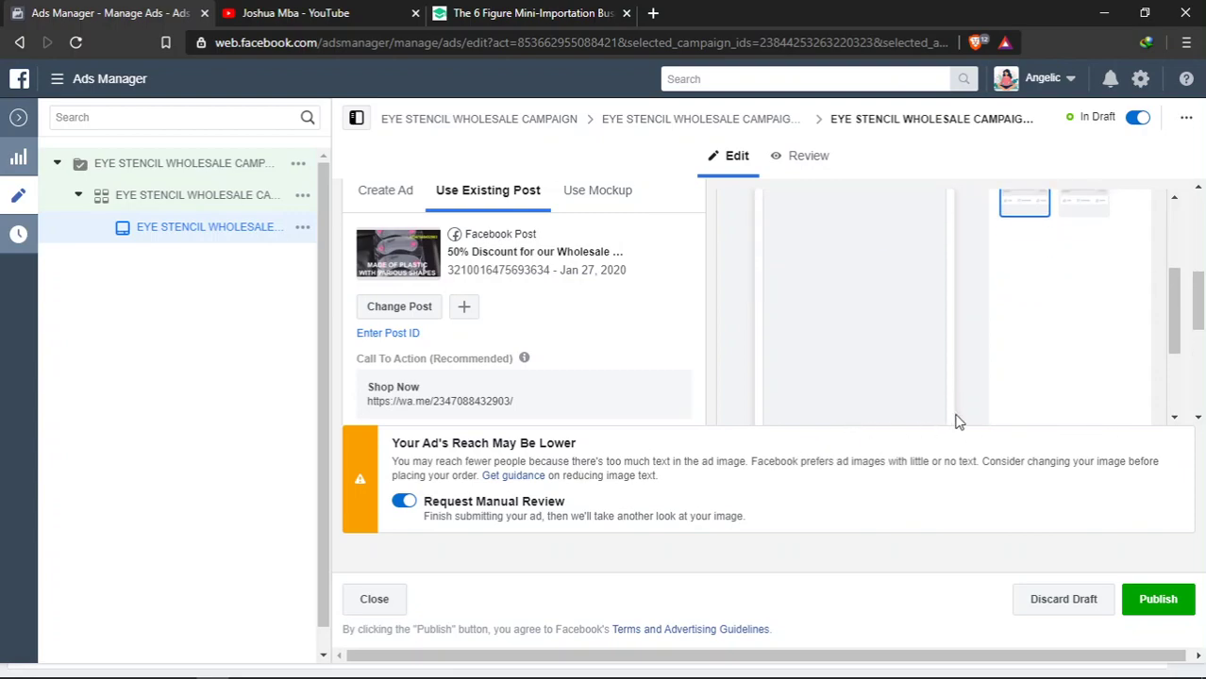
{"action": "scroll", "coordinate": [983, 421], "scroll_direction": "up", "scroll_amount": 1}
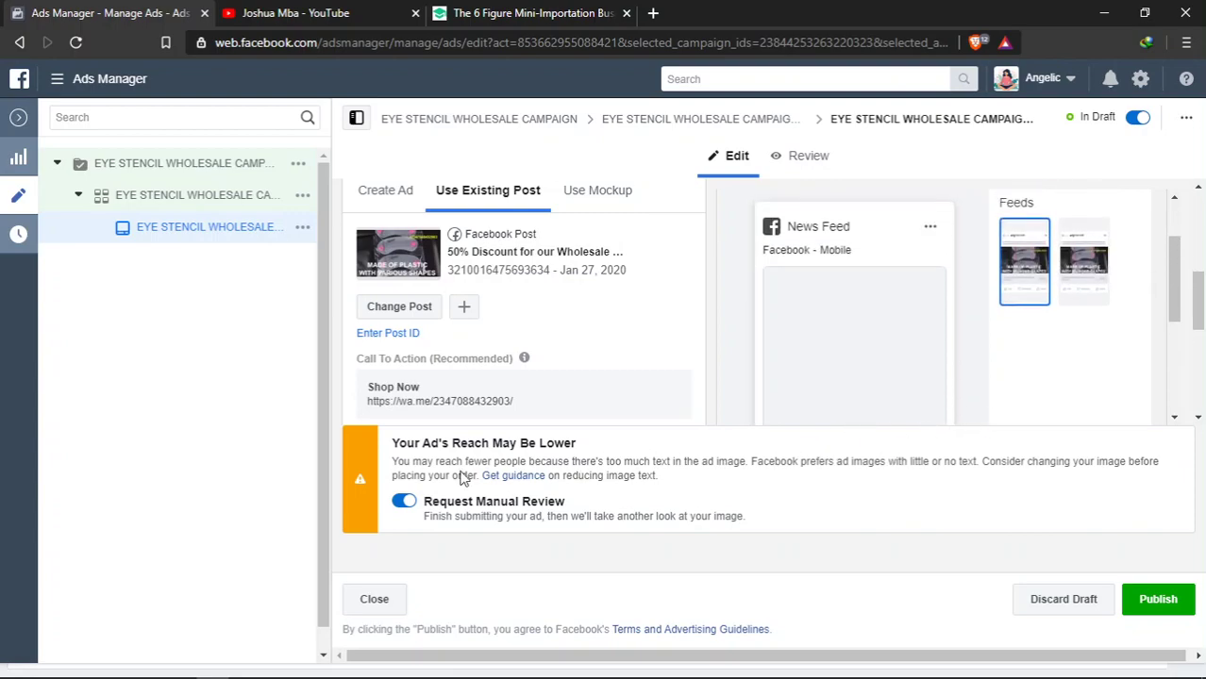
{"action": "left_click", "coordinate": [405, 502]}
{"action": "left_click", "coordinate": [405, 507]}
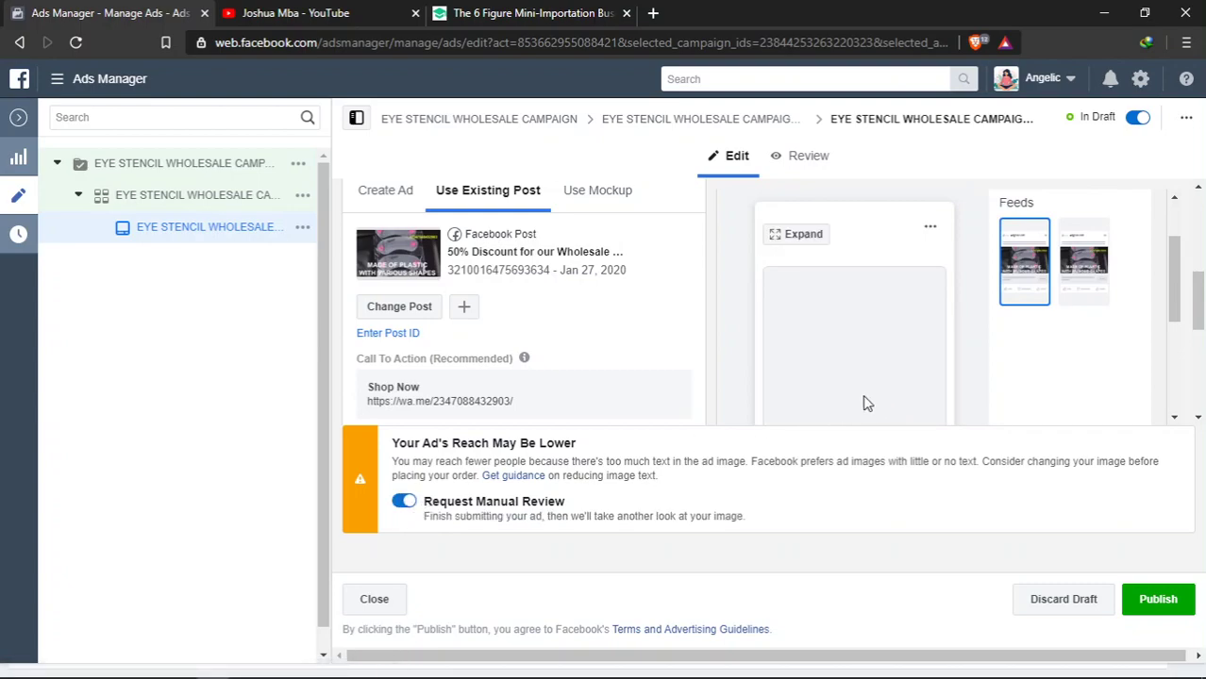
{"action": "scroll", "coordinate": [526, 368], "scroll_direction": "down", "scroll_amount": 1}
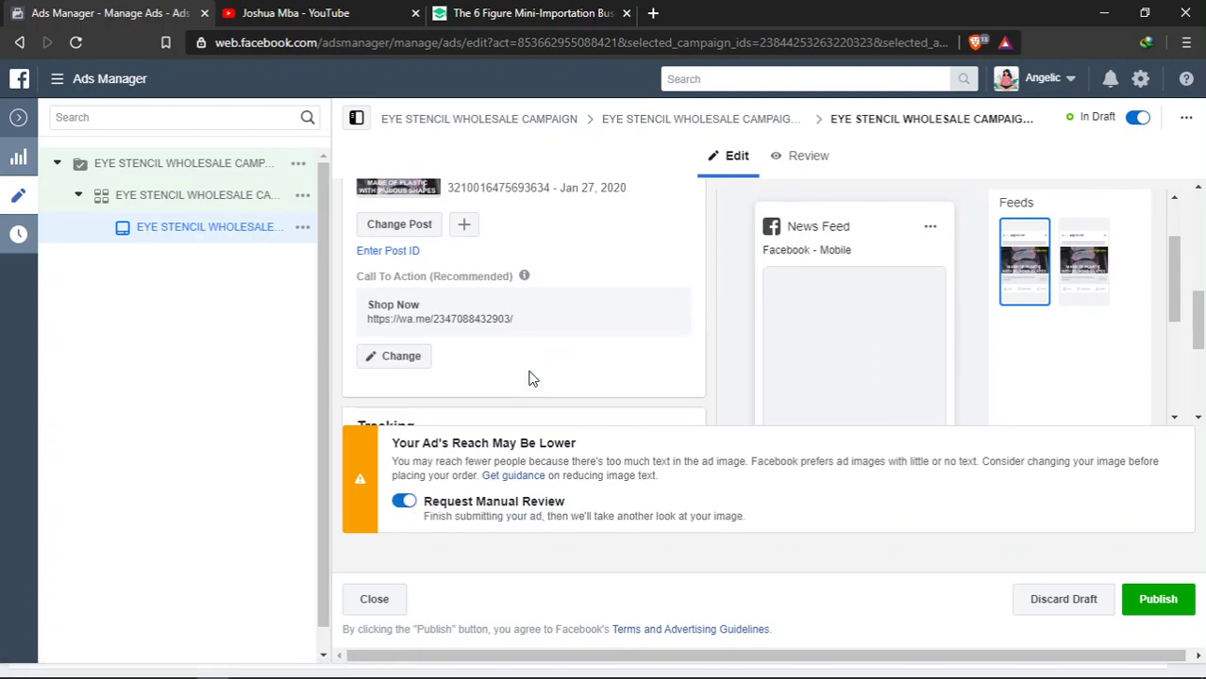
{"action": "scroll", "coordinate": [977, 288], "scroll_direction": "down", "scroll_amount": 3}
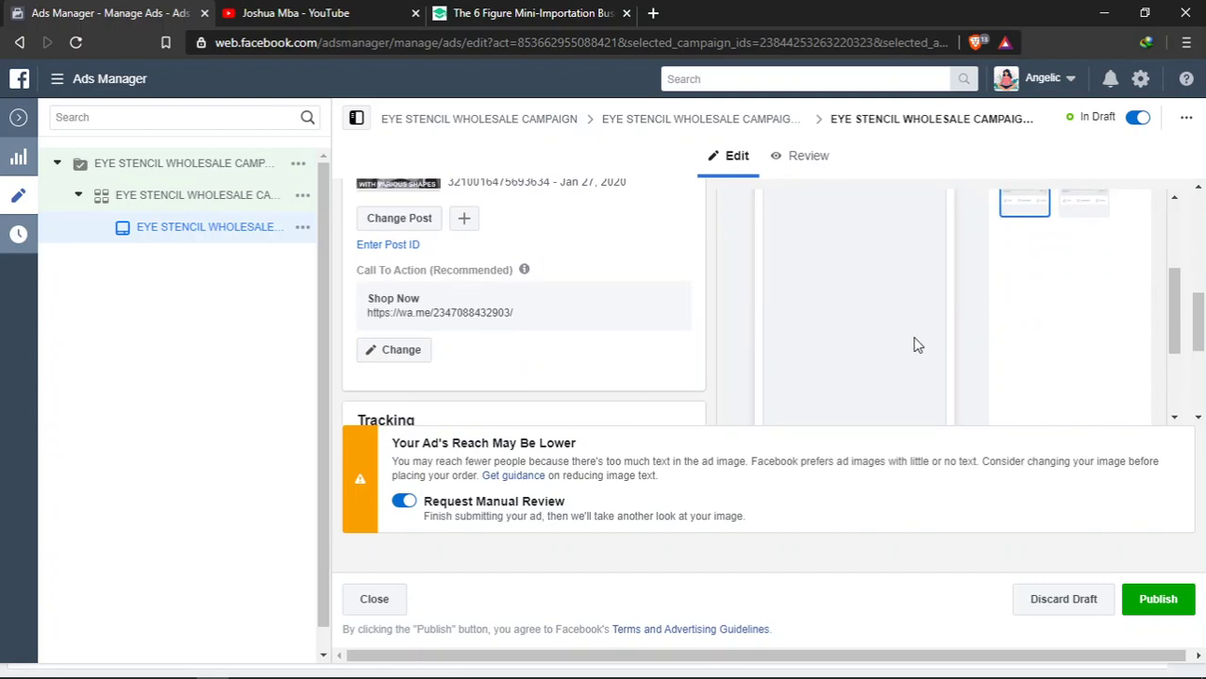
{"action": "scroll", "coordinate": [906, 345], "scroll_direction": "down", "scroll_amount": 1}
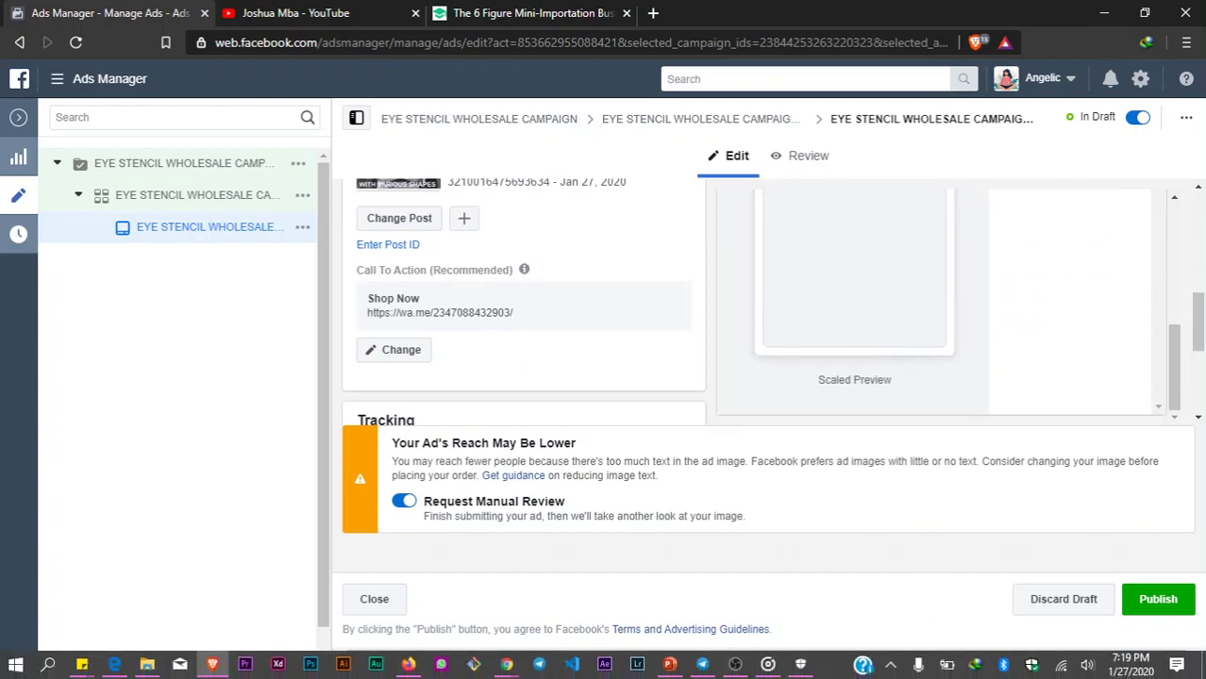
{"action": "scroll", "coordinate": [579, 377], "scroll_direction": "down", "scroll_amount": 1}
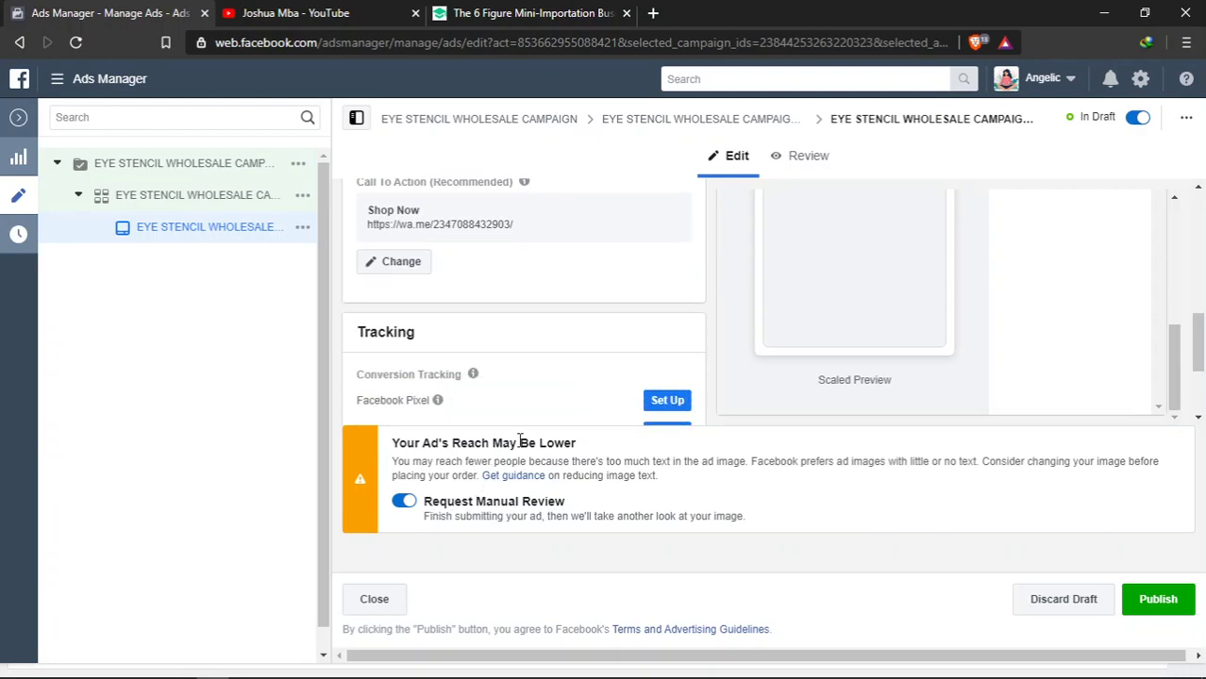
{"action": "scroll", "coordinate": [541, 413], "scroll_direction": "down", "scroll_amount": 1}
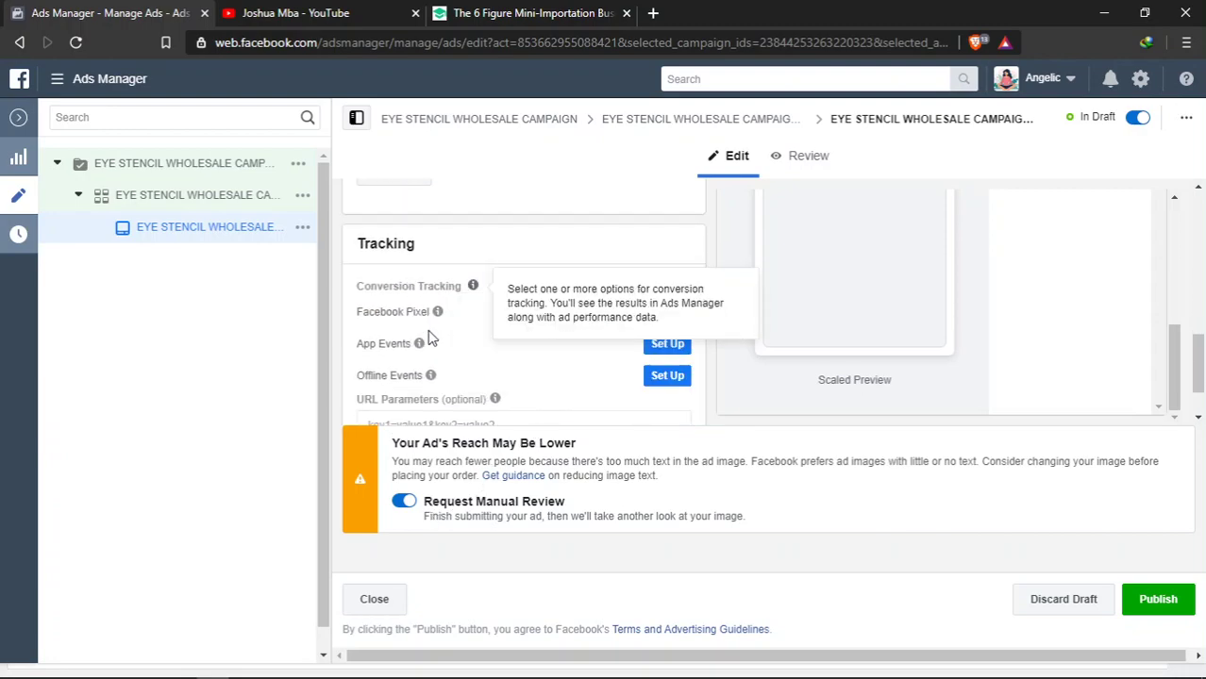
{"action": "scroll", "coordinate": [426, 337], "scroll_direction": "down", "scroll_amount": 1}
{"action": "mouse_move", "coordinate": [441, 244]}
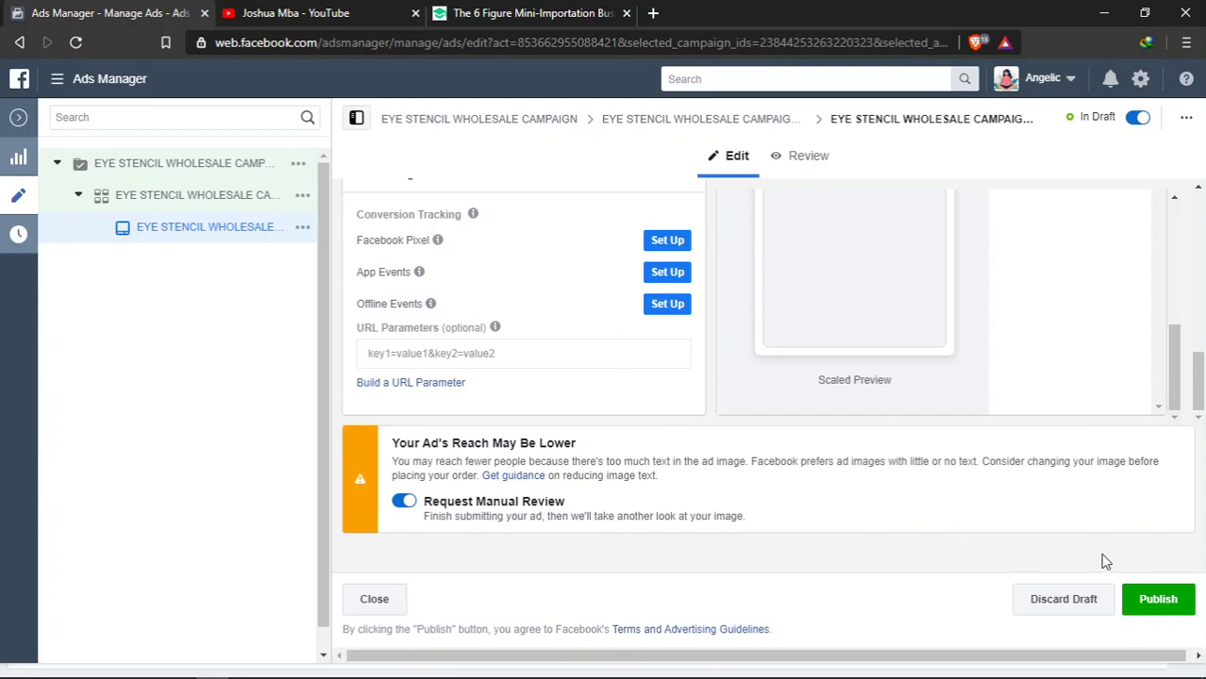
{"action": "scroll", "coordinate": [766, 392], "scroll_direction": "up", "scroll_amount": 3}
{"action": "scroll", "coordinate": [588, 336], "scroll_direction": "up", "scroll_amount": 3}
{"action": "scroll", "coordinate": [802, 292], "scroll_direction": "up", "scroll_amount": 2}
{"action": "scroll", "coordinate": [862, 294], "scroll_direction": "up", "scroll_amount": 1}
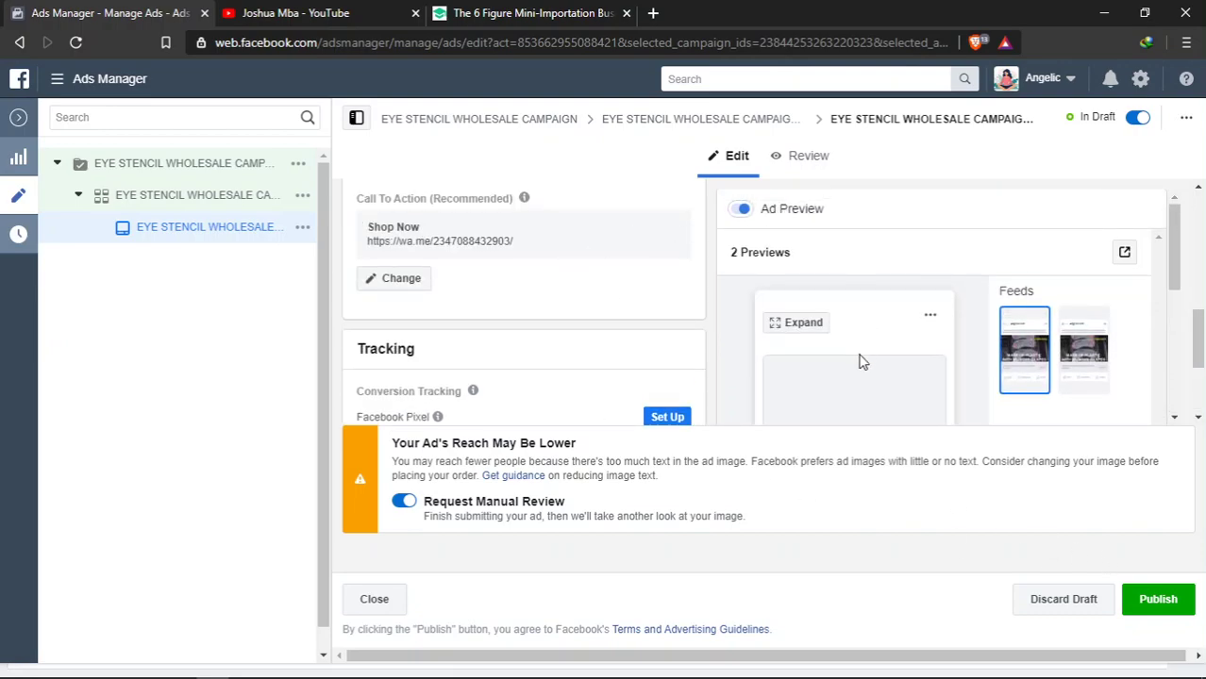
{"action": "scroll", "coordinate": [474, 287], "scroll_direction": "up", "scroll_amount": 2}
{"action": "scroll", "coordinate": [475, 287], "scroll_direction": "up", "scroll_amount": 1}
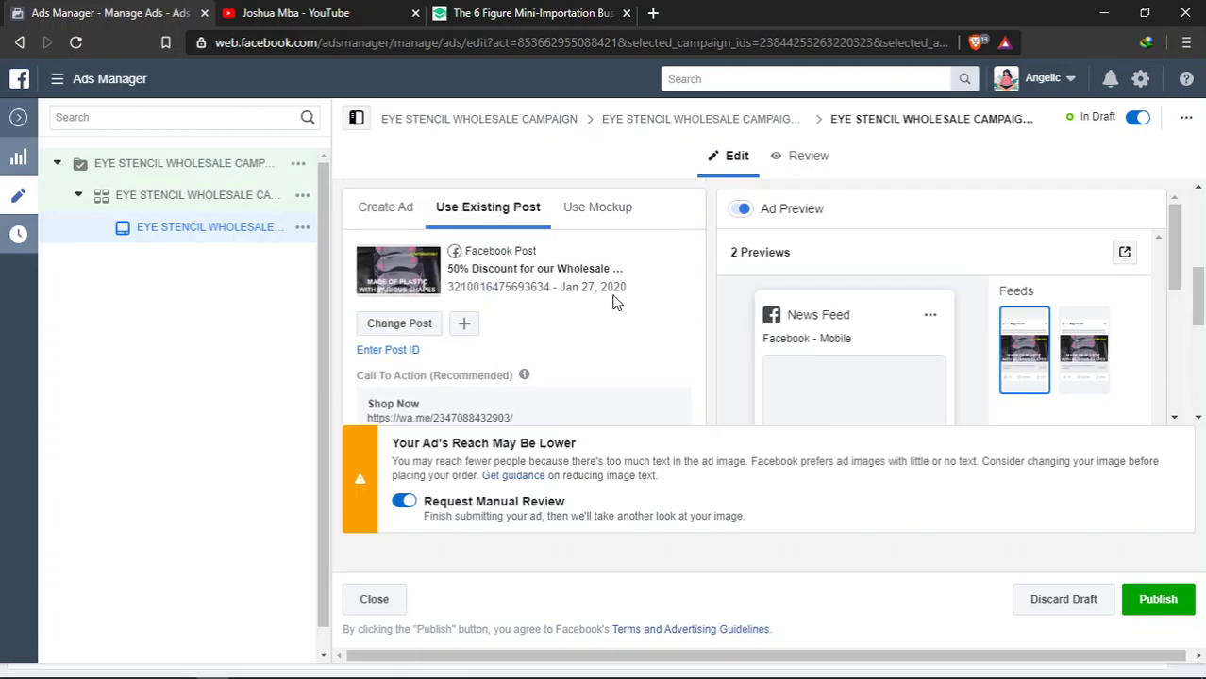
{"action": "scroll", "coordinate": [571, 302], "scroll_direction": "down", "scroll_amount": 3}
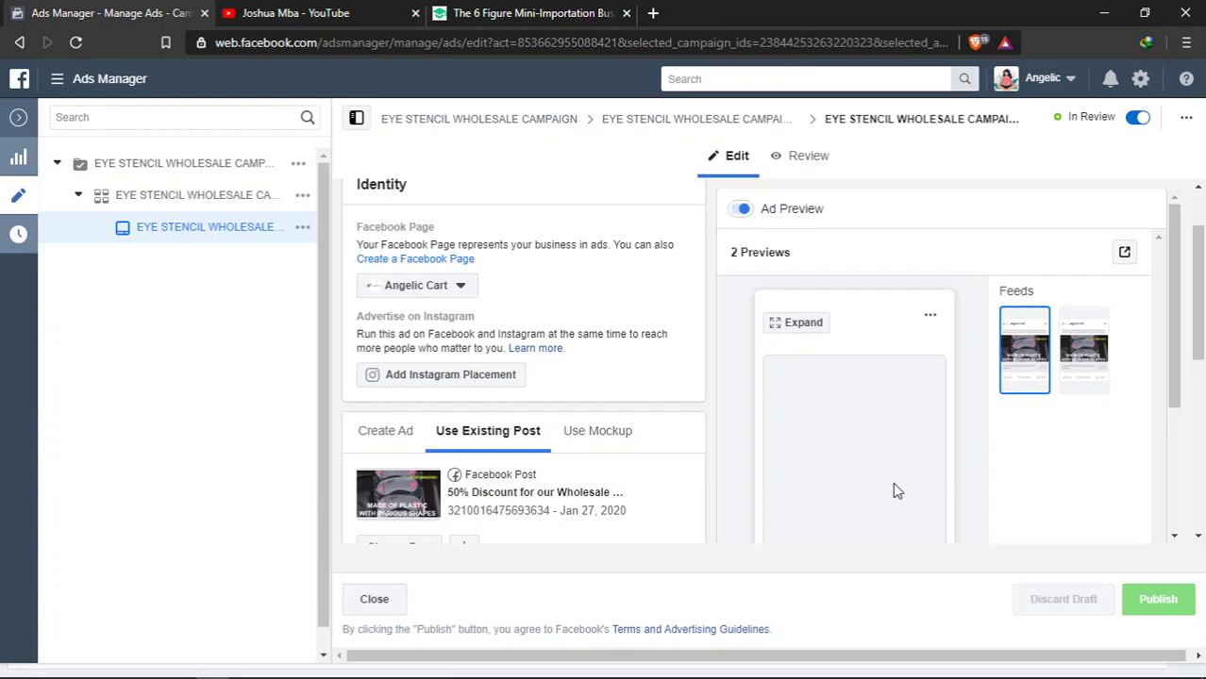
- Zoom the page in and back out to confirm the published ad shows In Review
{"action": "scroll", "coordinate": [894, 490], "scroll_direction": "down", "scroll_amount": 2}
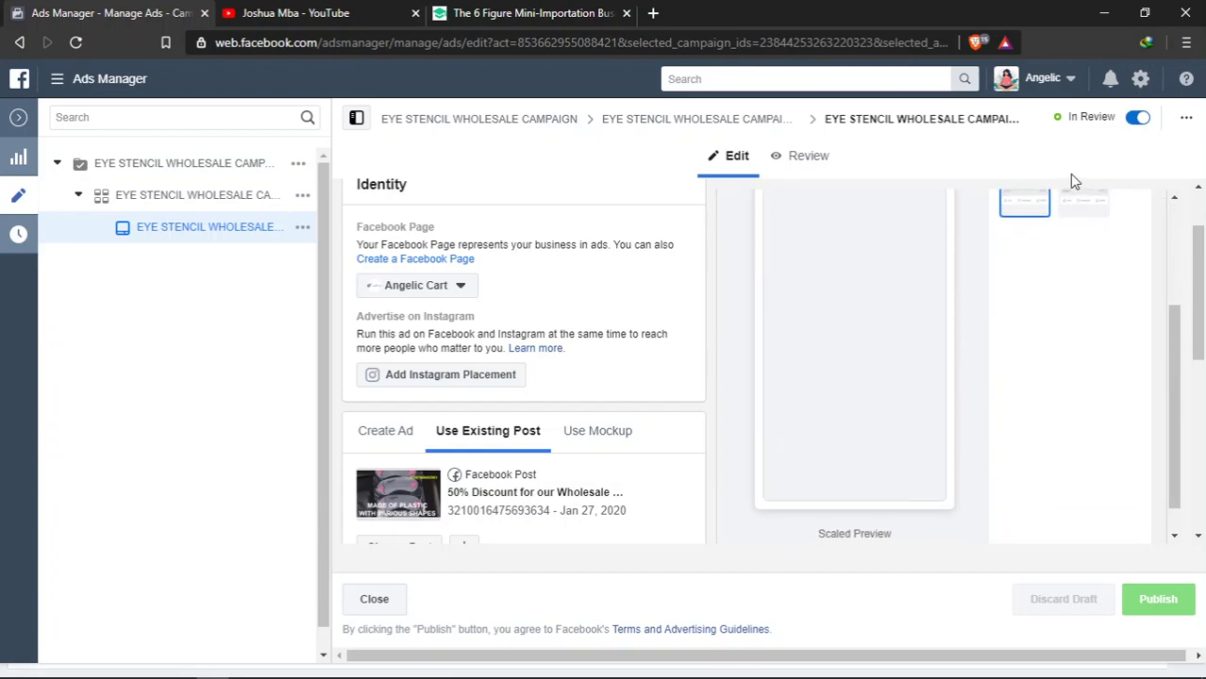
{"action": "key", "text": "ctrl+plus"}
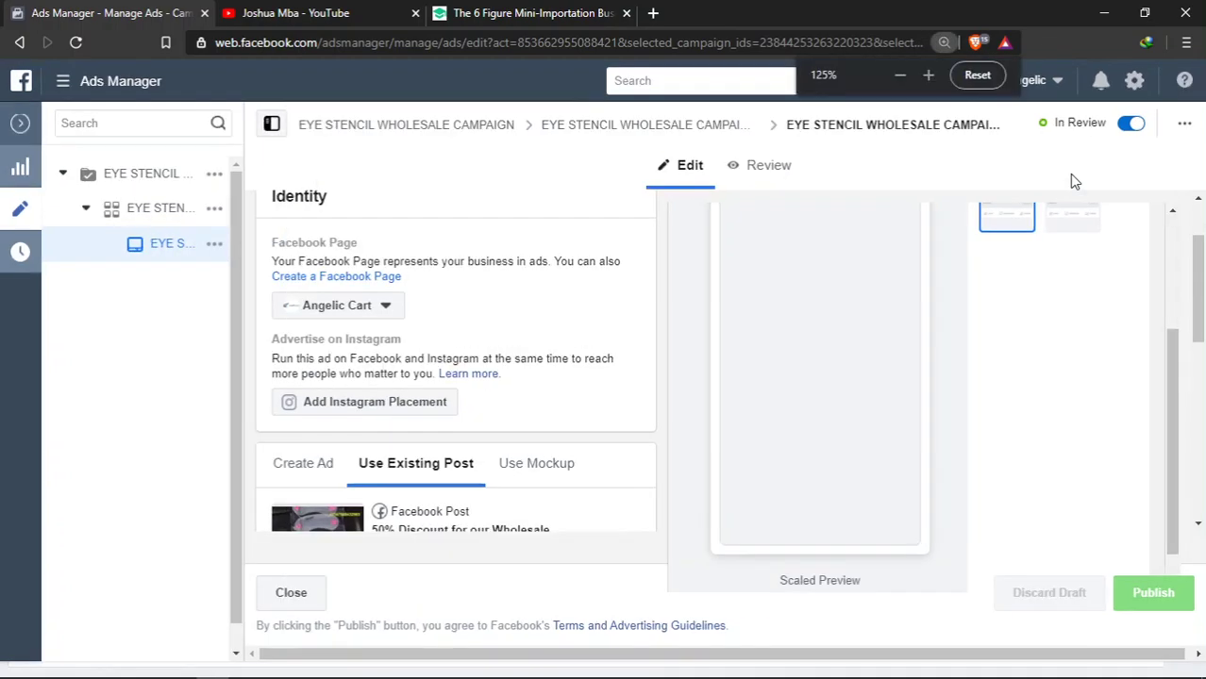
{"action": "key", "text": "ctrl+plus"}
{"action": "key", "text": "ctrl+plus"}
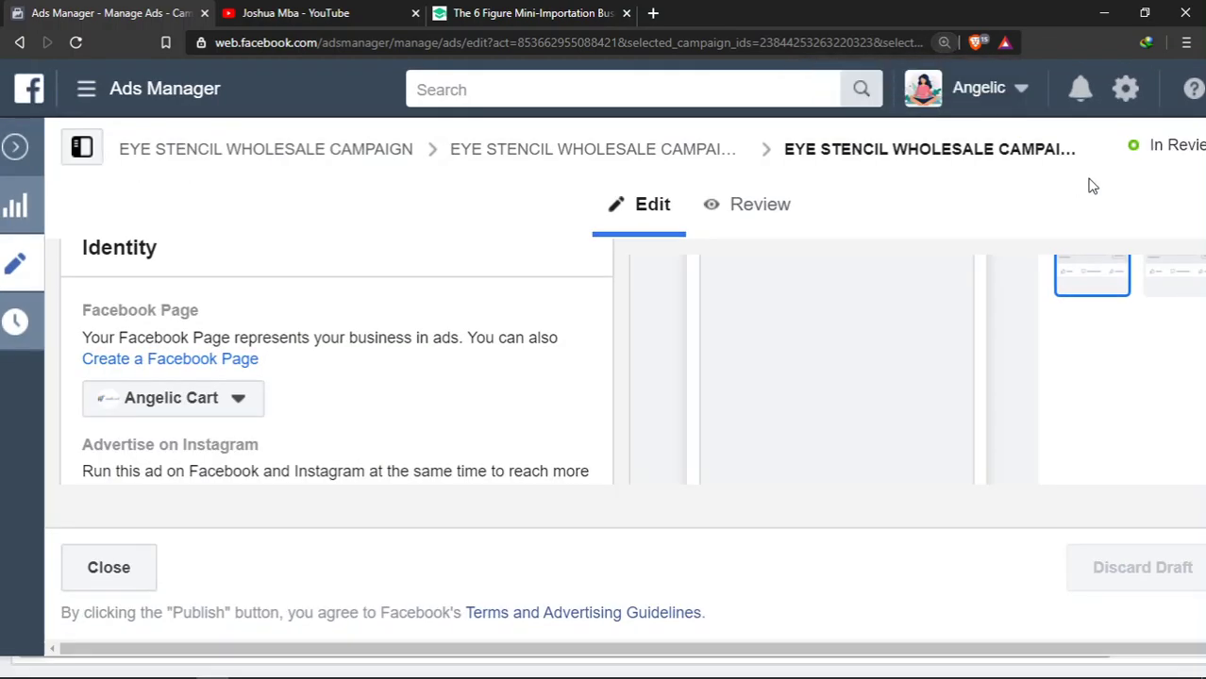
{"action": "left_click_drag", "start_coordinate": [949, 649], "coordinate": [1151, 649]}
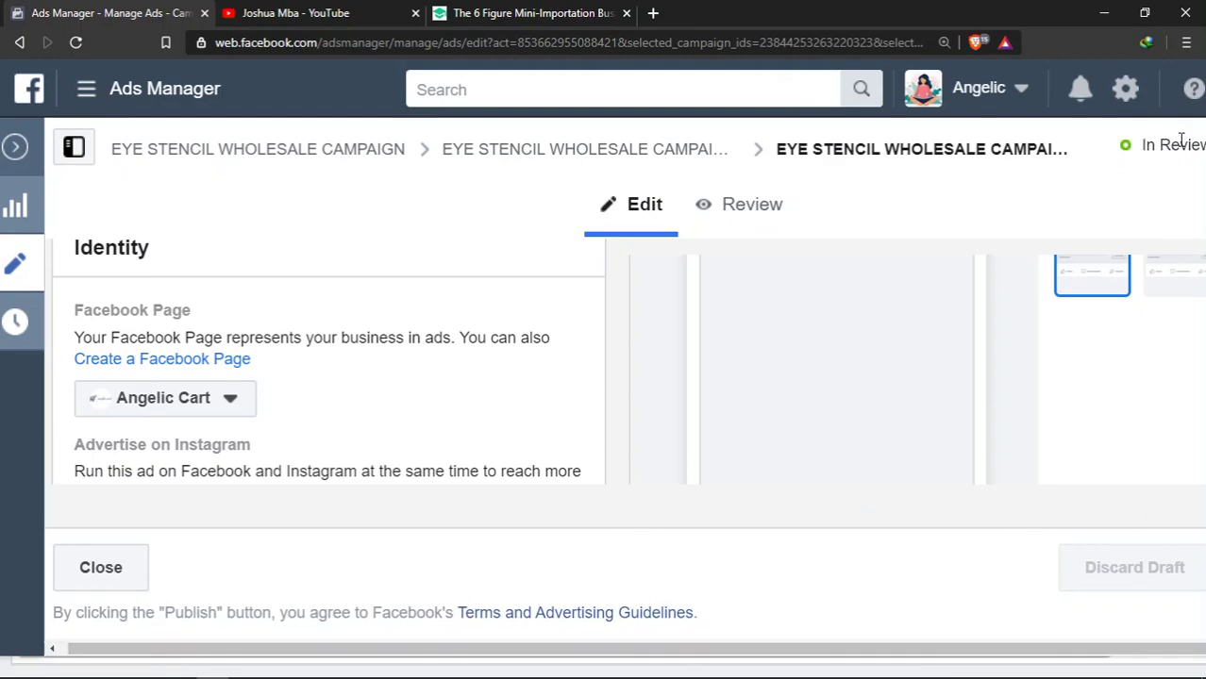
{"action": "key", "text": "ctrl+minus"}
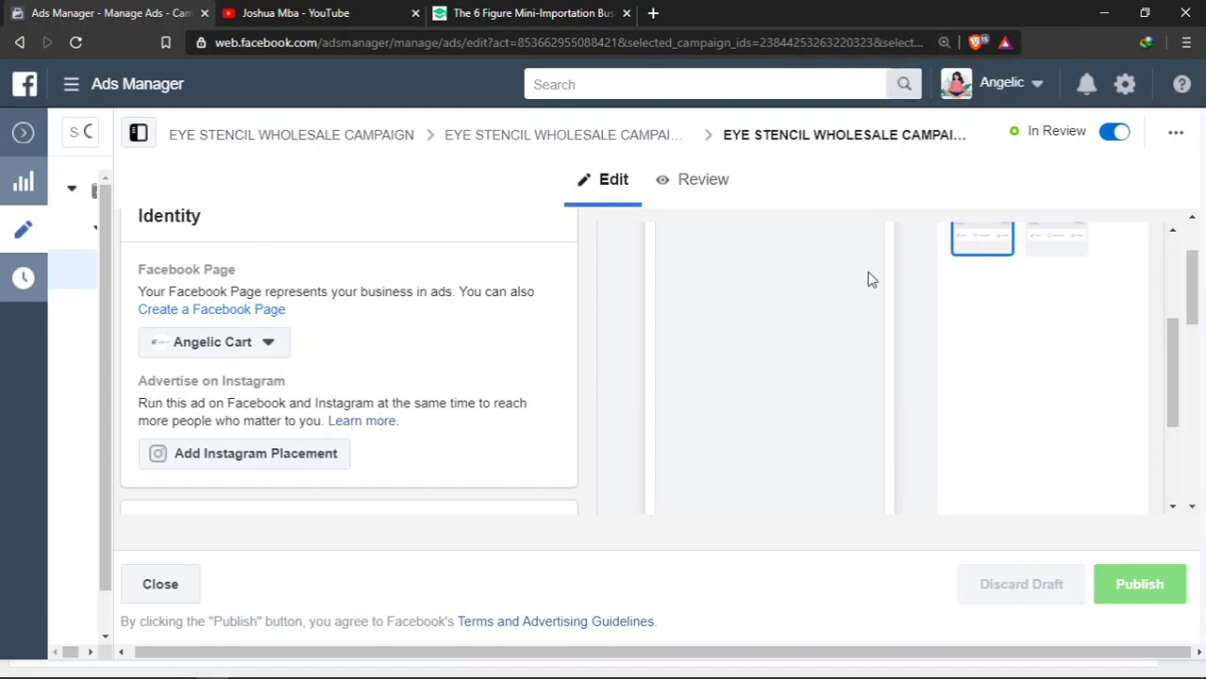
{"action": "left_click", "coordinate": [70, 86]}
- Return to Campaigns and select EYE STENCIL WHOLESALE CAMPAIGN, In Review at ₦2,000.00 daily
{"action": "left_click", "coordinate": [300, 207]}
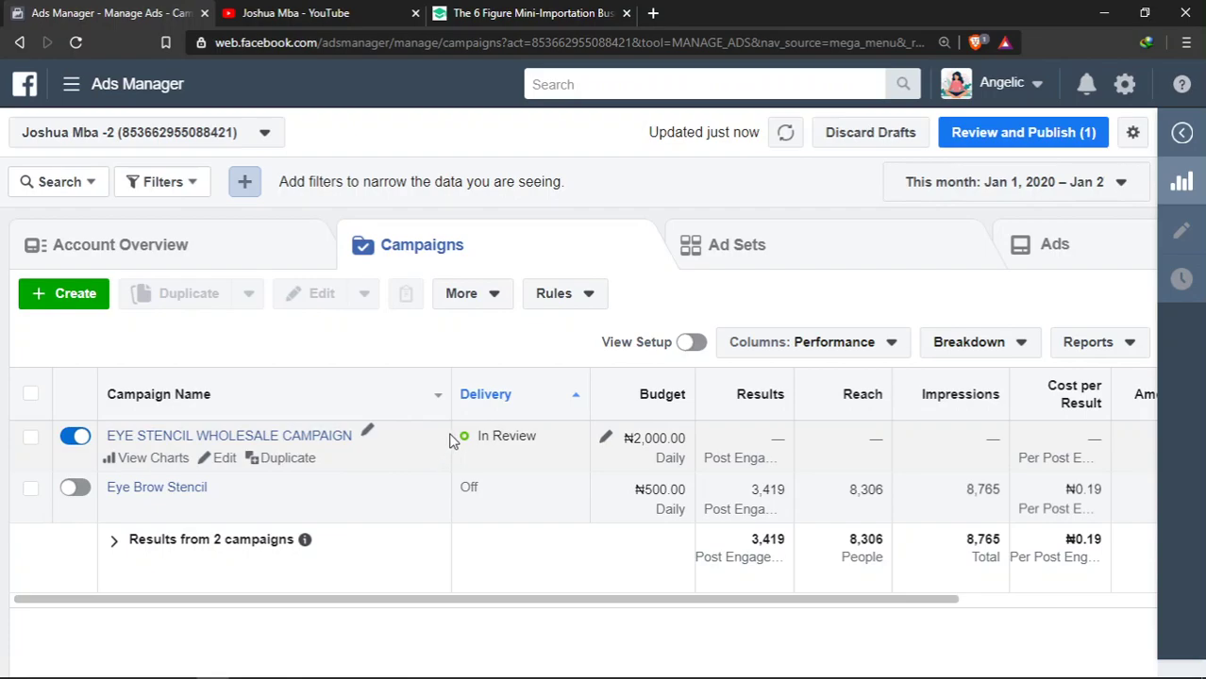
{"action": "key", "text": "alt+Tab"}
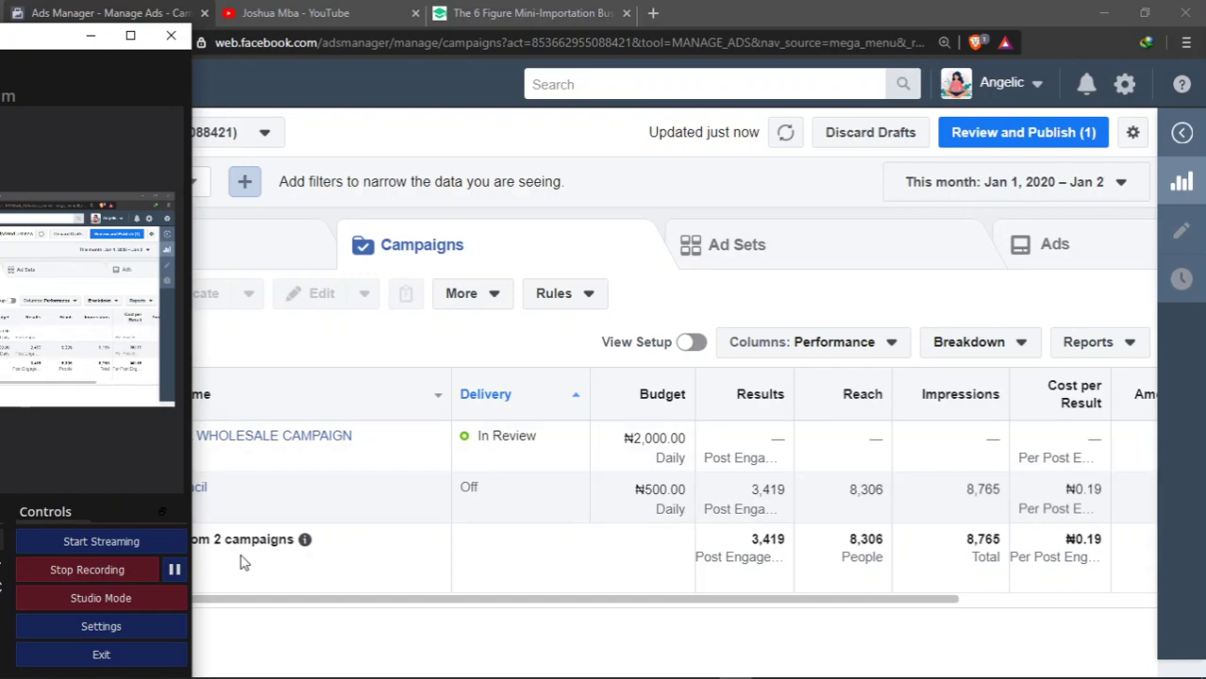
{"action": "left_click", "coordinate": [376, 463]}
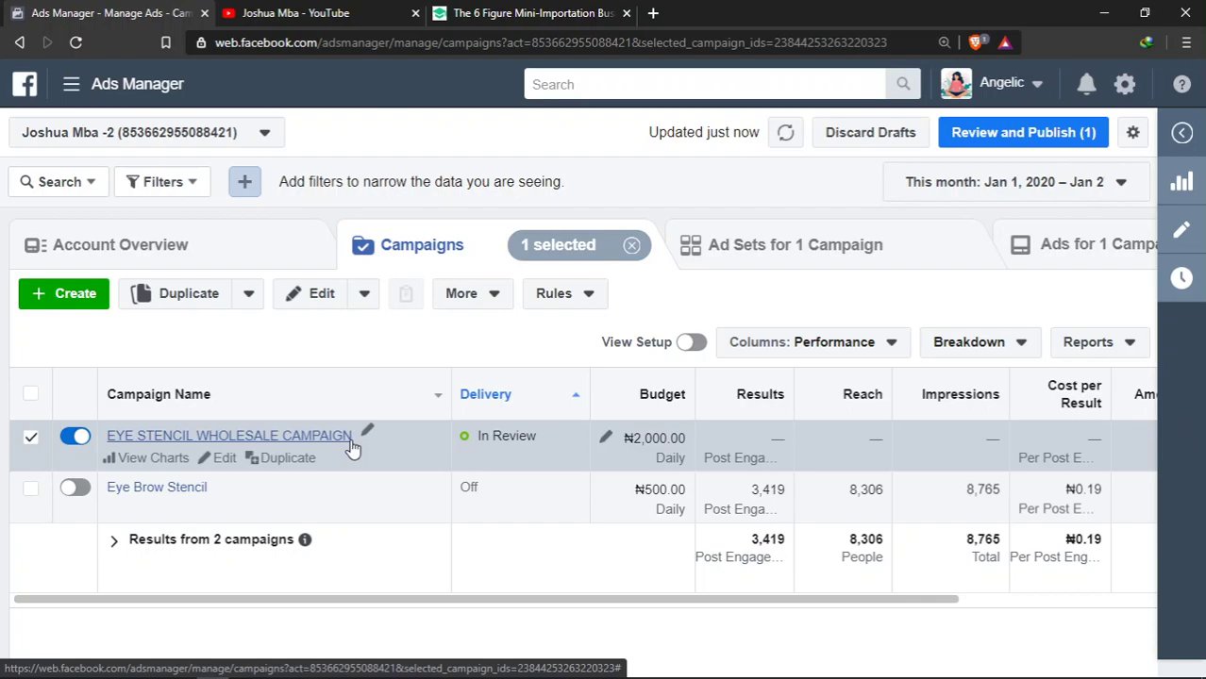
{"action": "key", "text": "alt+Tab"}
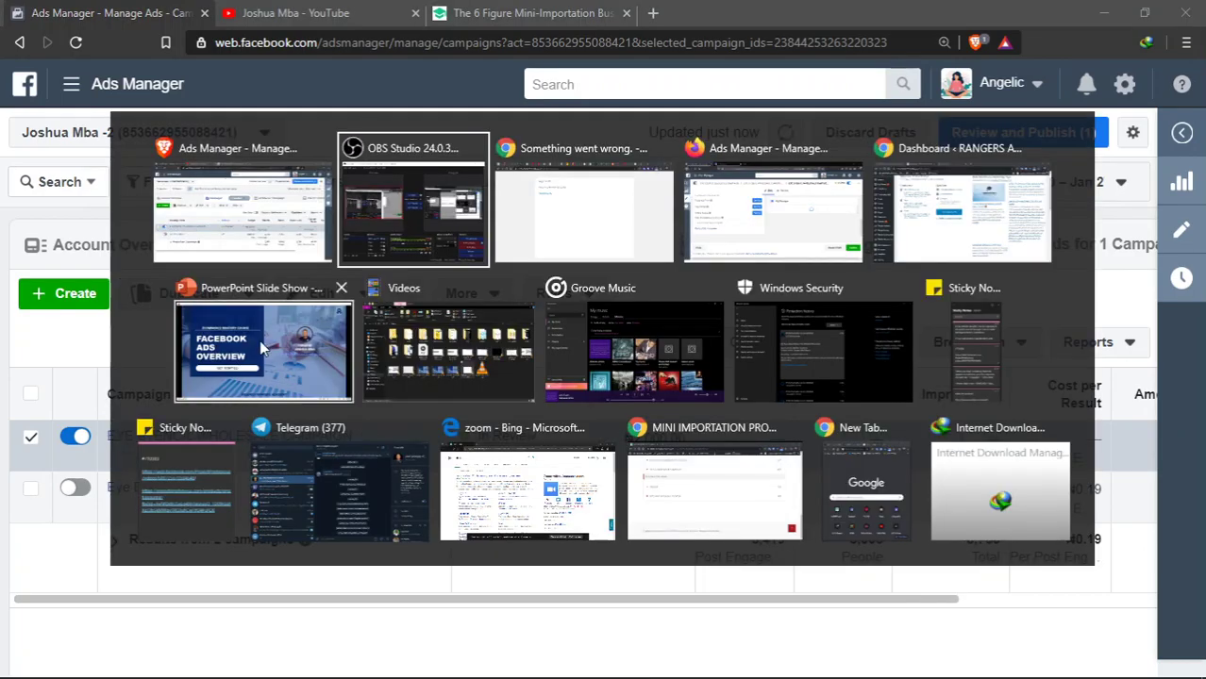
{"action": "left_click", "coordinate": [398, 260]}
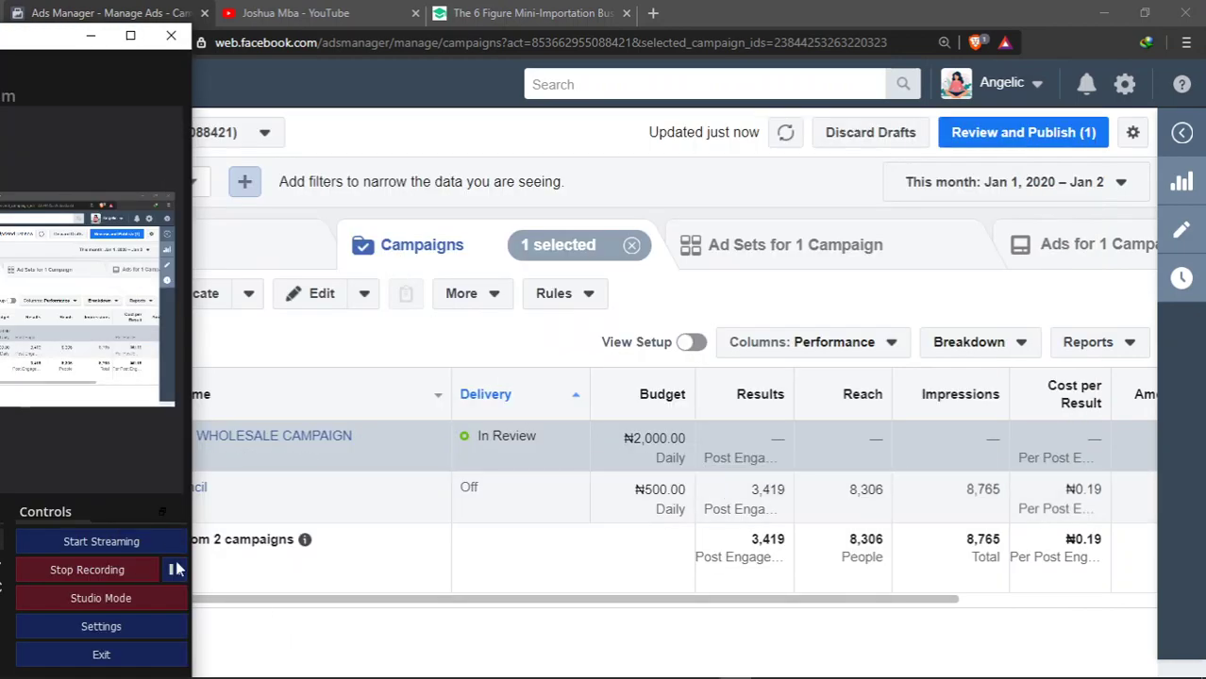